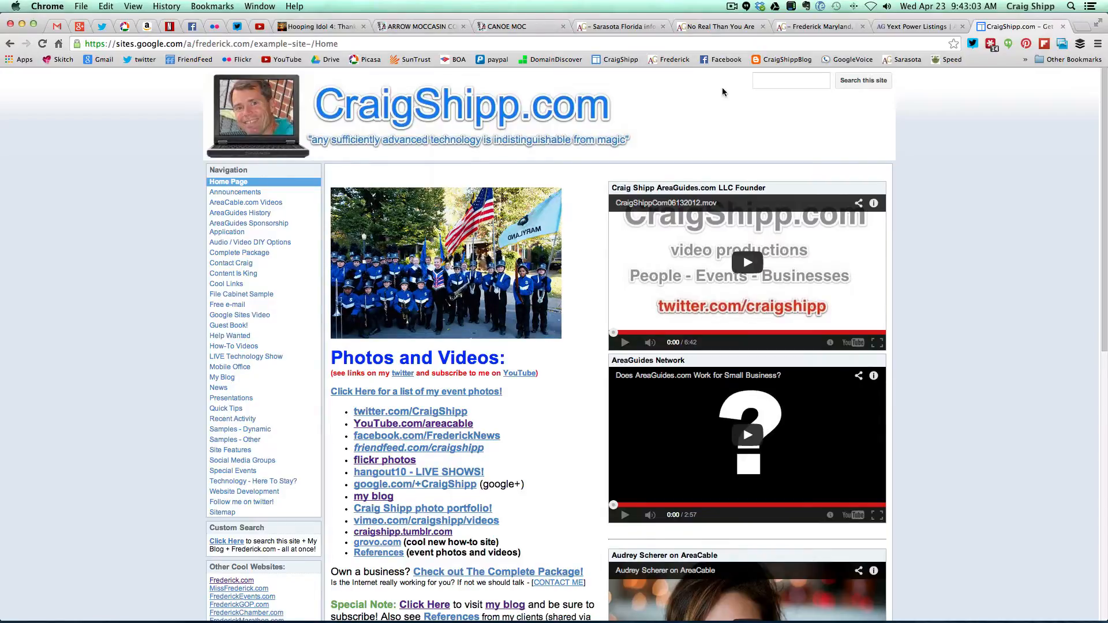
# - Switch to the AreaGuides dashboard tab at my.areaguides.com/home
pyautogui.click(731, 9)
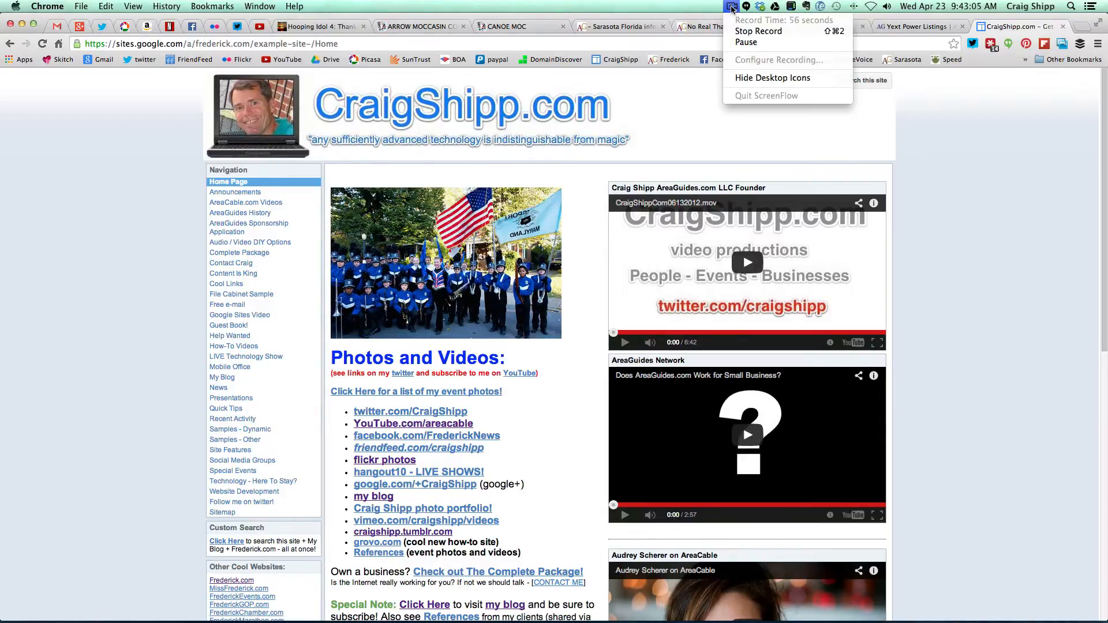
pyautogui.click(745, 44)
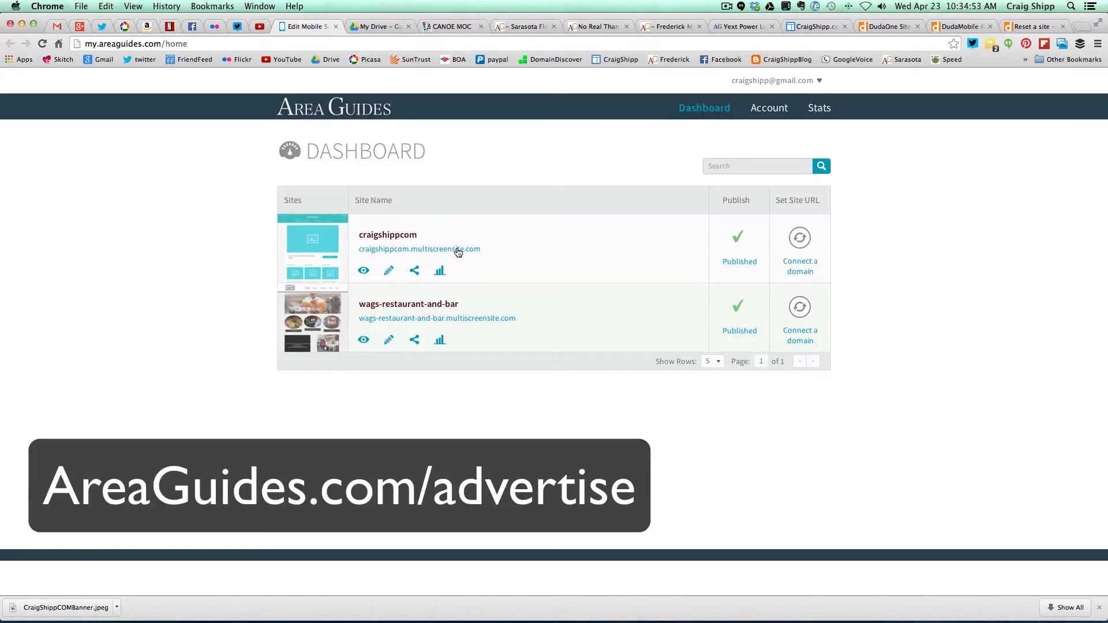
# - Open the craigshippcom site in the editor using its Edit icon on the Dashboard
pyautogui.click(389, 271)
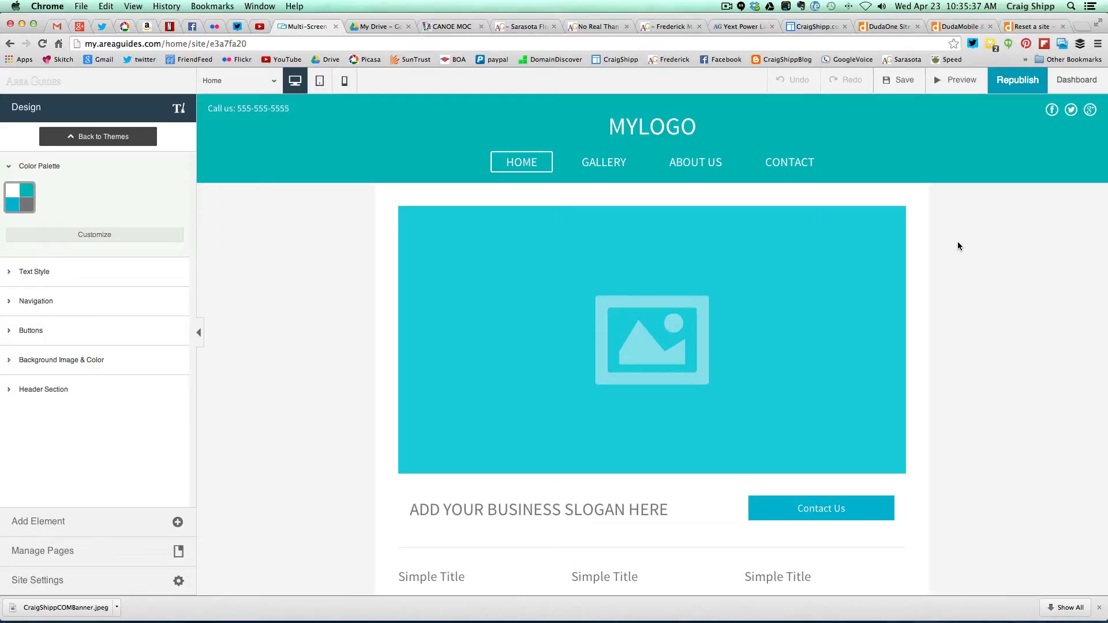
pyautogui.click(727, 10)
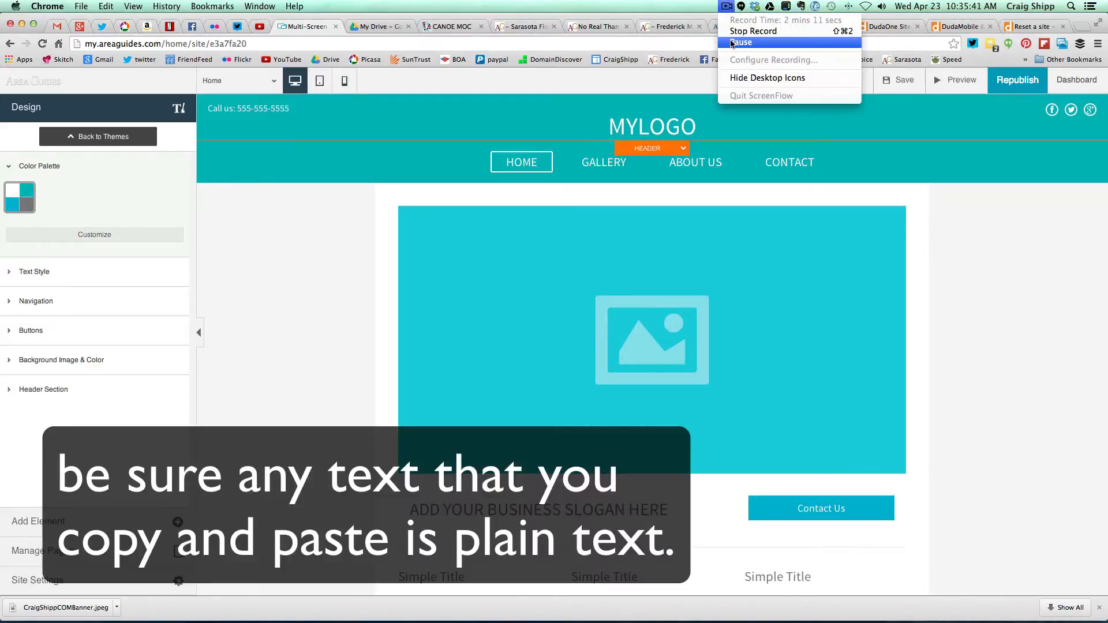
pyautogui.click(731, 41)
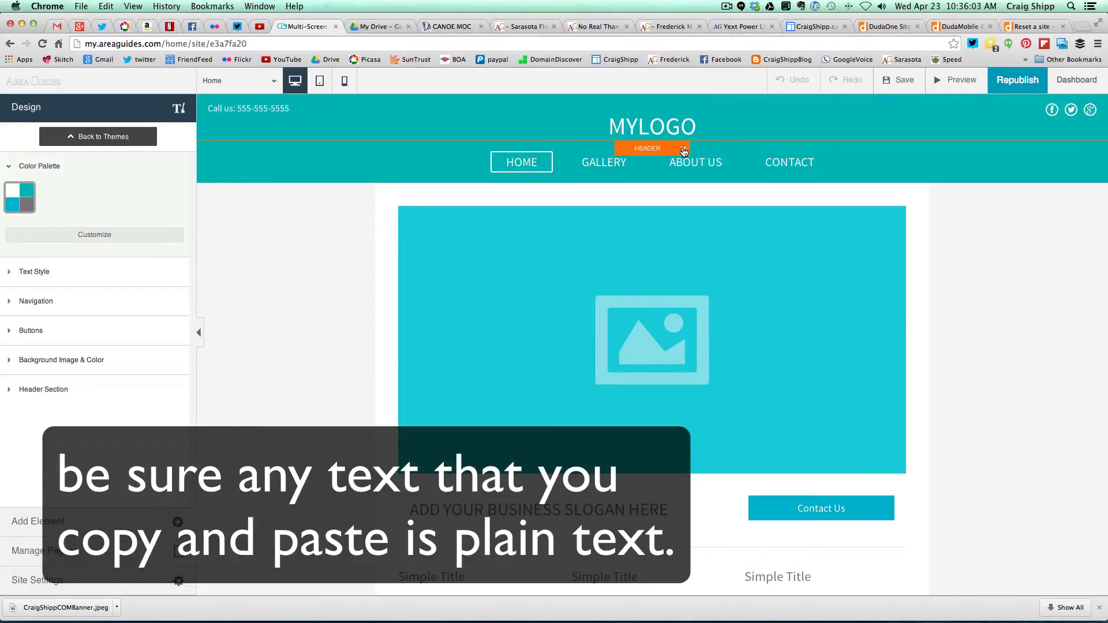
# - Change the header logo title from MYLOGO to 'CraigShipp.com'
pyautogui.click(684, 151)
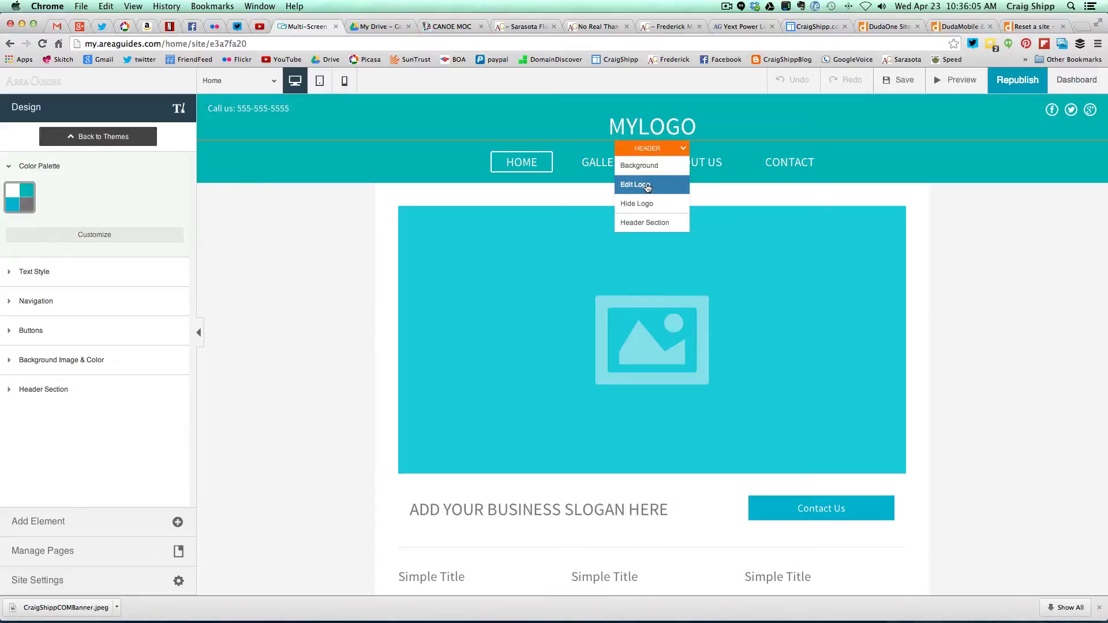
pyautogui.click(635, 185)
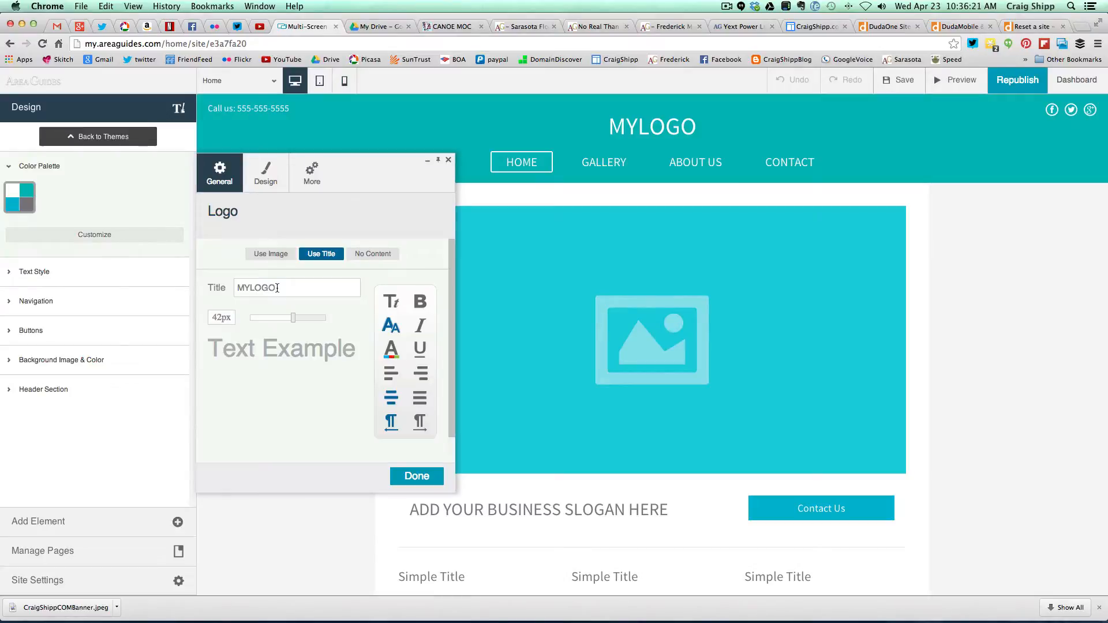
pyautogui.moveTo(277, 289); pyautogui.dragTo(233, 288)
pyautogui.write('CraigShipp.com')
pyautogui.click(414, 477)
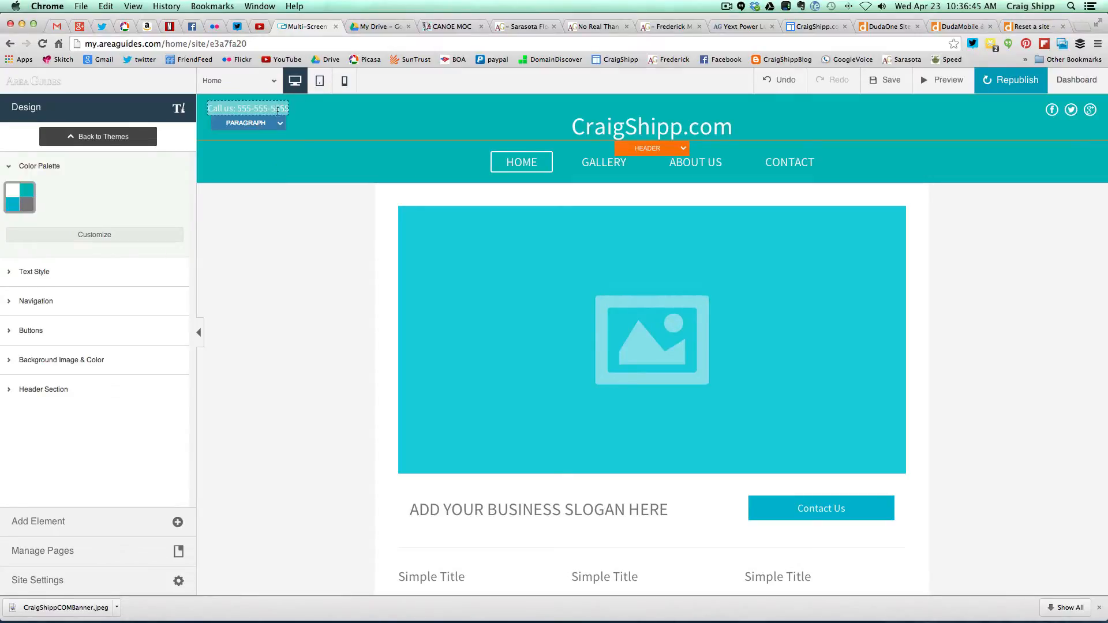
# - Replace the placeholder number in the header's Call us line with the business phone number
pyautogui.click(242, 111)
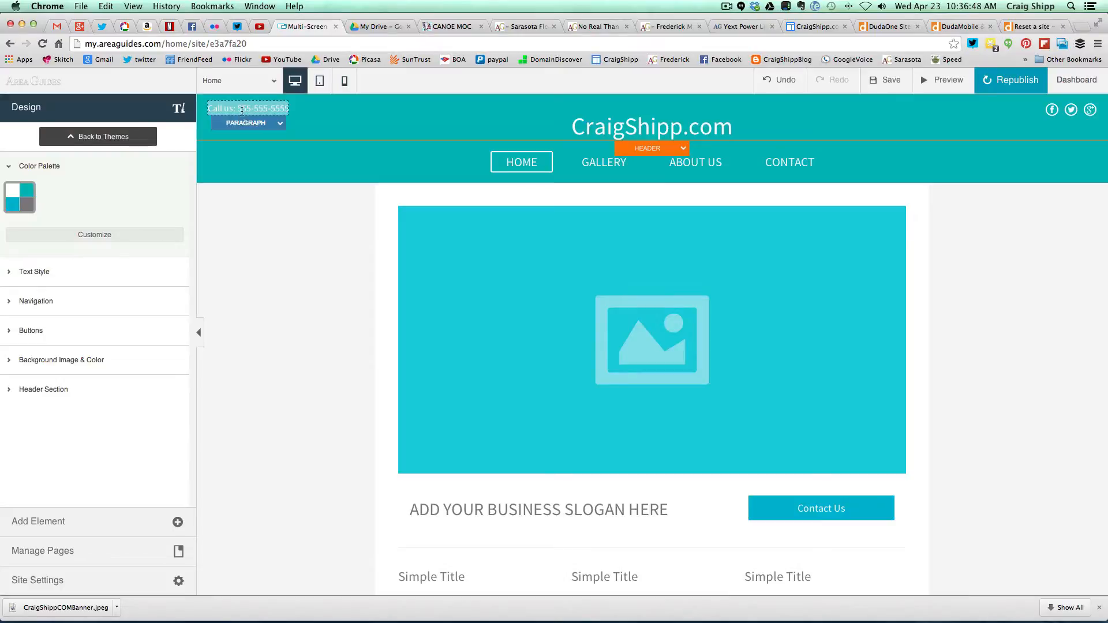
pyautogui.click(279, 124)
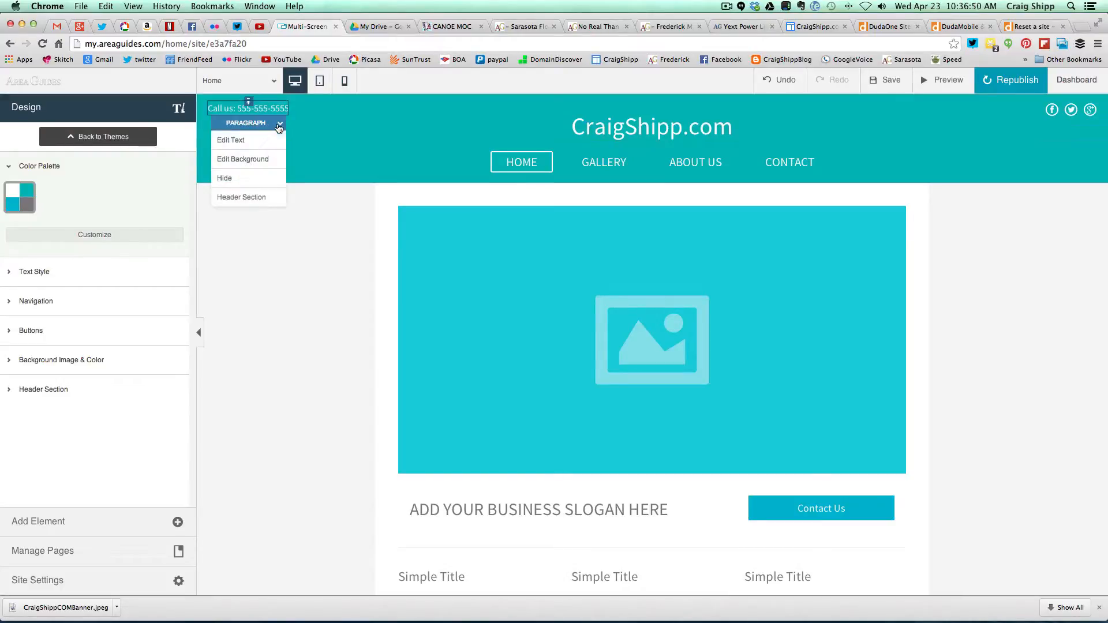
pyautogui.click(254, 140)
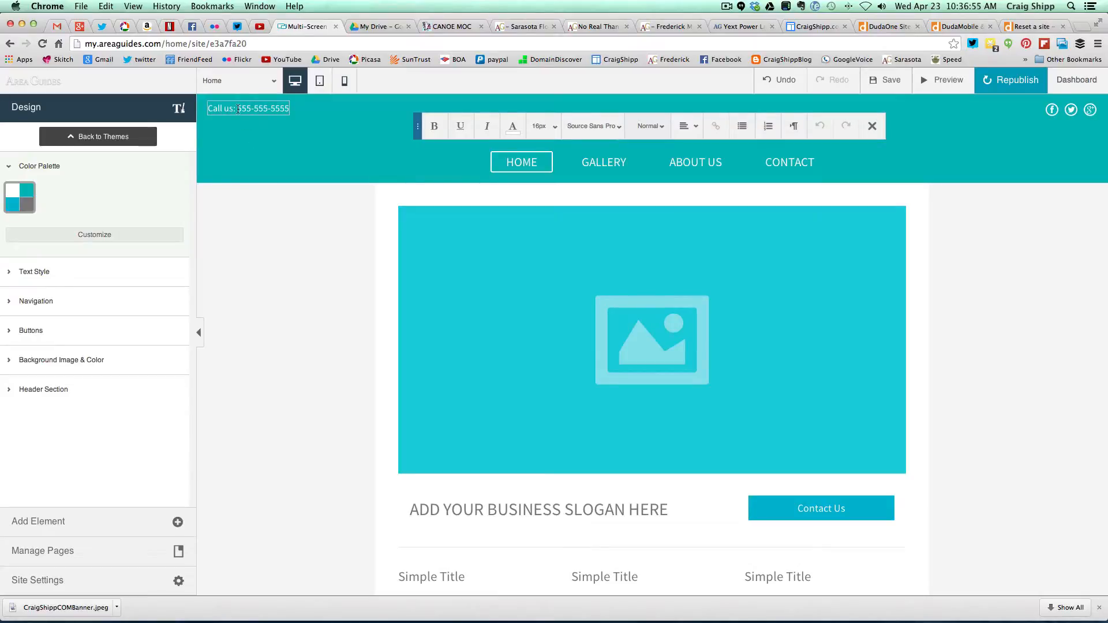
pyautogui.moveTo(237, 109); pyautogui.dragTo(289, 111)
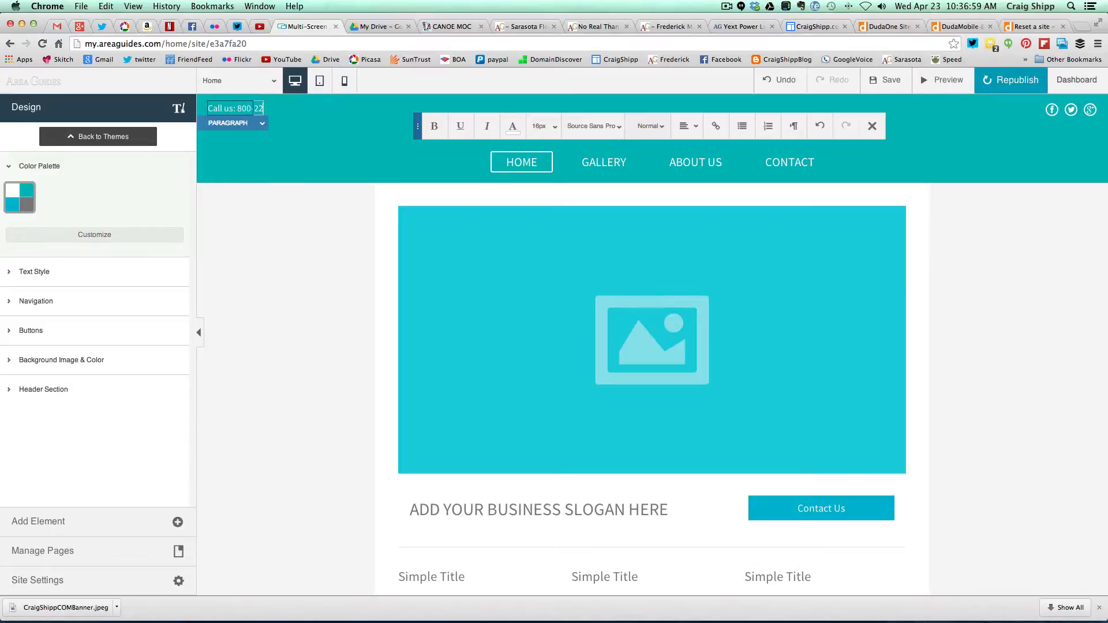
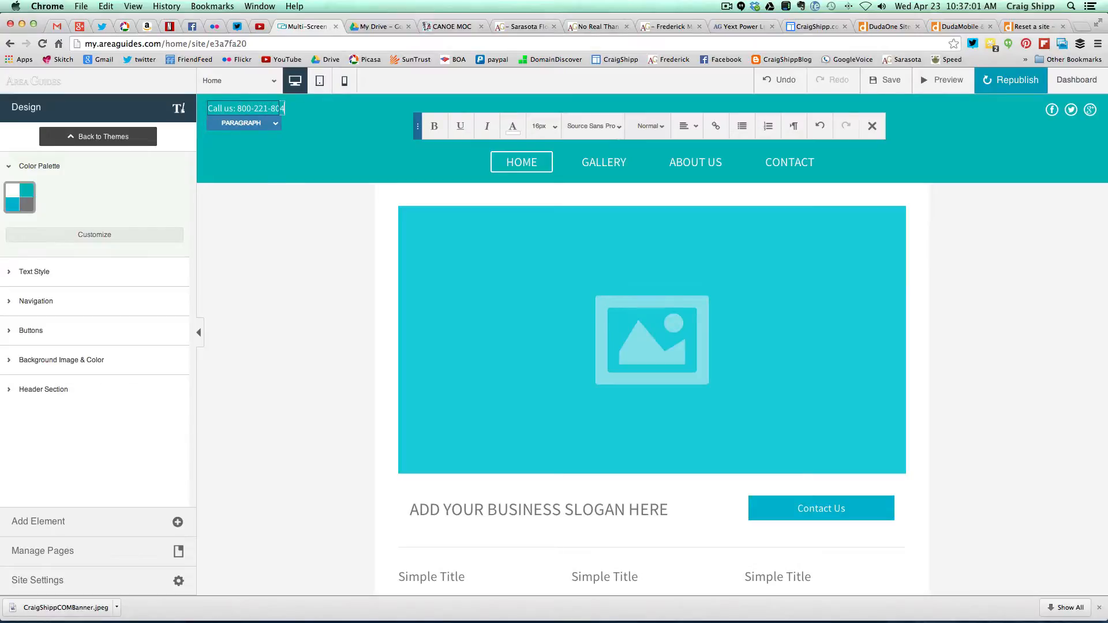
pyautogui.click(293, 206)
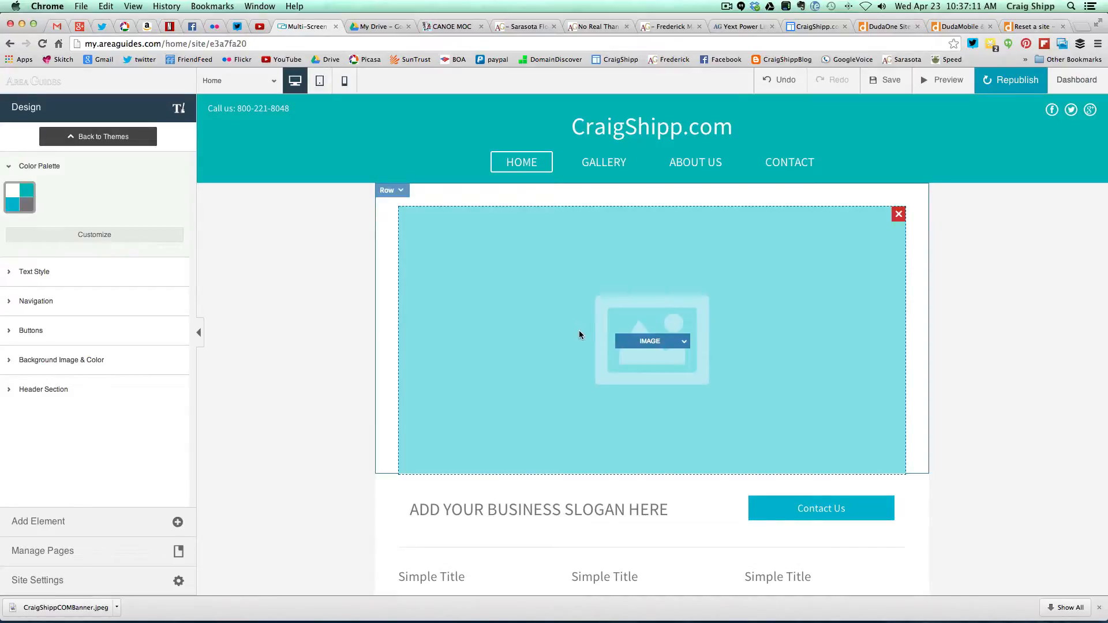
# - Replace the home page's large placeholder image with an uploaded photo of a man holding a camera
pyautogui.click(686, 343)
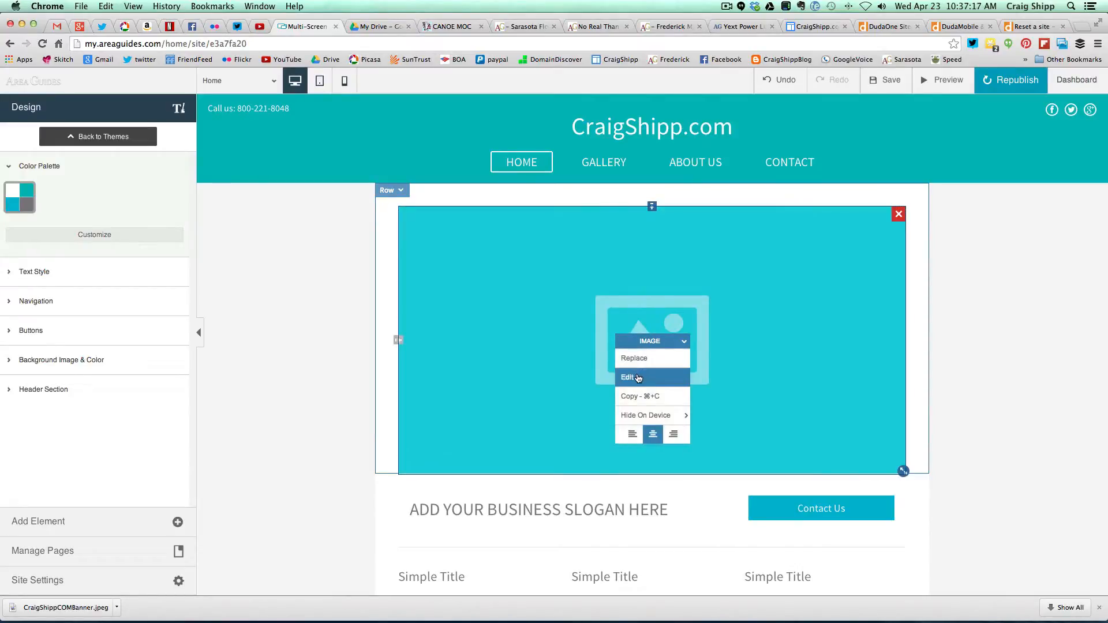
pyautogui.click(638, 377)
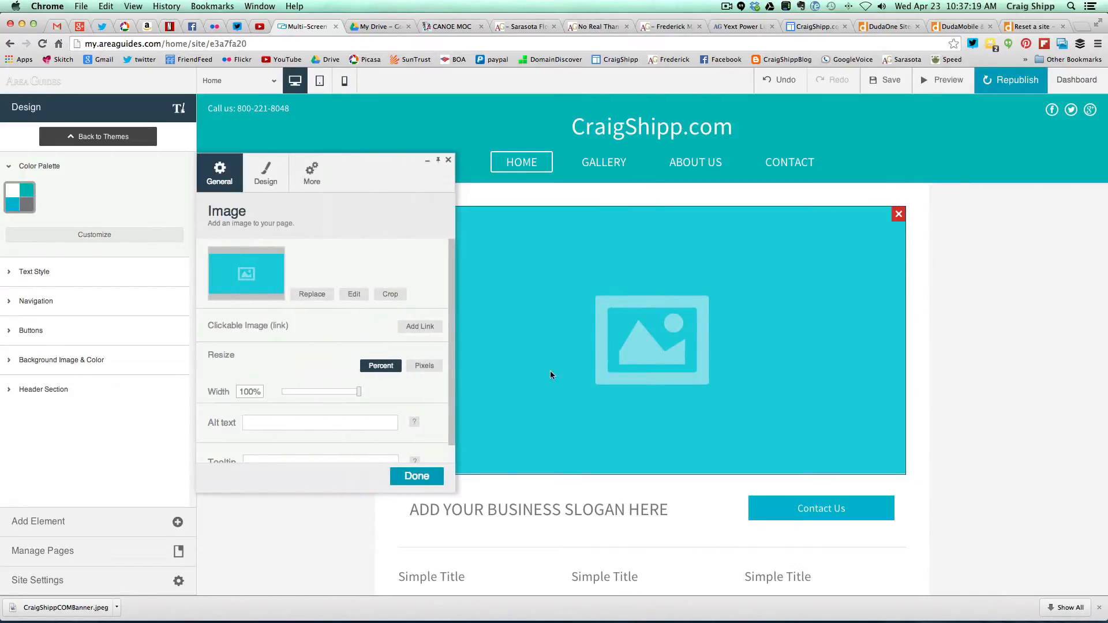
pyautogui.click(317, 298)
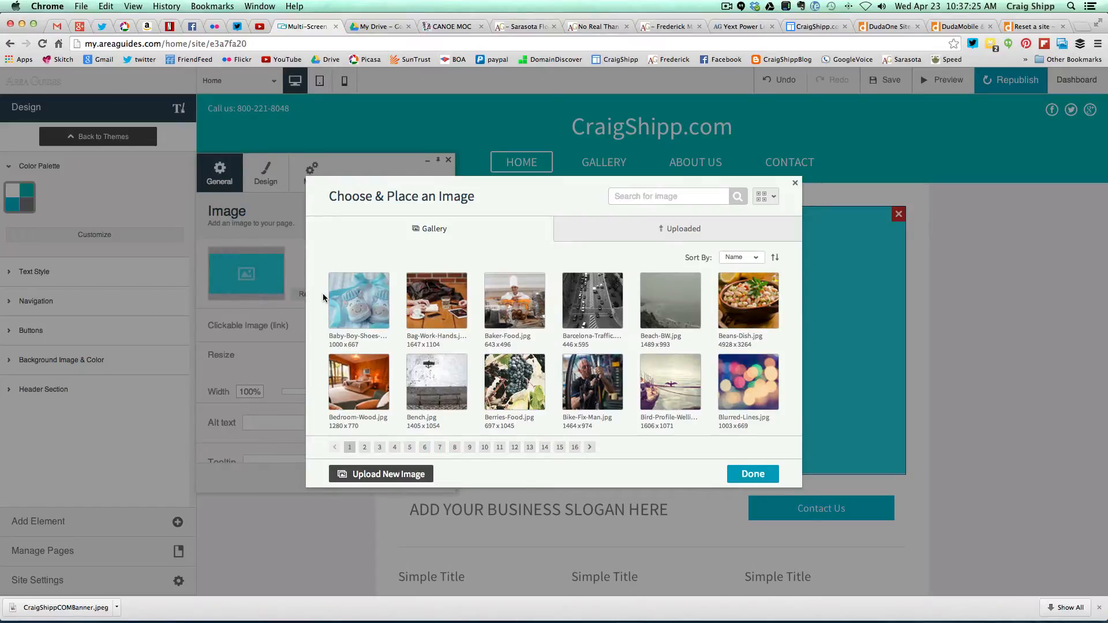
pyautogui.click(363, 475)
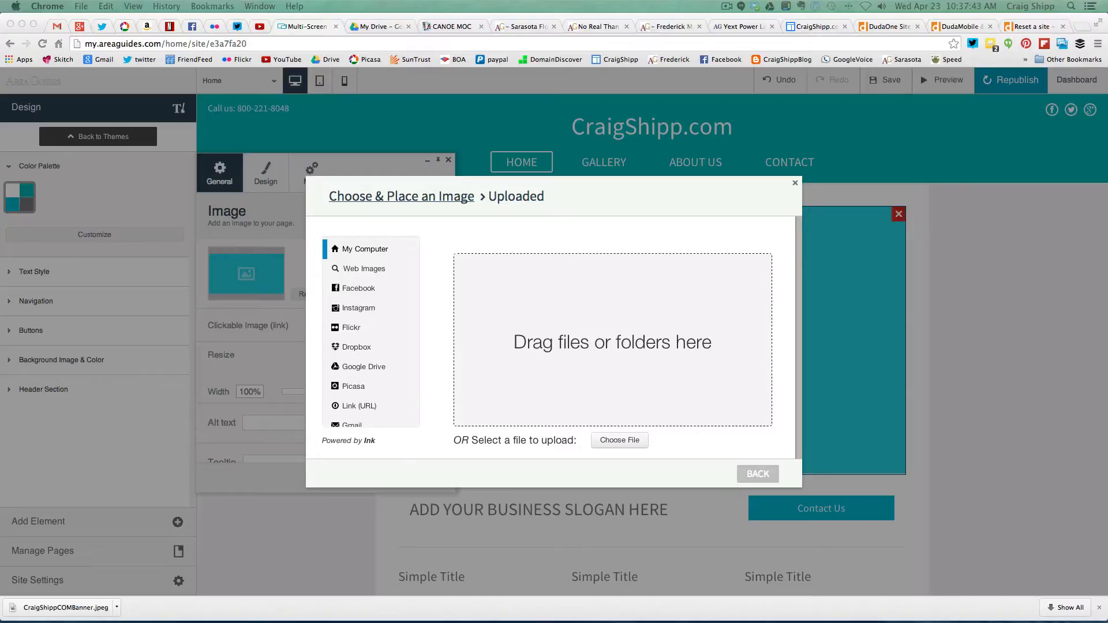
pyautogui.moveTo(3, 358); pyautogui.dragTo(533, 358)
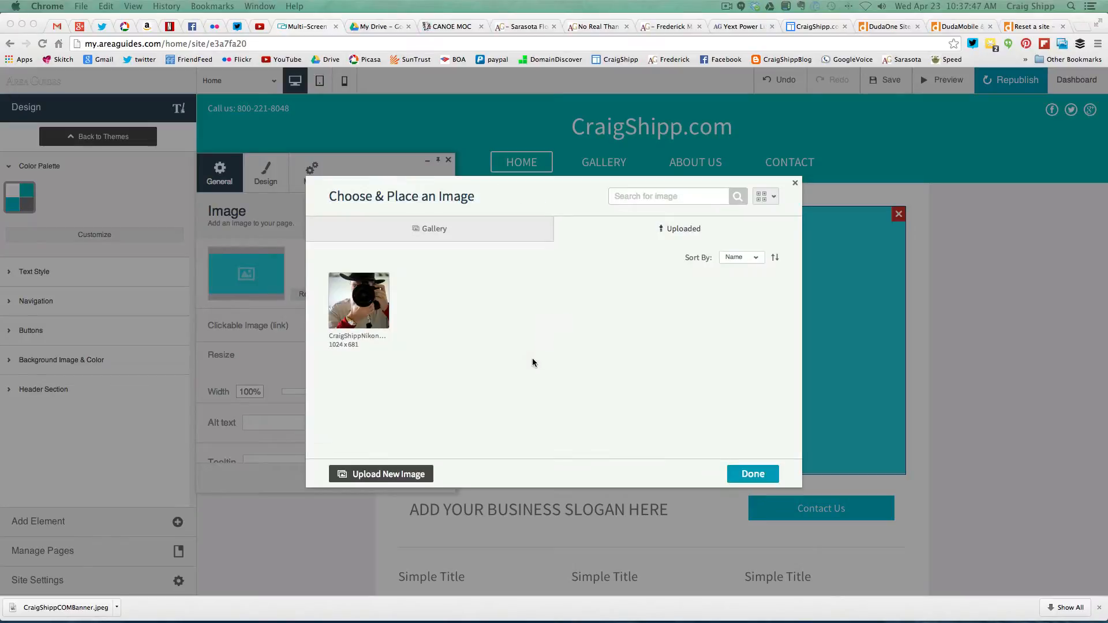
pyautogui.click(368, 316)
pyautogui.click(367, 315)
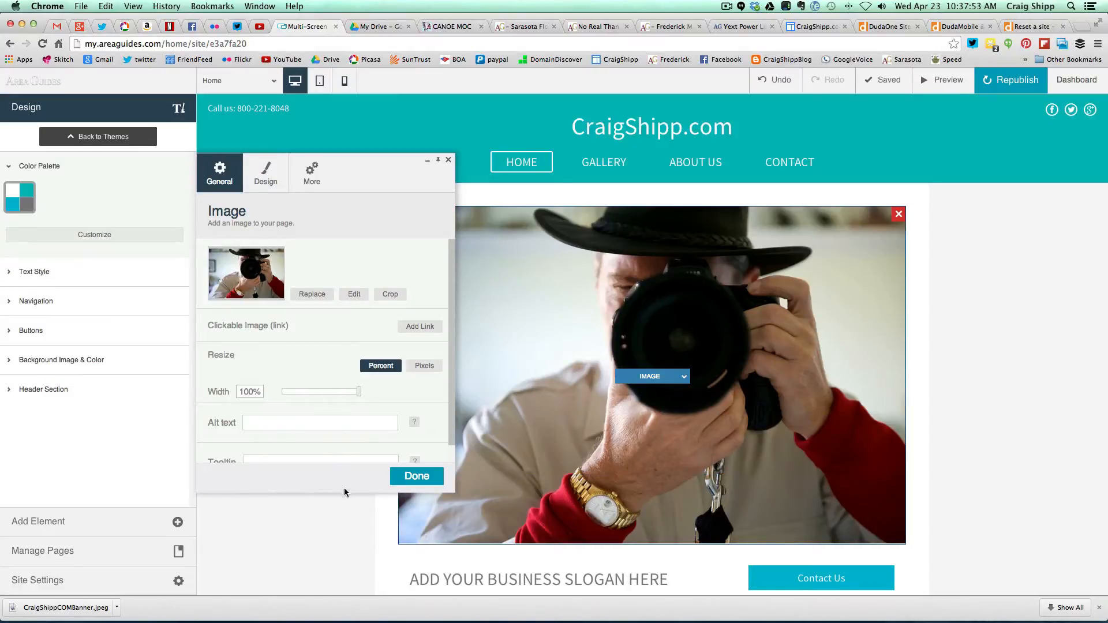
pyautogui.click(411, 478)
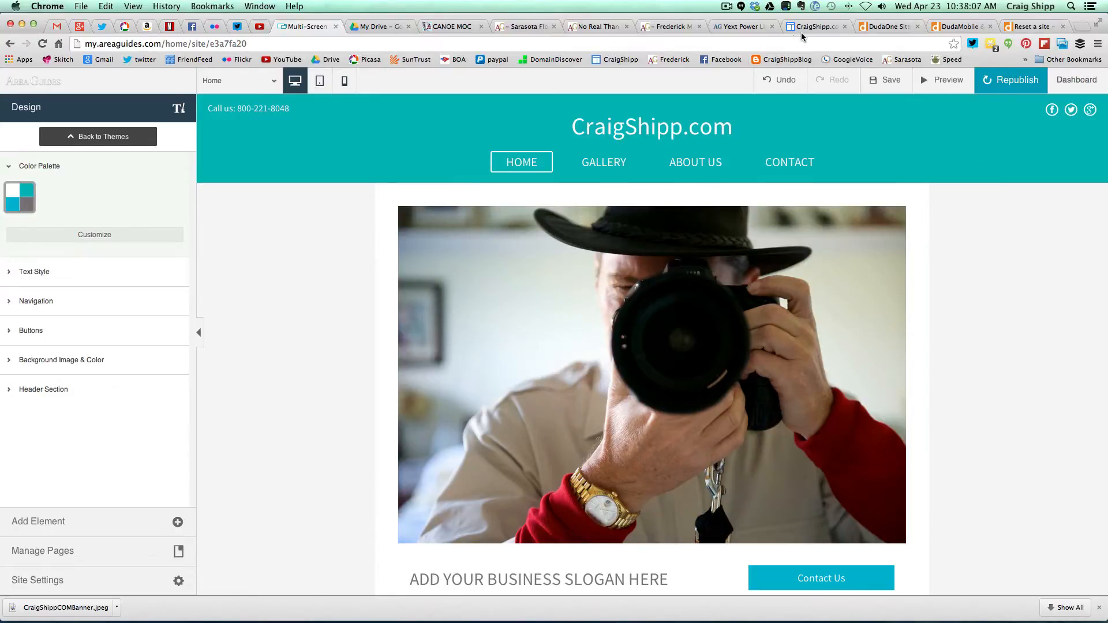
# - Check the old CraigShipp.com Google Site, then bring up the 'Your new site is ready' email in Gmail
pyautogui.click(806, 29)
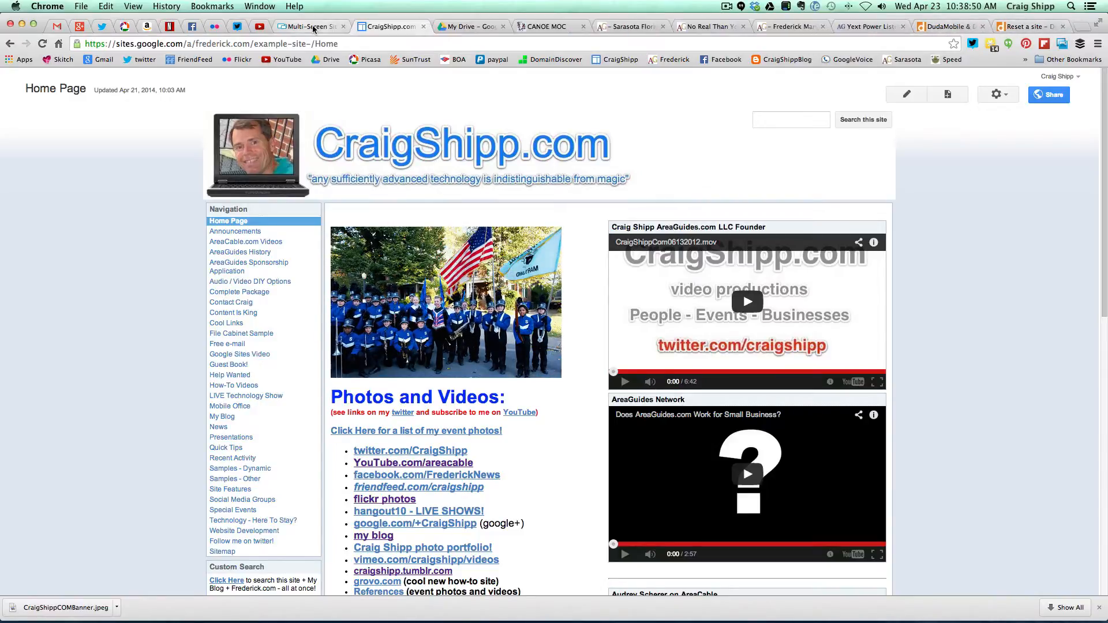
pyautogui.click(312, 27)
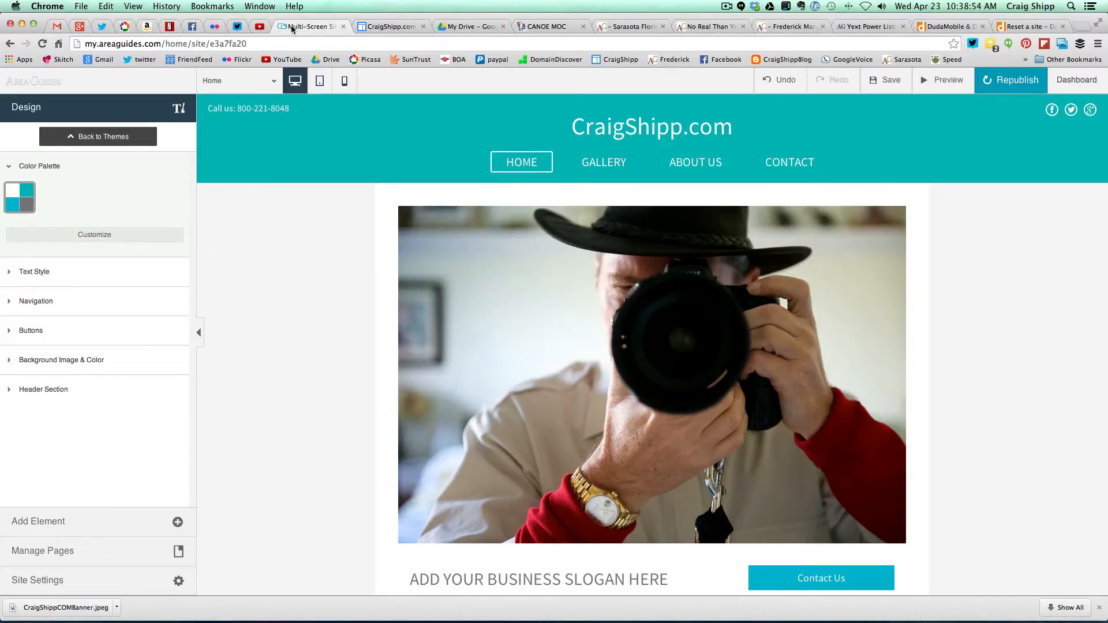
pyautogui.click(56, 27)
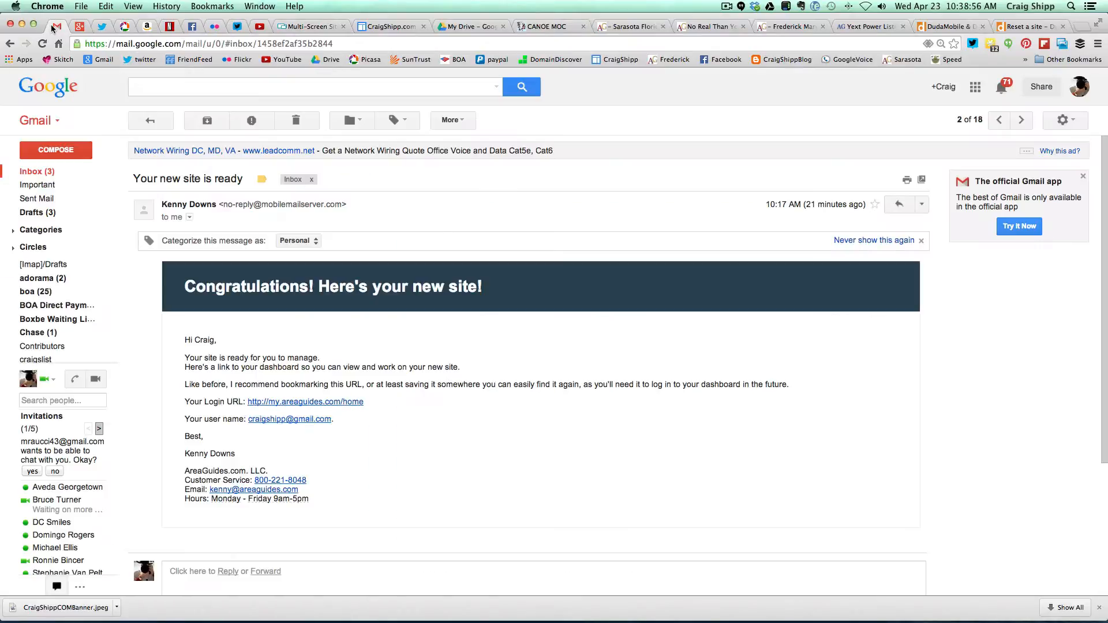
# - In a new Gmail draft, select the 'Events define our life' signature quote and return to the editor
pyautogui.click(56, 152)
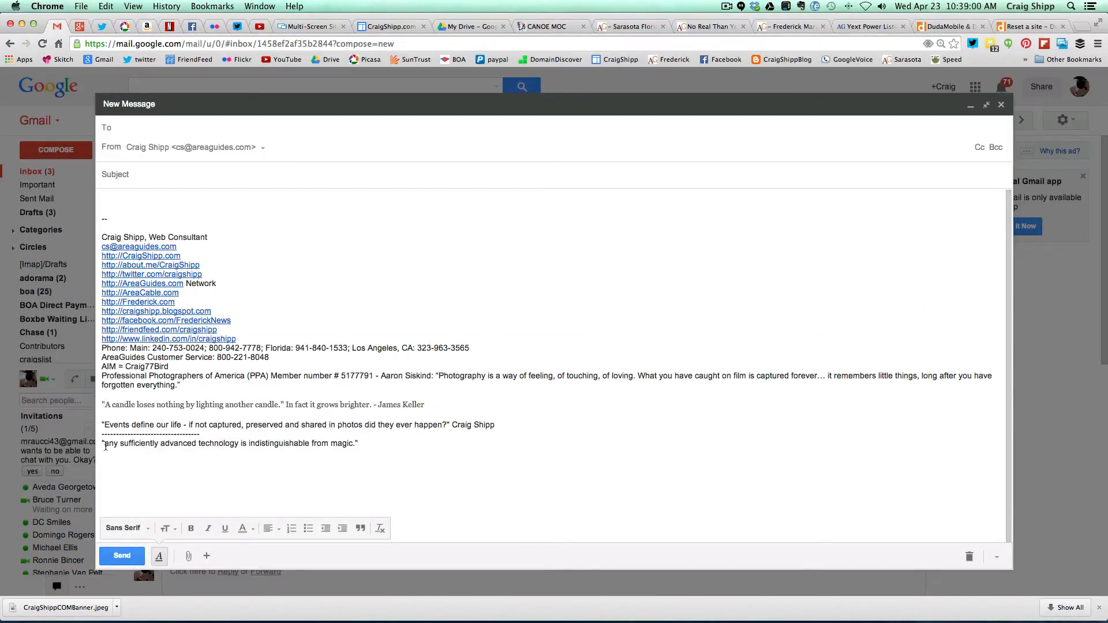
pyautogui.click(101, 443)
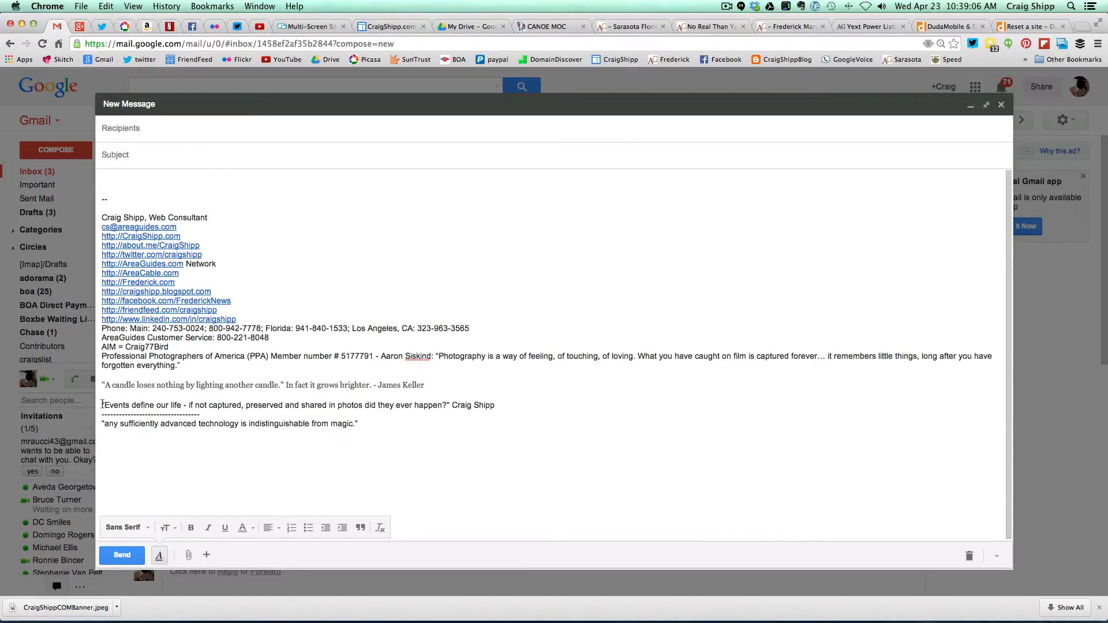
pyautogui.moveTo(102, 405); pyautogui.dragTo(451, 407)
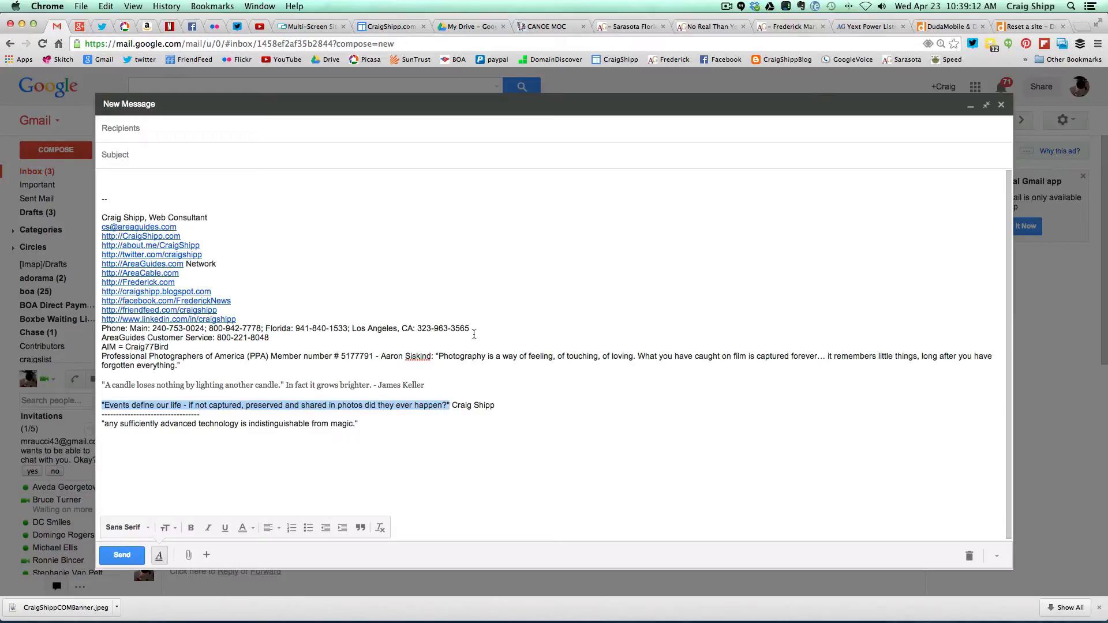
pyautogui.click(315, 28)
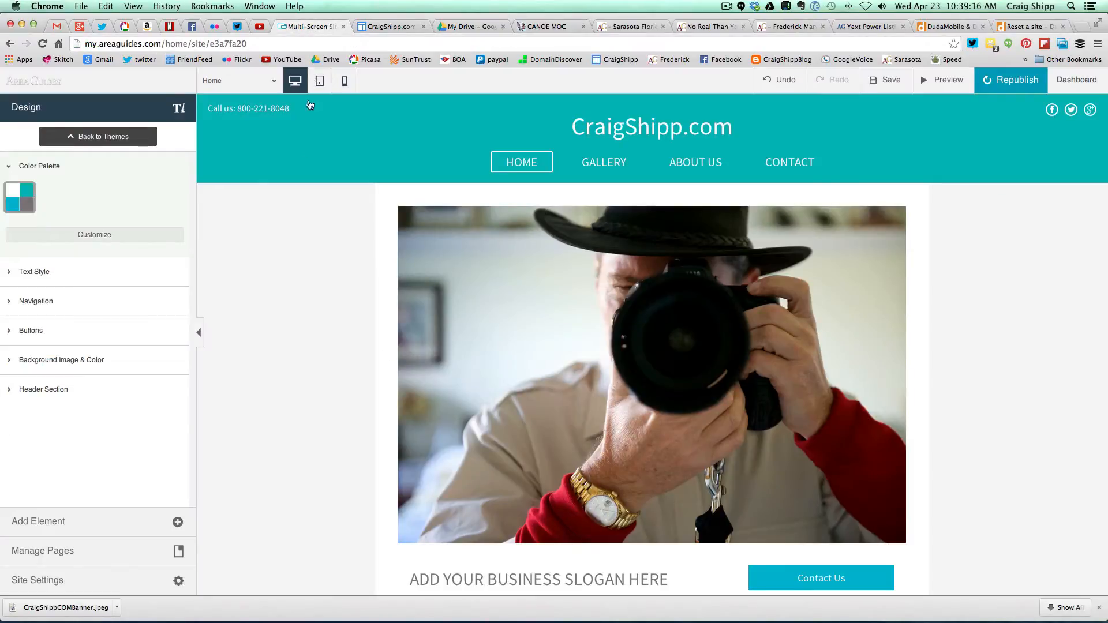
# - Paste the 'Events define our life…' quote over the slogan placeholder below the header photo
pyautogui.scroll(-3, 331, 462)
pyautogui.scroll(-1, 331, 465)
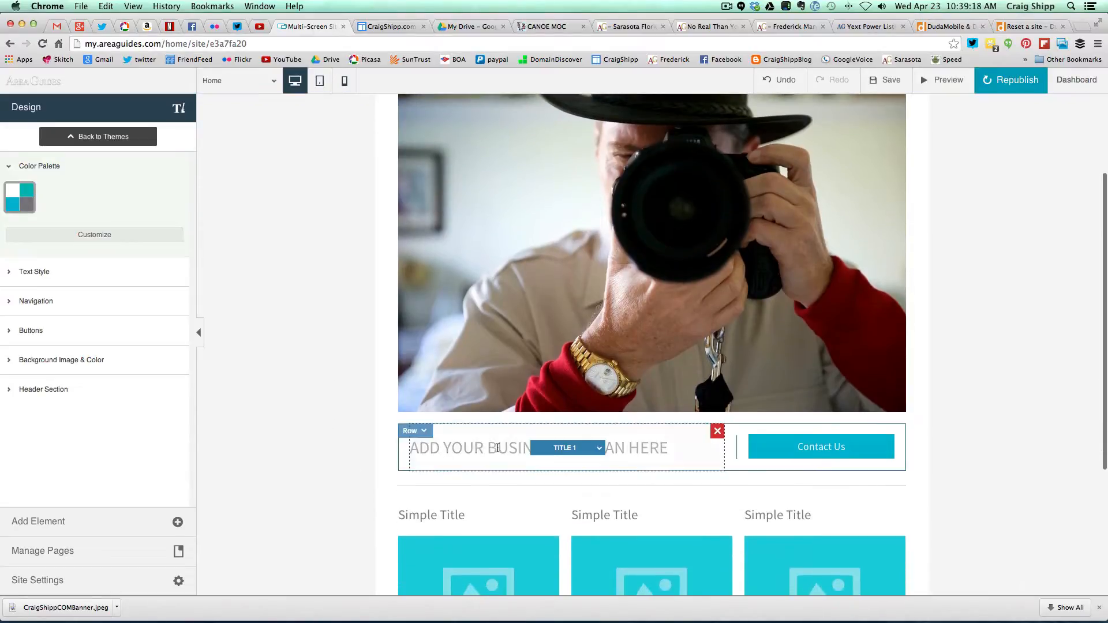
pyautogui.click(601, 450)
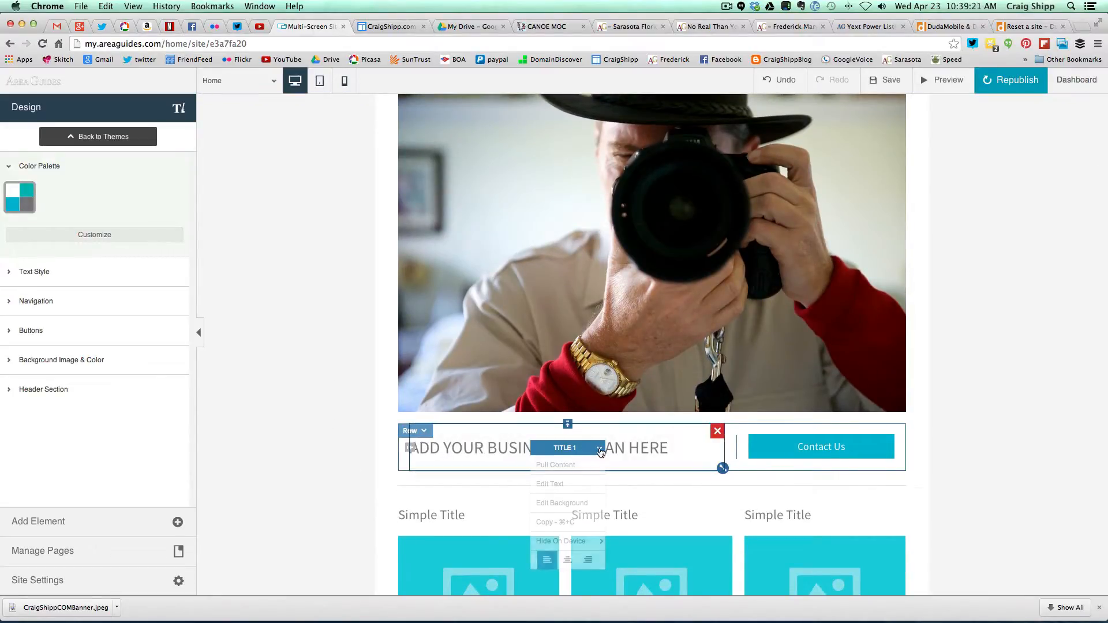
pyautogui.click(569, 487)
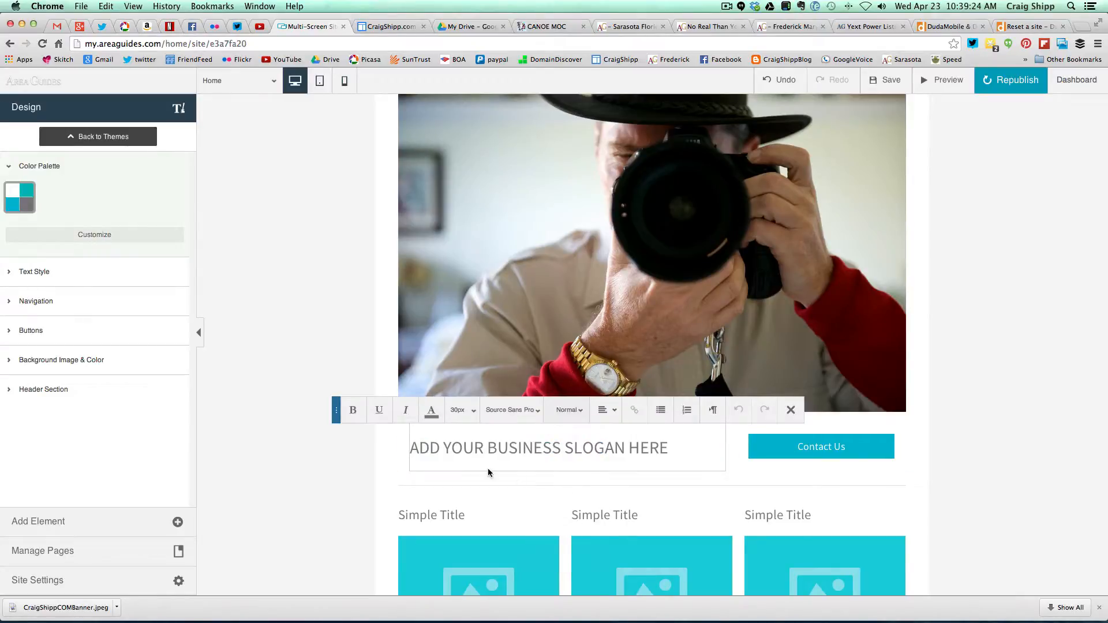
pyautogui.moveTo(414, 447); pyautogui.dragTo(670, 453)
pyautogui.write('"Events define our life - if not captured and preserved in photos did they ever happen?"')
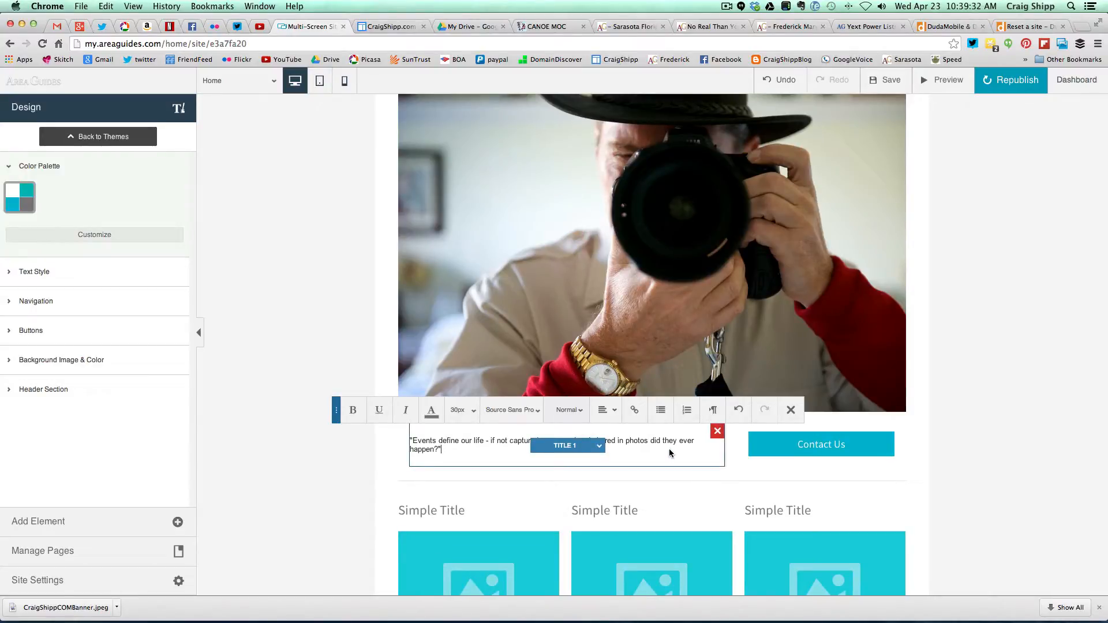
pyautogui.click(360, 477)
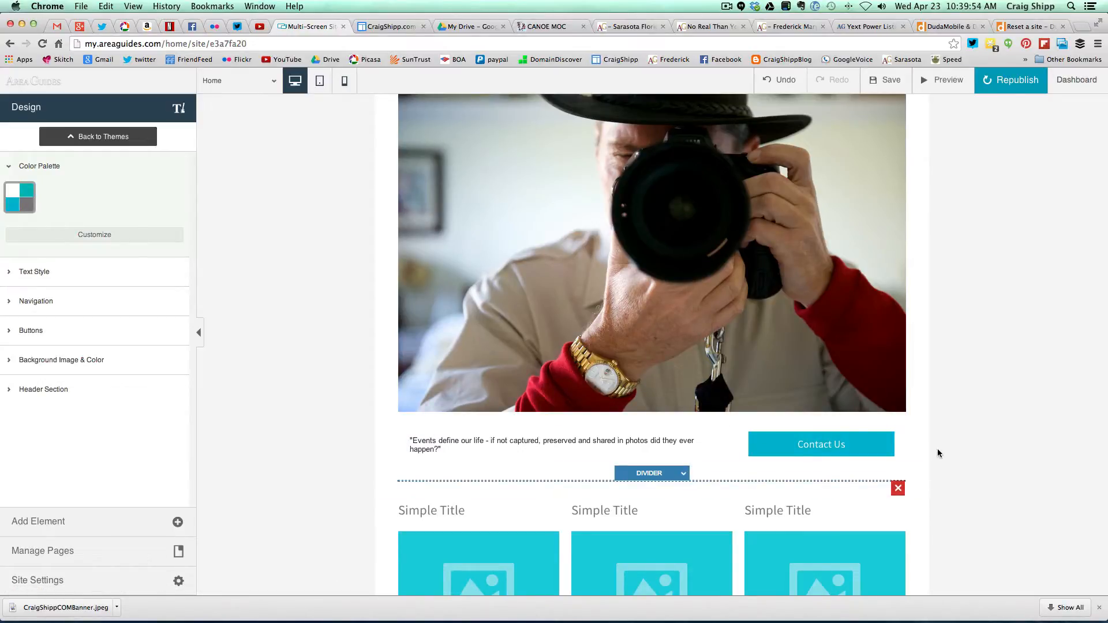
pyautogui.scroll(-3, 937, 449)
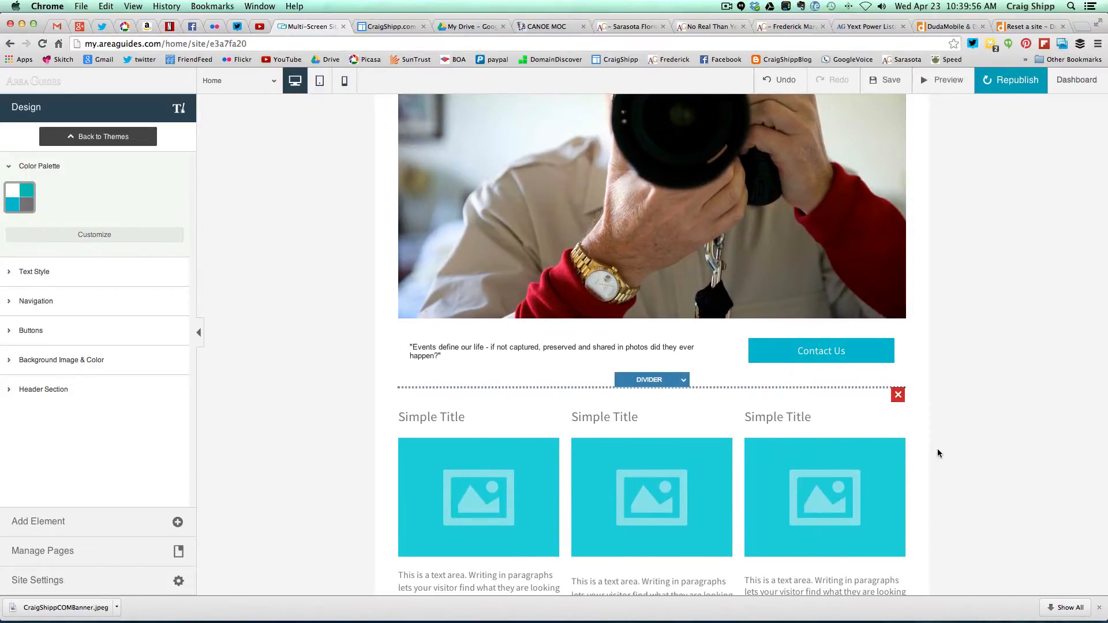
pyautogui.scroll(-1, 938, 453)
pyautogui.scroll(-3, 939, 454)
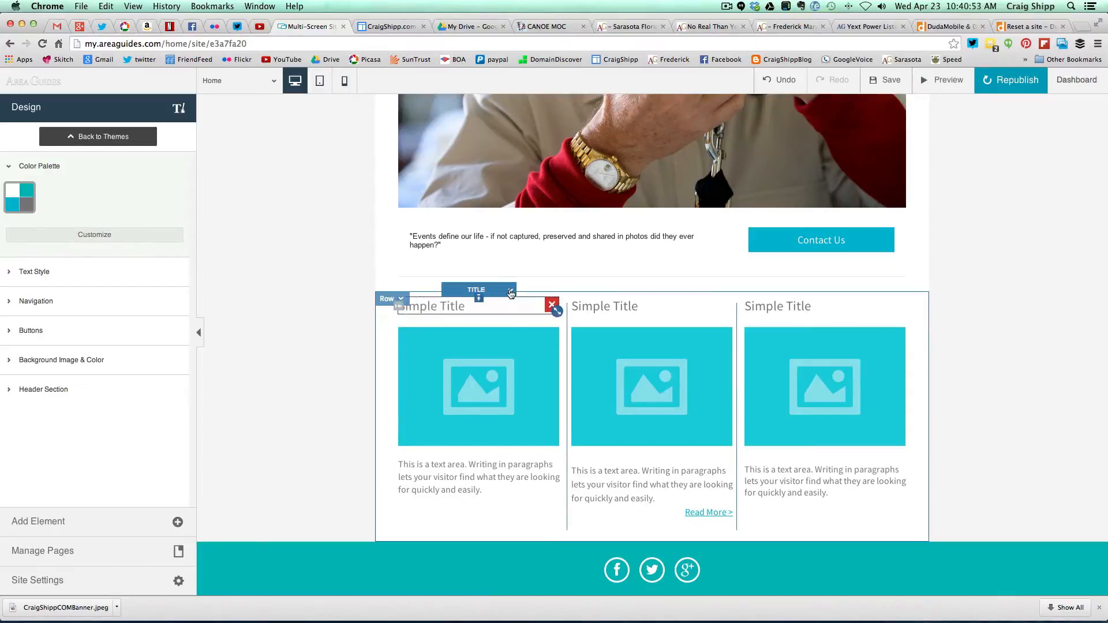
# - Rename the first column heading from Simple Title to 'My Media'
pyautogui.click(511, 294)
pyautogui.click(476, 326)
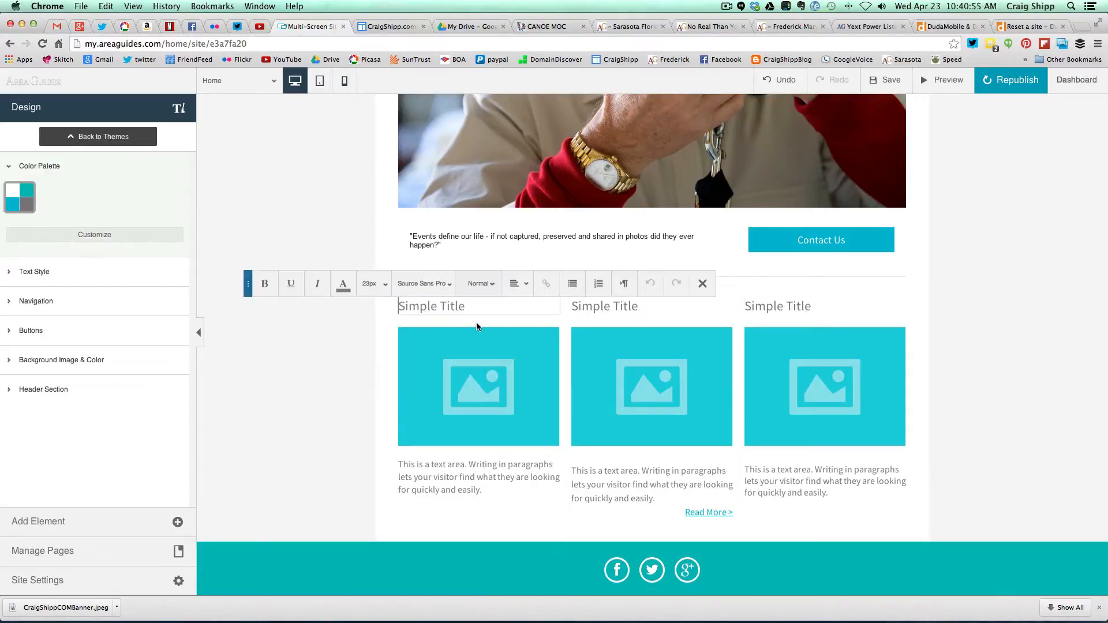
pyautogui.moveTo(471, 307); pyautogui.dragTo(398, 307)
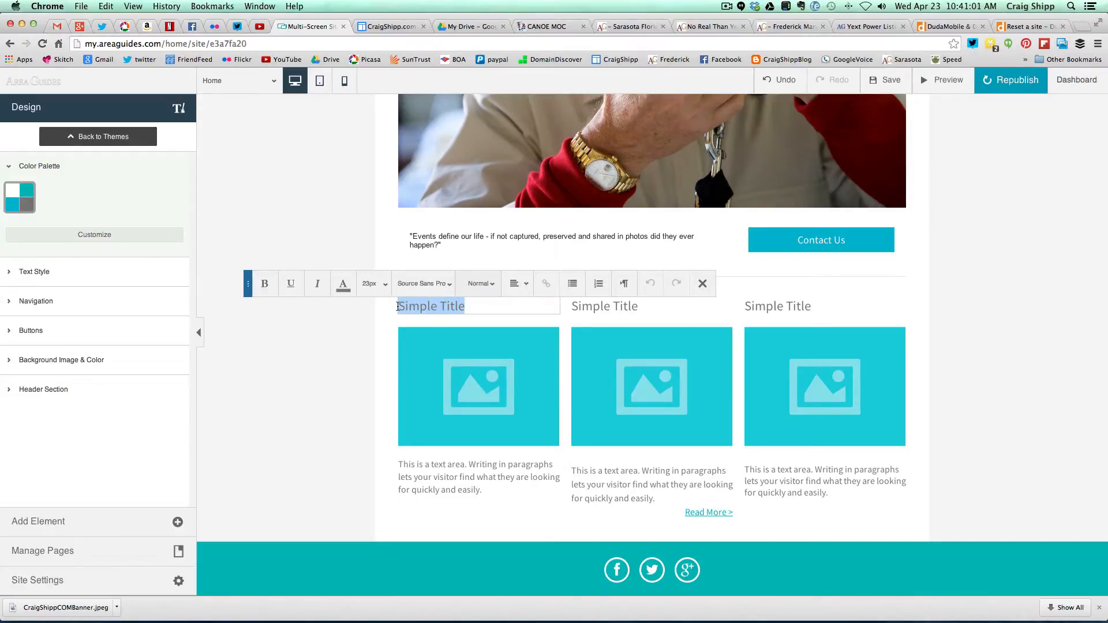
pyautogui.write('My ')
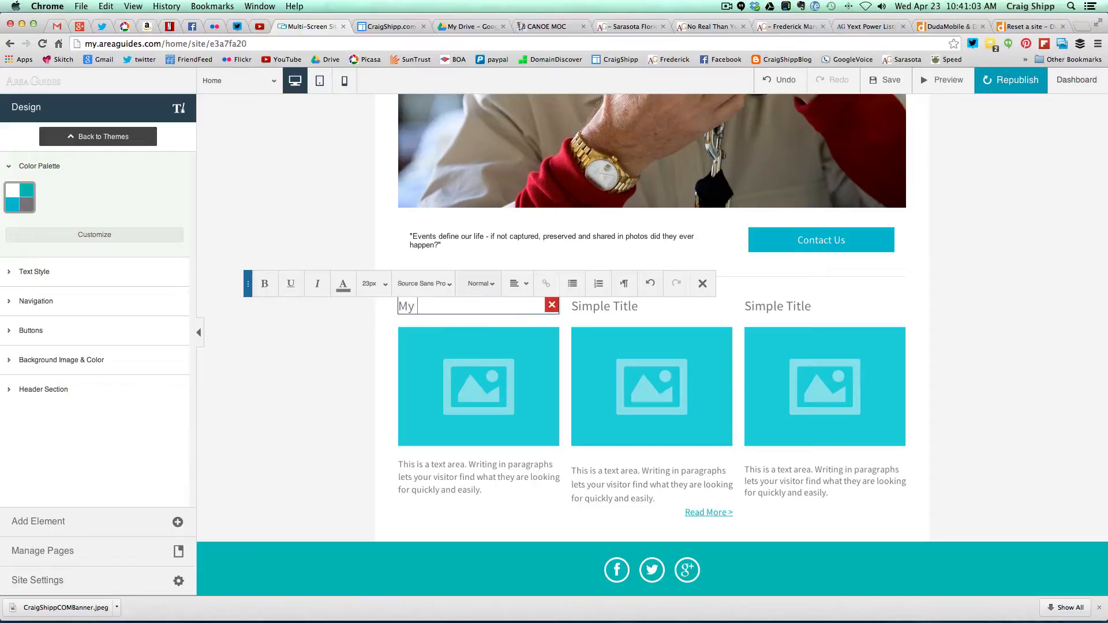
pyautogui.write('Media')
pyautogui.click(703, 284)
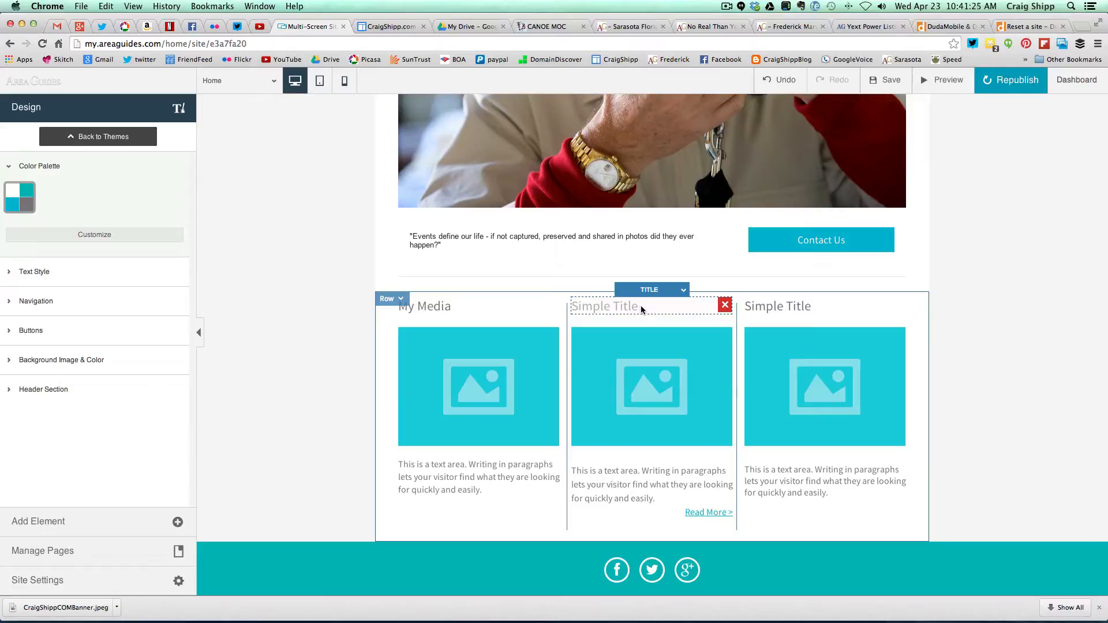
# - Retitle the middle column heading from Simple Title to 'About Craig'
pyautogui.click(642, 308)
pyautogui.moveTo(641, 307); pyautogui.dragTo(575, 305)
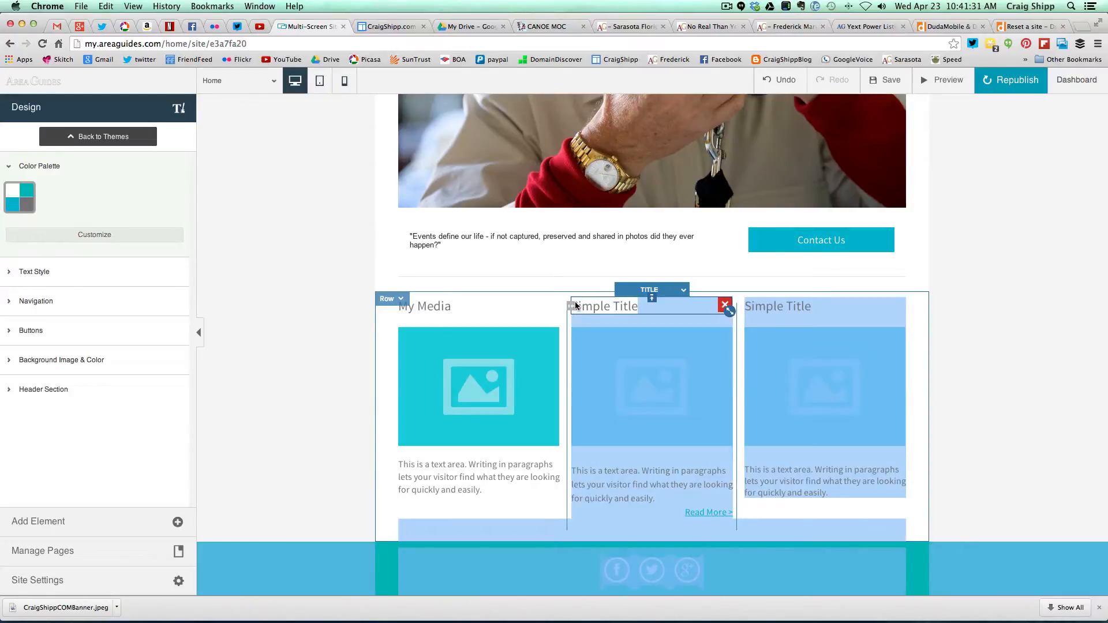
pyautogui.click(635, 307)
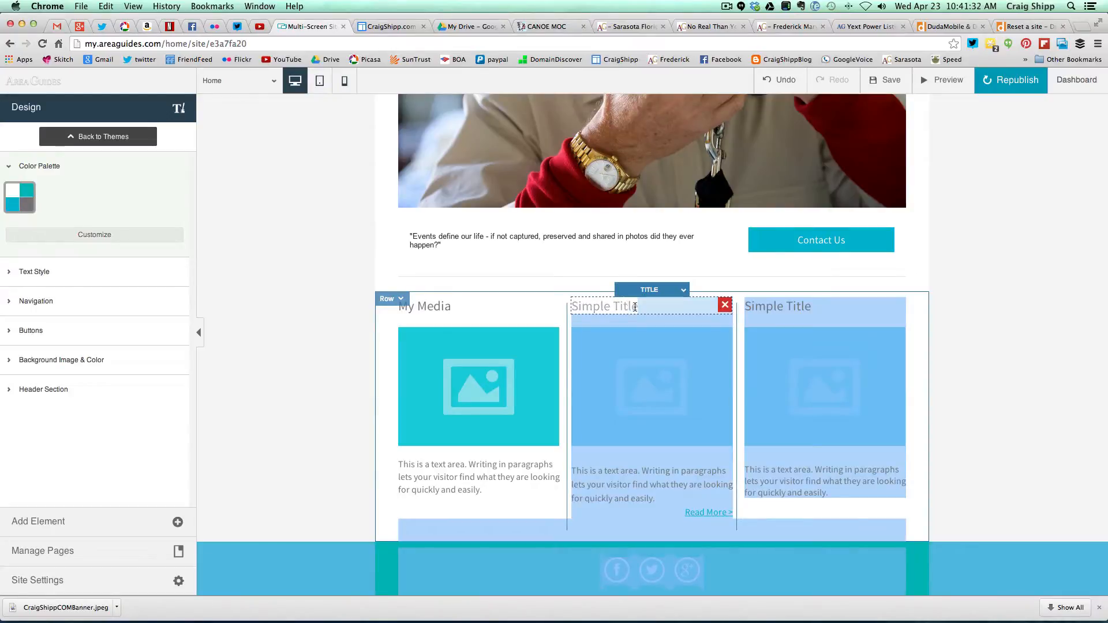
pyautogui.click(682, 292)
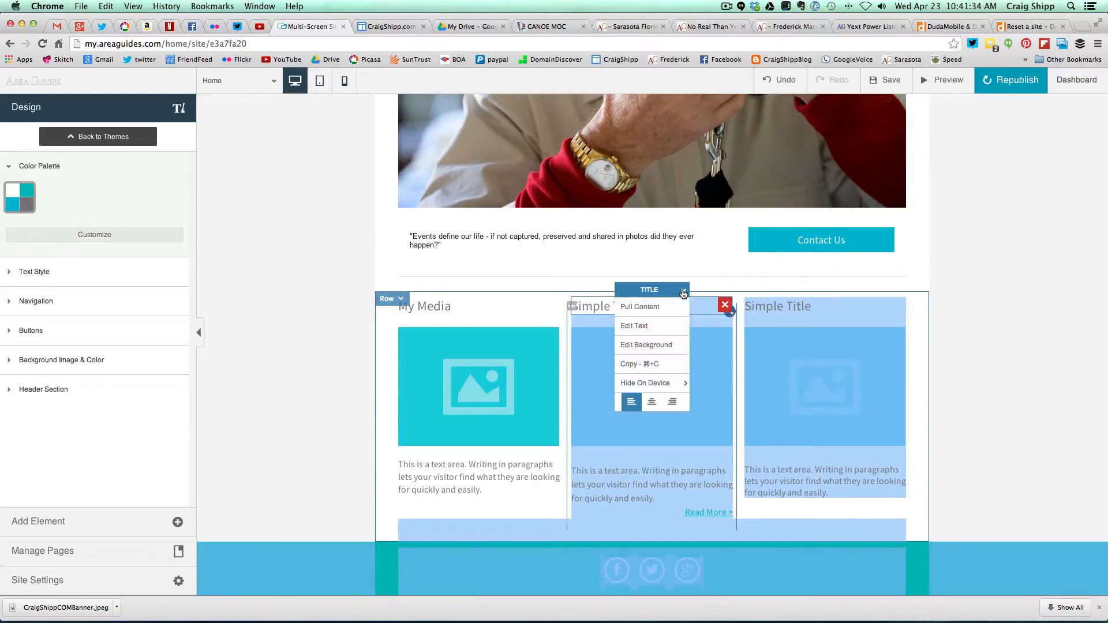
pyautogui.click(646, 327)
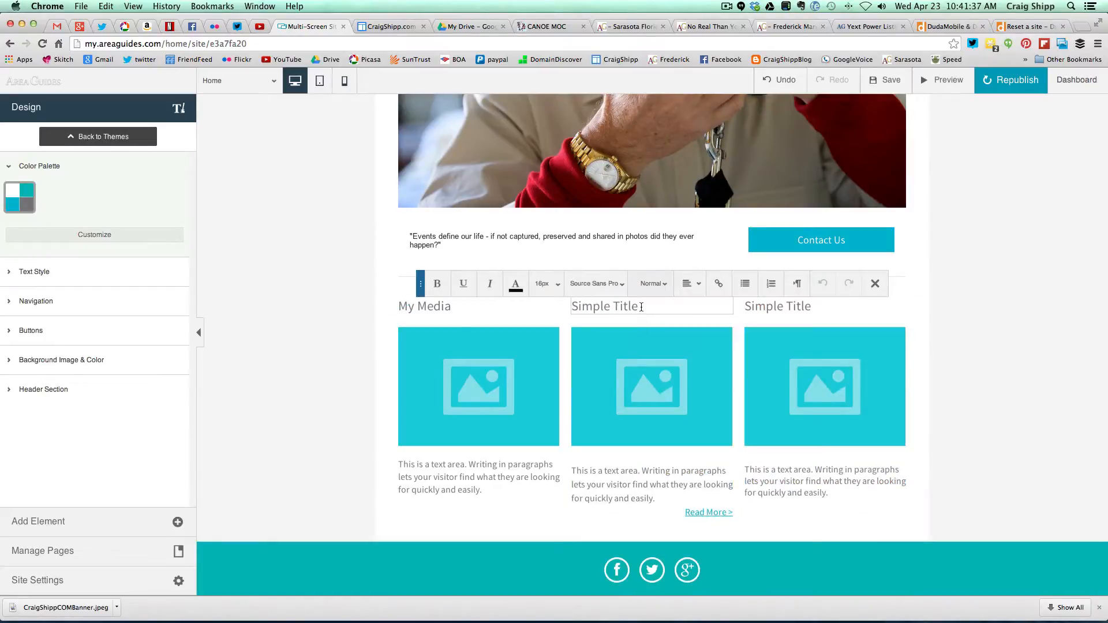
pyautogui.moveTo(641, 307); pyautogui.dragTo(561, 317)
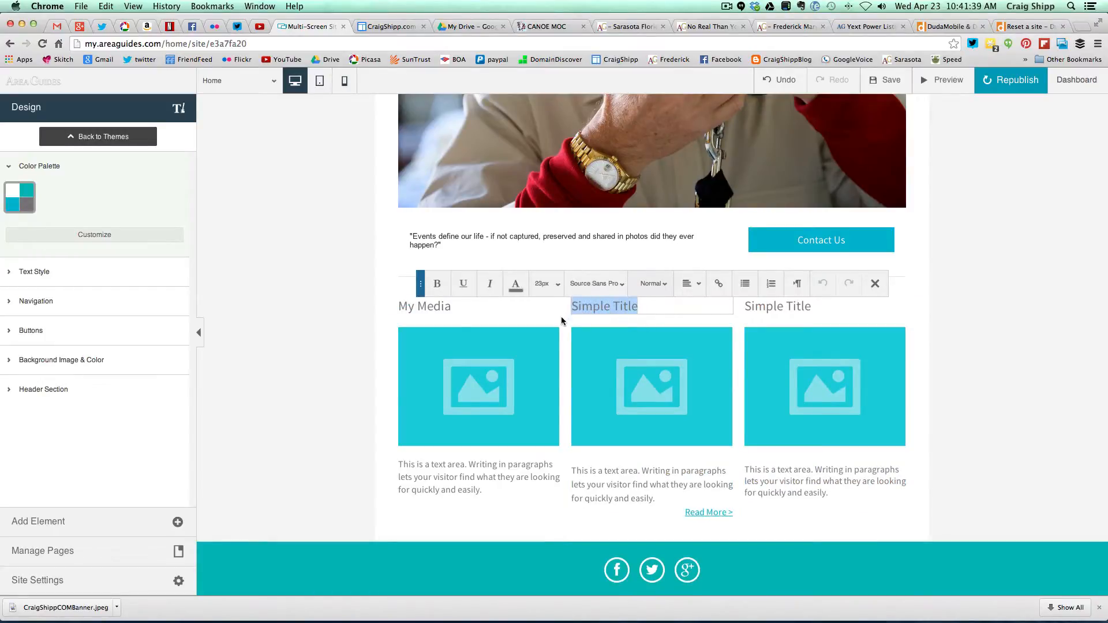
pyautogui.write('A')
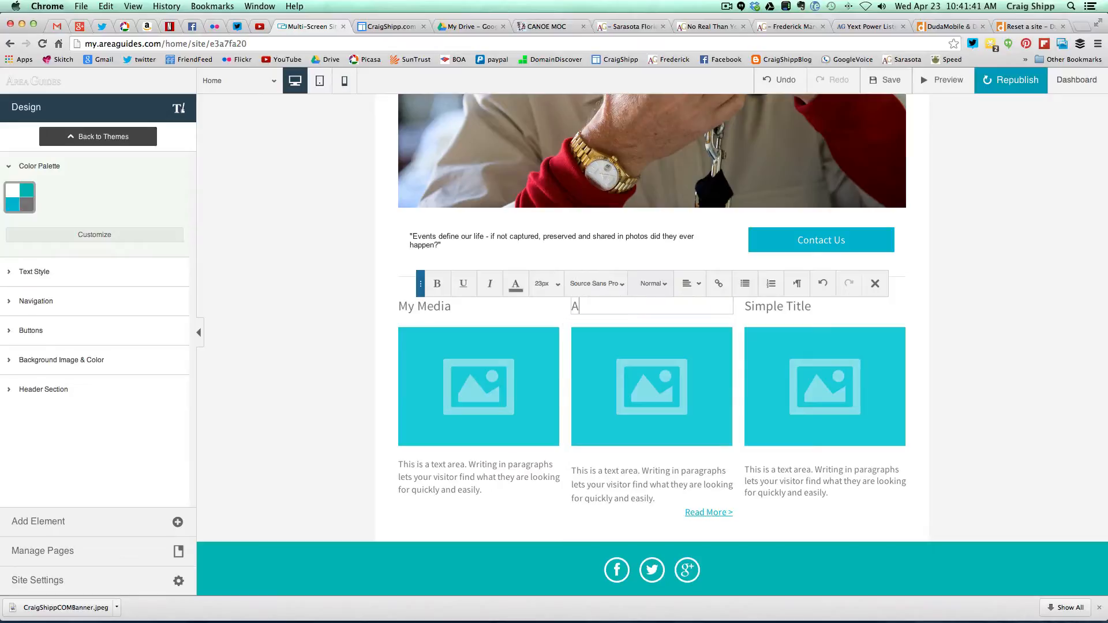
pyautogui.write('bout ')
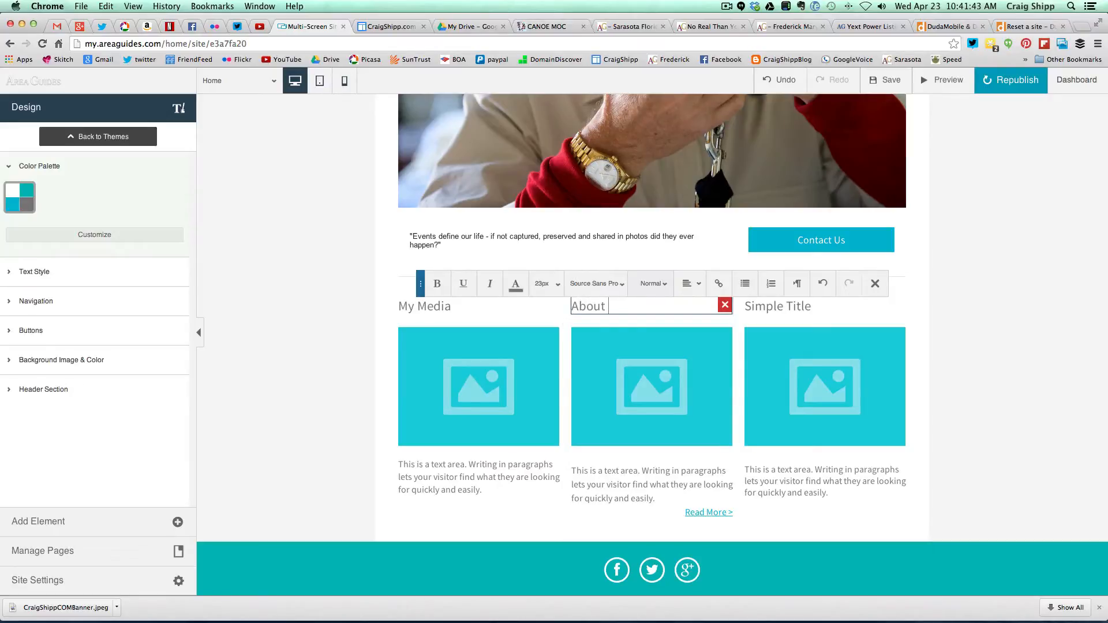
pyautogui.write('Craig')
pyautogui.click(772, 307)
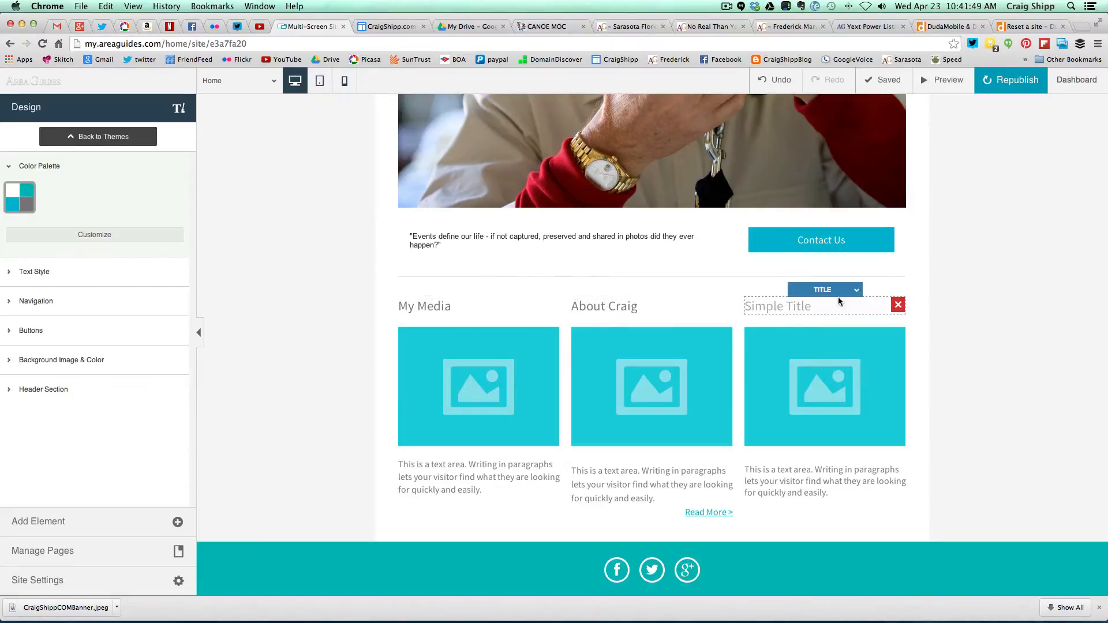
# - Retitle the third column heading from Simple Title to 'AreaGuides'
pyautogui.click(857, 290)
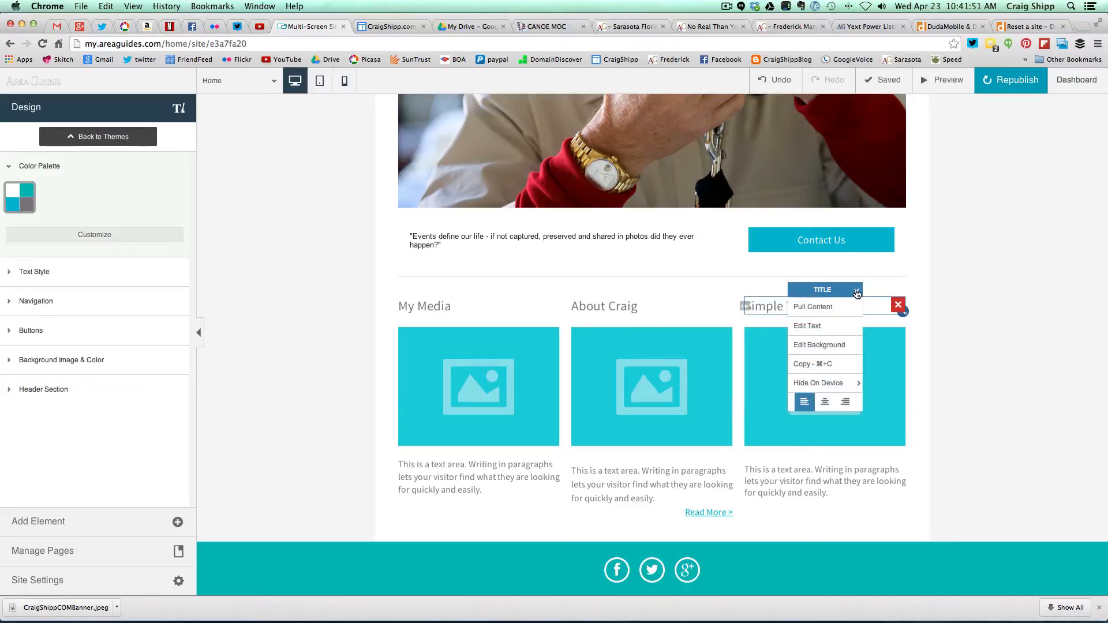
pyautogui.click(815, 325)
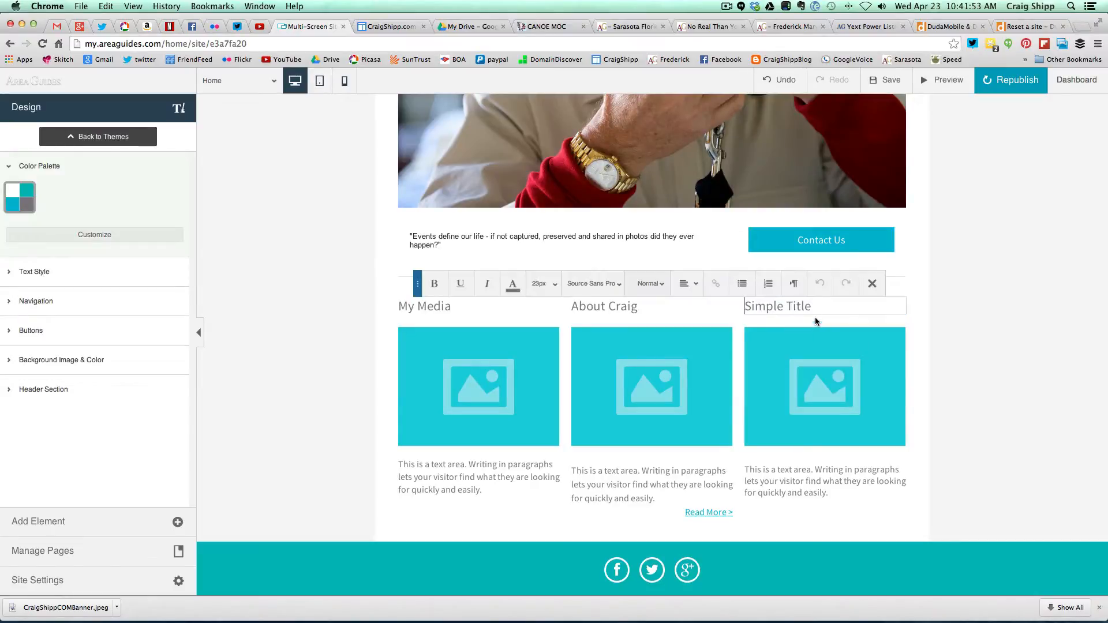
pyautogui.moveTo(815, 307); pyautogui.dragTo(747, 310)
pyautogui.write('Area')
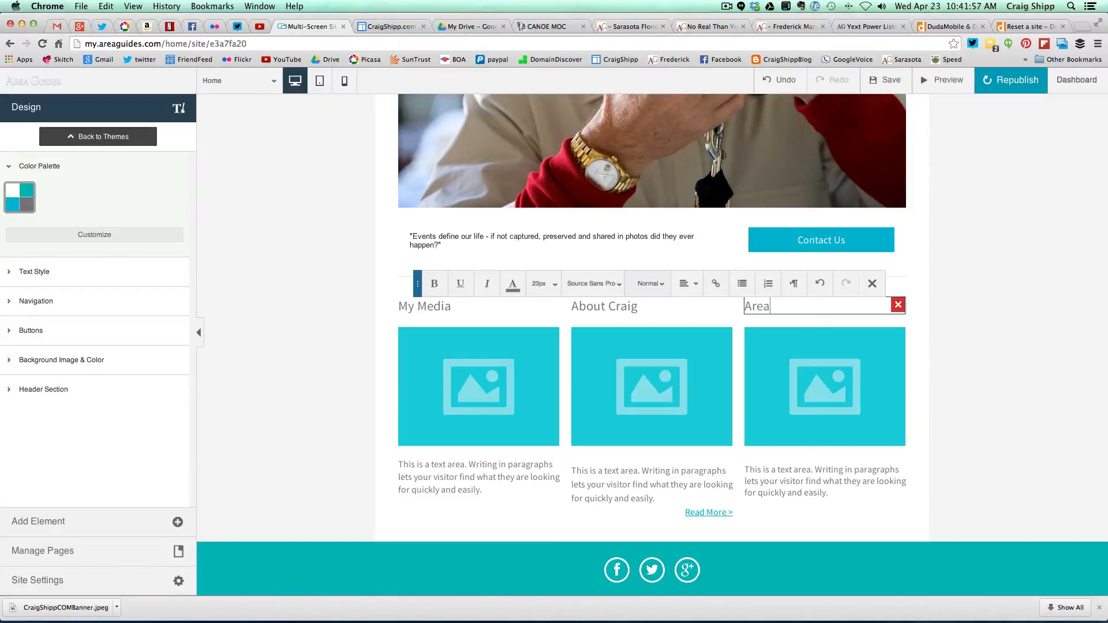
pyautogui.write('Guides')
pyautogui.click(365, 398)
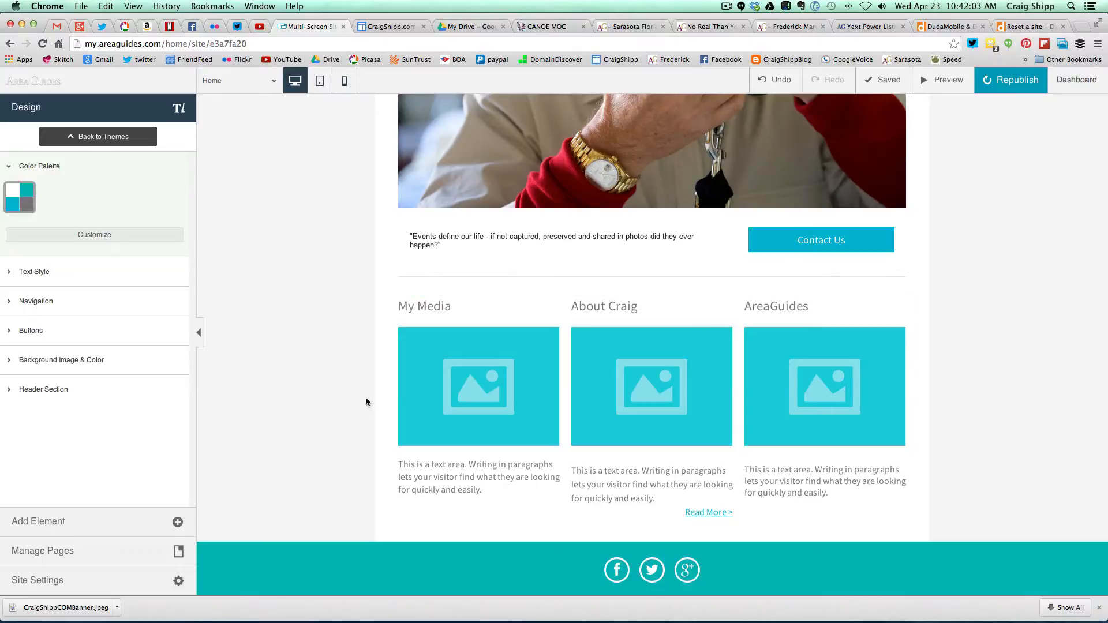
pyautogui.click(481, 399)
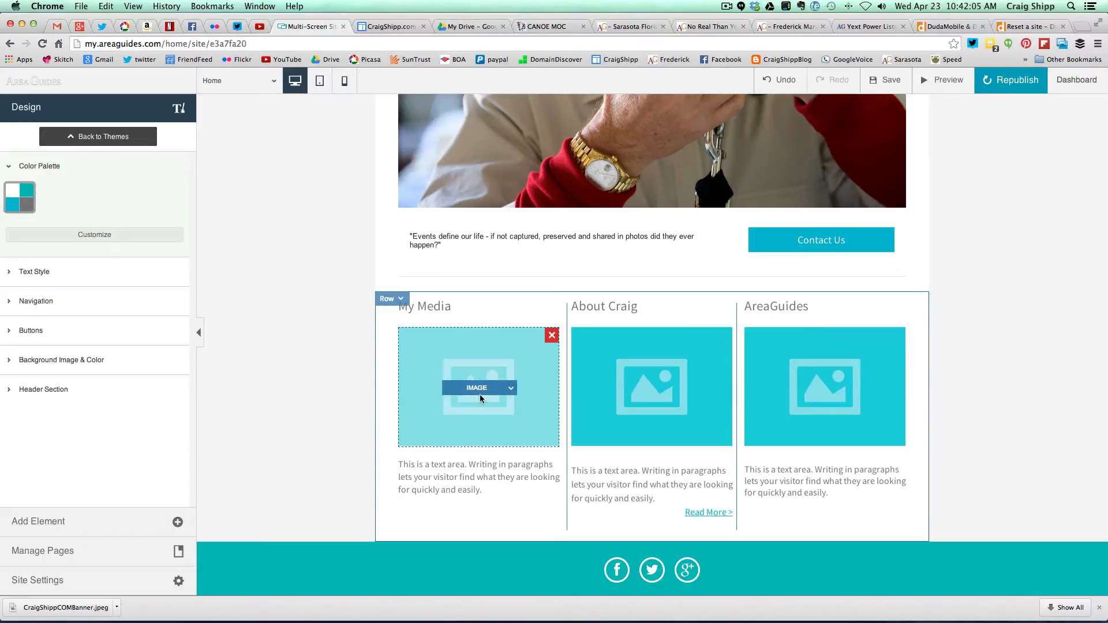
# - Replace the My Media placeholder image with a newly uploaded photo of water skiers
pyautogui.click(512, 389)
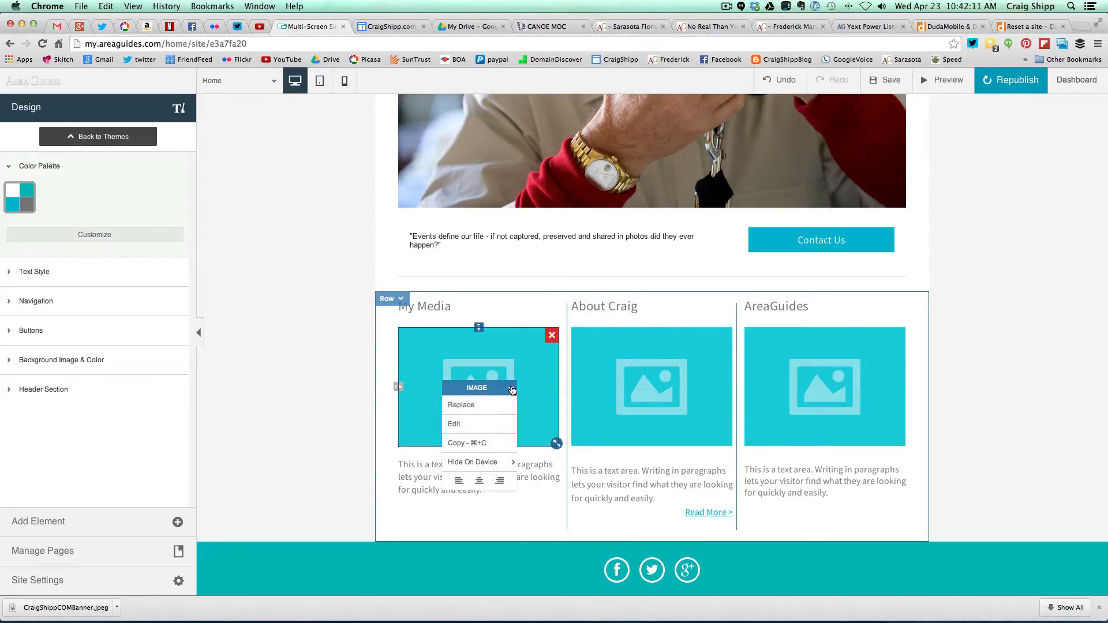
pyautogui.click(477, 405)
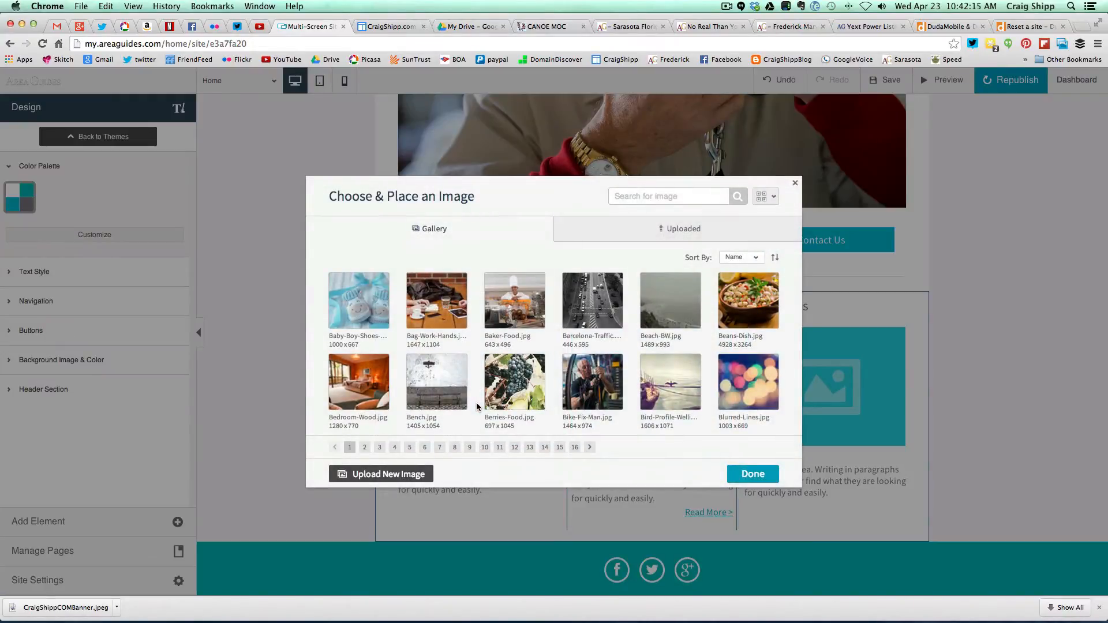
pyautogui.click(388, 475)
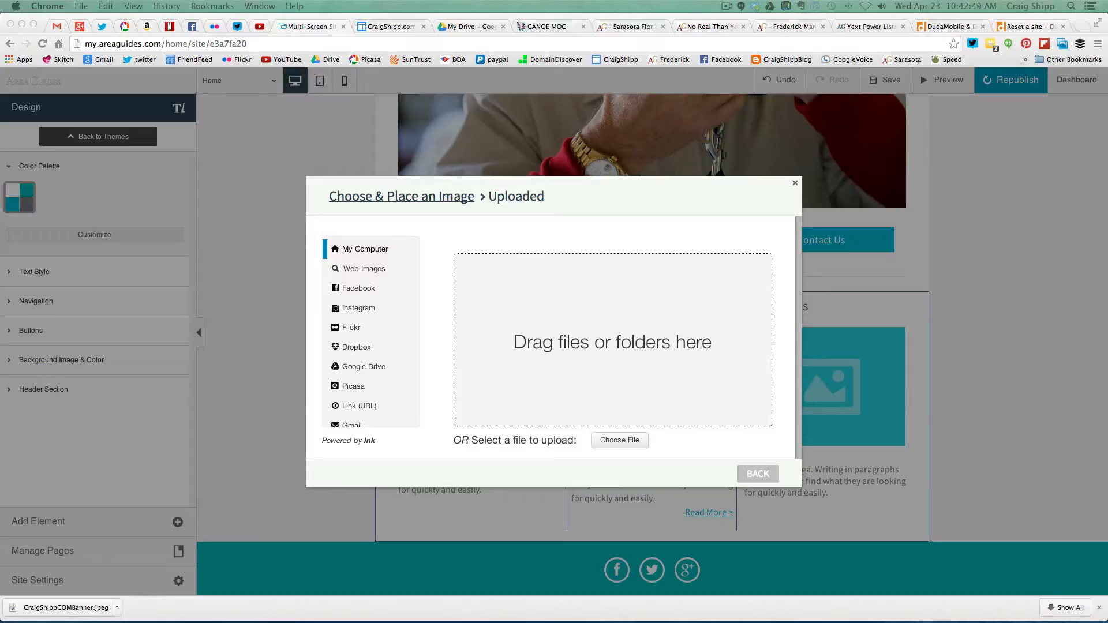
pyautogui.moveTo(0, 324); pyautogui.dragTo(556, 340)
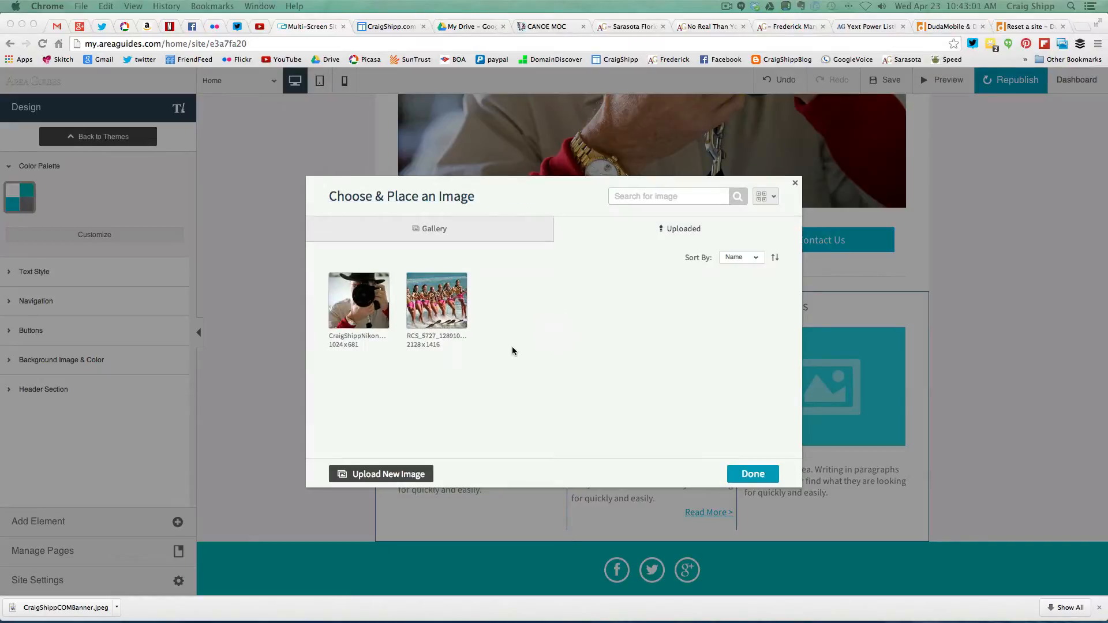
pyautogui.click(466, 323)
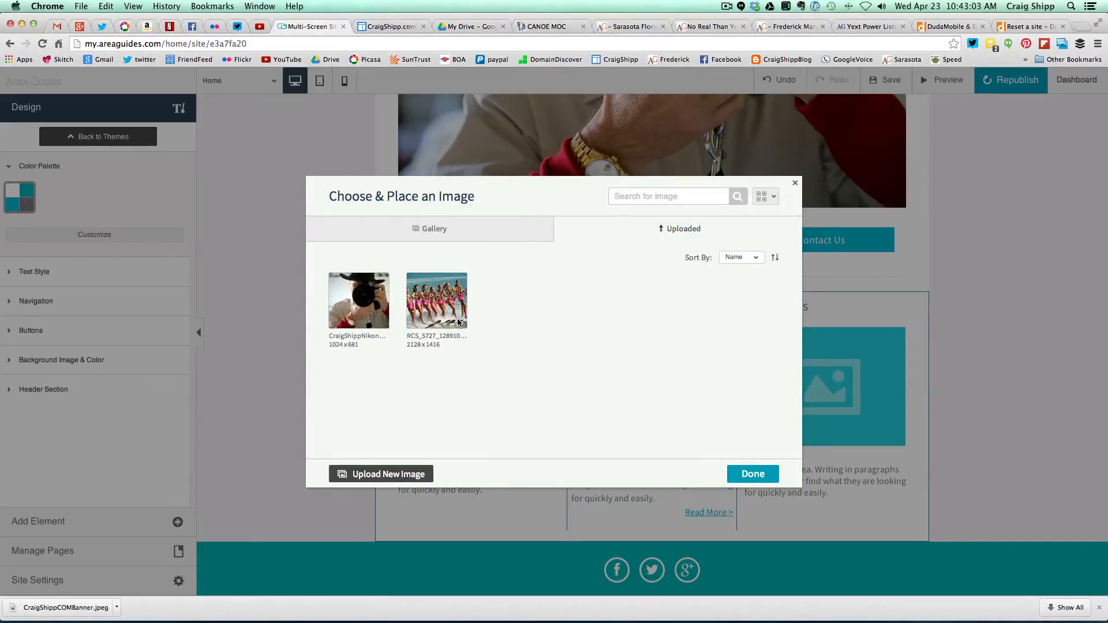
pyautogui.click(454, 323)
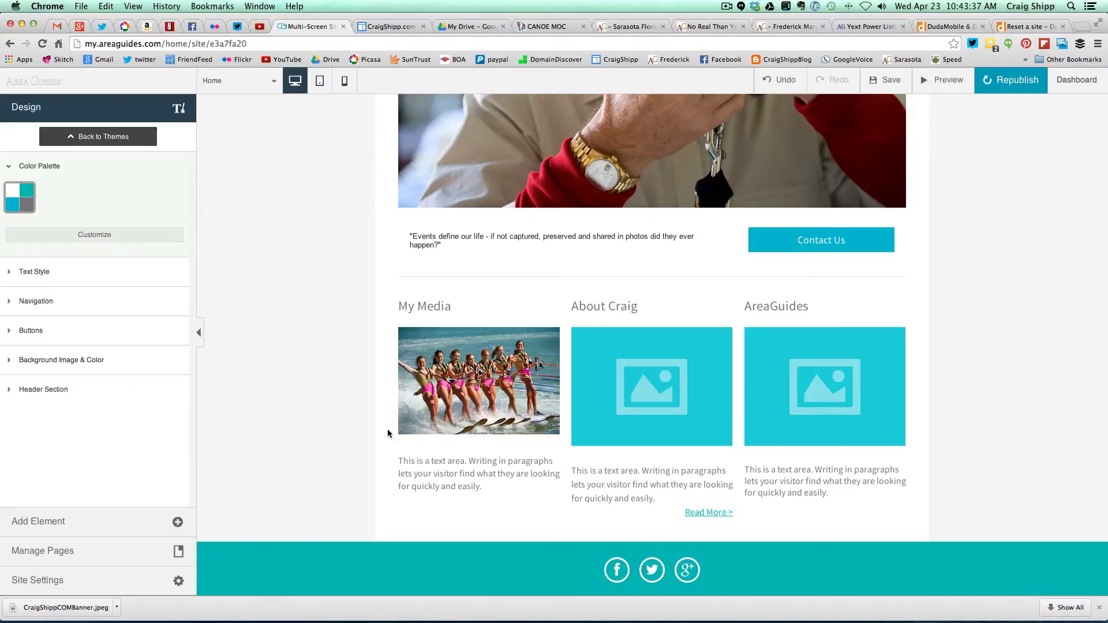
# - Open the Navigation layout choices in the Design panel, back at the top of the Home page
pyautogui.moveTo(469, 472)
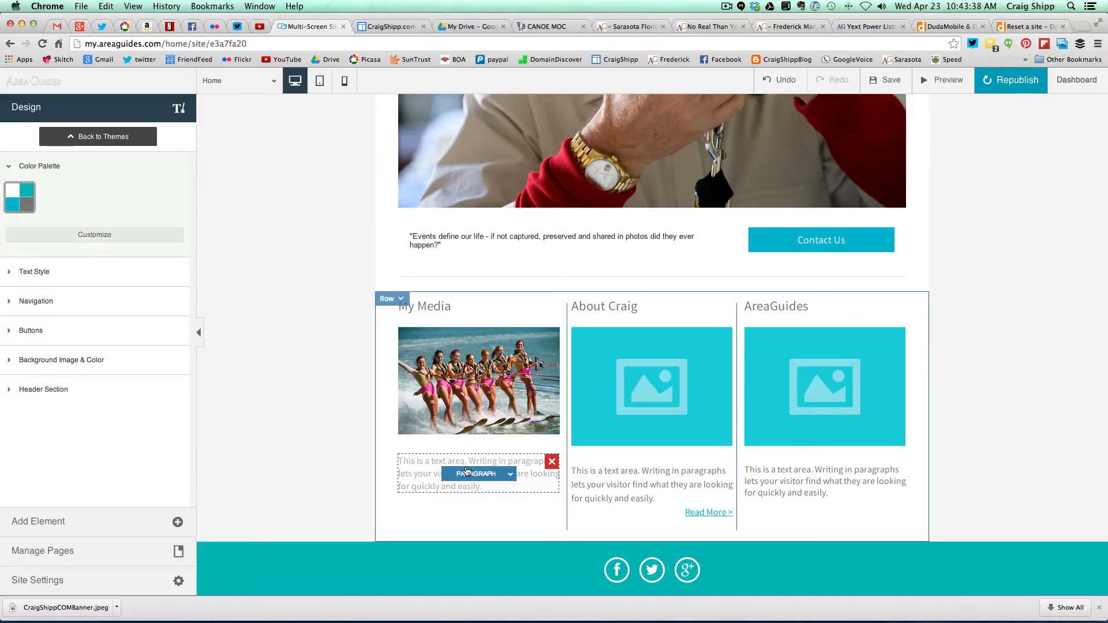
pyautogui.click(512, 478)
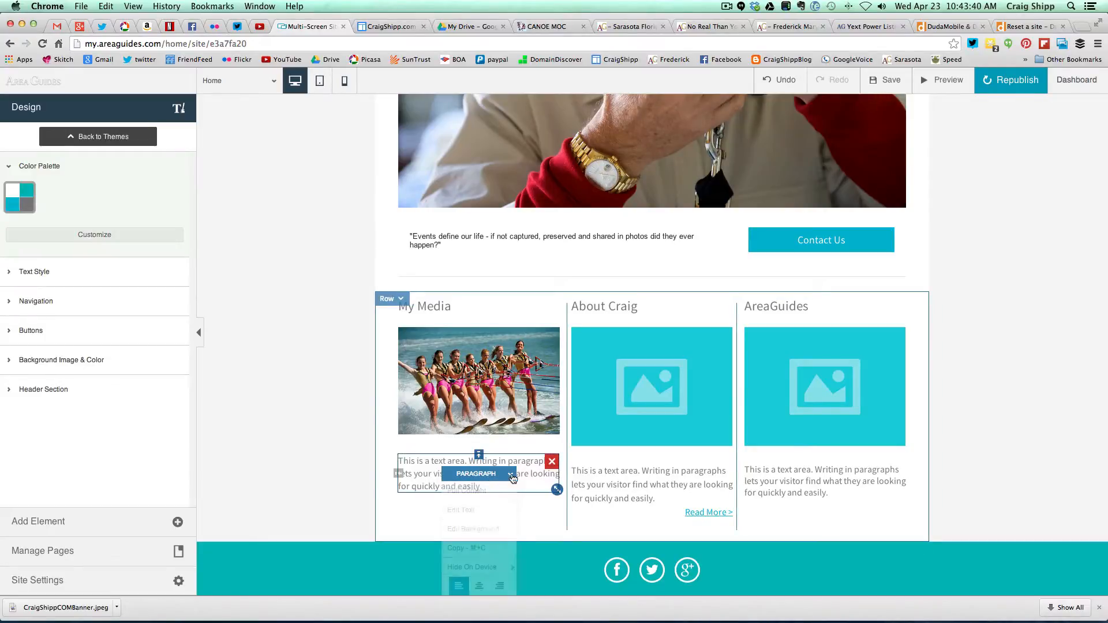
pyautogui.click(377, 484)
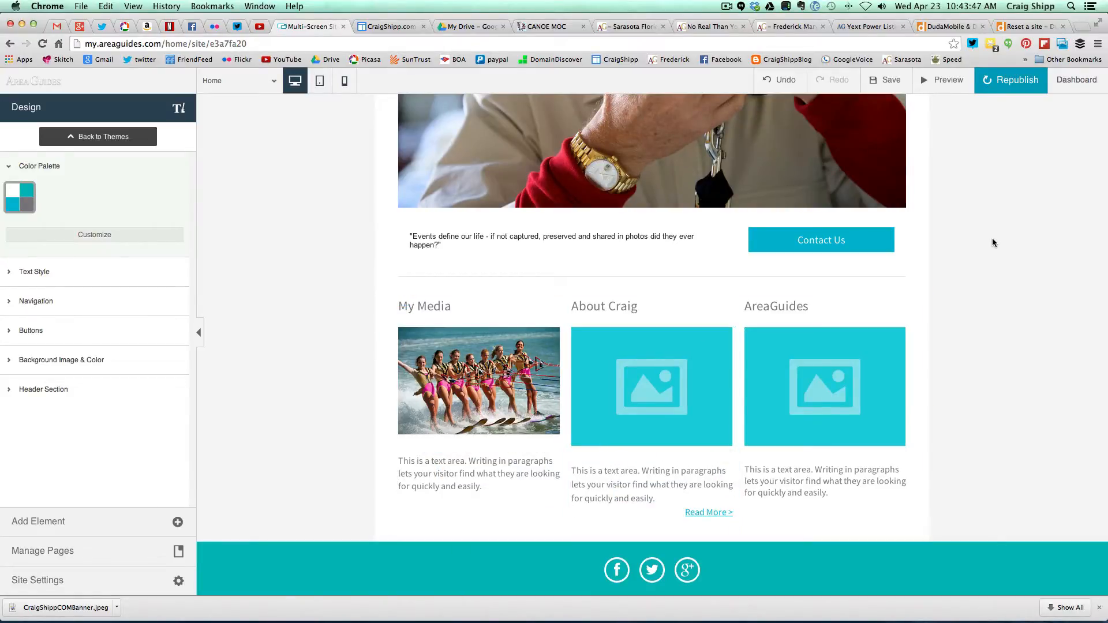
pyautogui.click(727, 7)
pyautogui.click(731, 43)
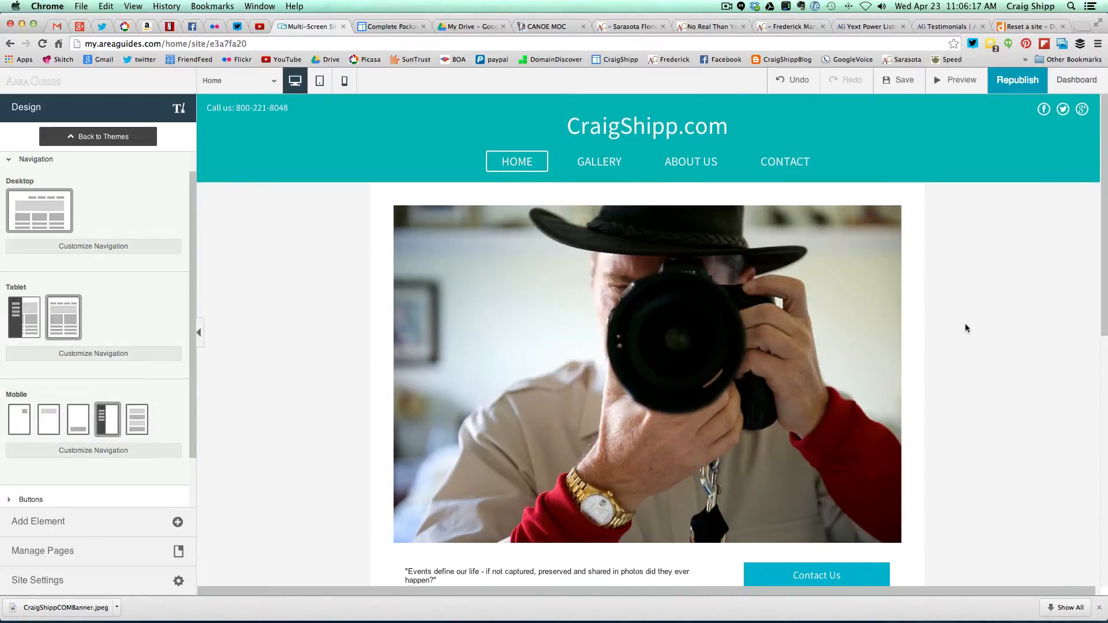
# - Scroll down to the My Media / About Craig / AreaGuides row, then switch to the Gmail draft
pyautogui.scroll(-5, 965, 325)
pyautogui.scroll(-5, 966, 324)
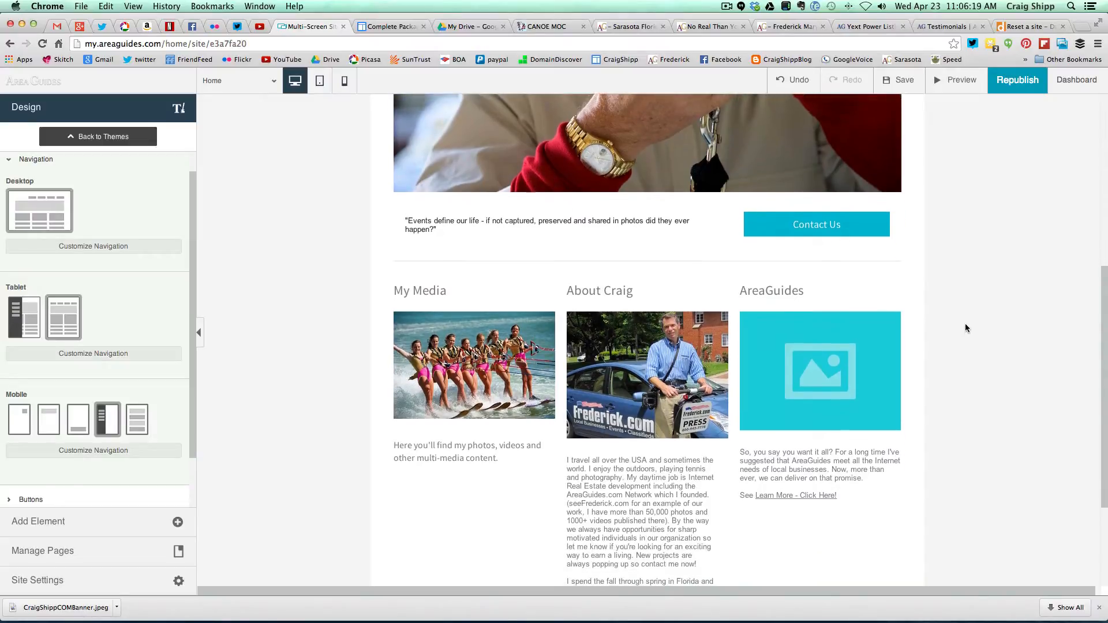
pyautogui.scroll(-2, 965, 324)
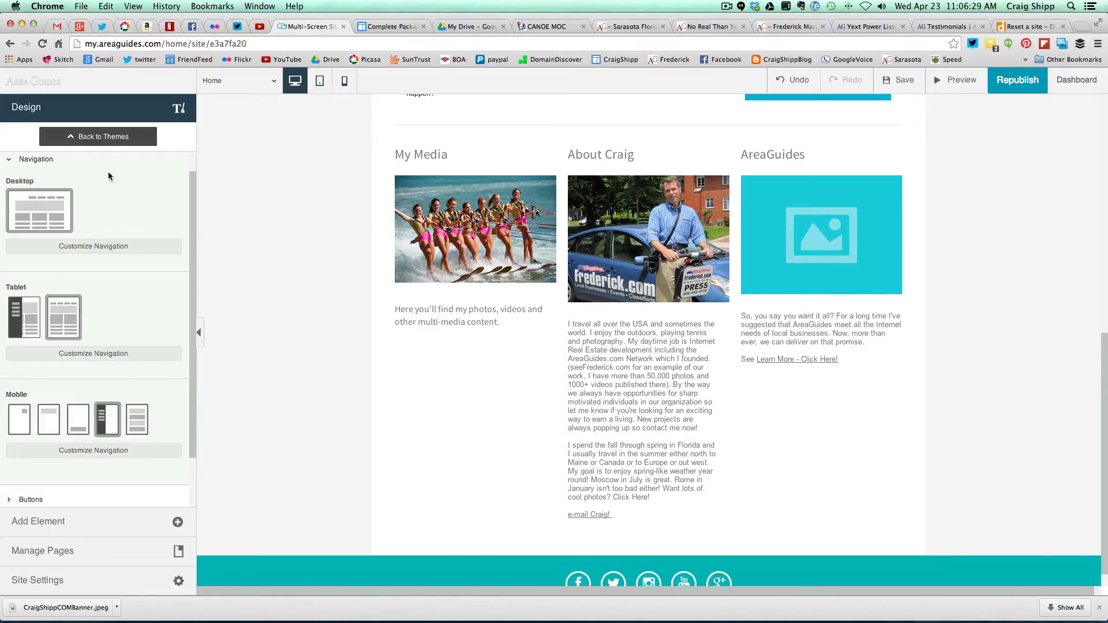
pyautogui.click(56, 30)
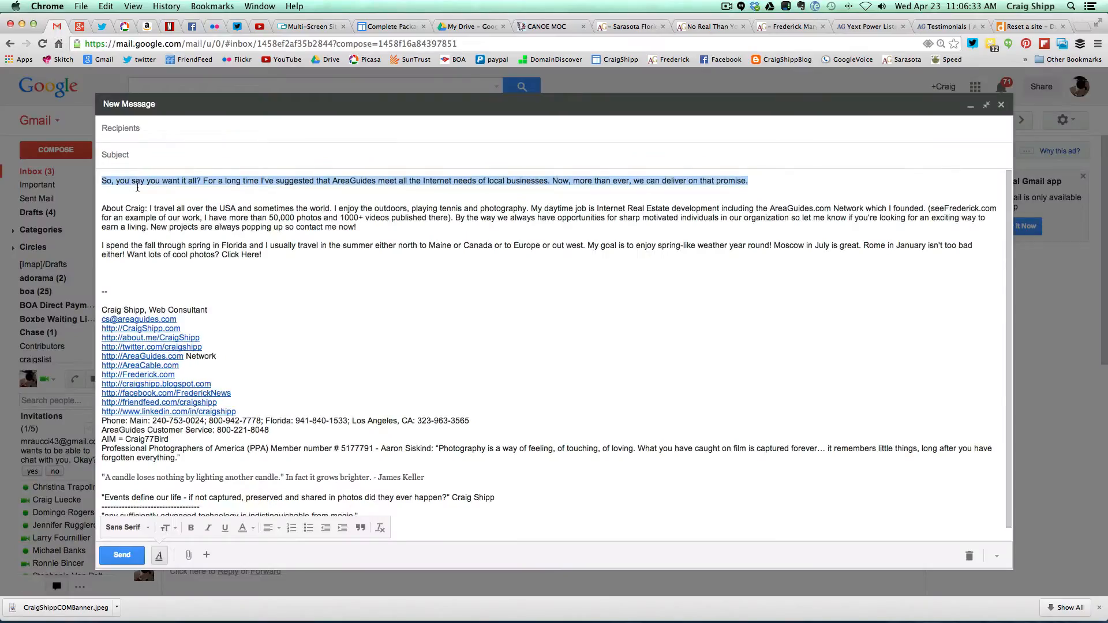
# - Select and deselect the draft's first paragraph in Gmail, then return to the AreaGuides editor
pyautogui.click(138, 189)
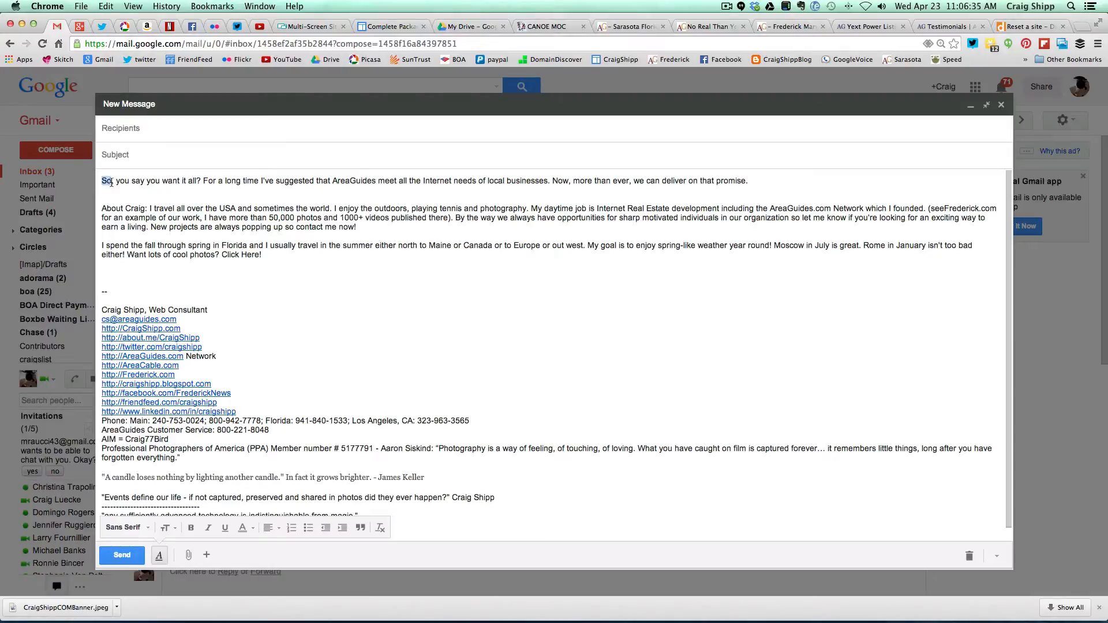
pyautogui.tripleClick(104, 182)
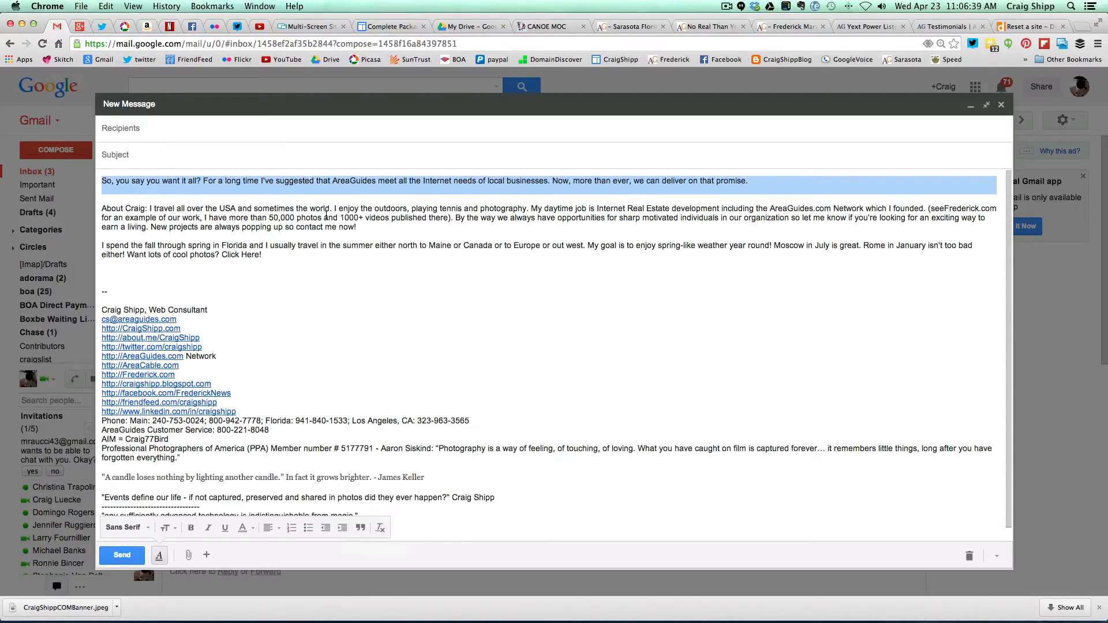
pyautogui.click(318, 185)
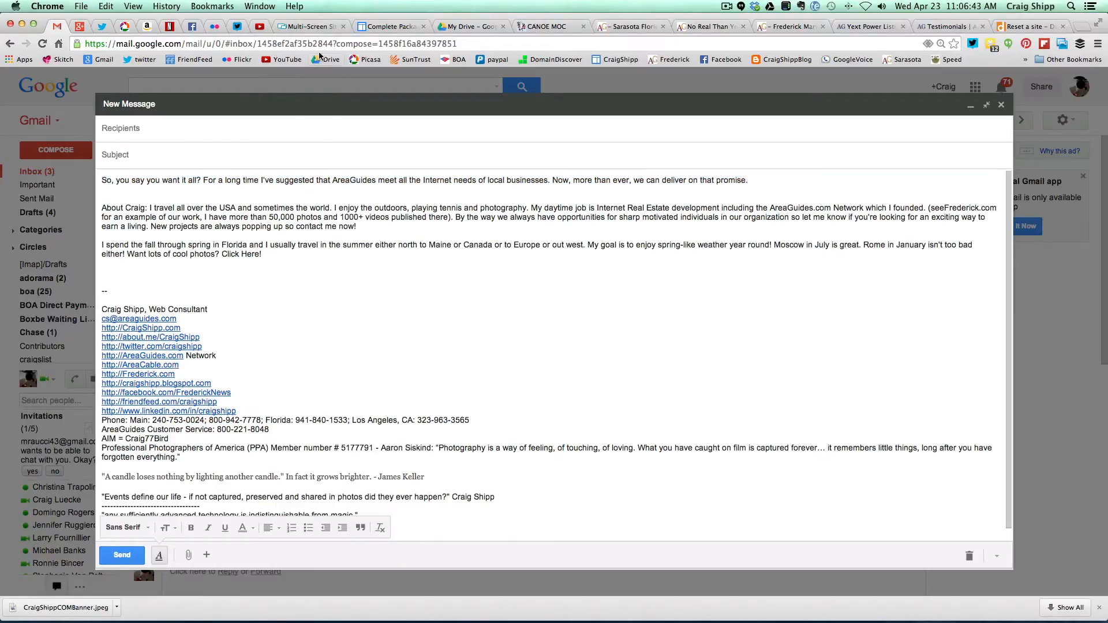
pyautogui.click(315, 28)
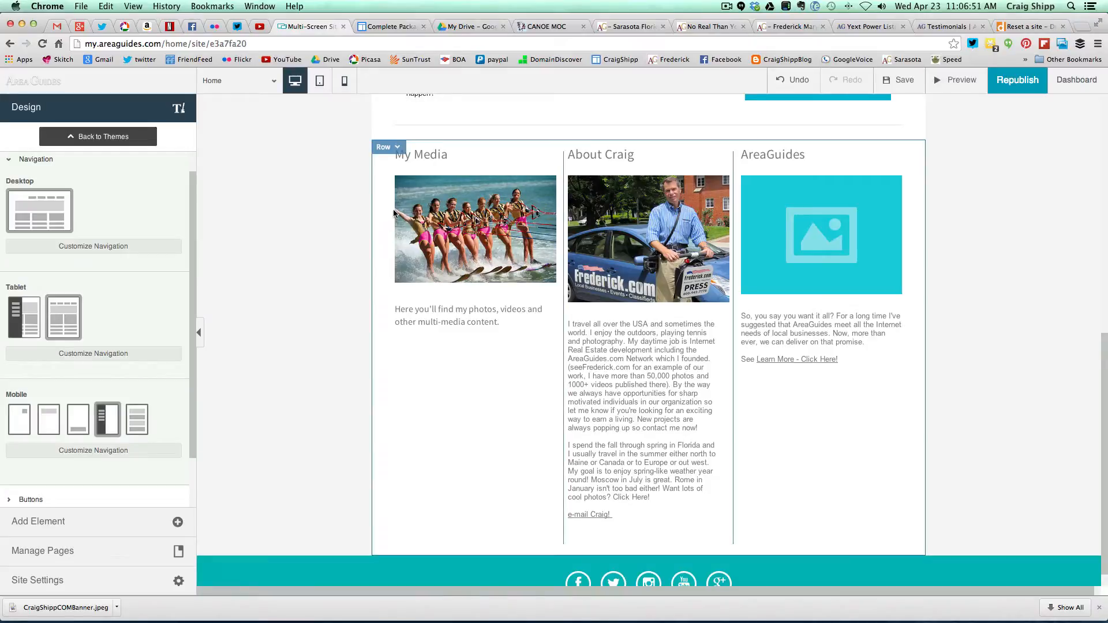
pyautogui.moveTo(426, 215)
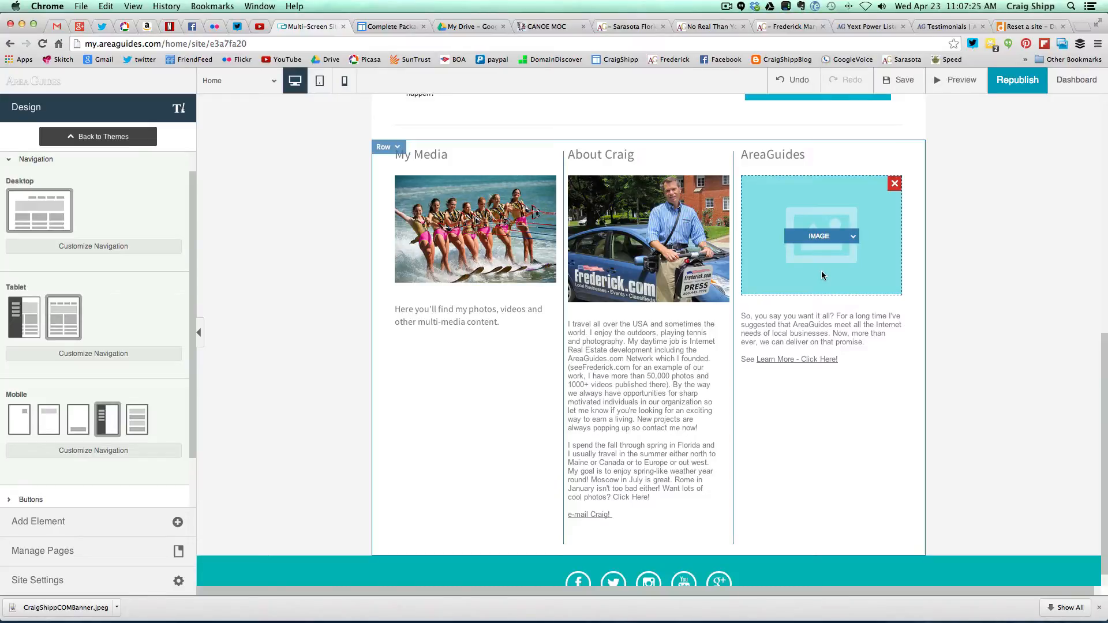
pyautogui.scroll(7, 962, 287)
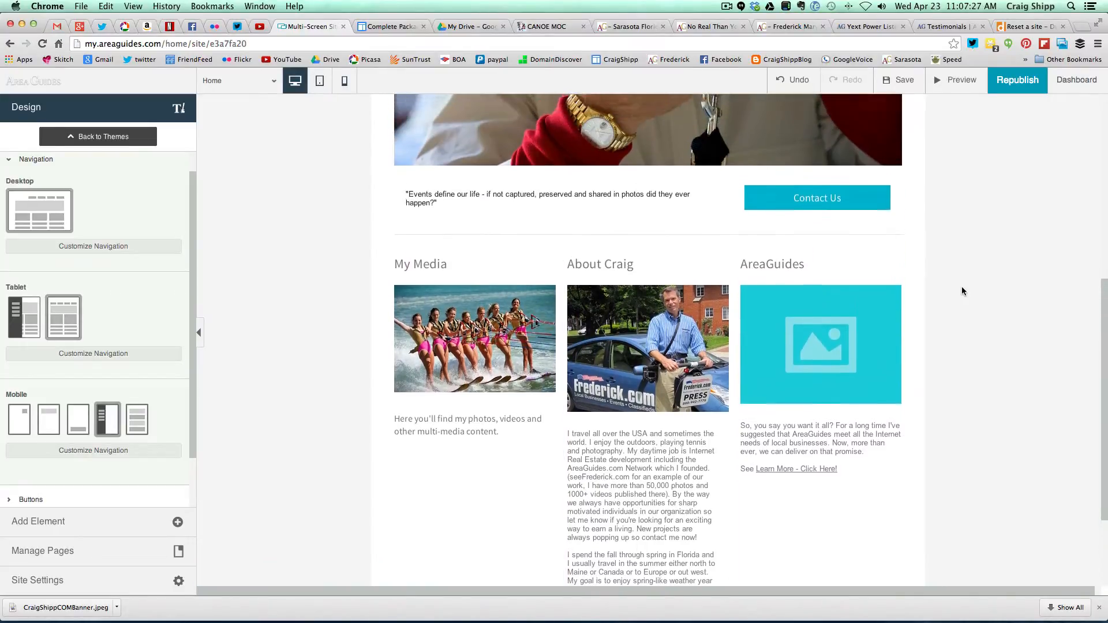
pyautogui.scroll(2, 961, 288)
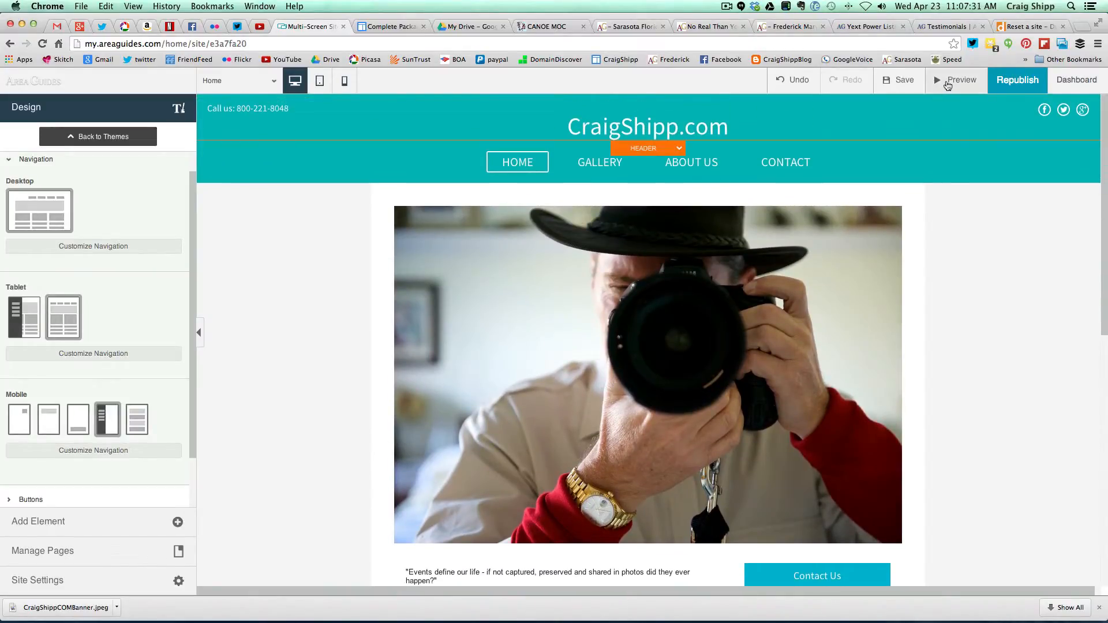
# - Preview the site and test the Facebook and Twitter links in the footer
pyautogui.click(947, 83)
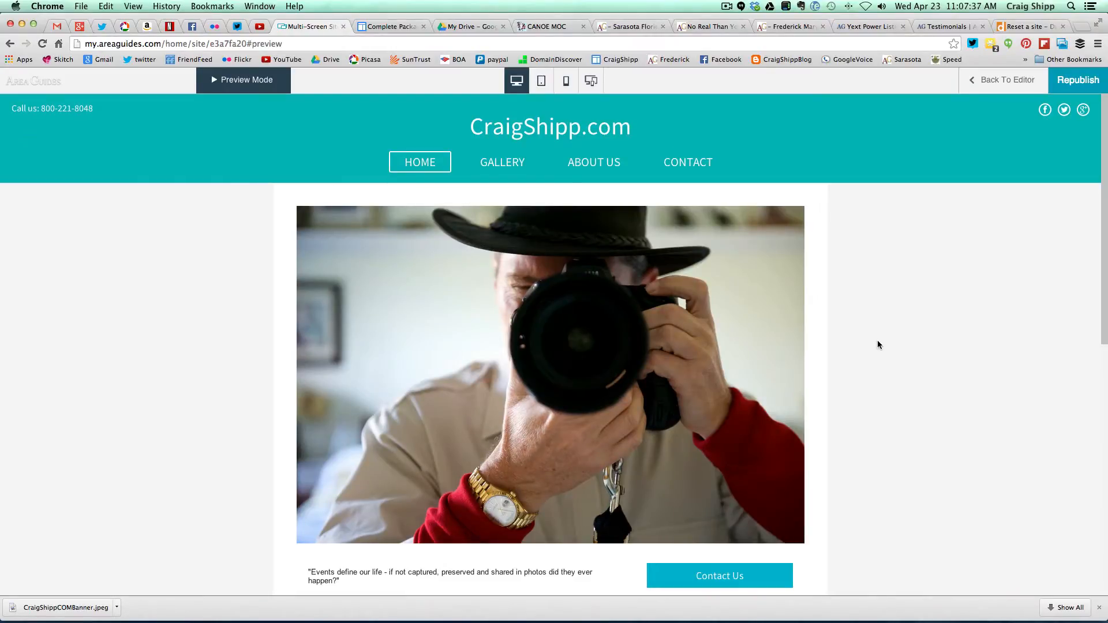
pyautogui.scroll(-4, 878, 345)
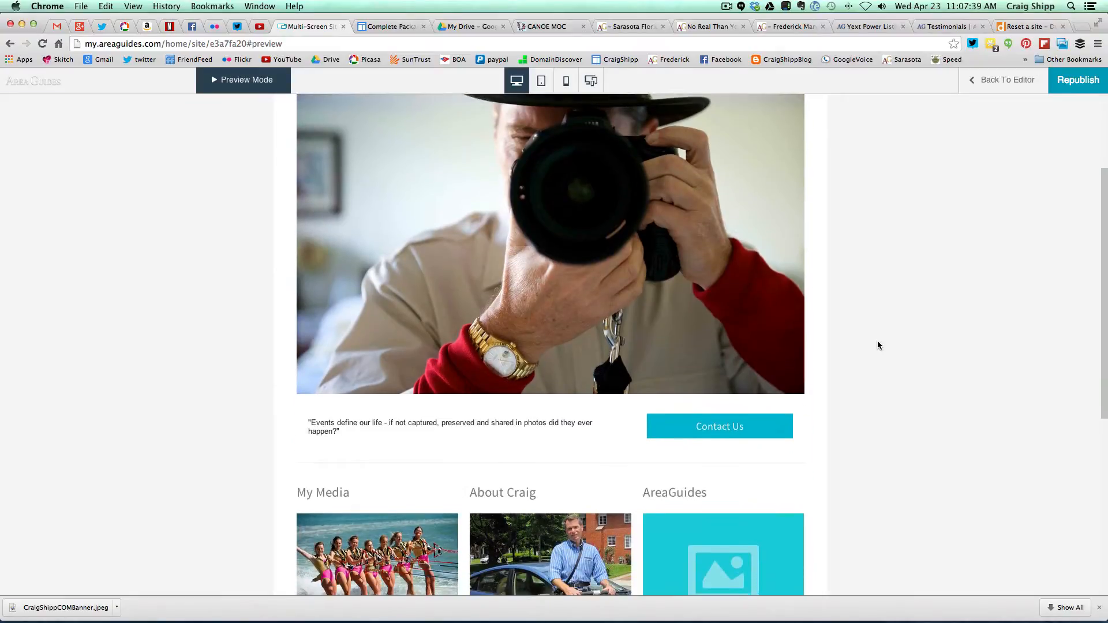
pyautogui.scroll(-5, 878, 346)
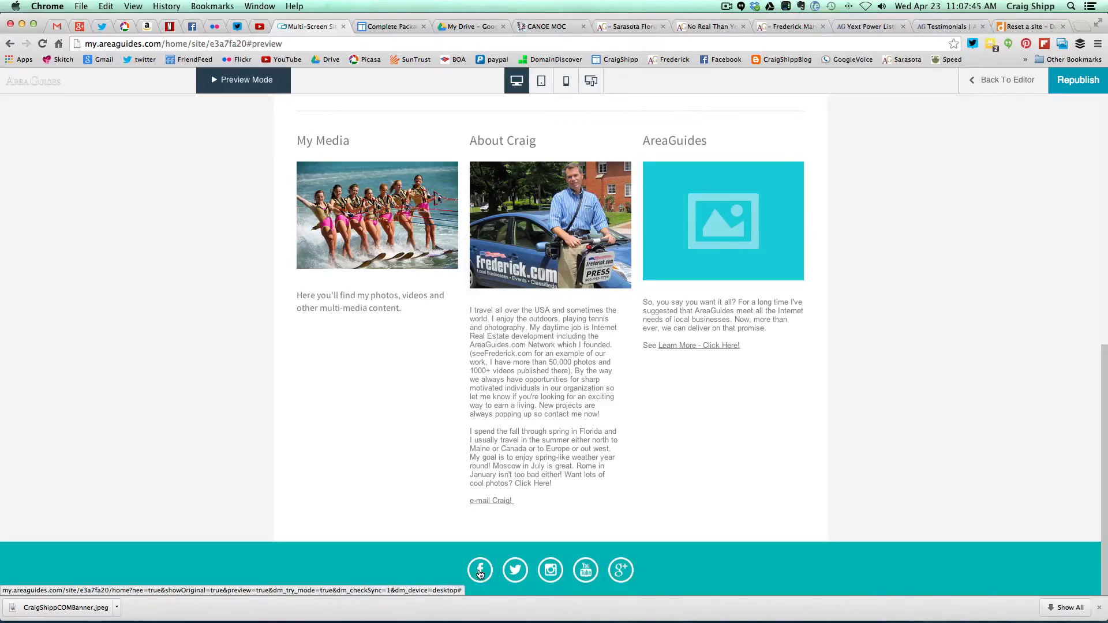
pyautogui.click(480, 573)
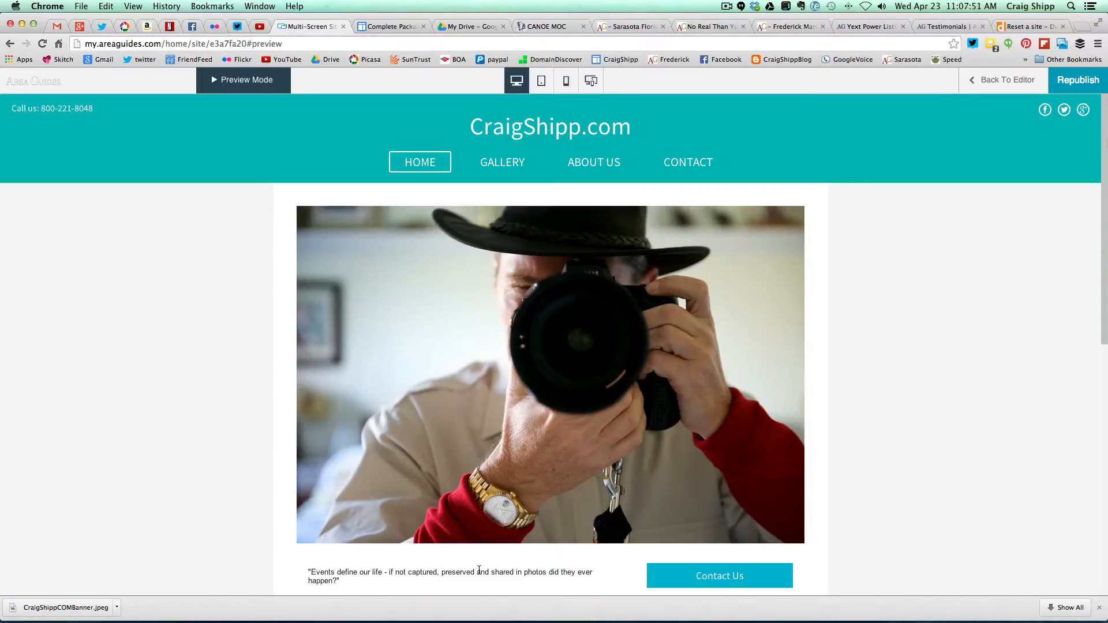
pyautogui.scroll(-3, 877, 494)
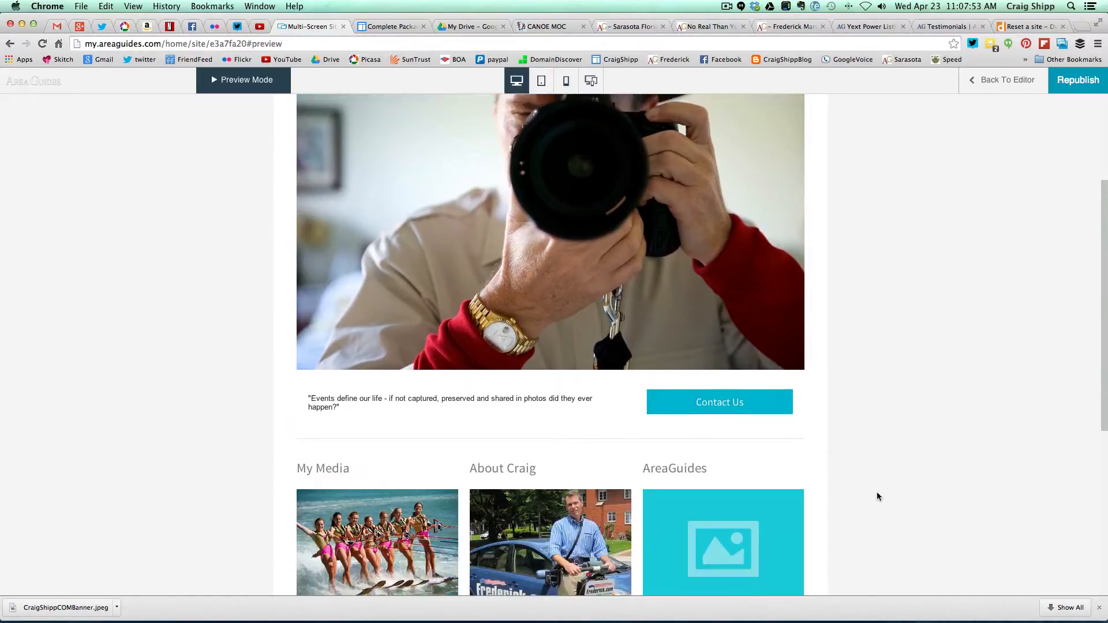
pyautogui.scroll(-5, 877, 496)
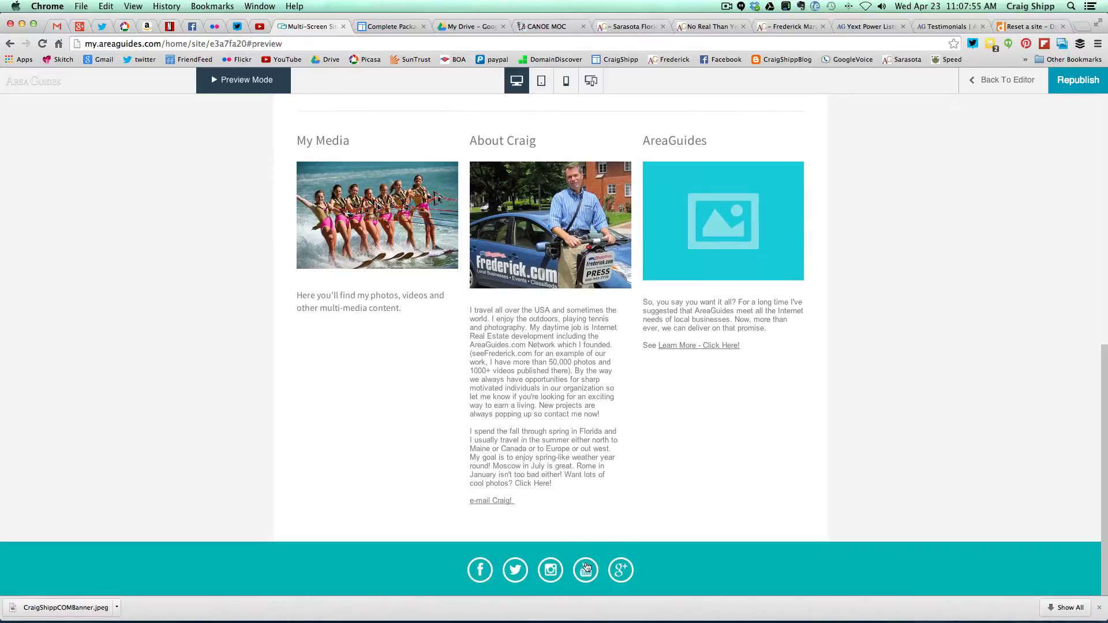
pyautogui.click(516, 572)
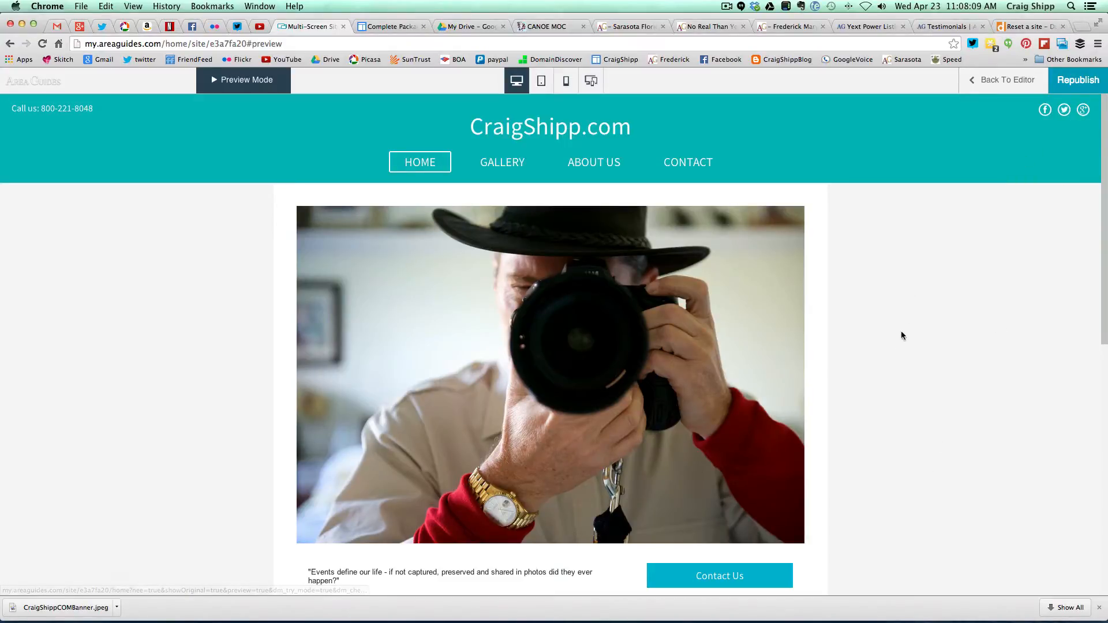
pyautogui.scroll(-3, 891, 407)
pyautogui.scroll(-3, 892, 410)
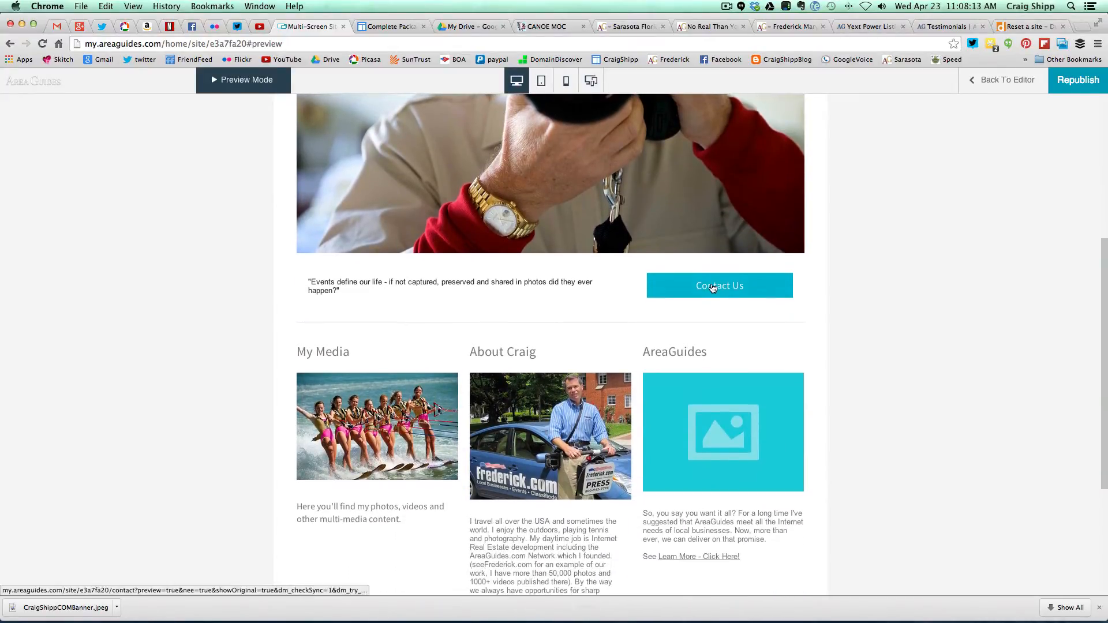
# - Check the Contact, Gallery and About Us pages in preview, ending on Home
pyautogui.click(713, 287)
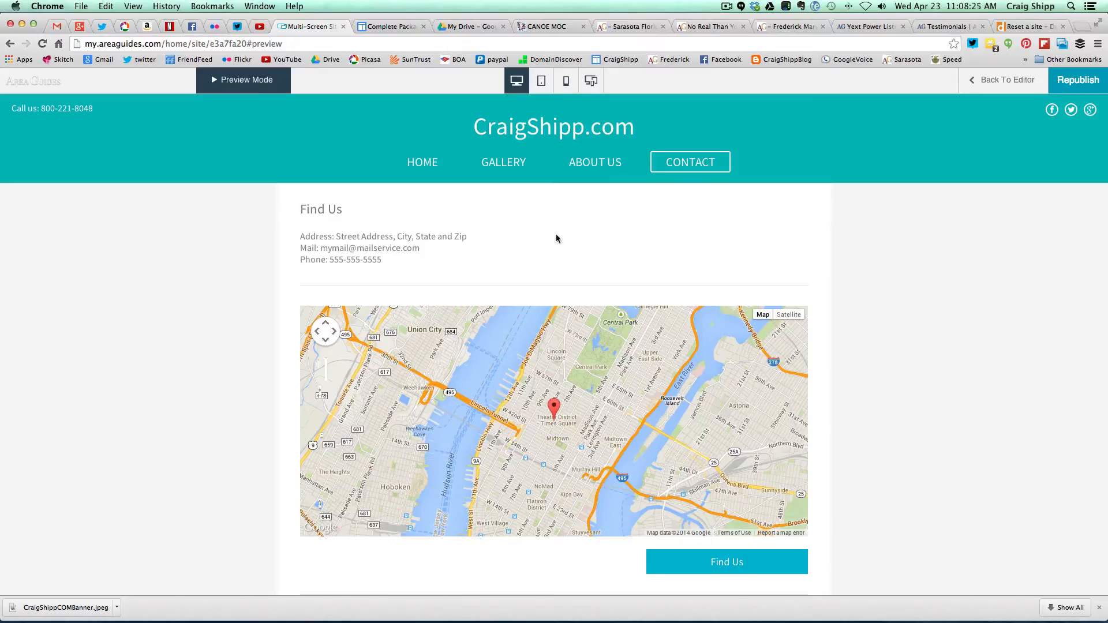
pyautogui.click(499, 166)
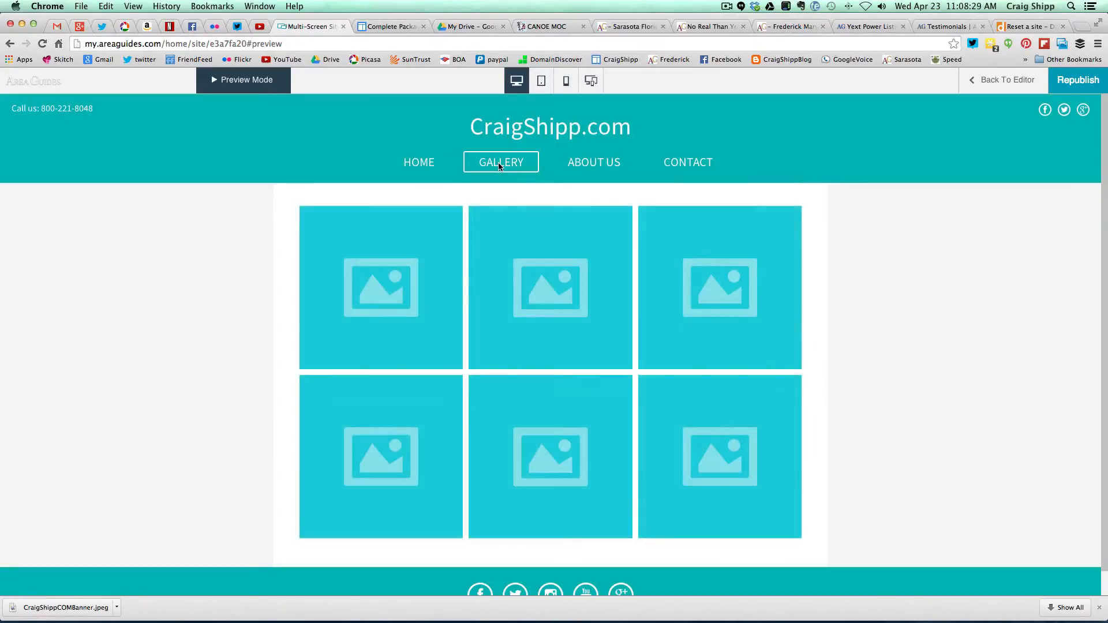
pyautogui.click(592, 163)
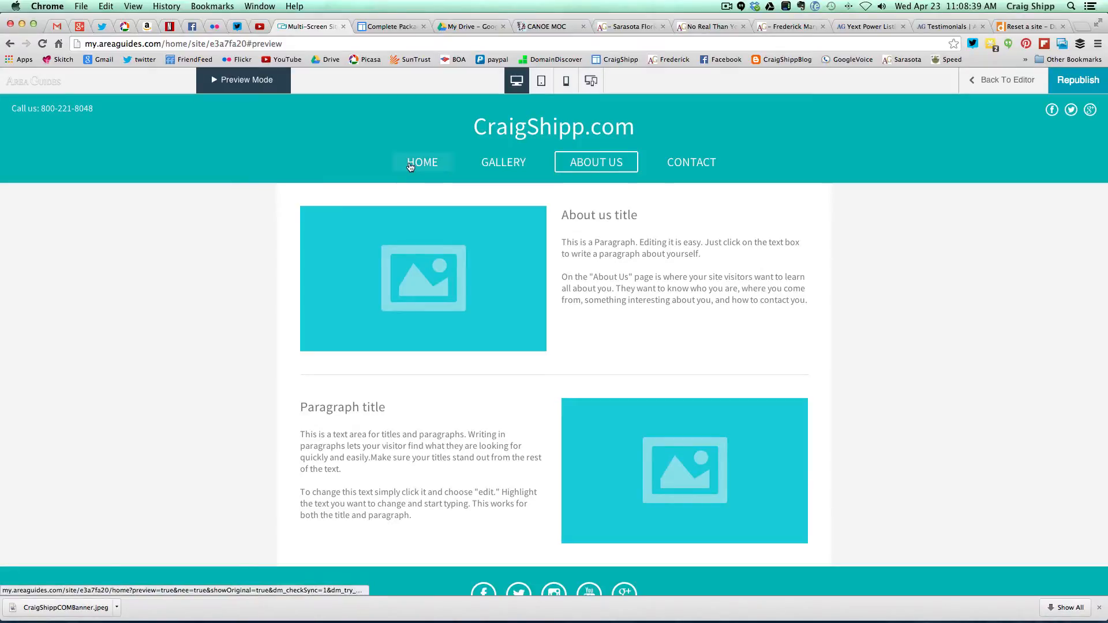
pyautogui.click(410, 167)
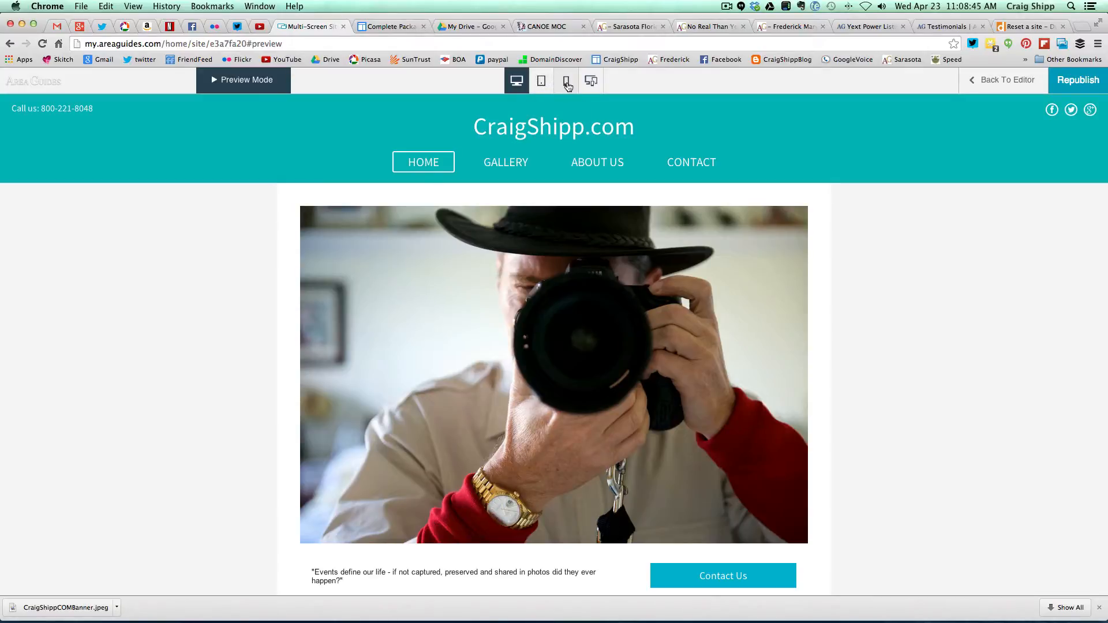
pyautogui.click(566, 82)
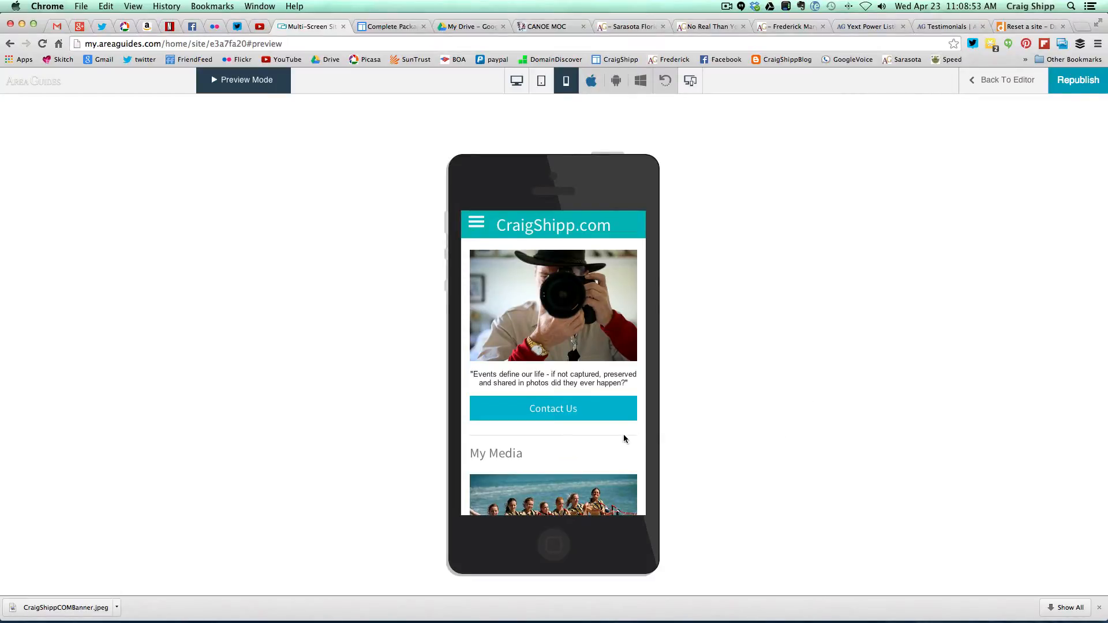
pyautogui.scroll(-3, 624, 434)
pyautogui.scroll(-5, 623, 437)
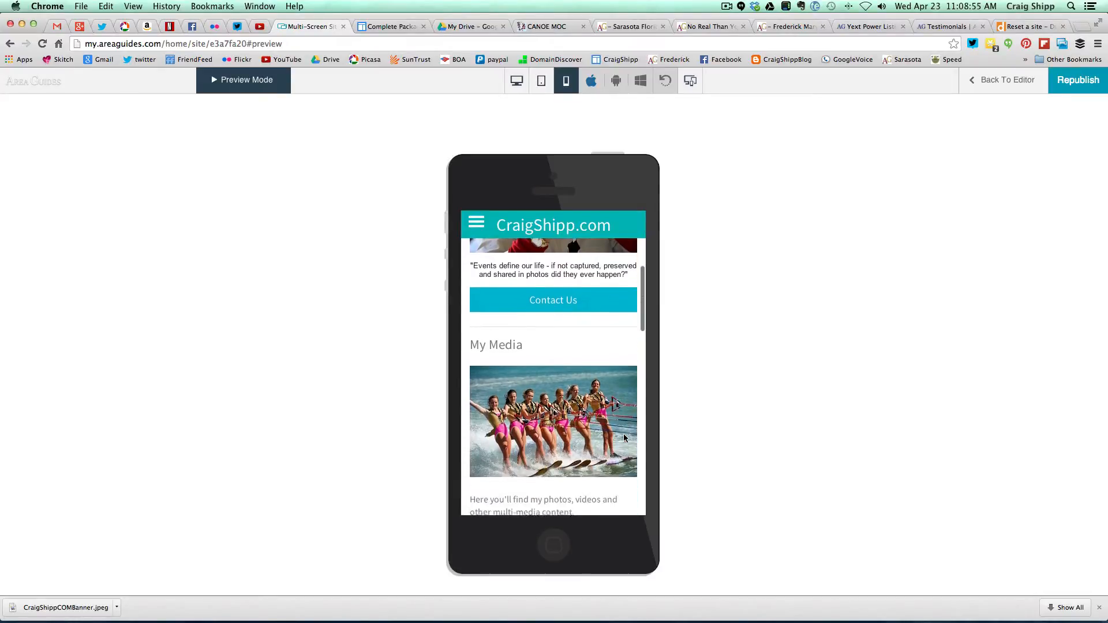
pyautogui.scroll(-5, 625, 439)
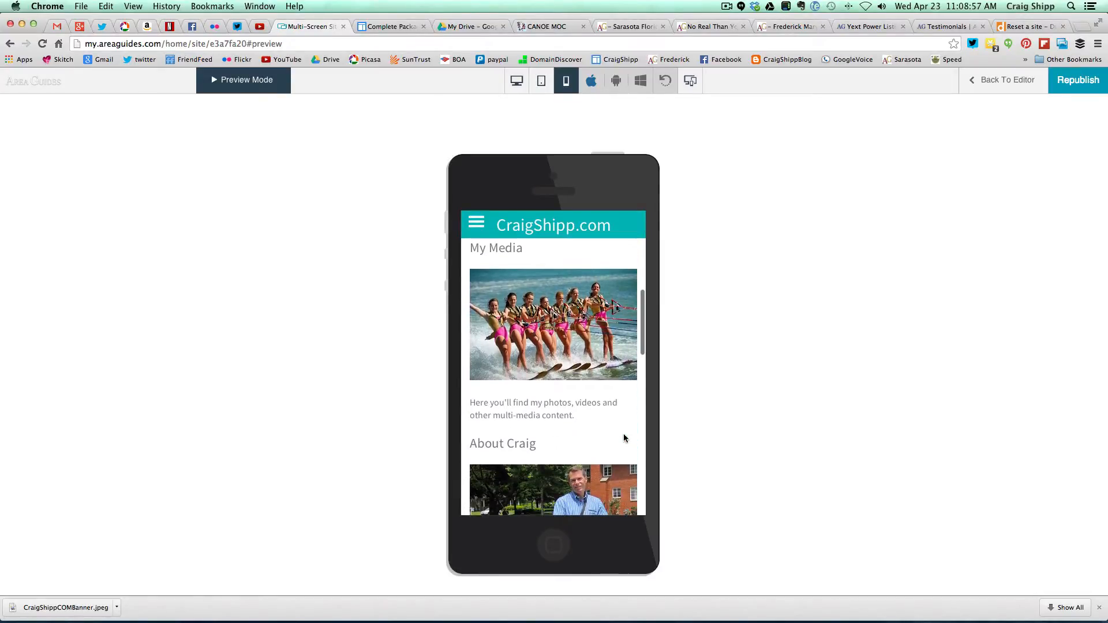
pyautogui.scroll(-7, 625, 438)
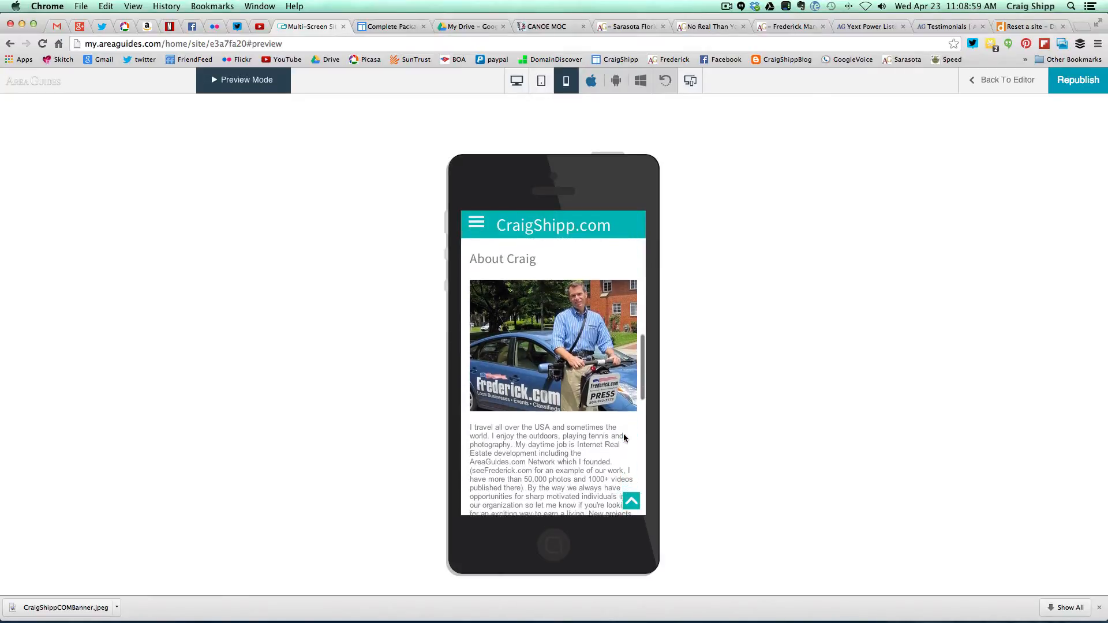
pyautogui.scroll(-6, 624, 435)
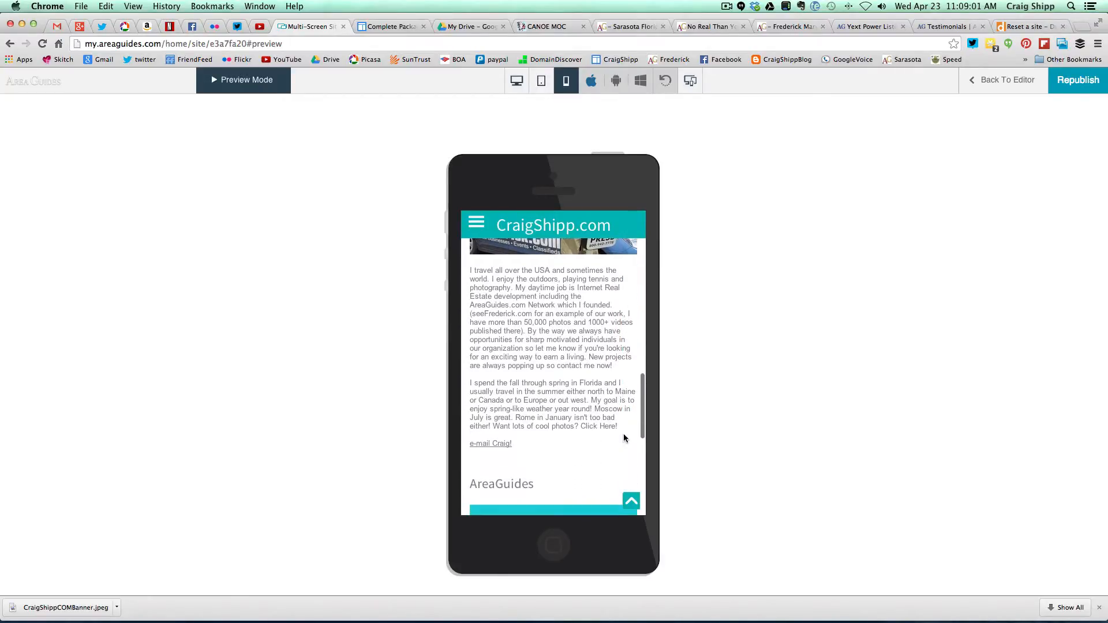
pyautogui.scroll(-6, 625, 438)
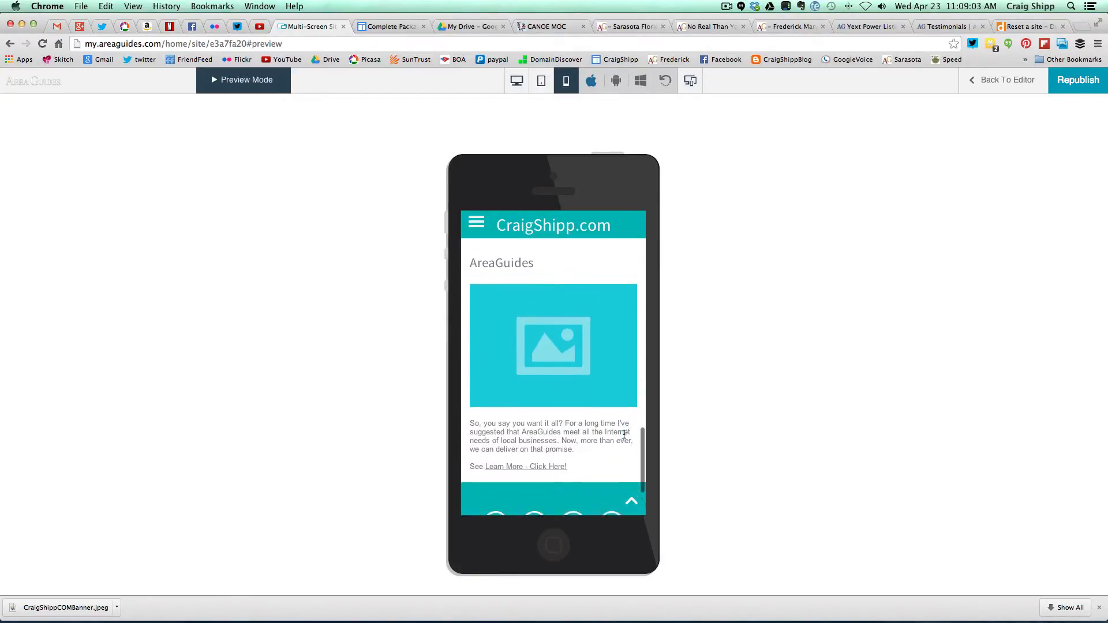
pyautogui.scroll(10, 624, 438)
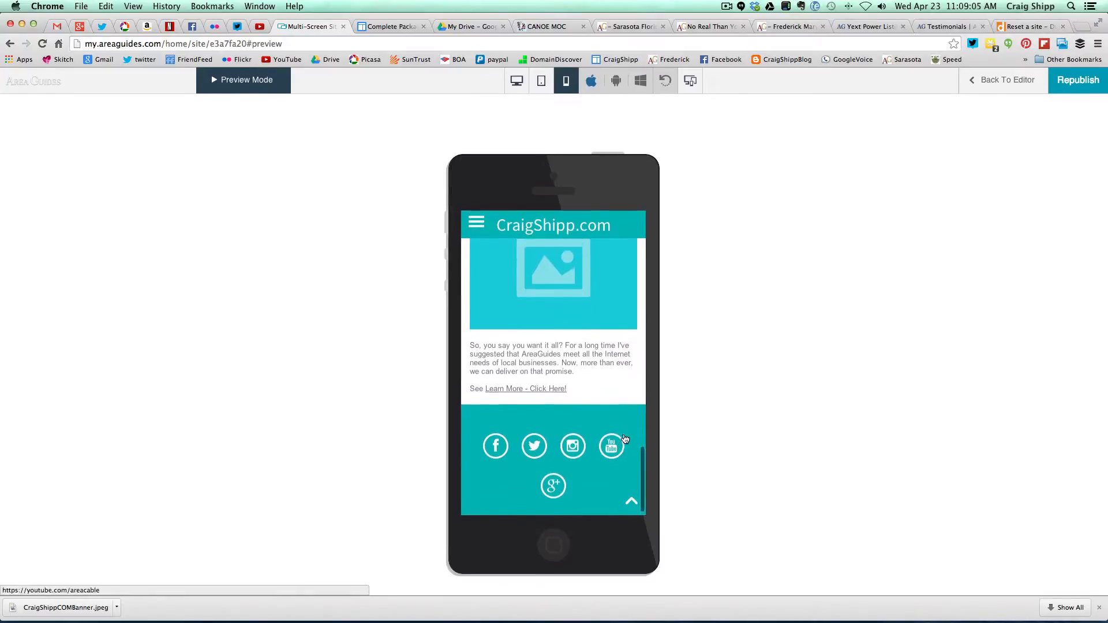
pyautogui.scroll(-4, 624, 438)
pyautogui.scroll(-5, 624, 438)
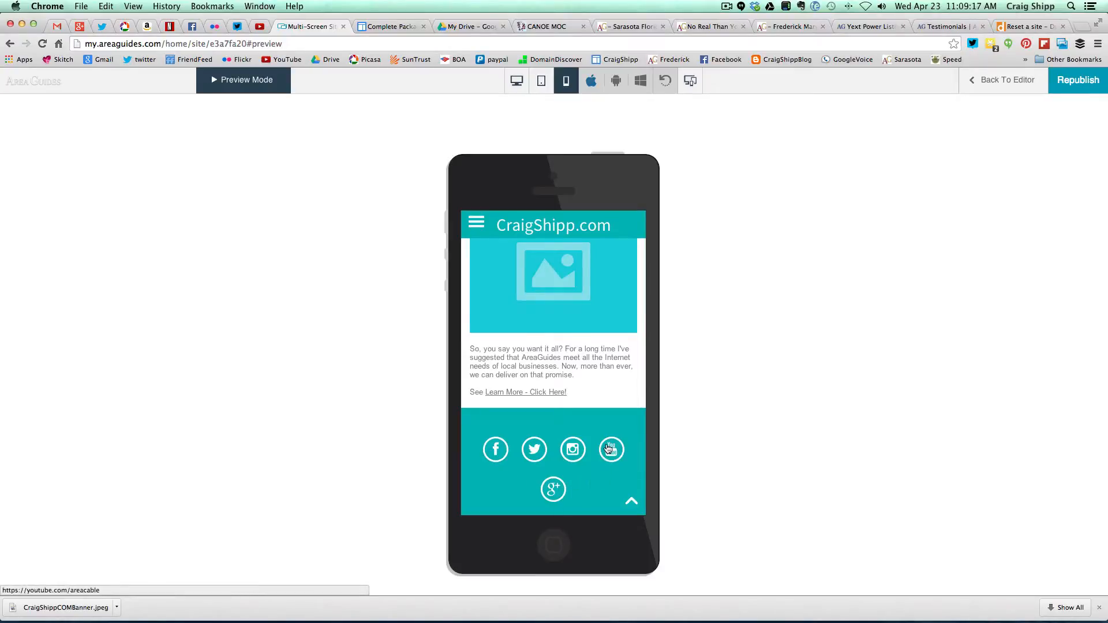
pyautogui.scroll(4, 606, 446)
pyautogui.scroll(15, 606, 446)
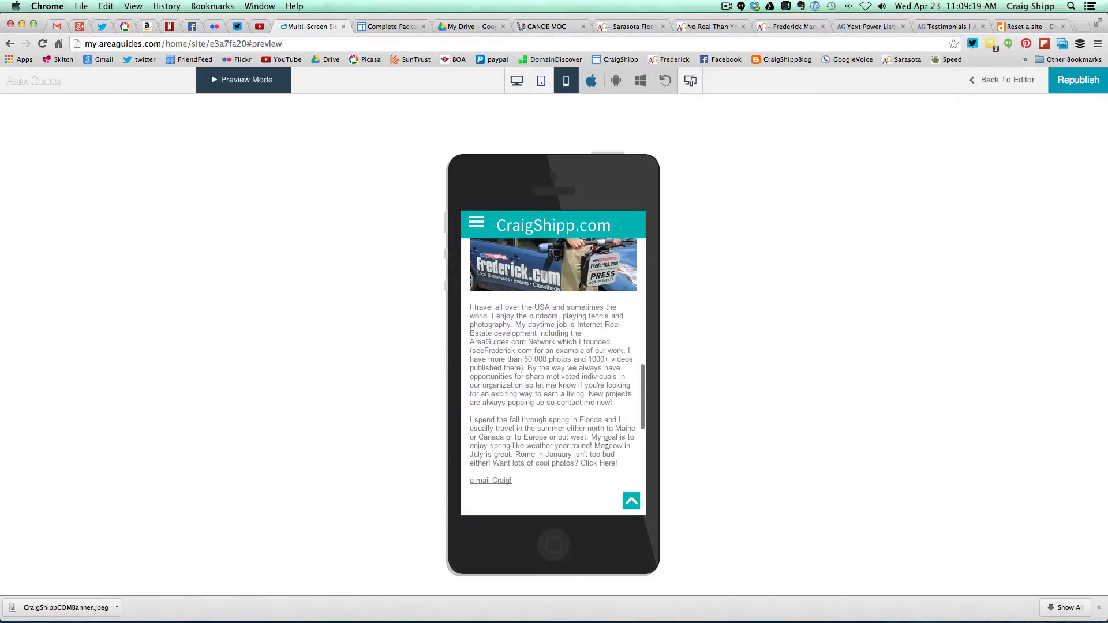
pyautogui.scroll(10, 606, 447)
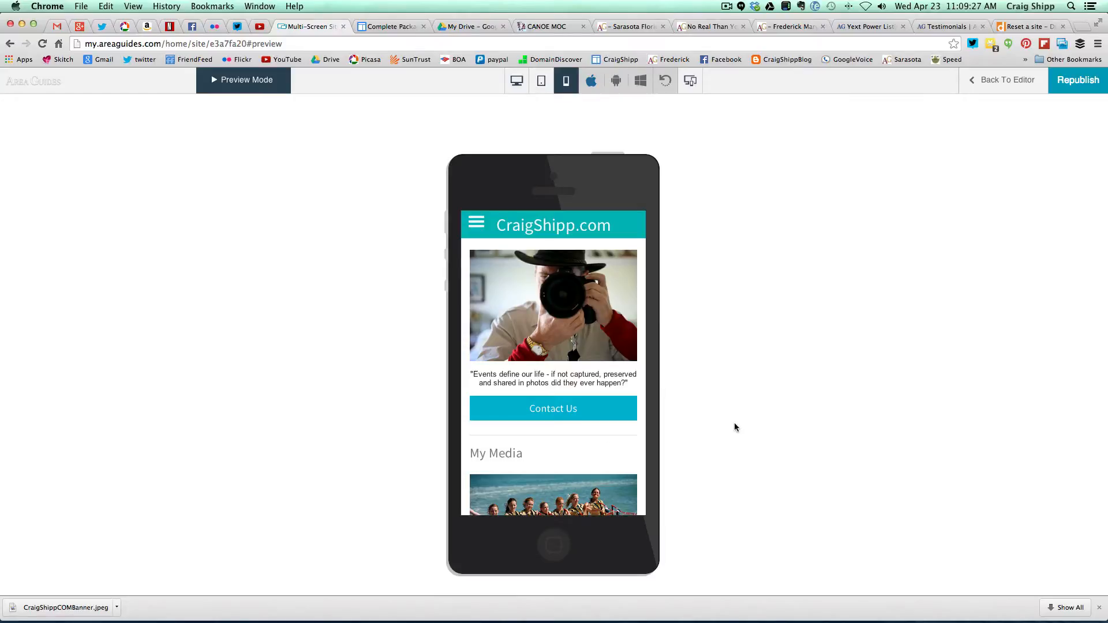
# - Leave preview, switch the editor to desktop layout and scroll through the page
pyautogui.click(988, 81)
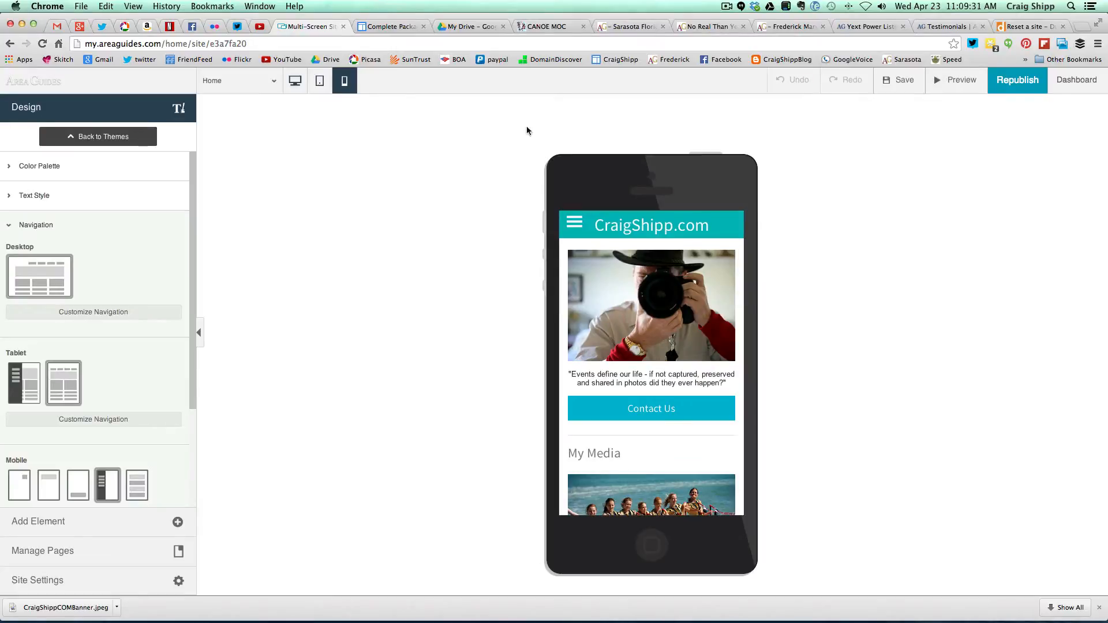
pyautogui.click(295, 82)
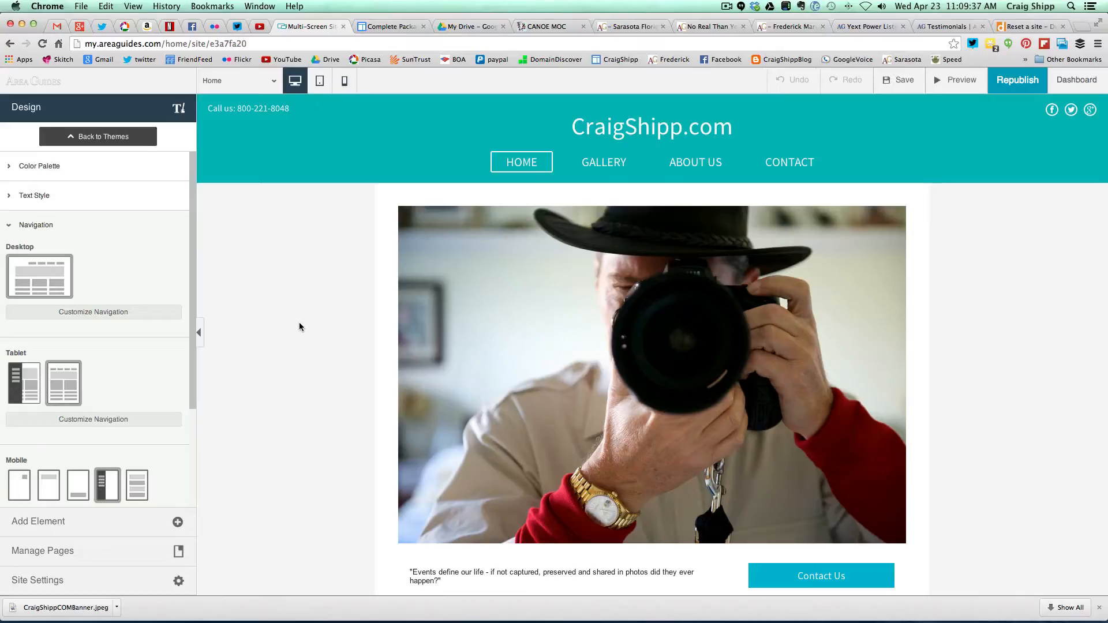
pyautogui.scroll(-5, 300, 335)
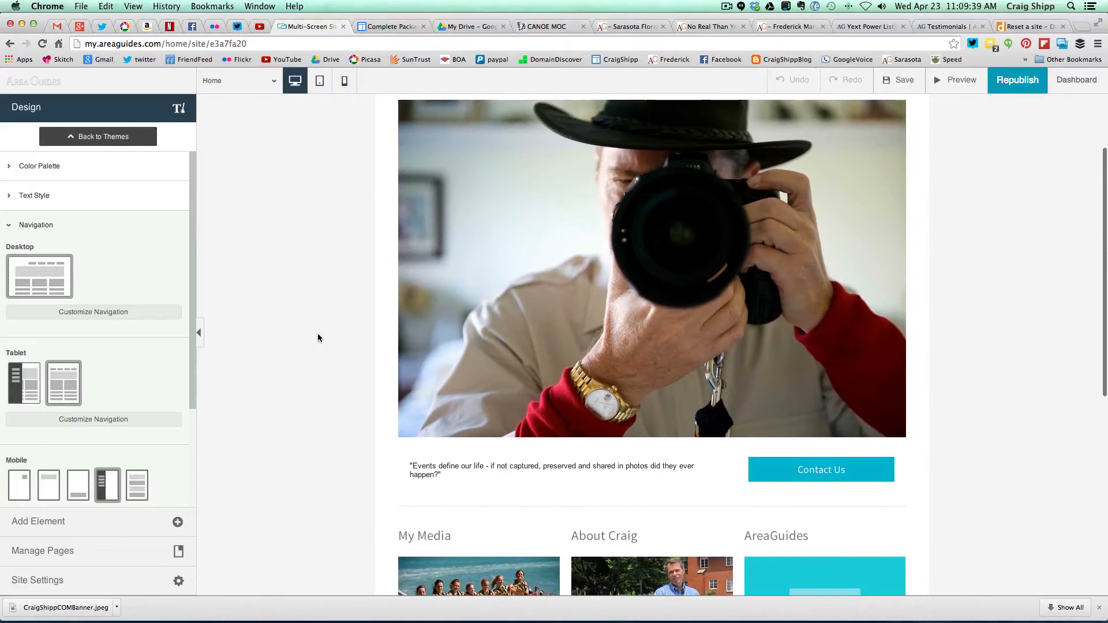
pyautogui.scroll(-4, 317, 338)
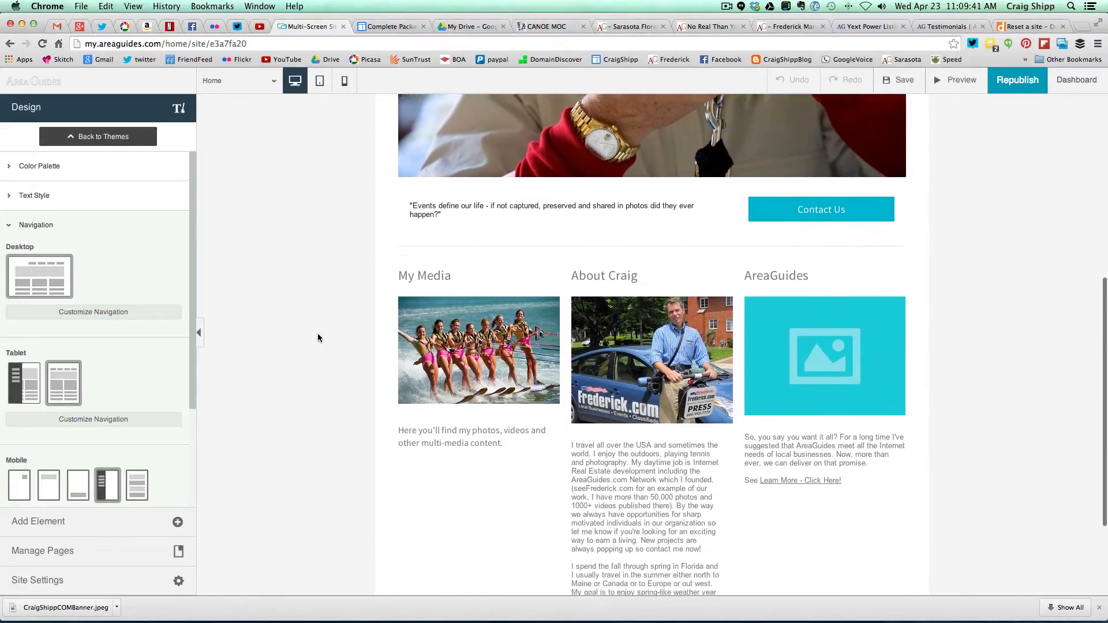
pyautogui.scroll(-1, 318, 335)
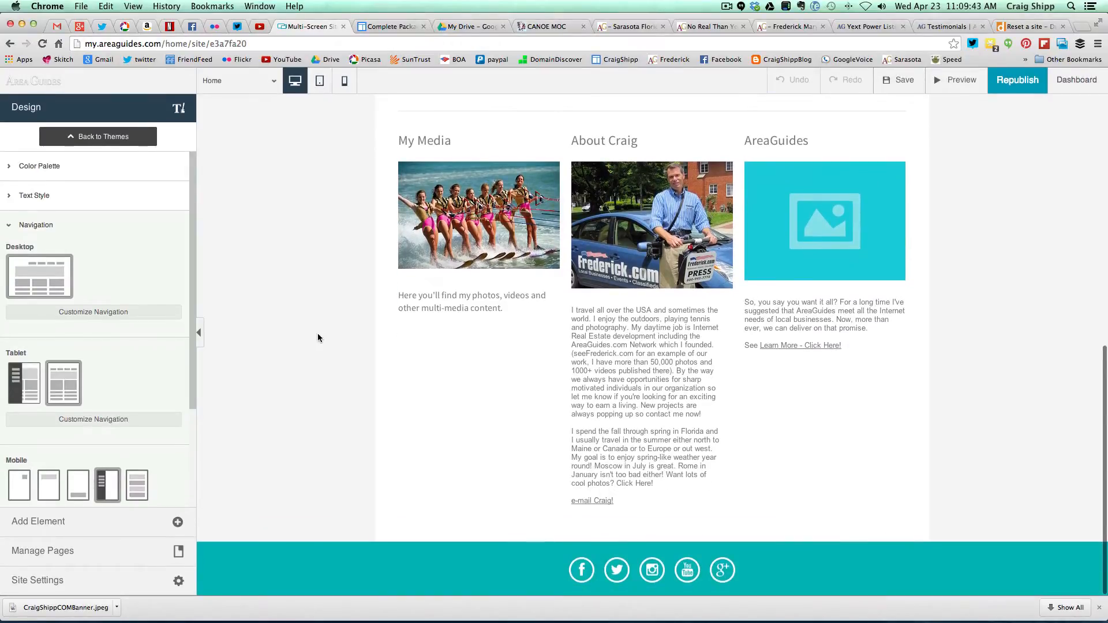
pyautogui.scroll(4, 318, 335)
pyautogui.scroll(2, 318, 338)
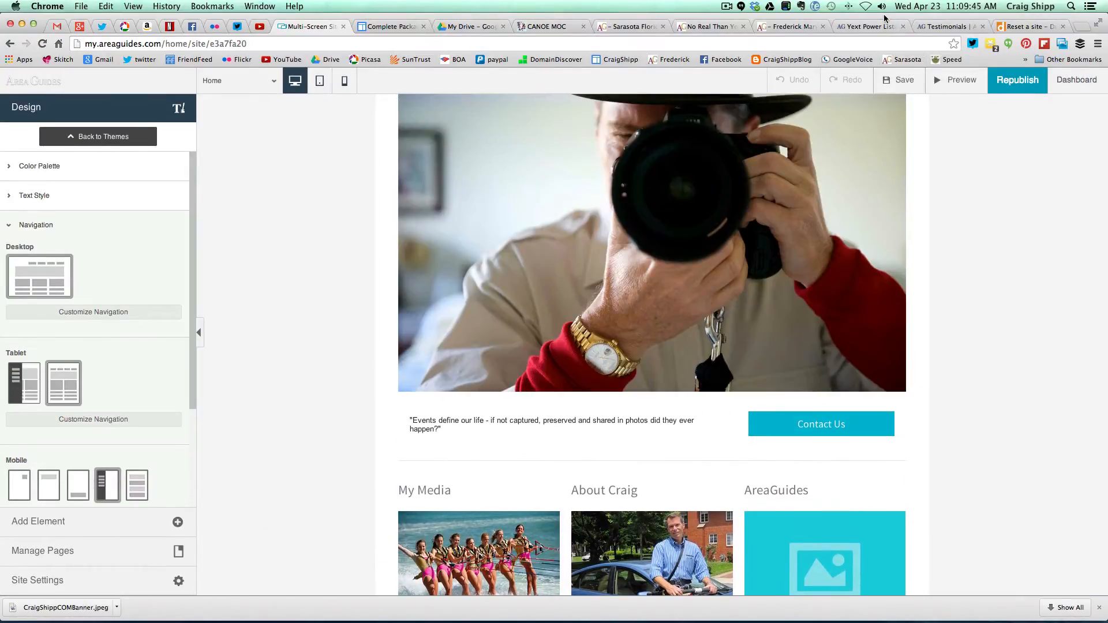
pyautogui.click(727, 7)
pyautogui.click(734, 42)
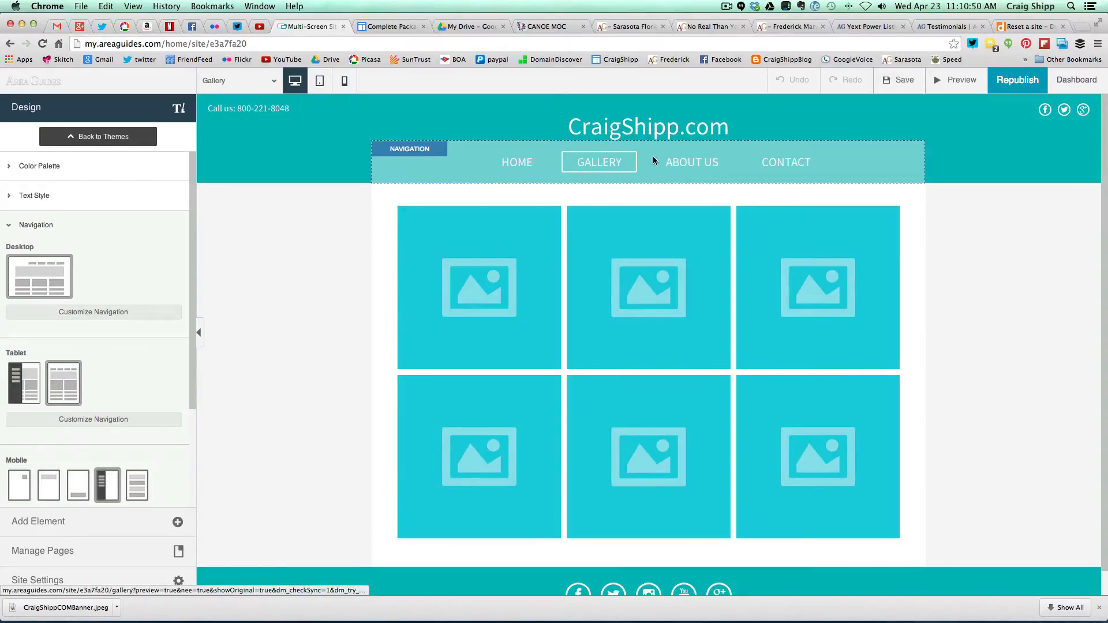
# - Go to the Gallery page via Contact and open its photo gallery for editing
pyautogui.click(782, 164)
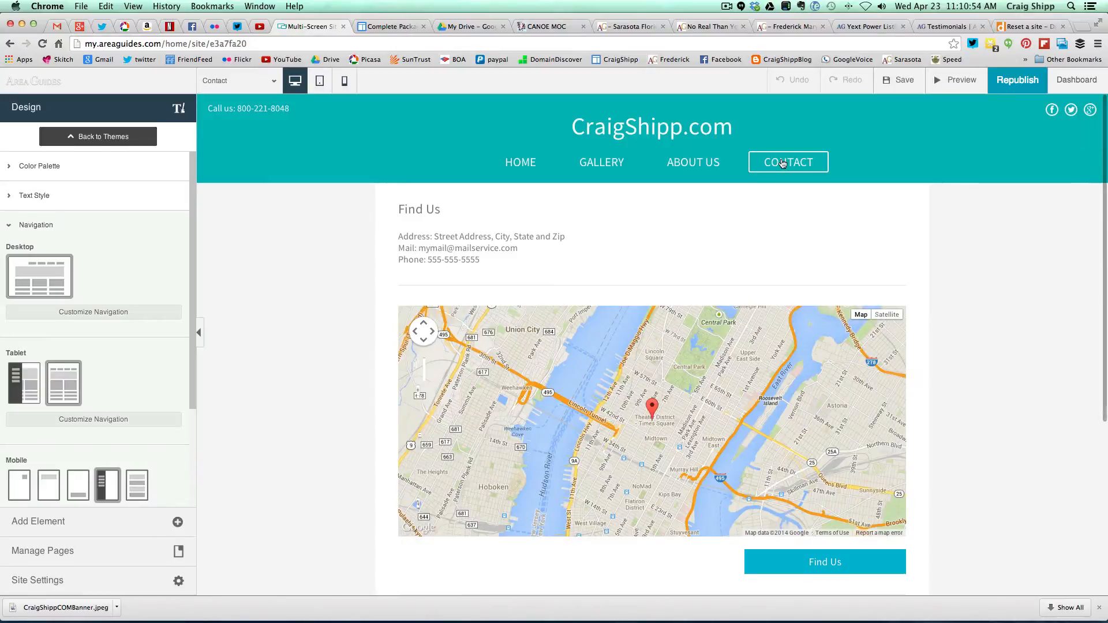
pyautogui.click(602, 165)
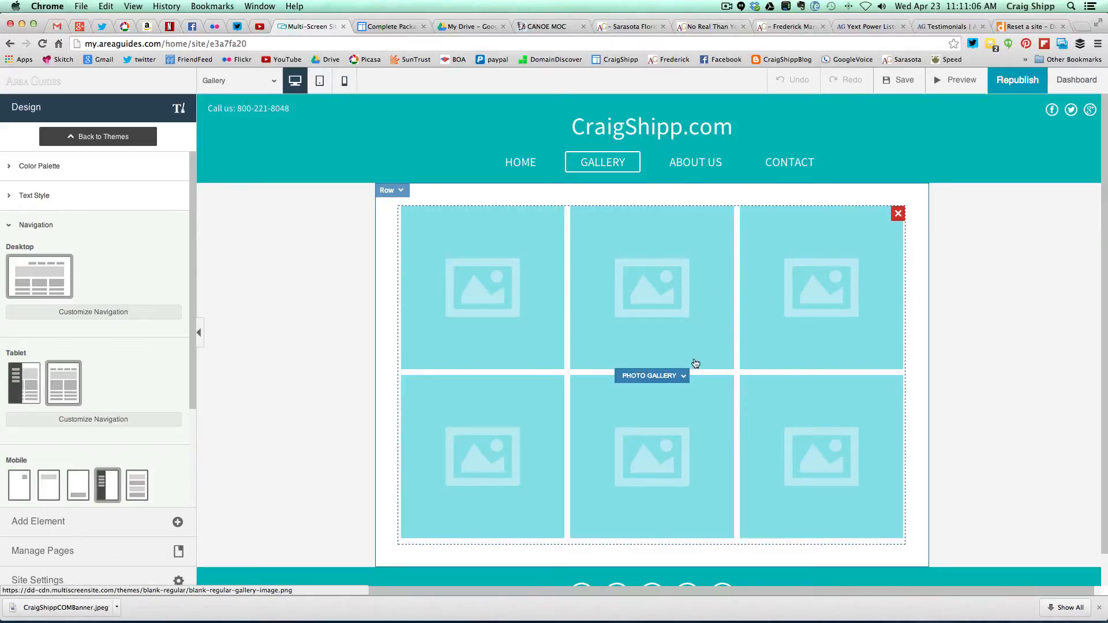
pyautogui.click(685, 377)
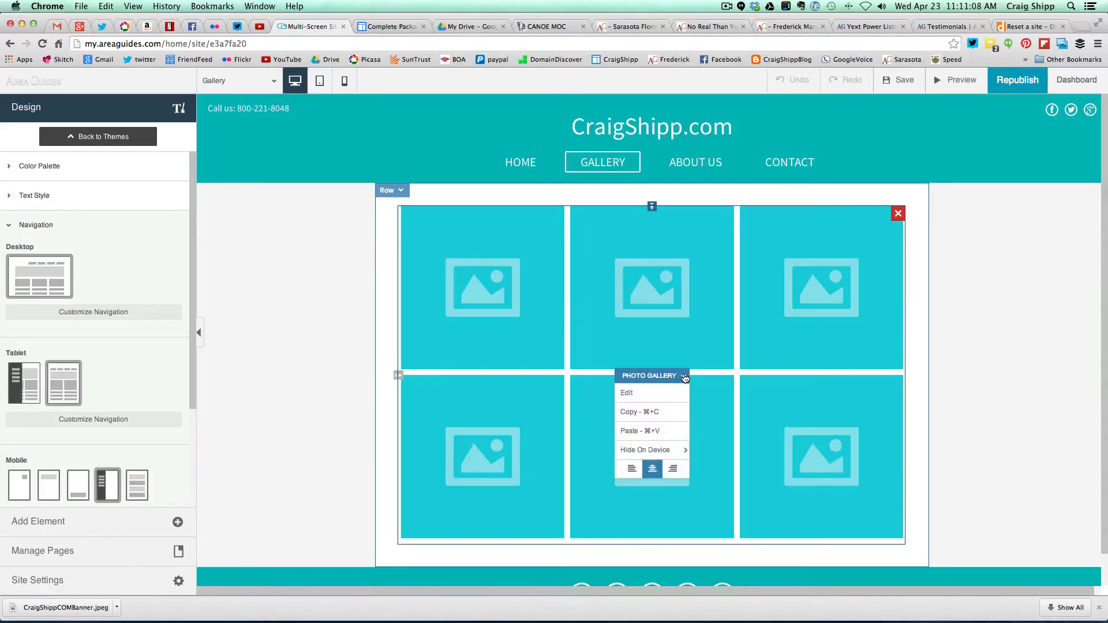
pyautogui.click(654, 394)
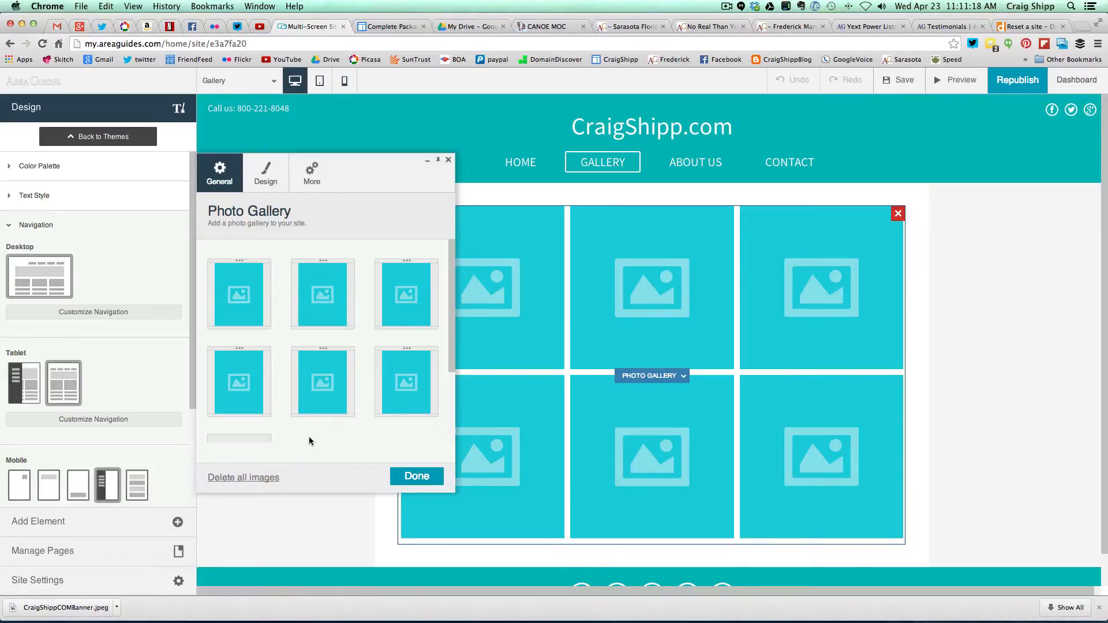
pyautogui.moveTo(214, 319)
# - Delete all six placeholder images from the gallery and start uploading a new first image
pyautogui.click(257, 479)
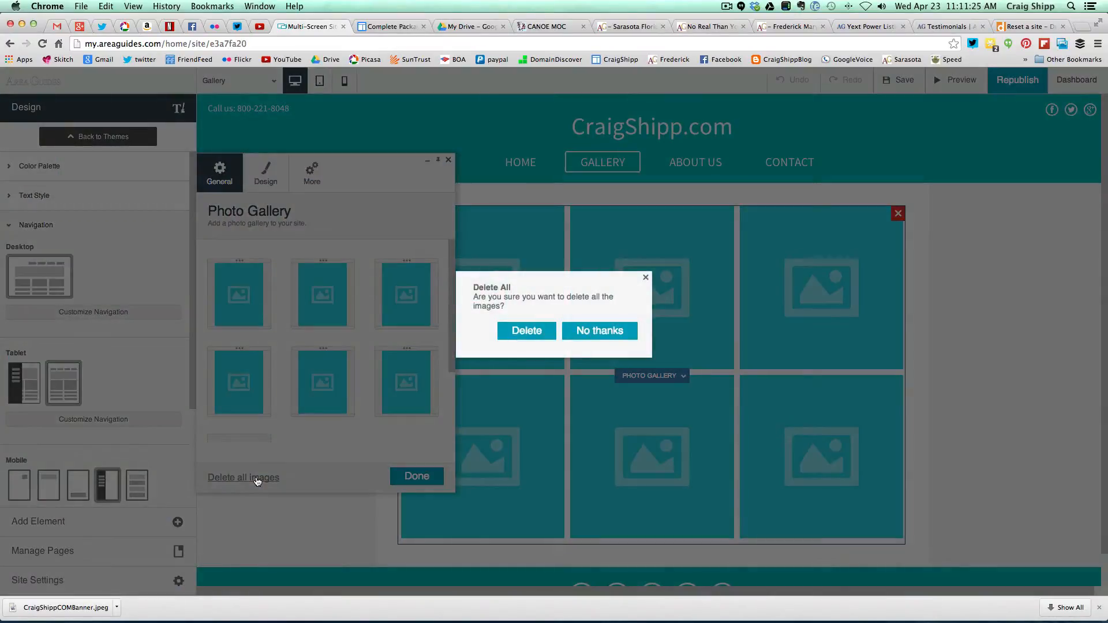
pyautogui.click(518, 336)
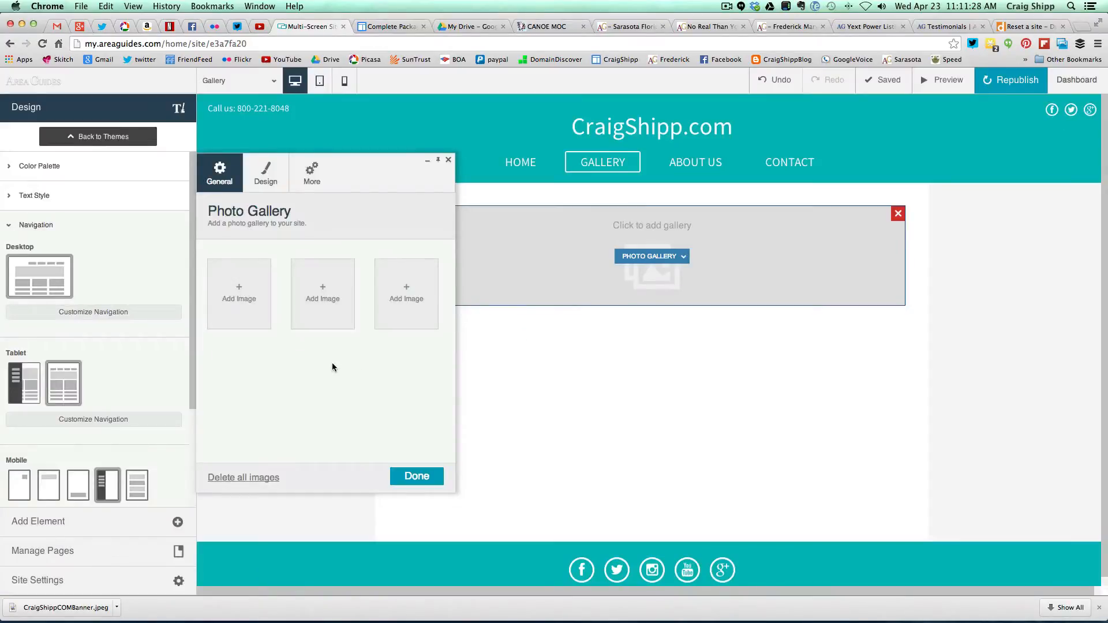
pyautogui.click(239, 300)
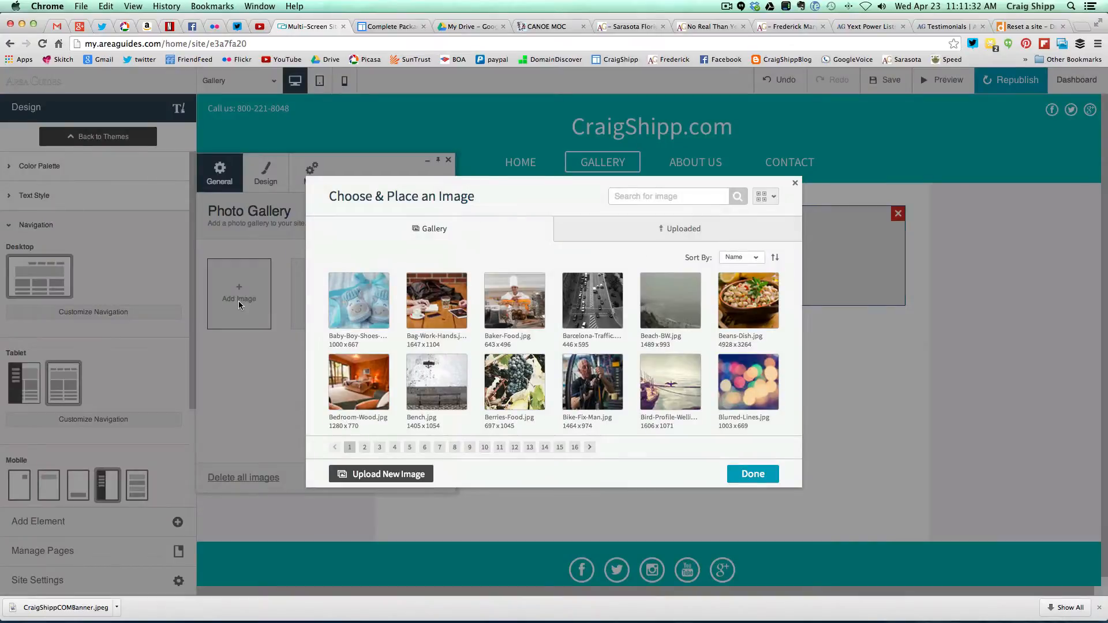
pyautogui.click(367, 476)
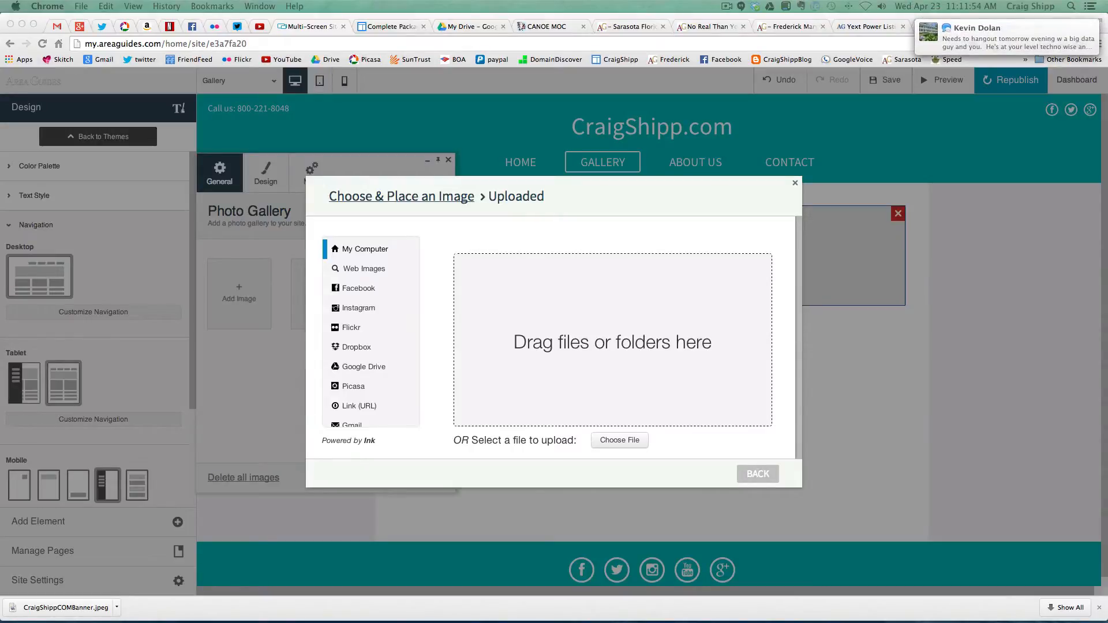
# - Upload three photos from the computer into the image picker's Uploaded library
pyautogui.moveTo(0, 271); pyautogui.dragTo(610, 380)
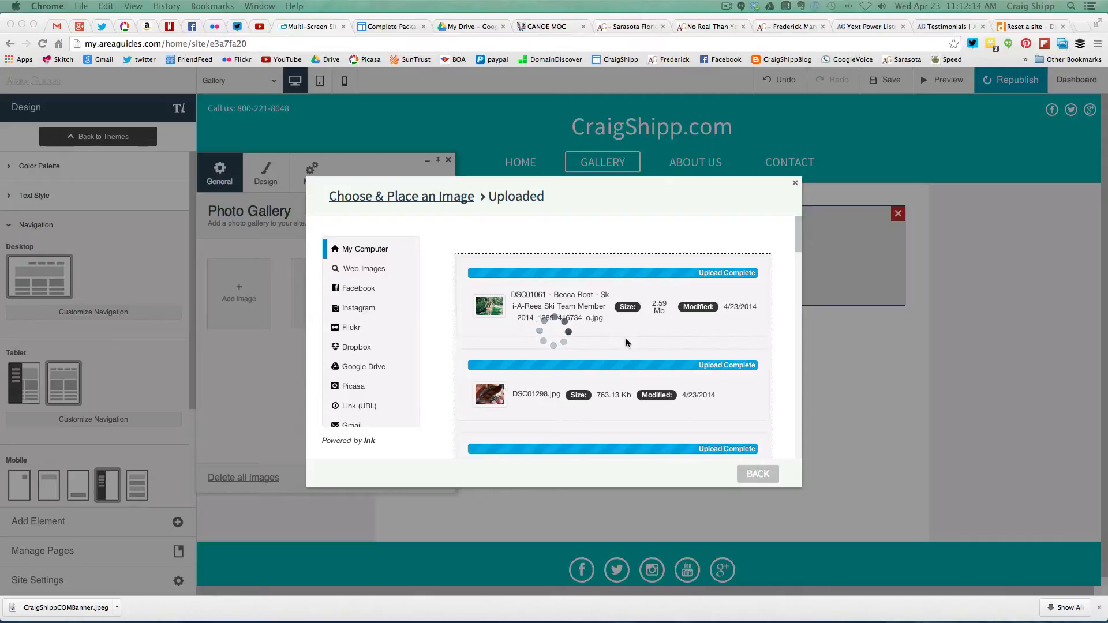
pyautogui.click(726, 7)
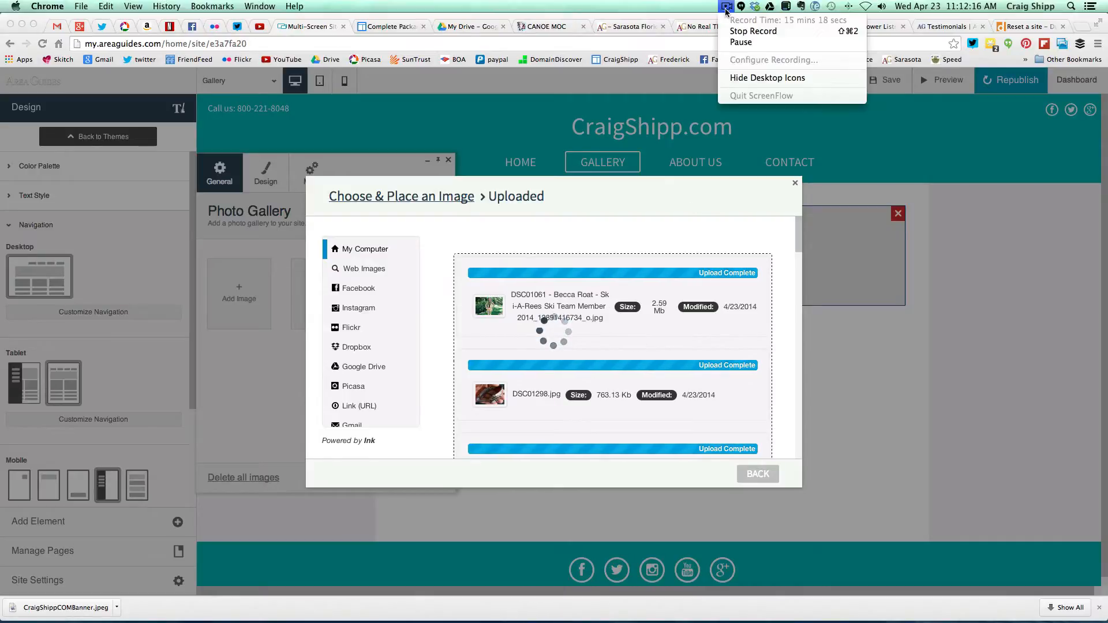
pyautogui.click(744, 42)
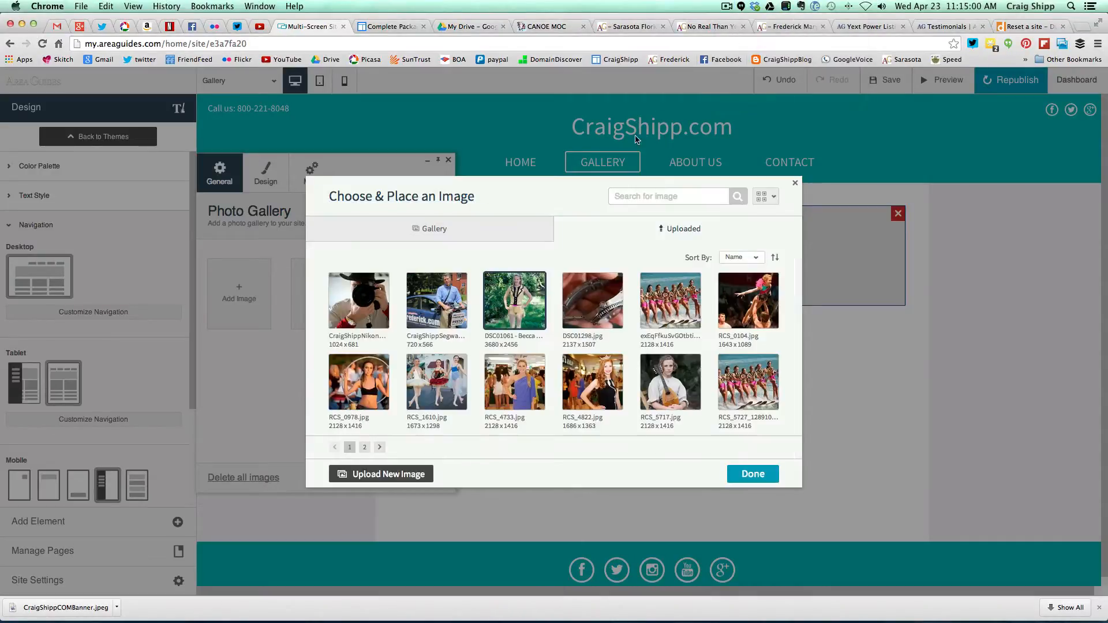
# - Fill the first three gallery slots with the chosen photo, DSC01298.jpg and the water-ski photo
pyautogui.click(746, 475)
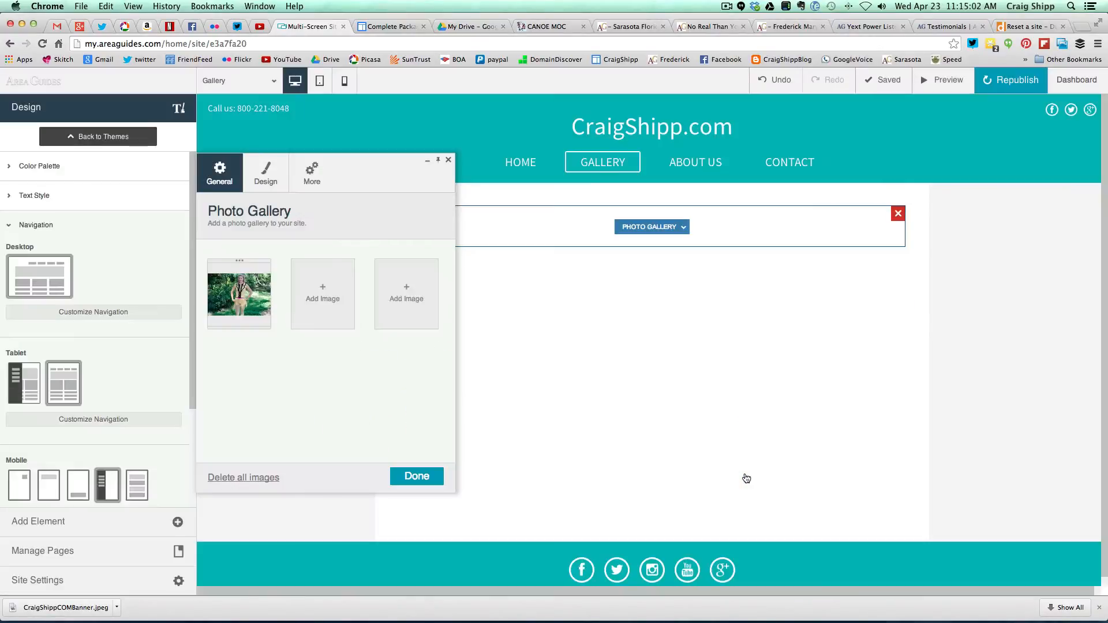
pyautogui.click(324, 300)
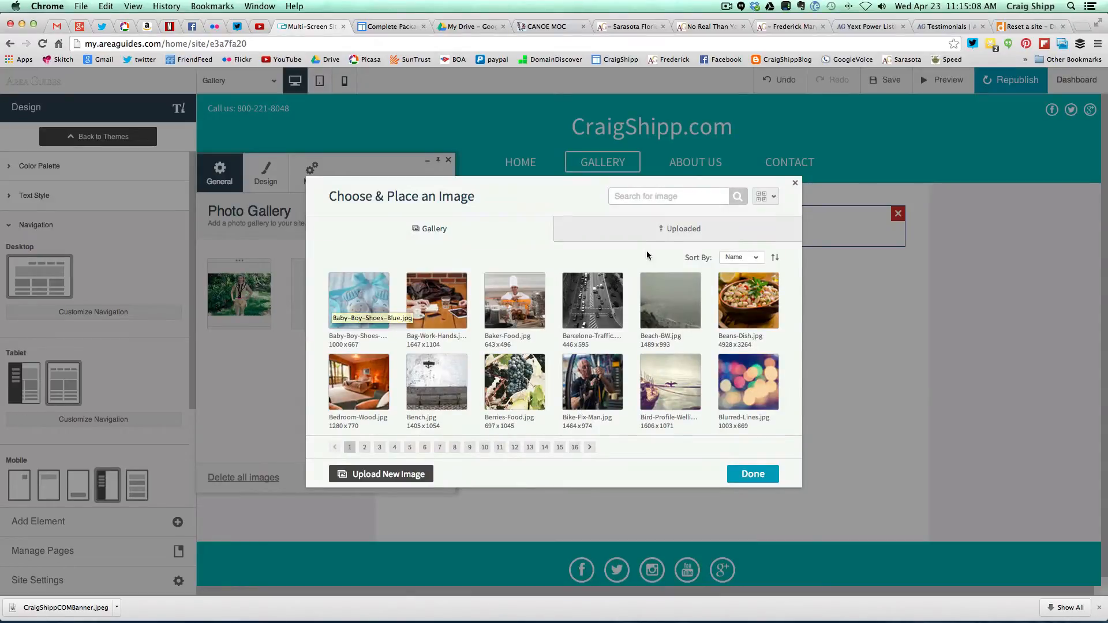
pyautogui.click(674, 234)
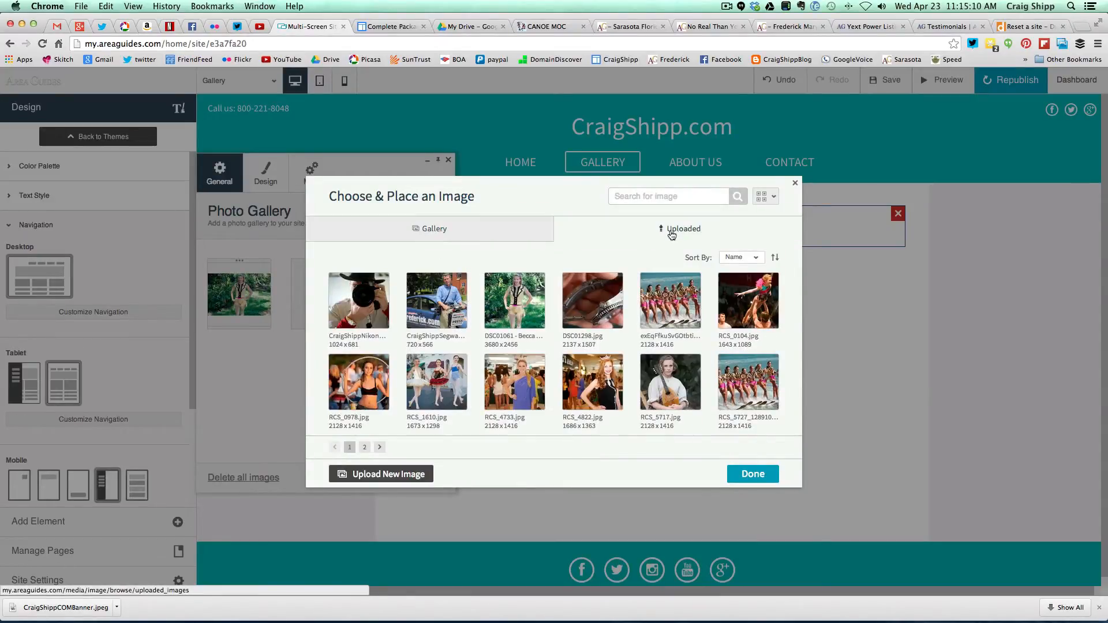
pyautogui.click(603, 315)
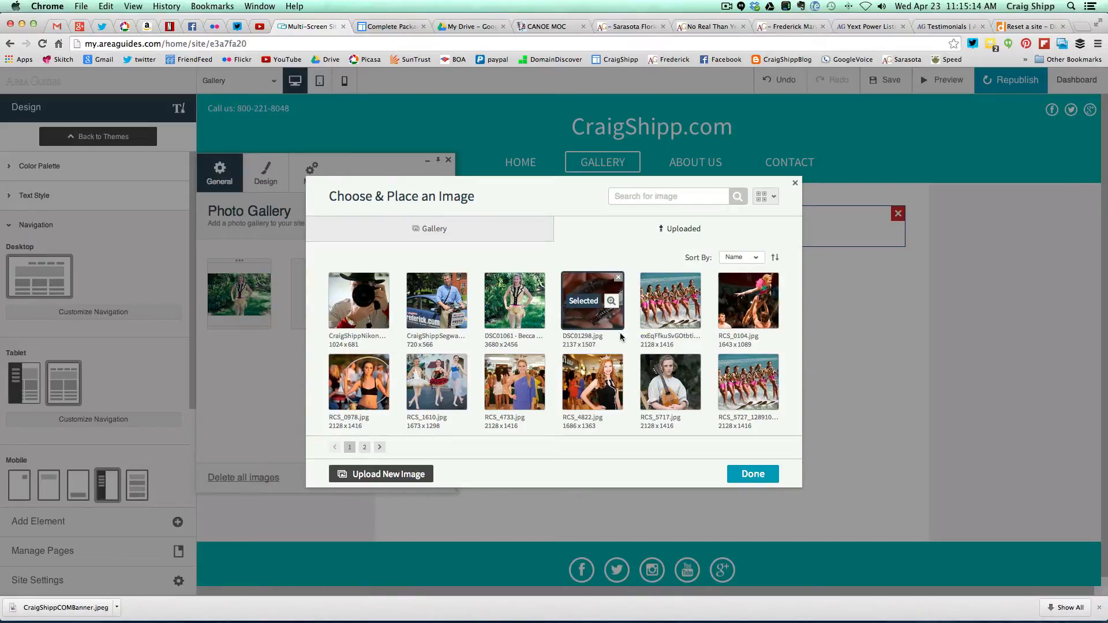
pyautogui.click(753, 474)
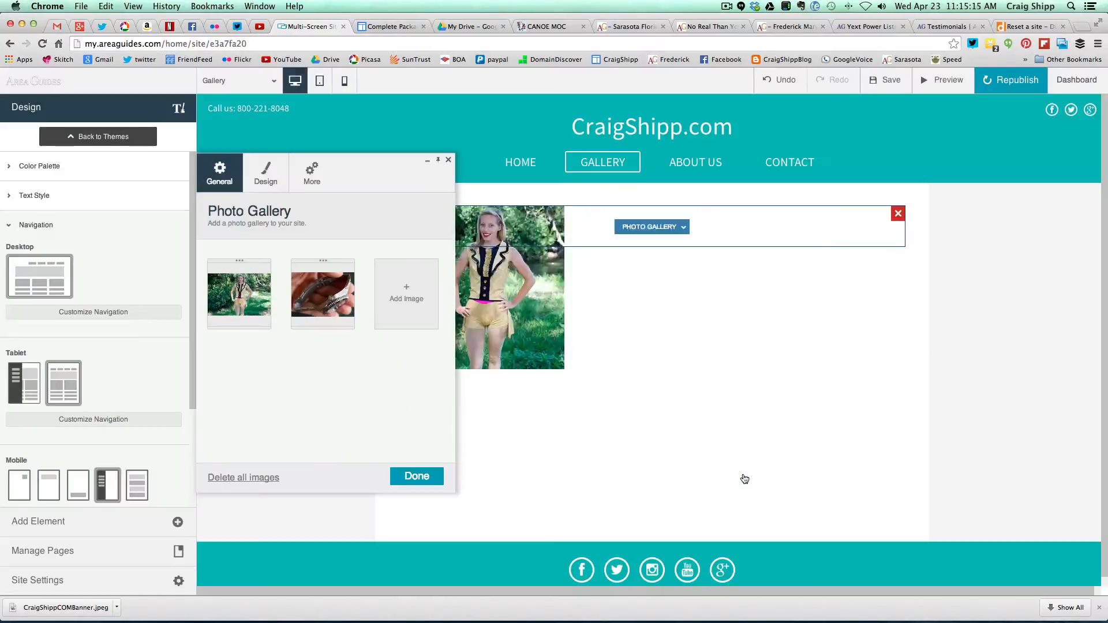
pyautogui.click(412, 295)
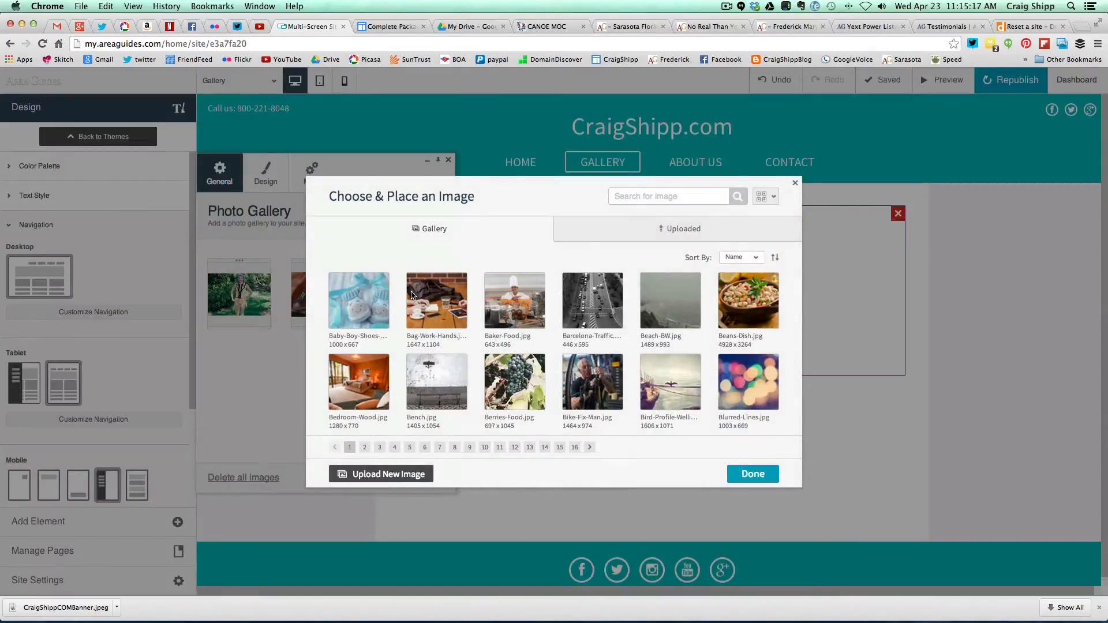
pyautogui.click(620, 229)
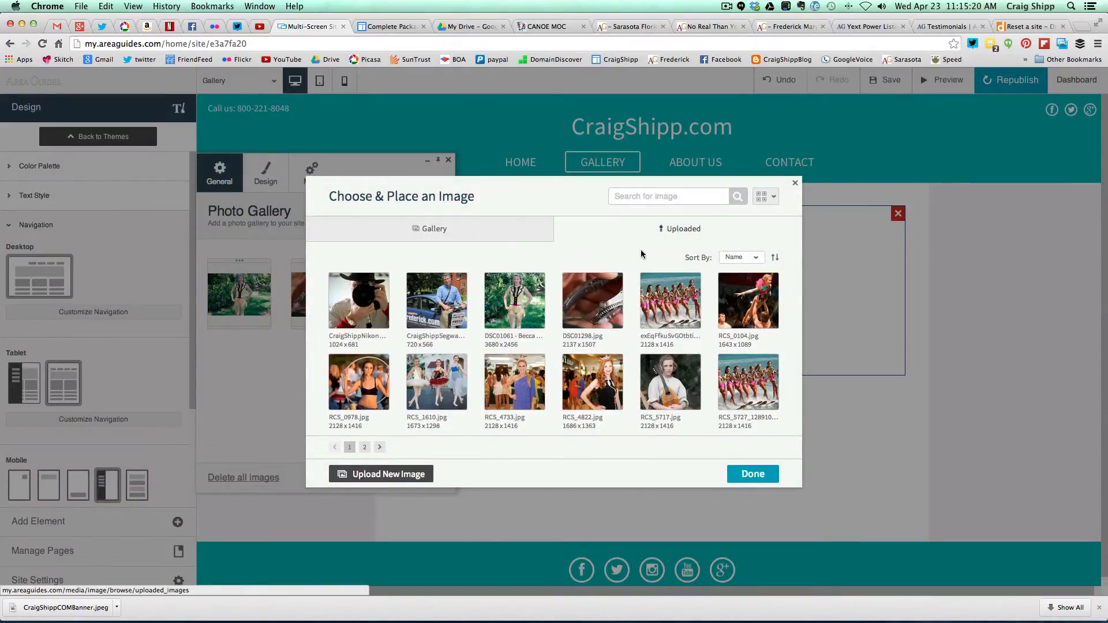
pyautogui.click(663, 302)
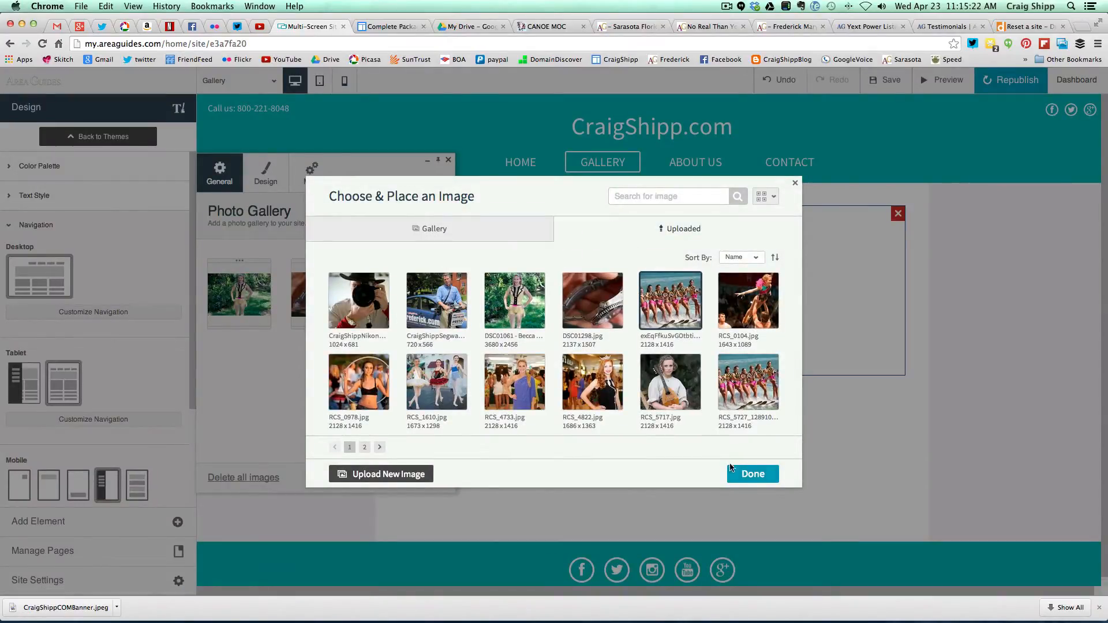
pyautogui.click(739, 474)
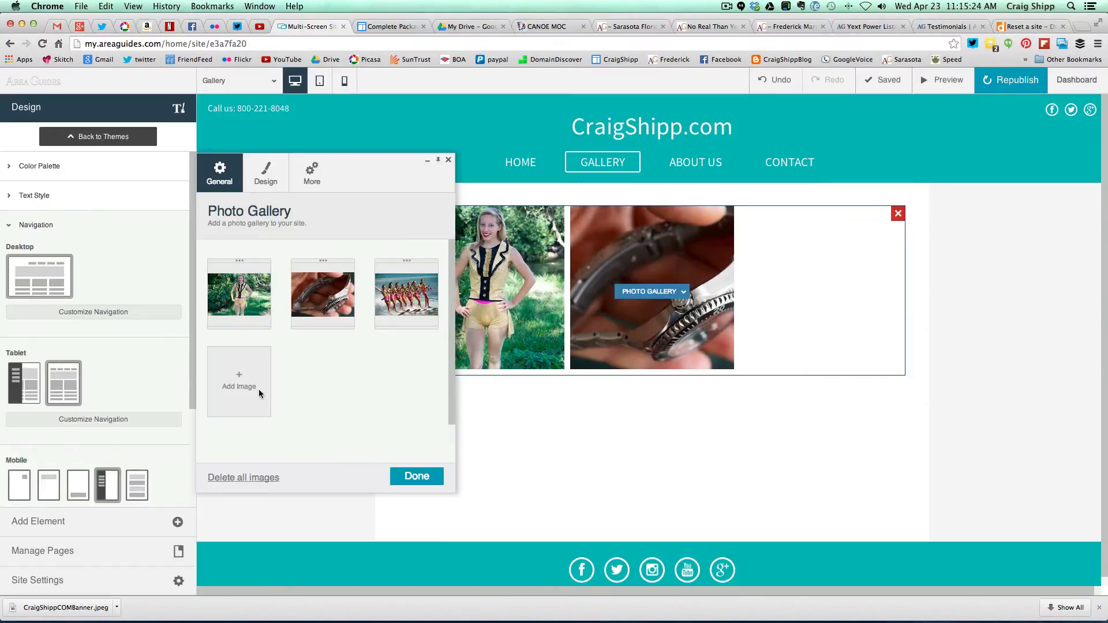
# - Add the acrobat RCS_0104.jpg, hoop RCS_0978.jpg and pageant RCS_4822.jpg photos to the gallery
pyautogui.click(243, 387)
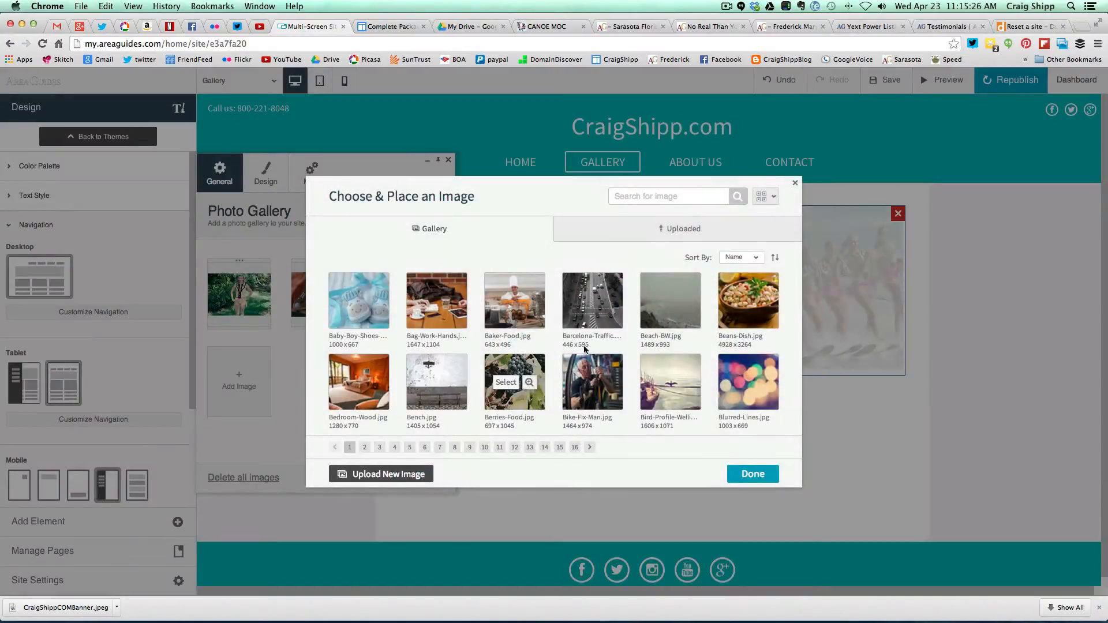
pyautogui.click(639, 227)
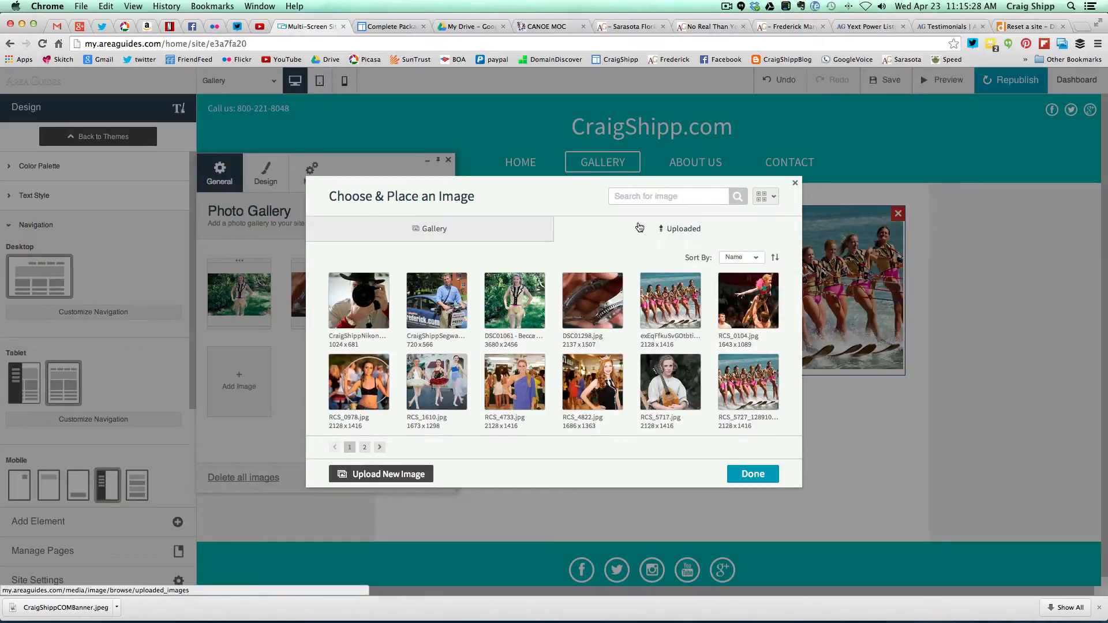
pyautogui.click(742, 308)
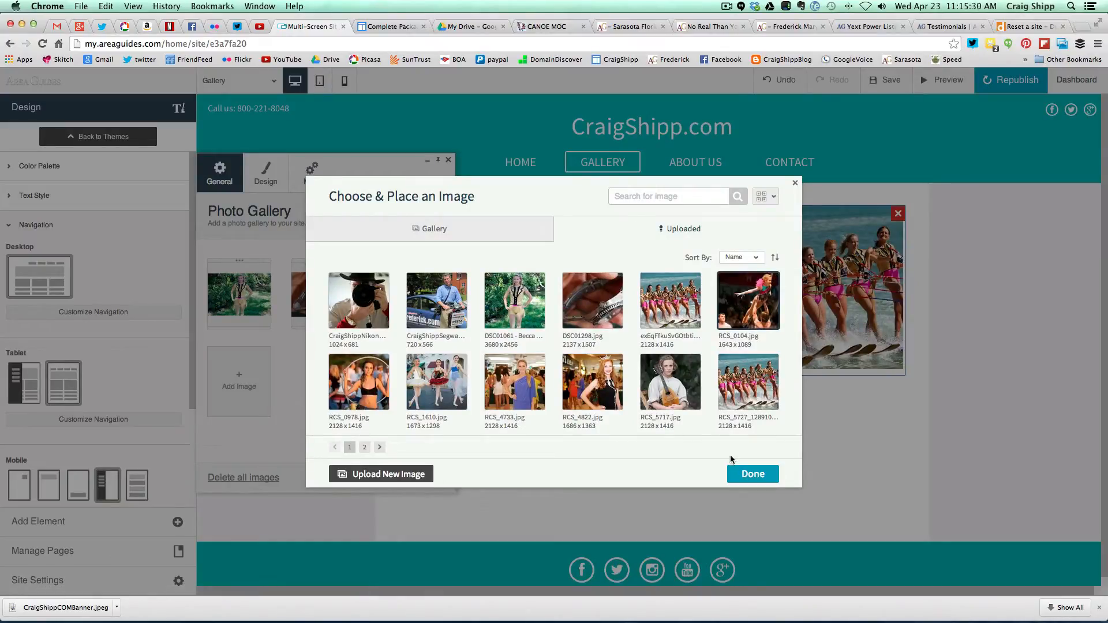
pyautogui.click(746, 473)
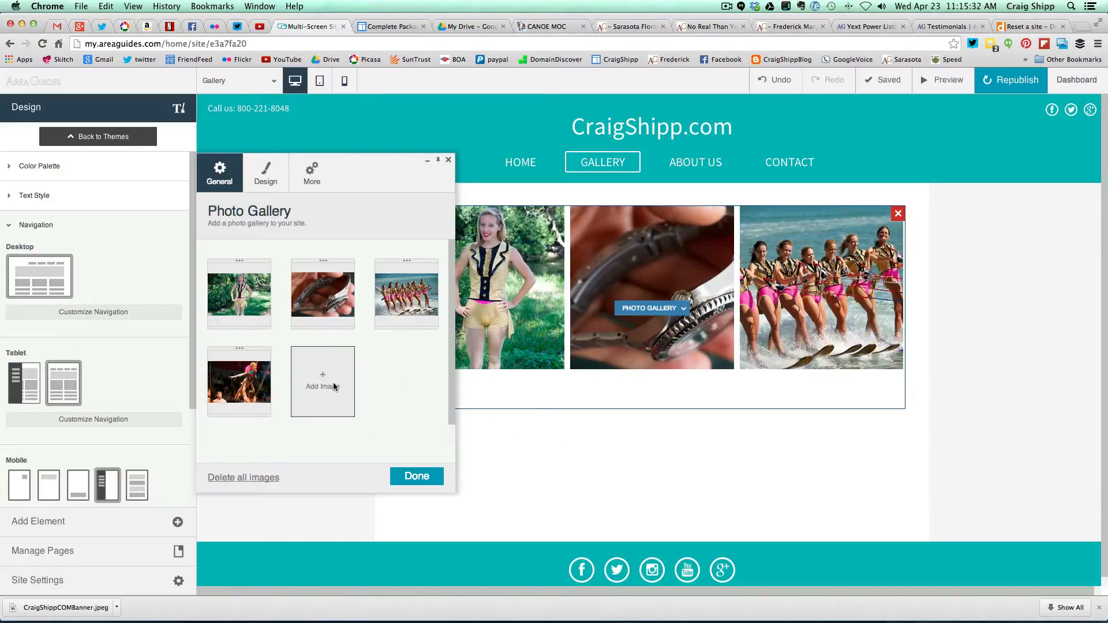
pyautogui.click(326, 384)
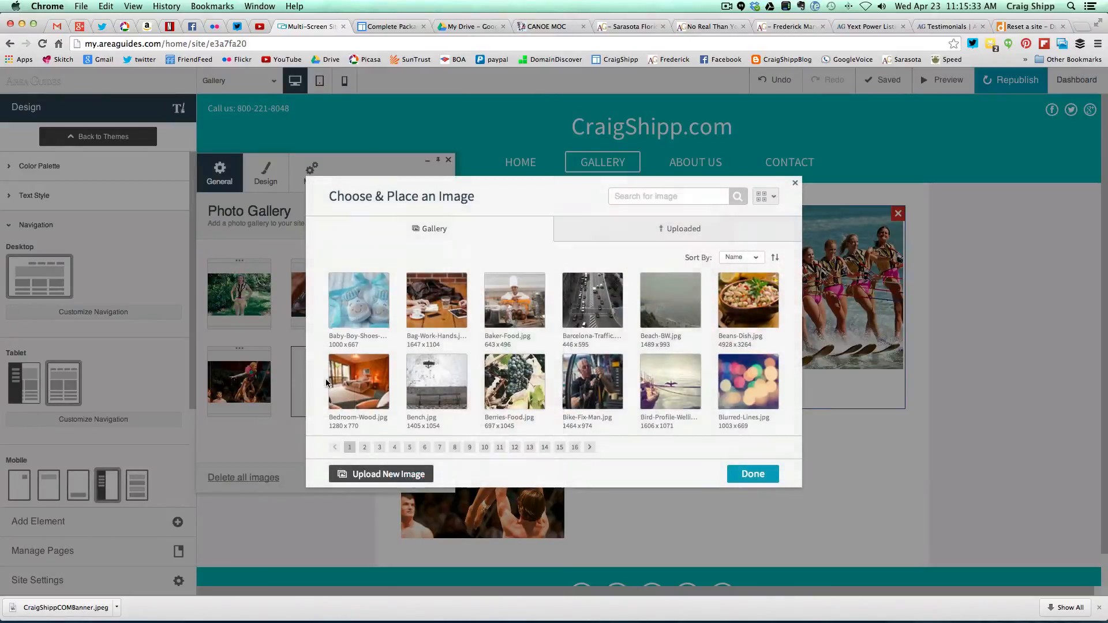
pyautogui.click(632, 232)
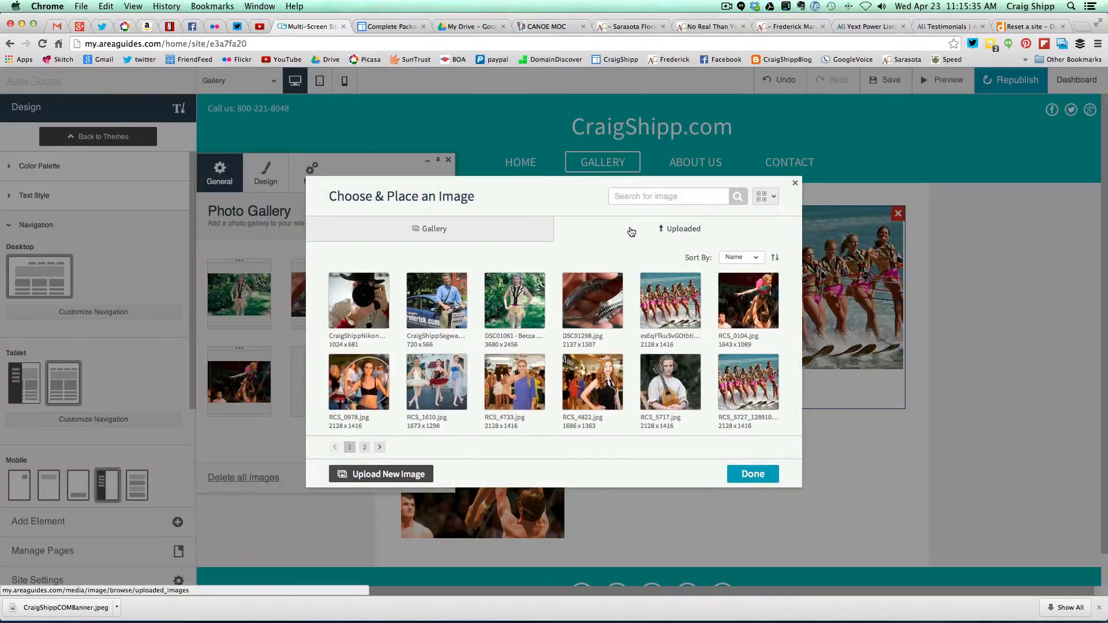
pyautogui.click(366, 382)
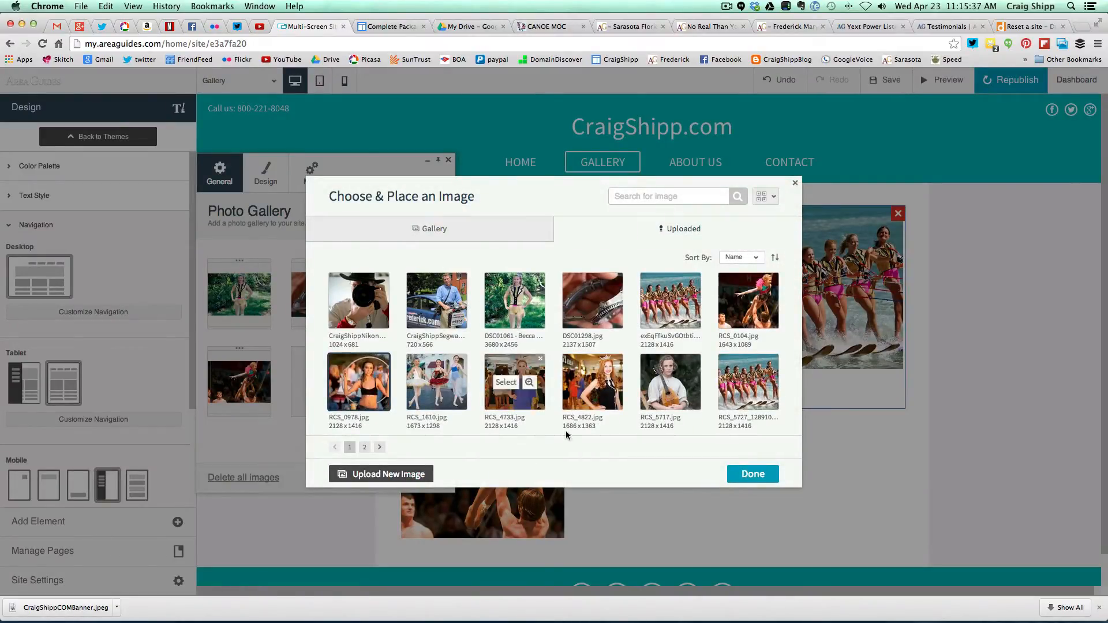
pyautogui.click(753, 476)
pyautogui.click(407, 387)
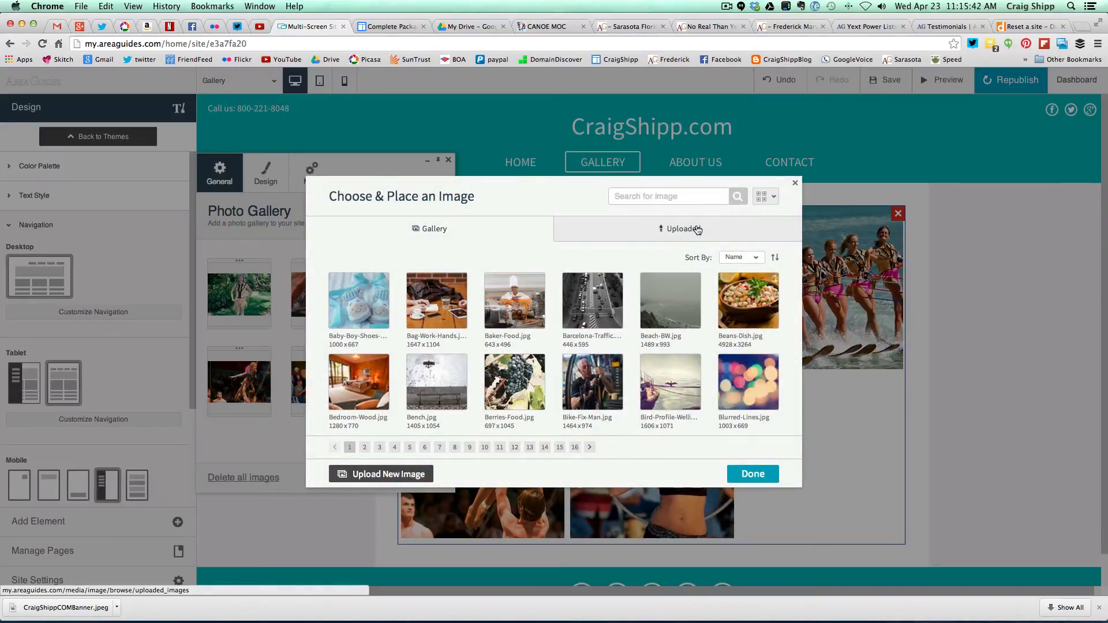
pyautogui.click(697, 231)
pyautogui.click(585, 383)
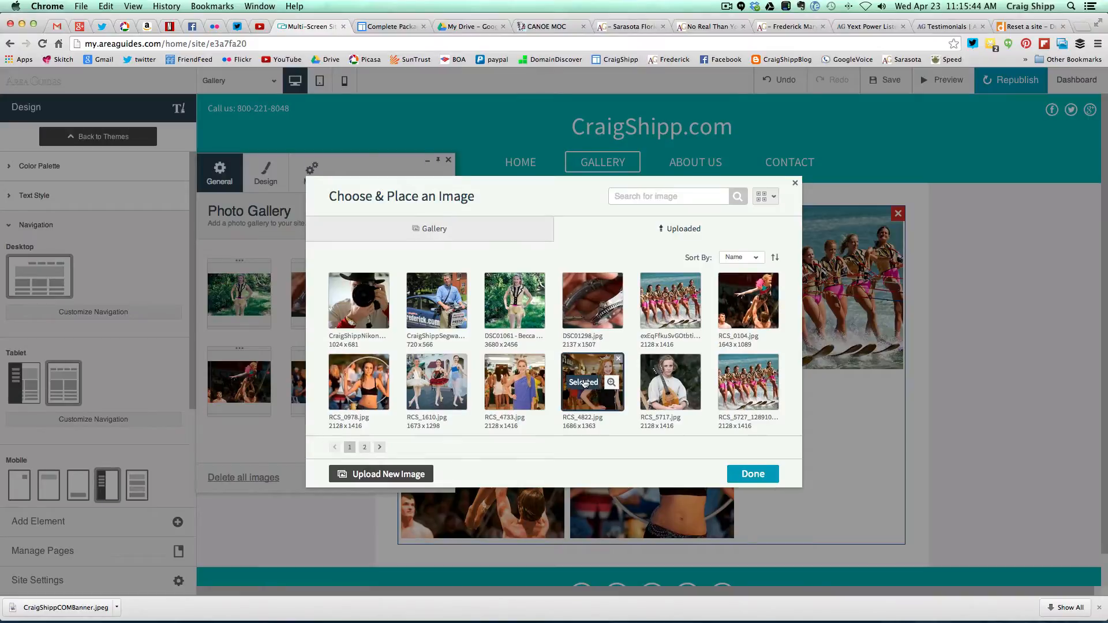
pyautogui.click(753, 473)
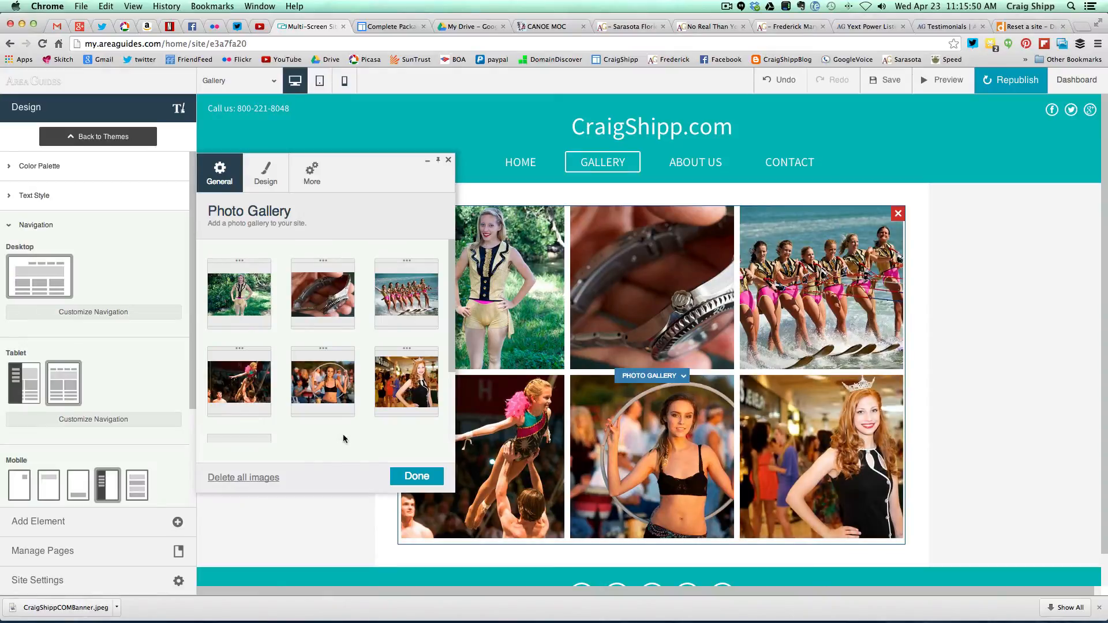
# - Add RCS_4733.jpg, mandolin RCS_5717.jpg and ballet RCS_1610.jpg, then finish editing the gallery
pyautogui.scroll(-3, 343, 434)
pyautogui.click(239, 358)
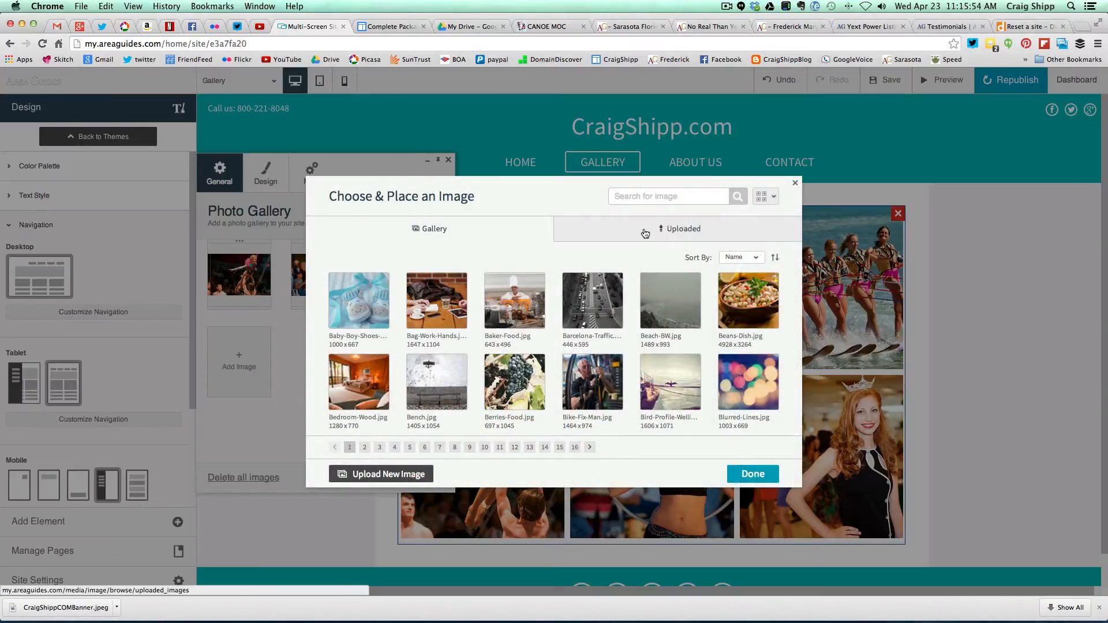
pyautogui.click(646, 233)
pyautogui.click(518, 388)
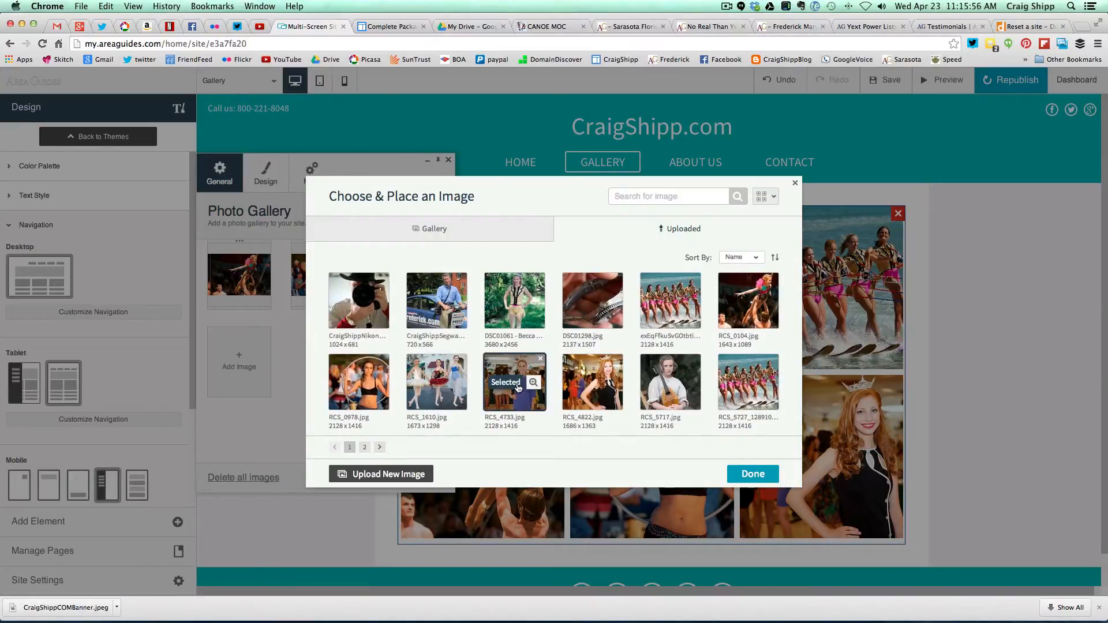
pyautogui.click(758, 476)
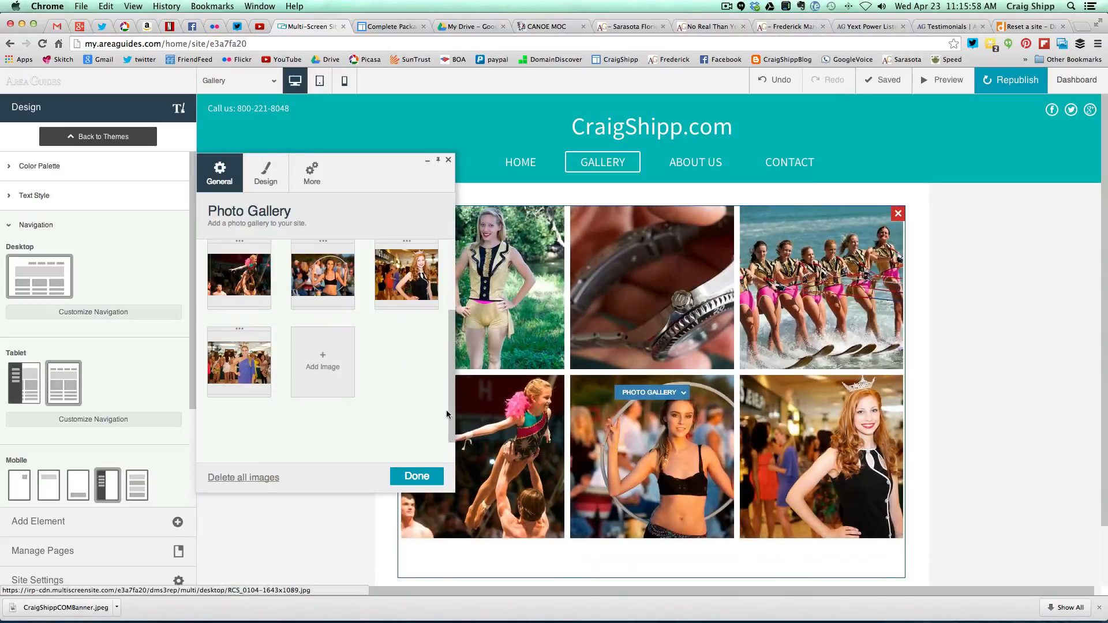
pyautogui.click(322, 359)
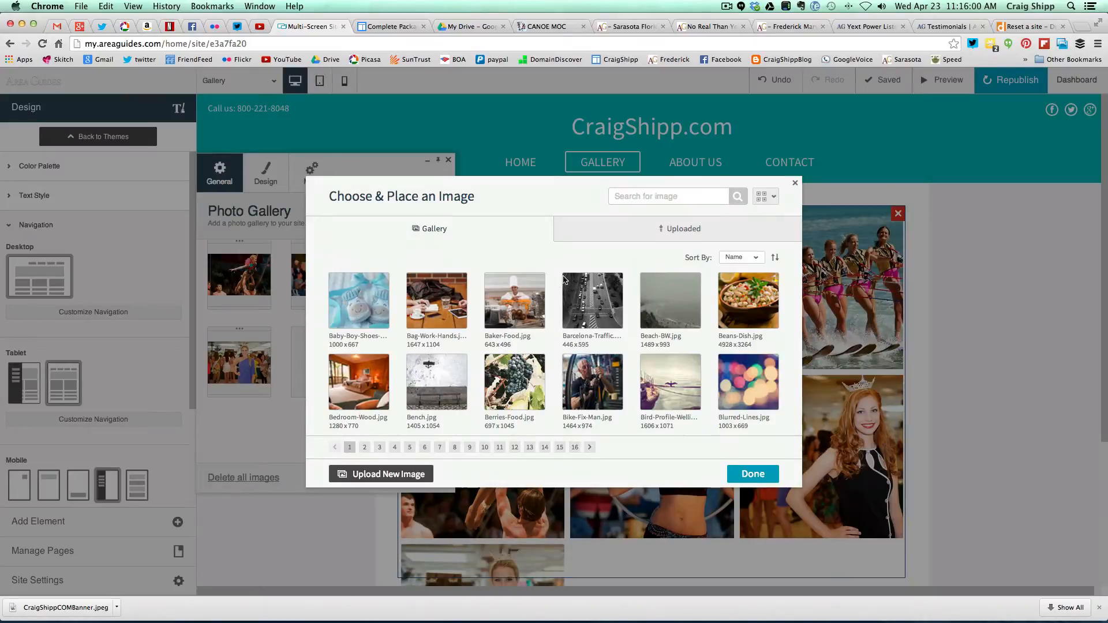
pyautogui.click(663, 231)
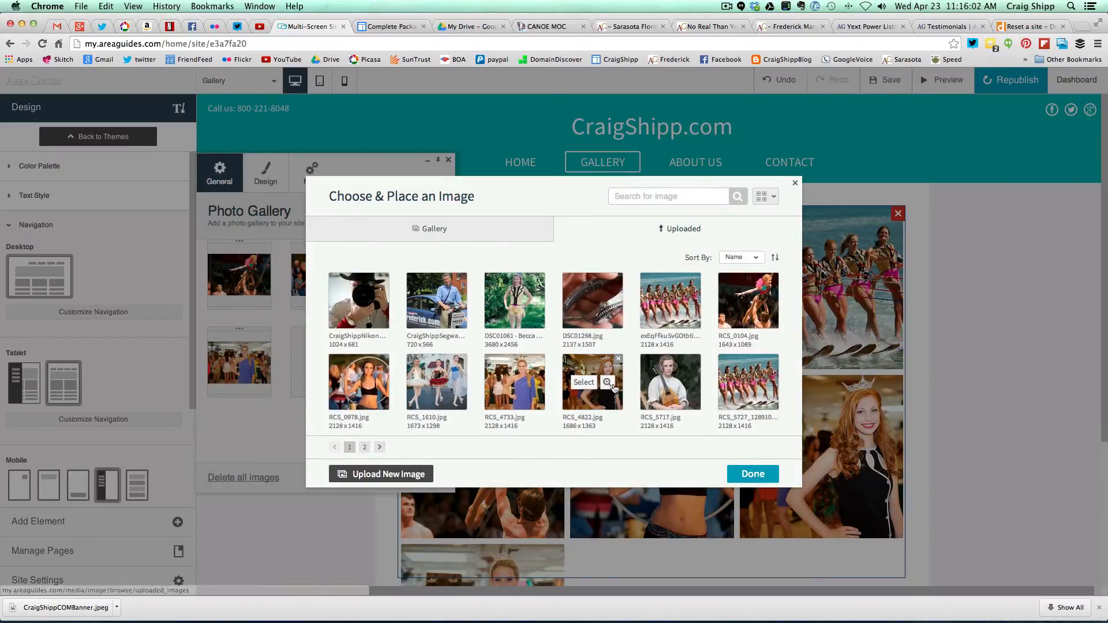
pyautogui.click(664, 395)
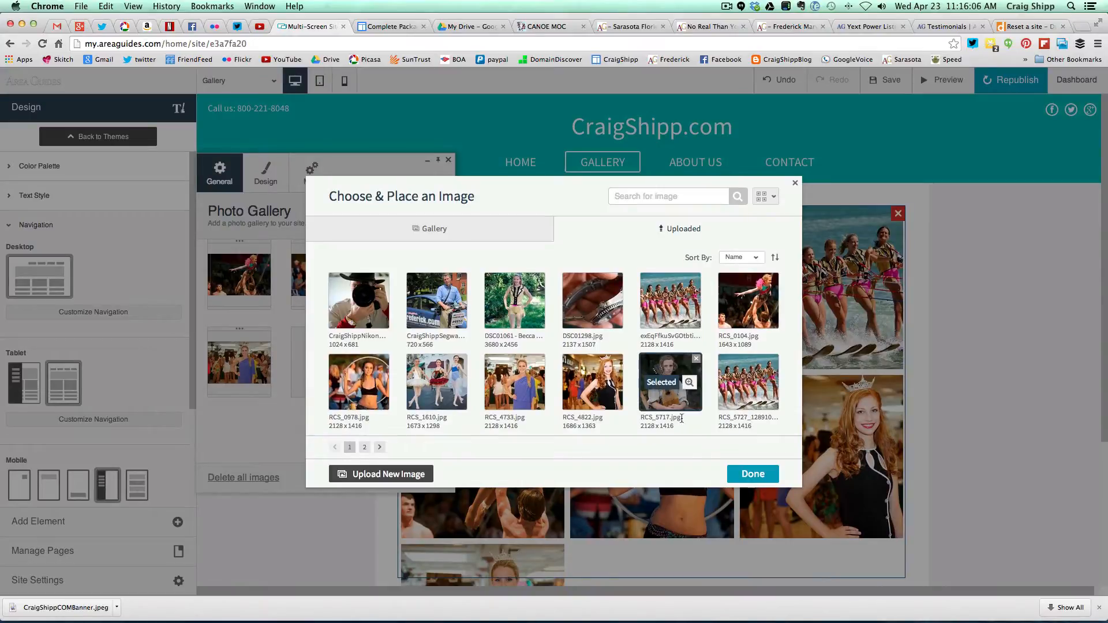
pyautogui.click(739, 475)
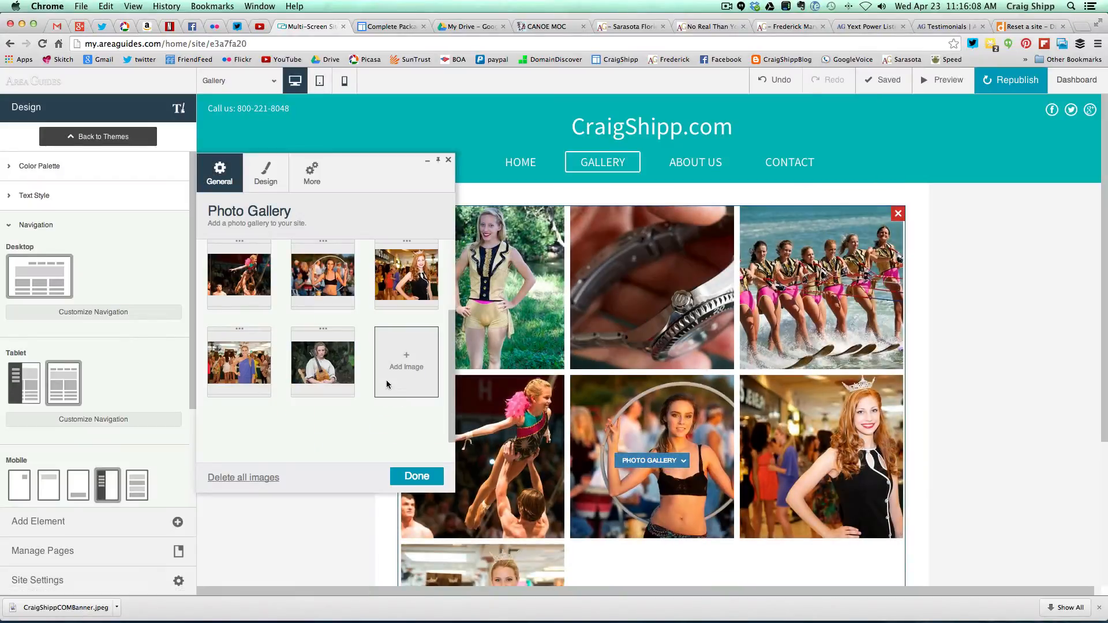
pyautogui.click(406, 362)
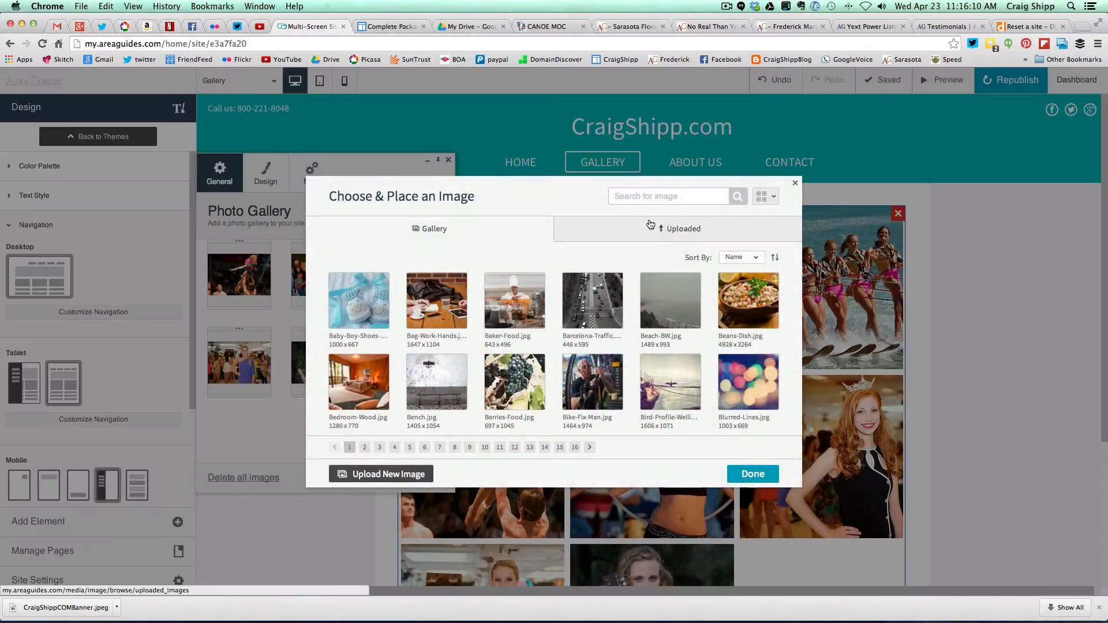
pyautogui.click(650, 226)
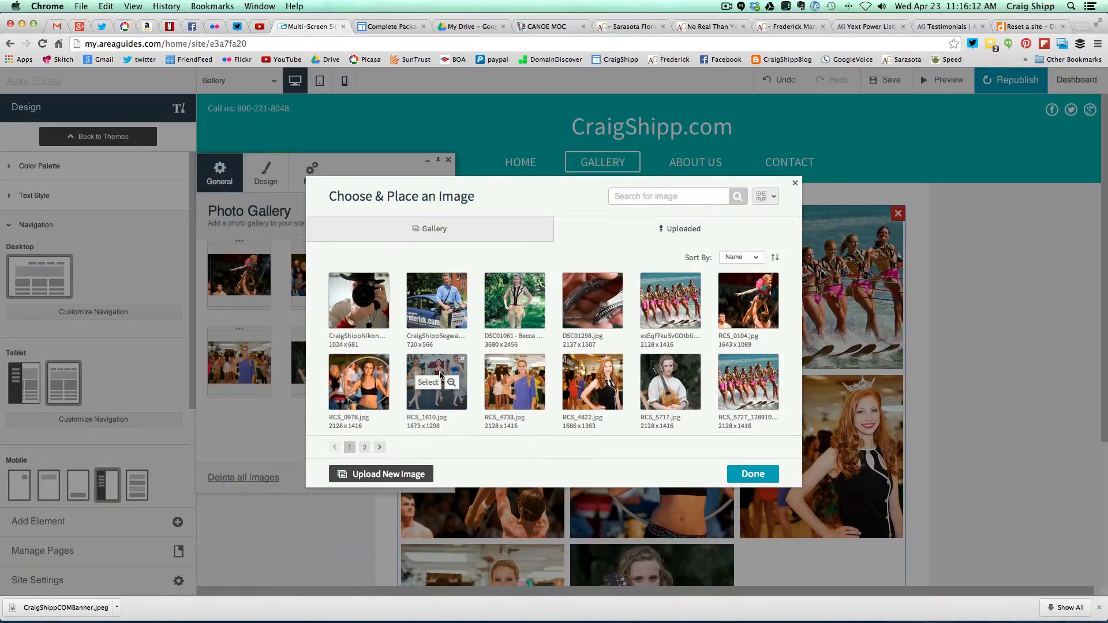
pyautogui.click(753, 474)
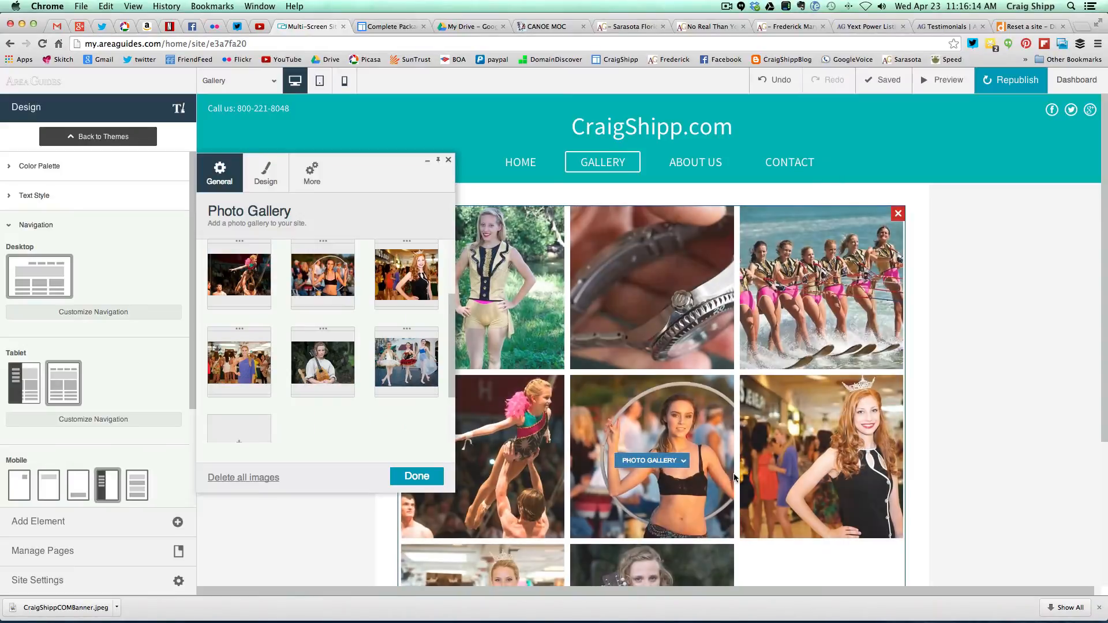
pyautogui.click(411, 476)
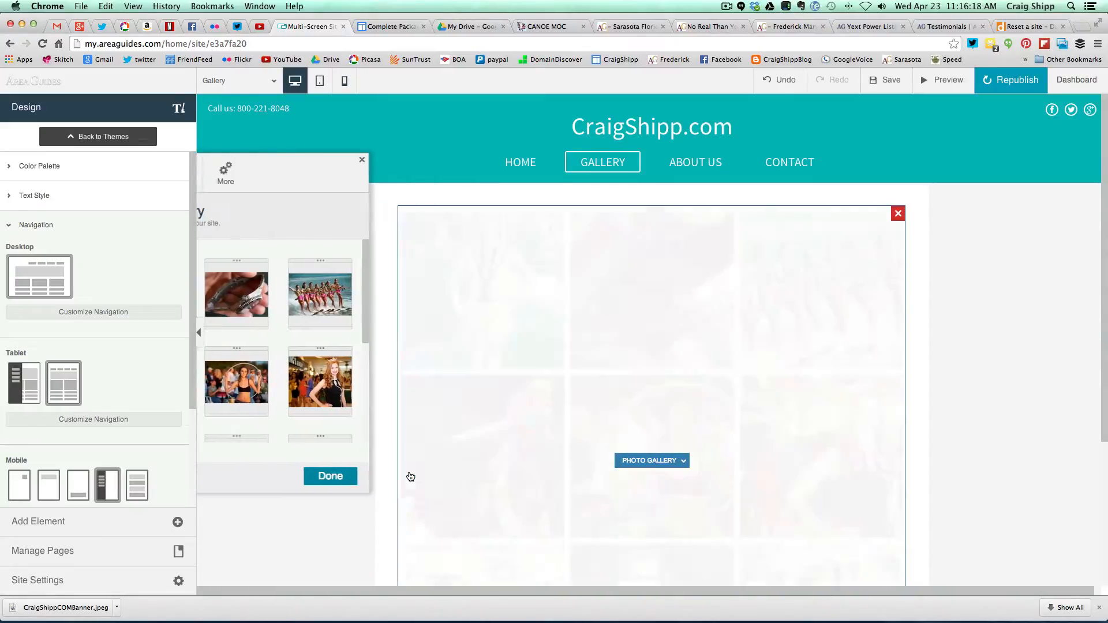
# - Review the nine-photo grid, then add an Image Slider from Add Element > Media below it
pyautogui.scroll(-2, 358, 437)
pyautogui.scroll(-3, 358, 437)
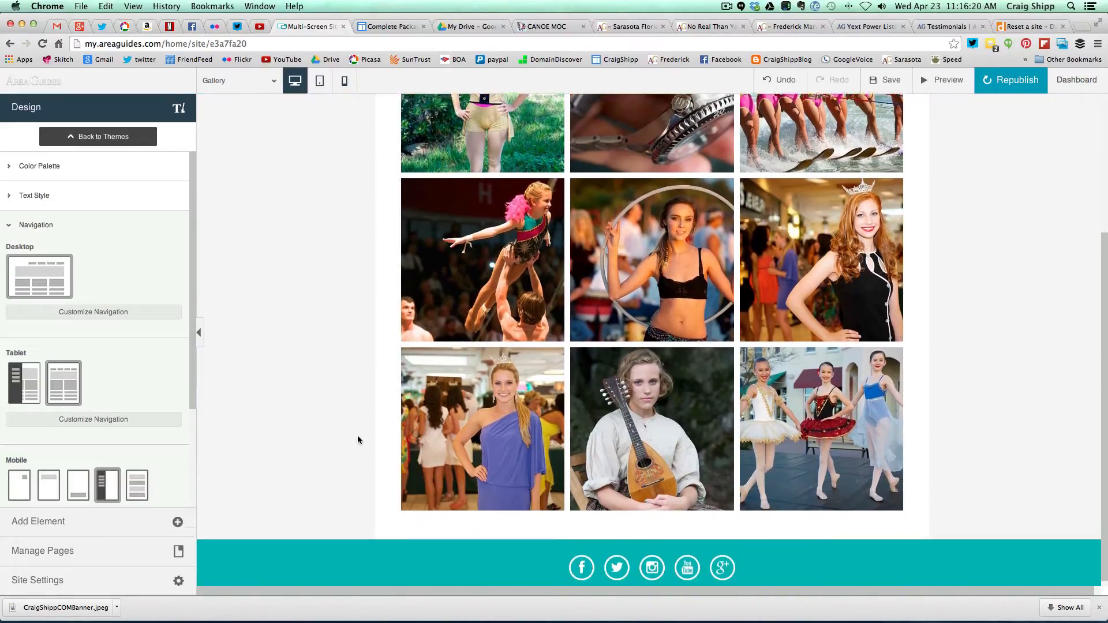
pyautogui.scroll(2, 358, 437)
pyautogui.scroll(3, 358, 439)
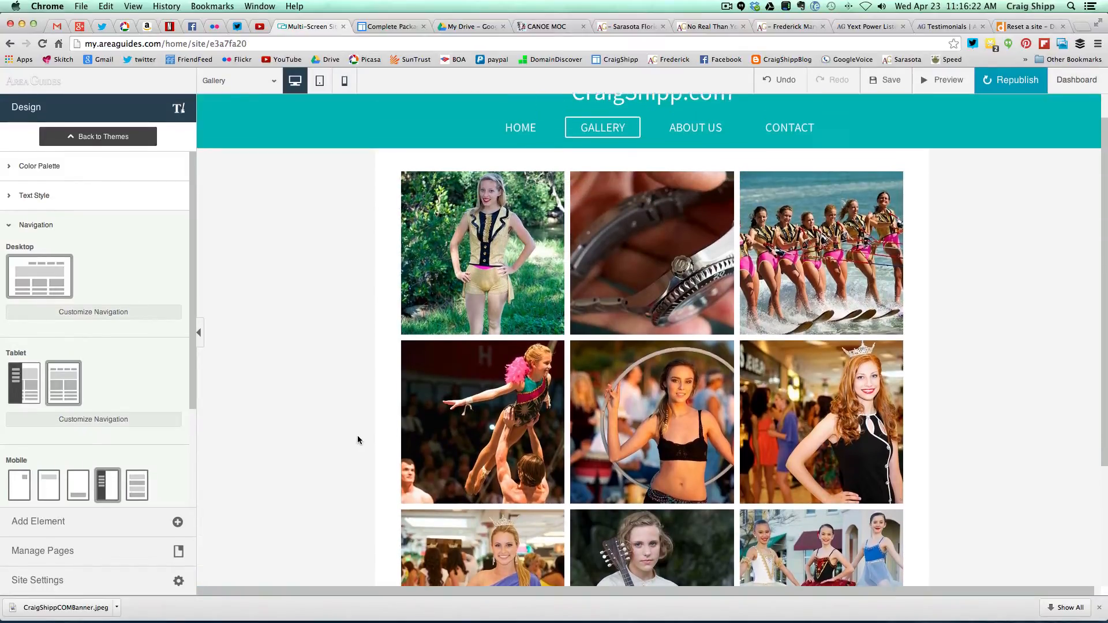
pyautogui.scroll(-5, 358, 440)
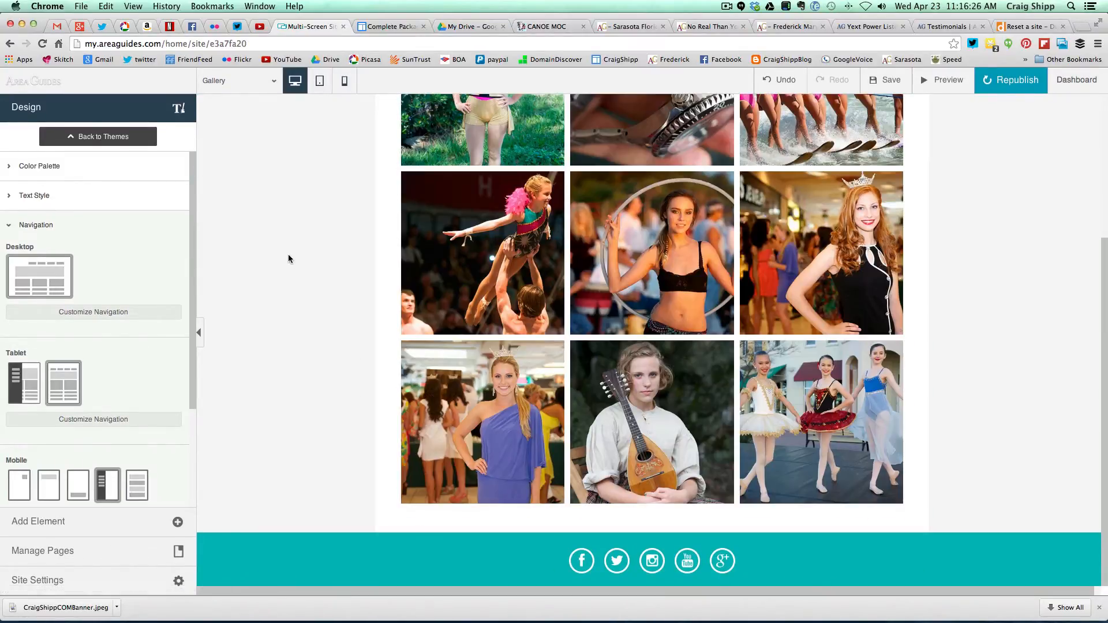
pyautogui.click(725, 7)
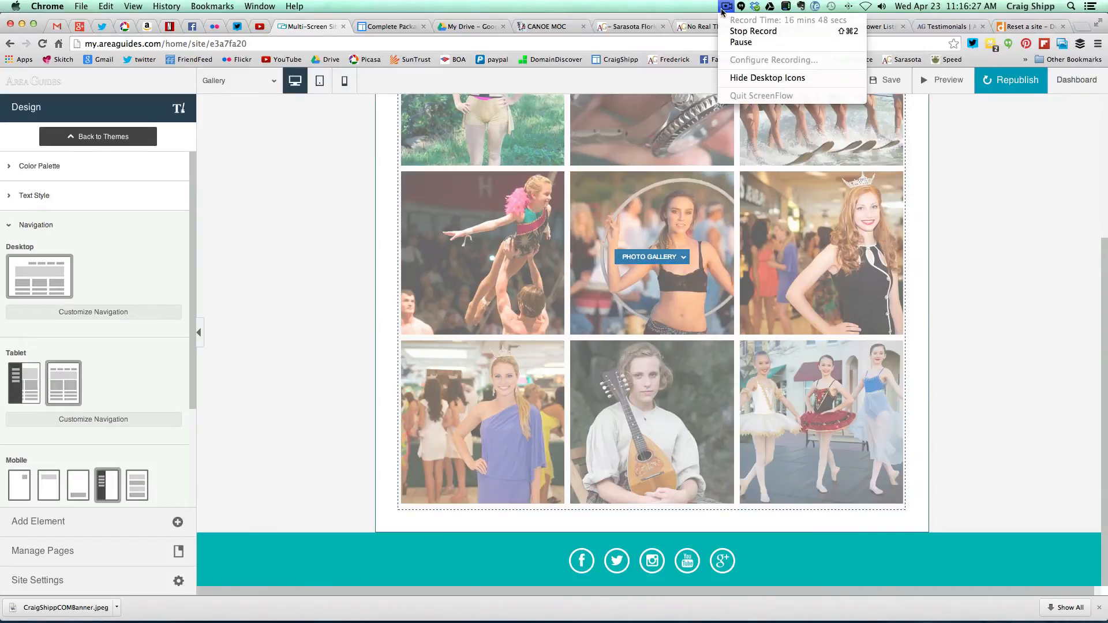
pyautogui.click(741, 41)
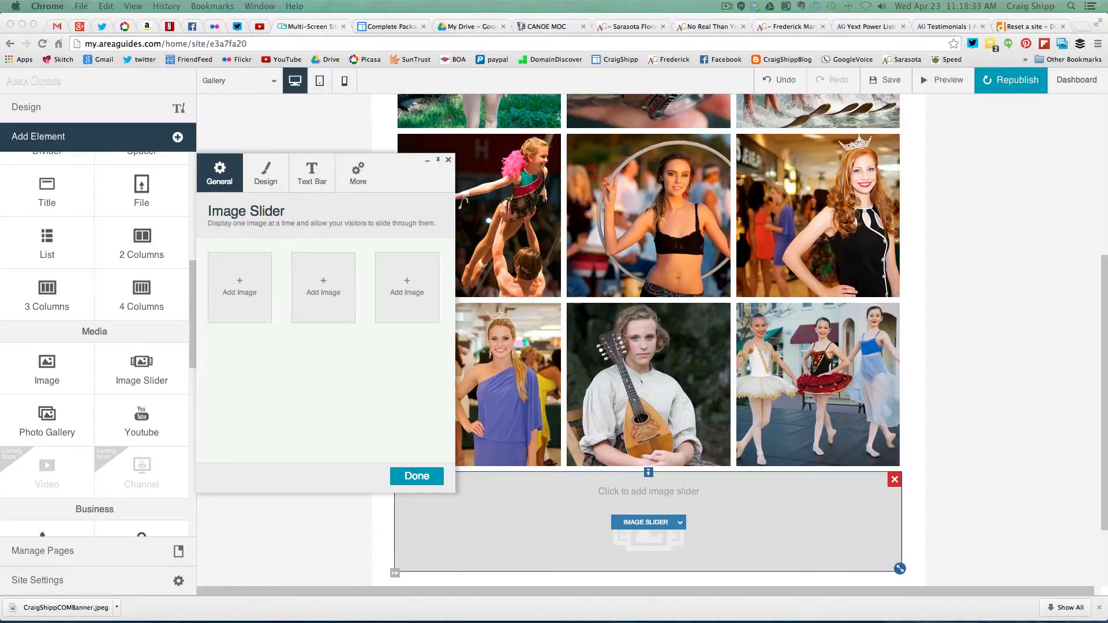
# - Add uploaded photos RCS_5762 and RCS_6636 as the first two slides
pyautogui.click(243, 289)
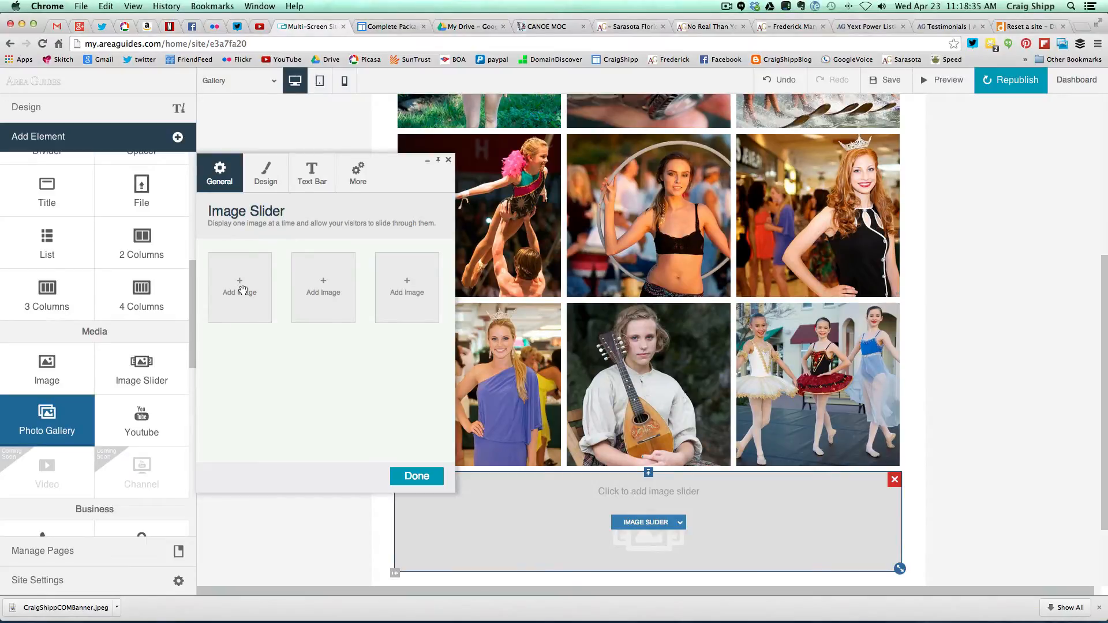
pyautogui.click(243, 289)
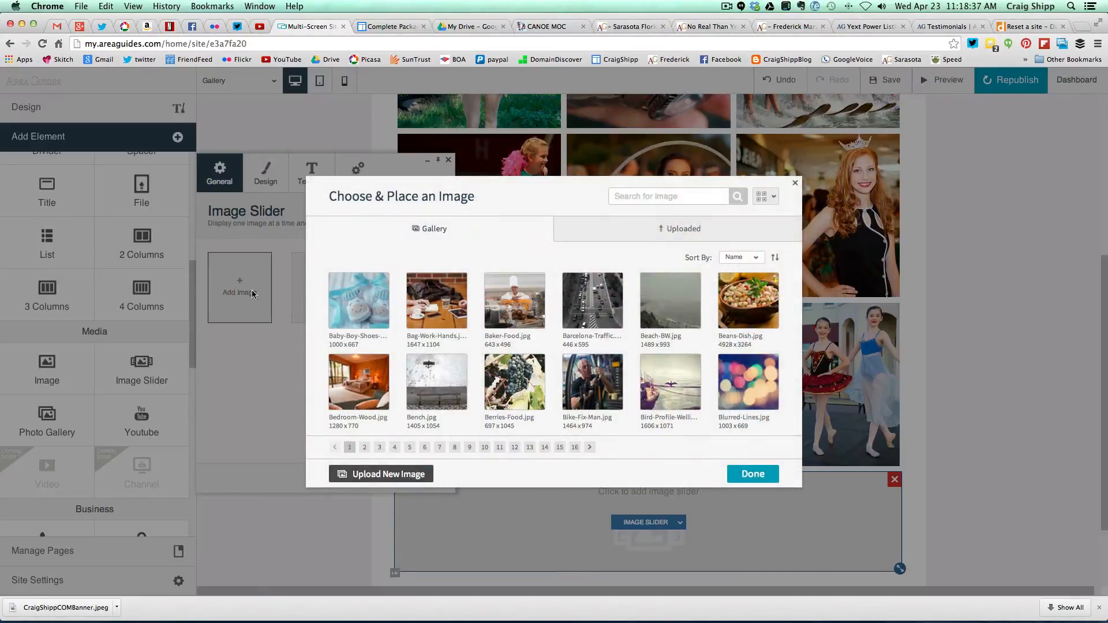
pyautogui.click(614, 230)
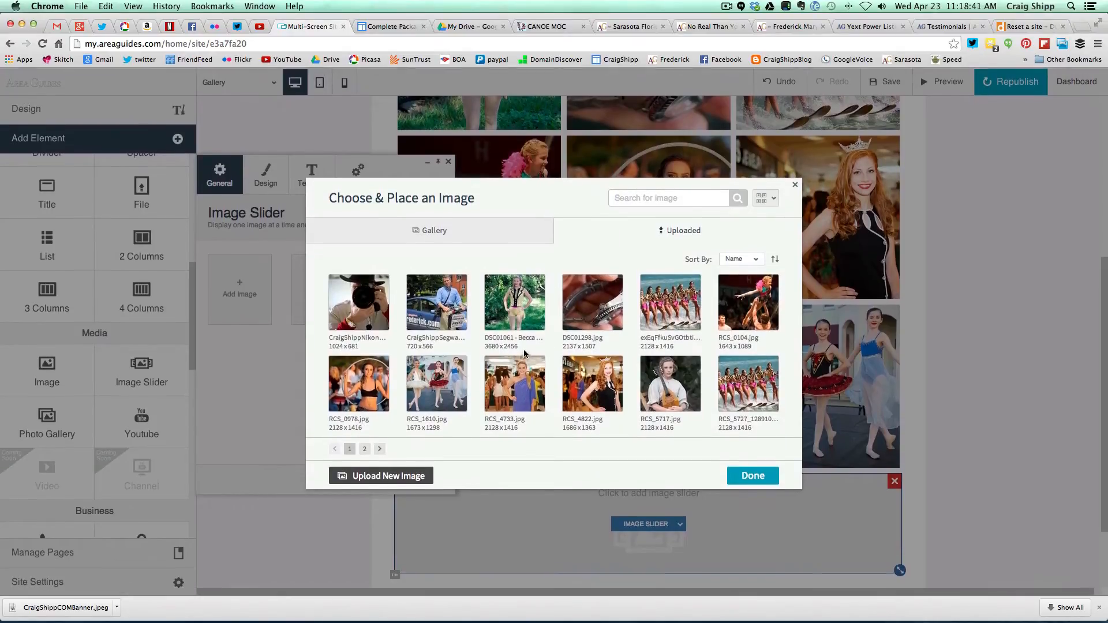
pyautogui.click(365, 448)
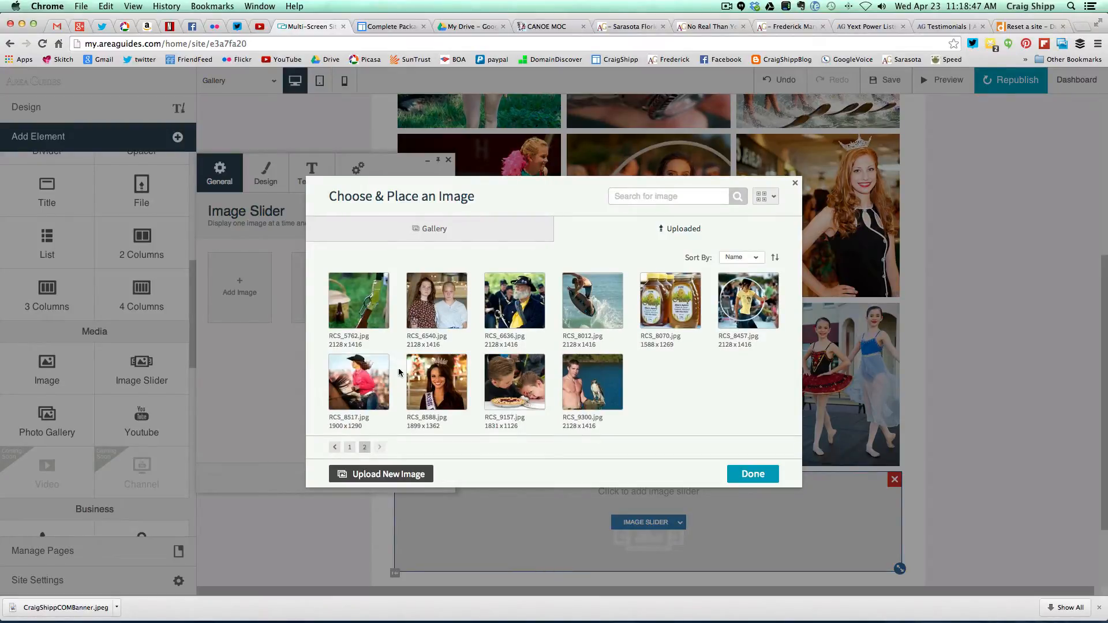
pyautogui.click(369, 321)
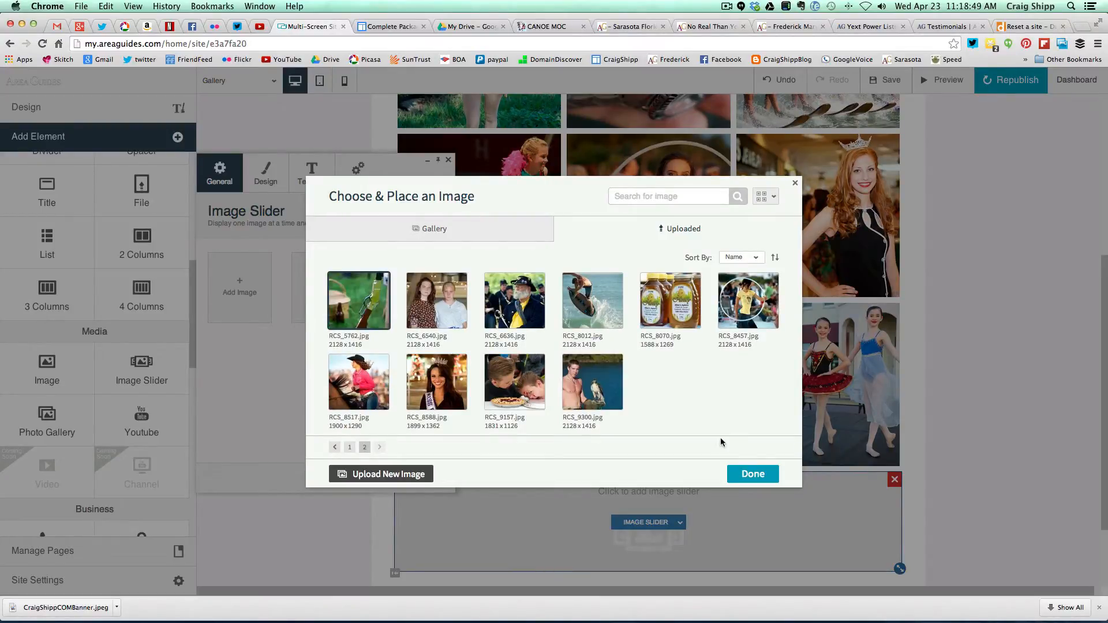
pyautogui.click(754, 474)
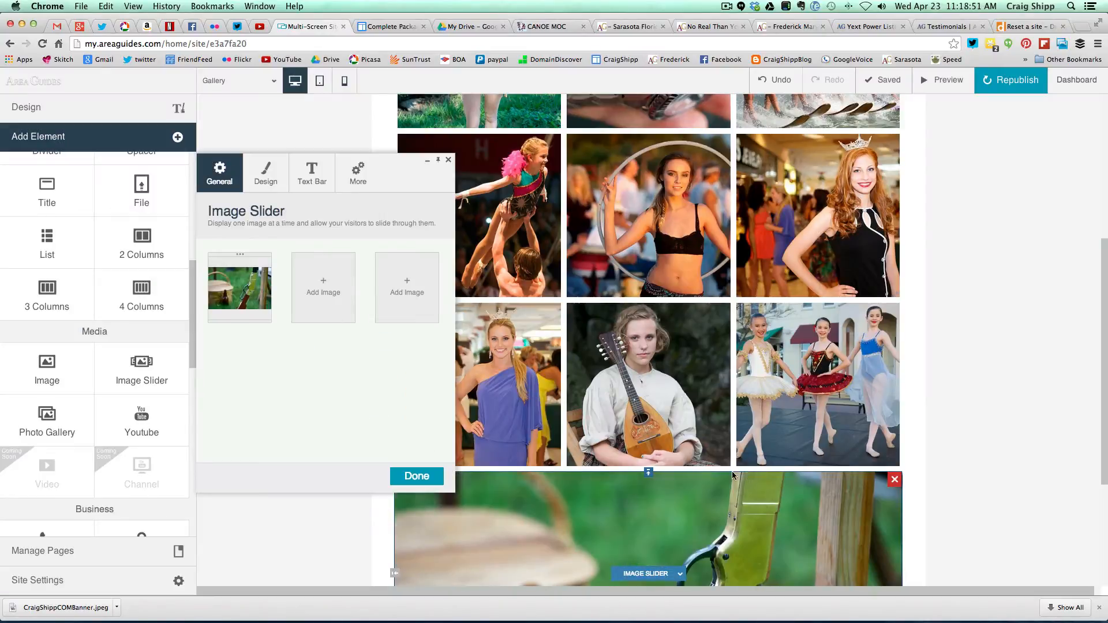
pyautogui.click(325, 287)
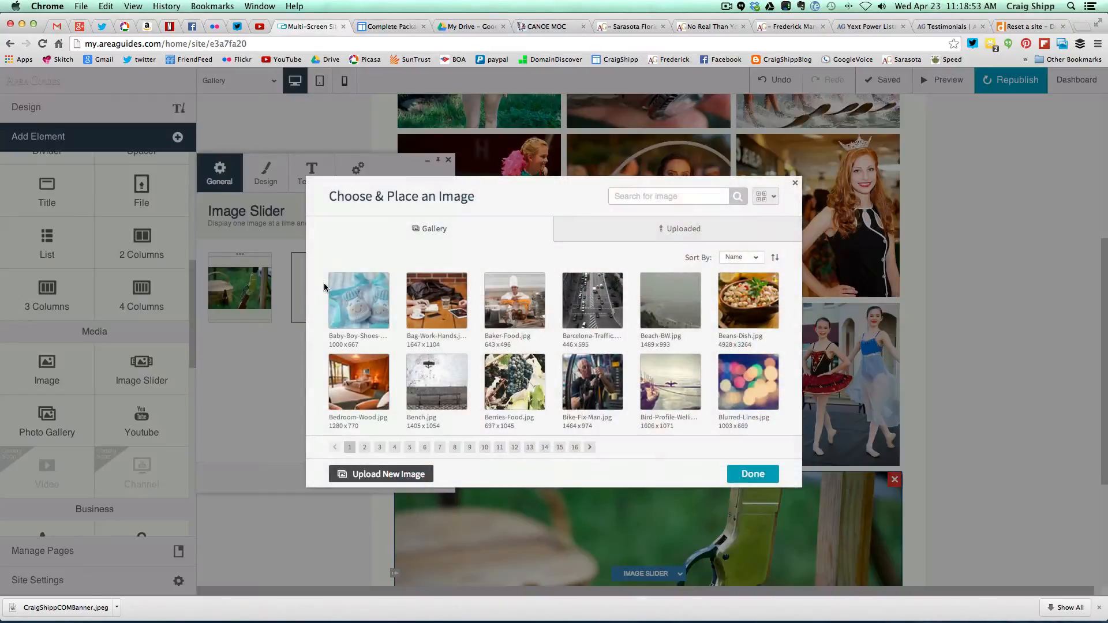
pyautogui.click(624, 233)
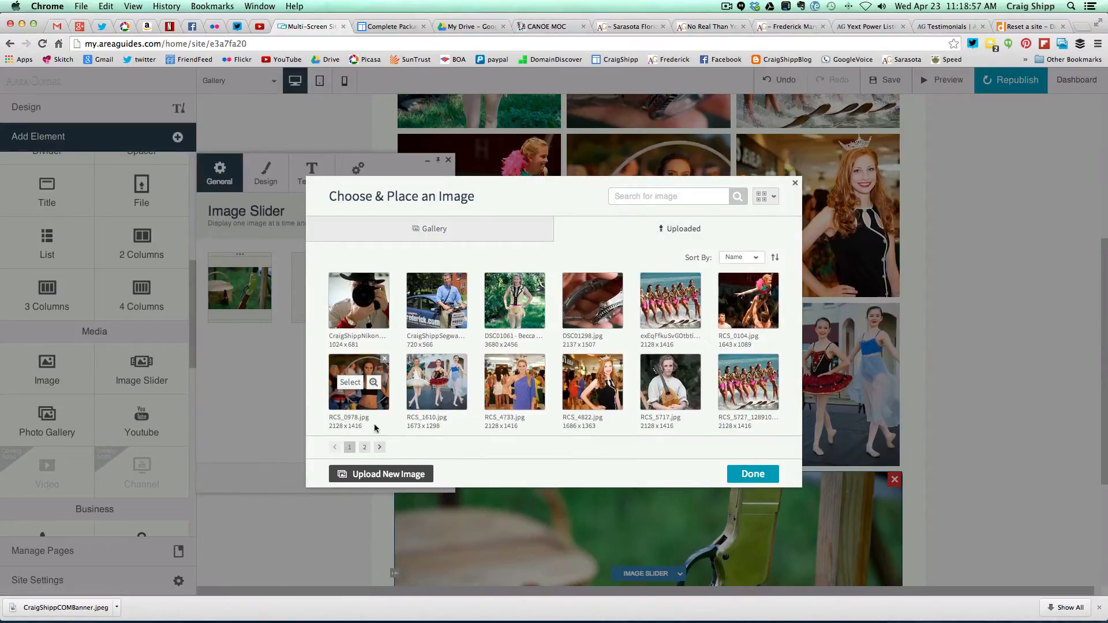
pyautogui.click(364, 448)
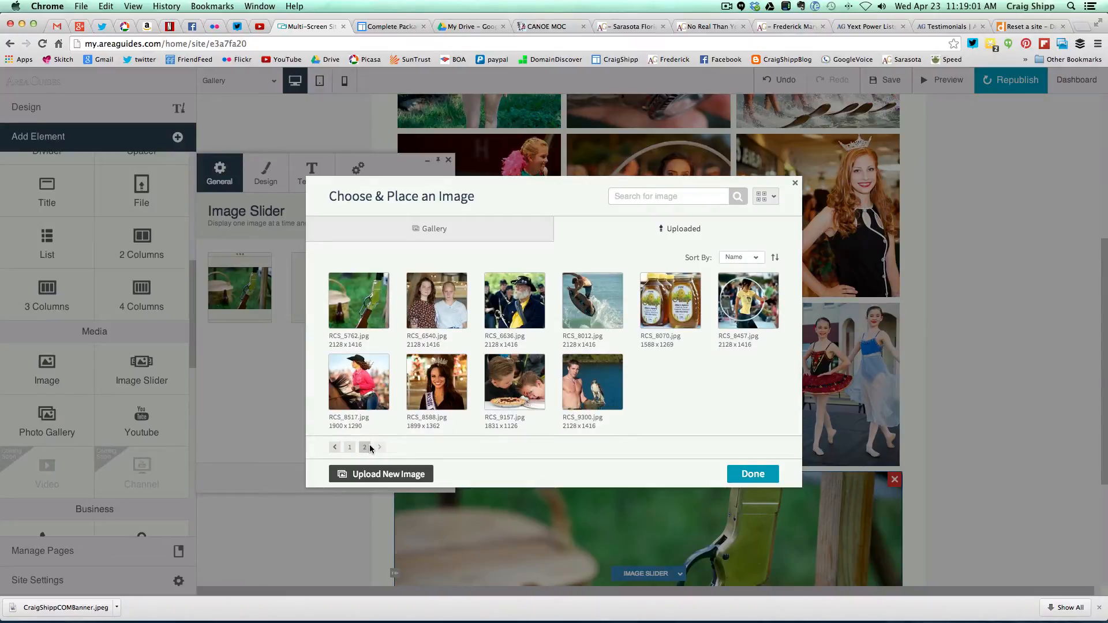
pyautogui.click(513, 325)
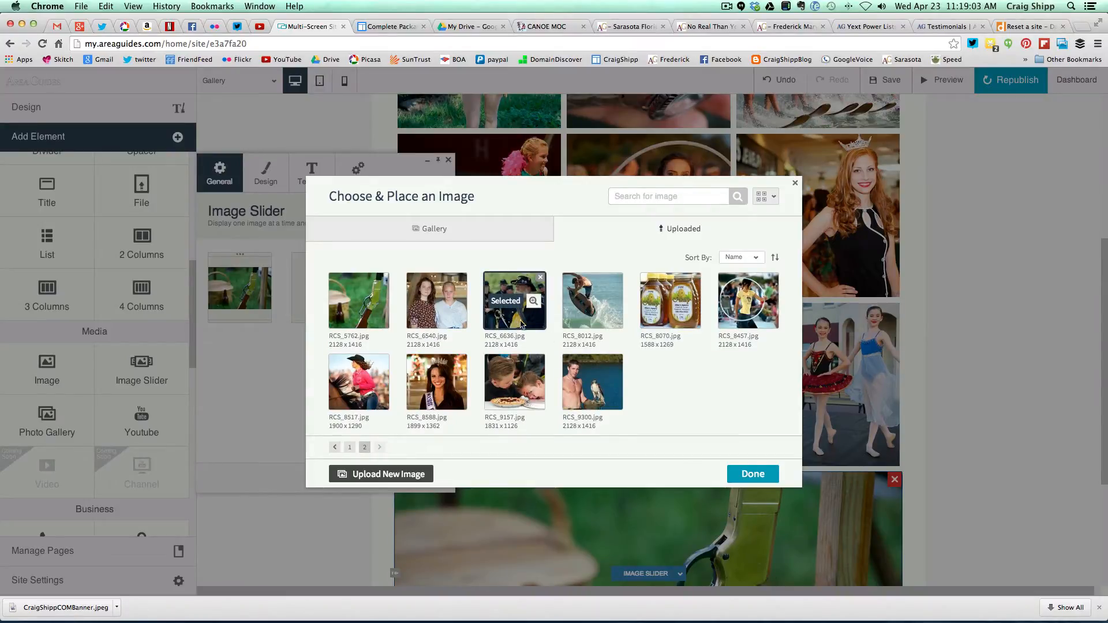
pyautogui.click(752, 475)
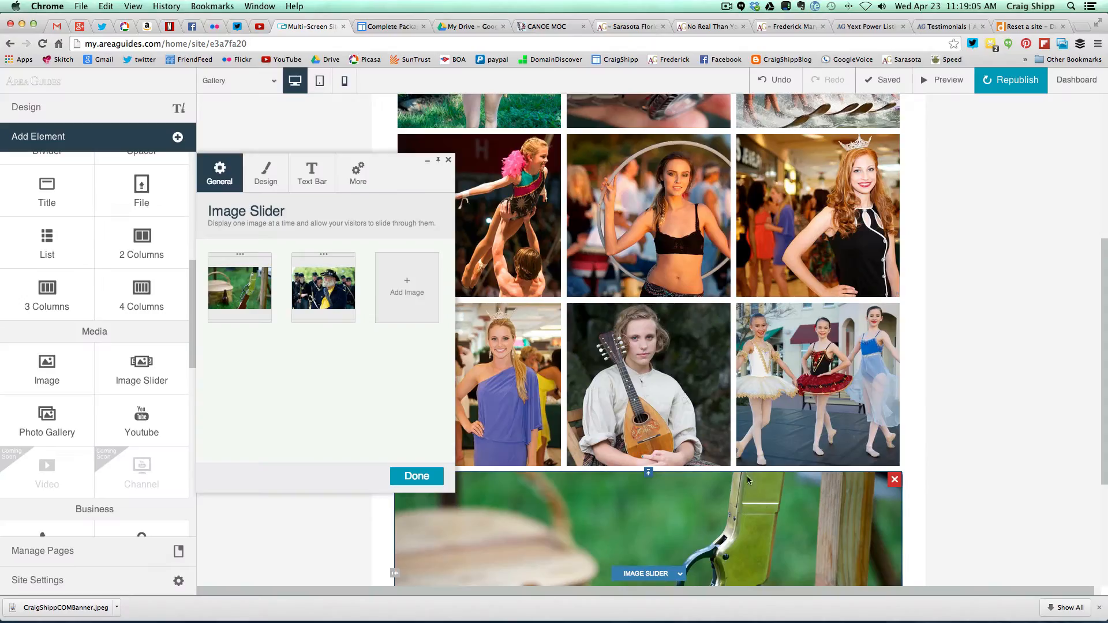
# - Add the RCS_8012 surfer and RCS_8517 cowgirl photos as the third and fourth slides
pyautogui.click(403, 292)
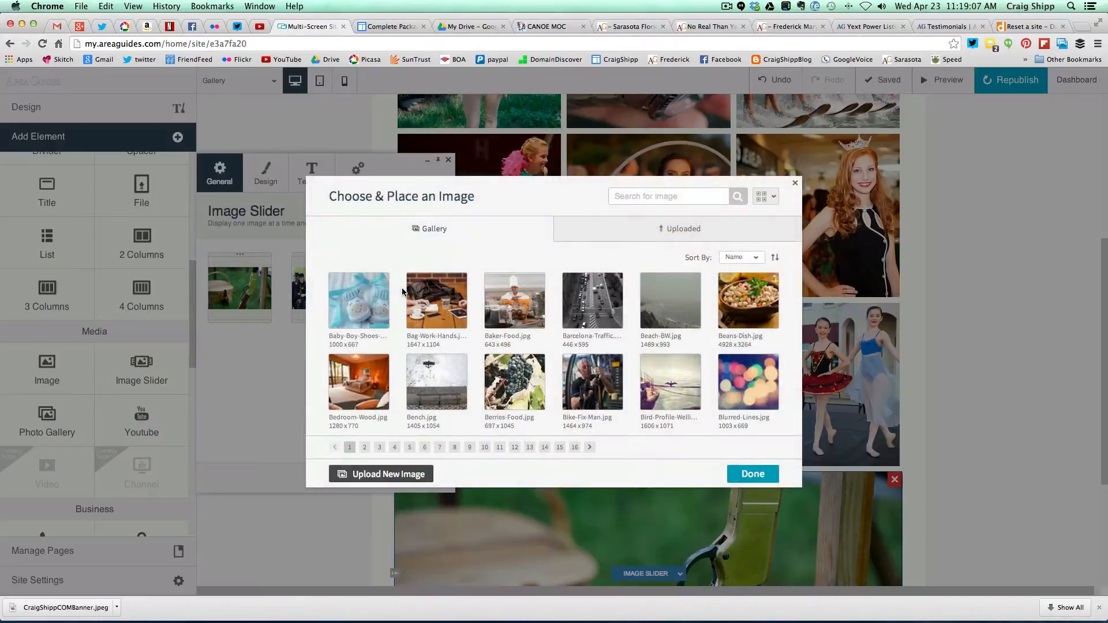
pyautogui.click(652, 230)
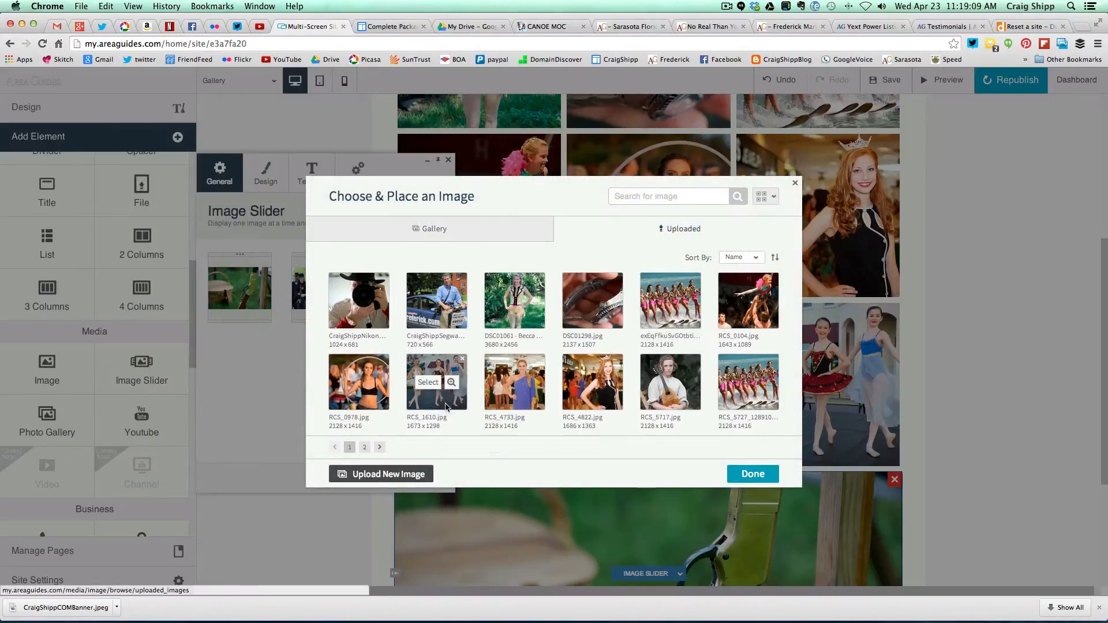
pyautogui.click(365, 448)
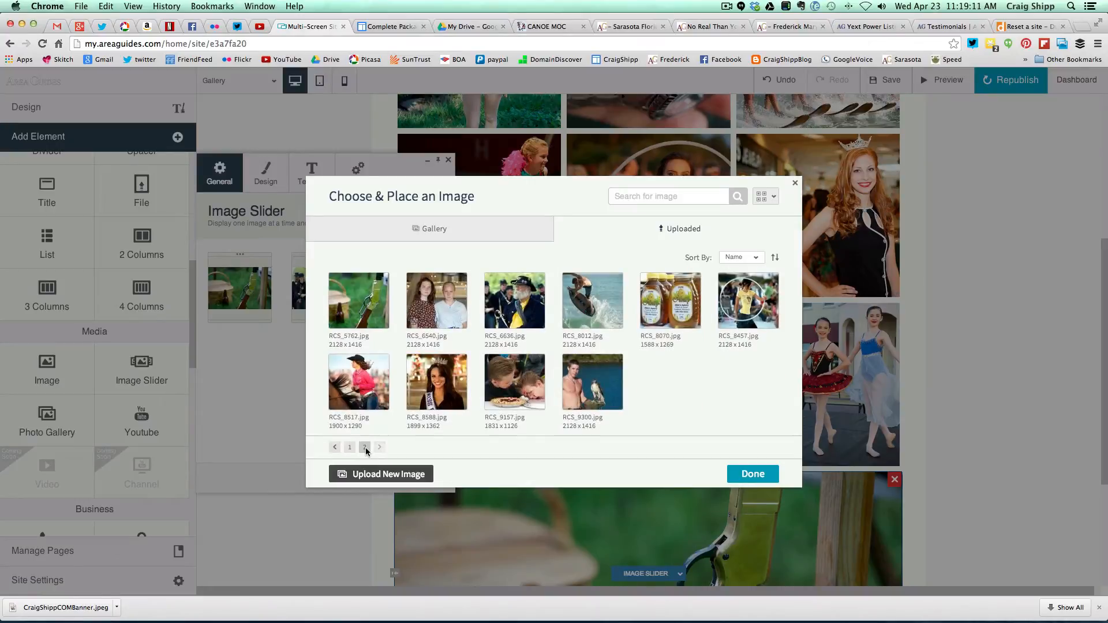
pyautogui.click(582, 317)
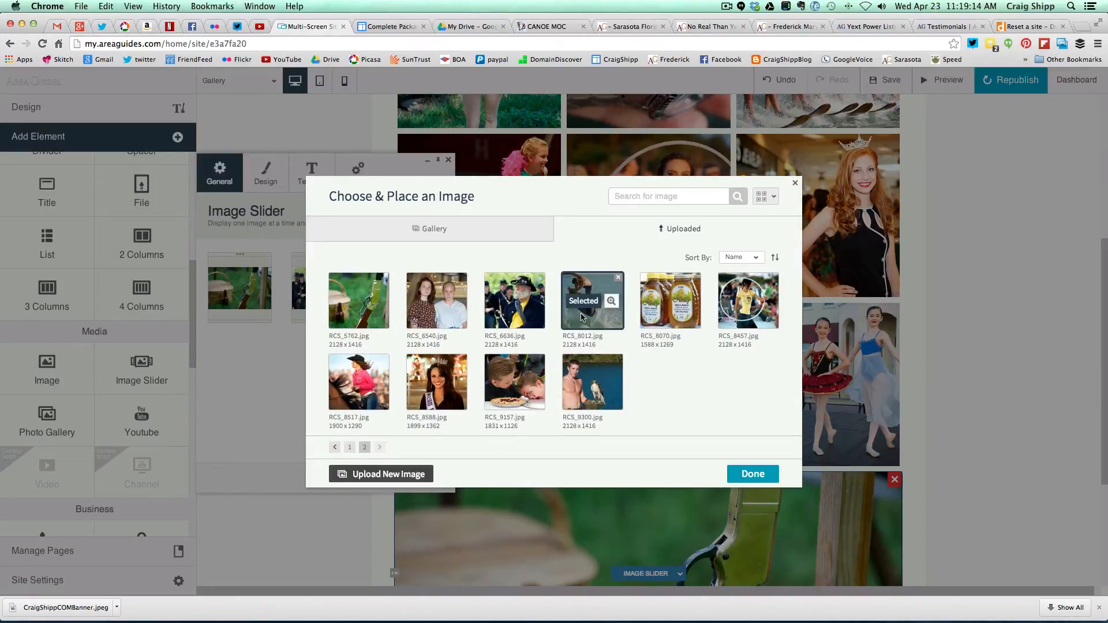
pyautogui.click(744, 476)
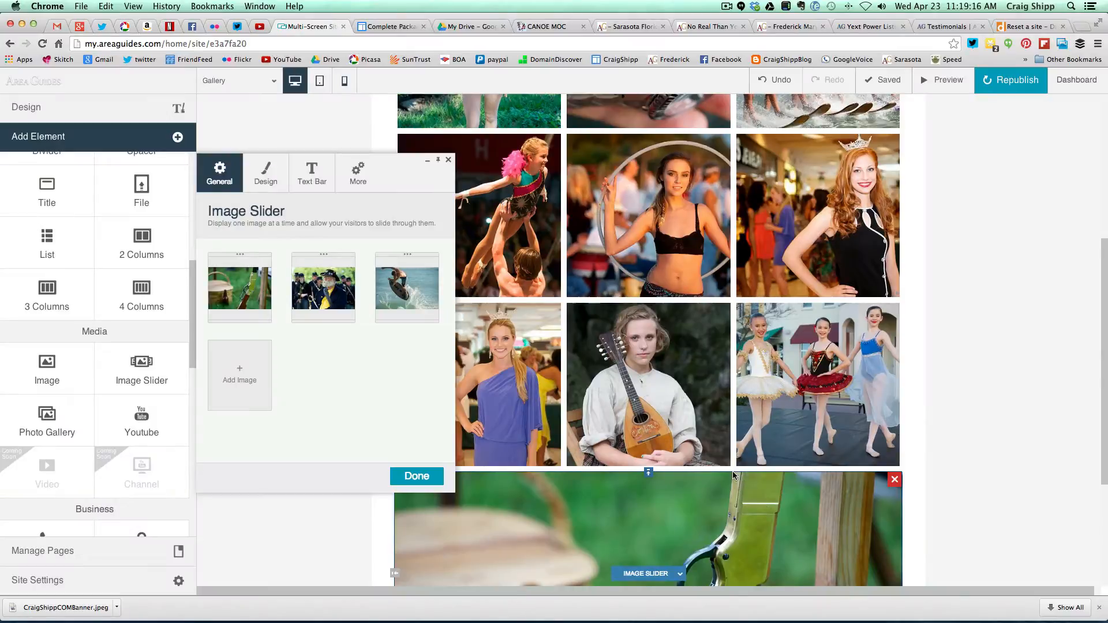
pyautogui.click(235, 379)
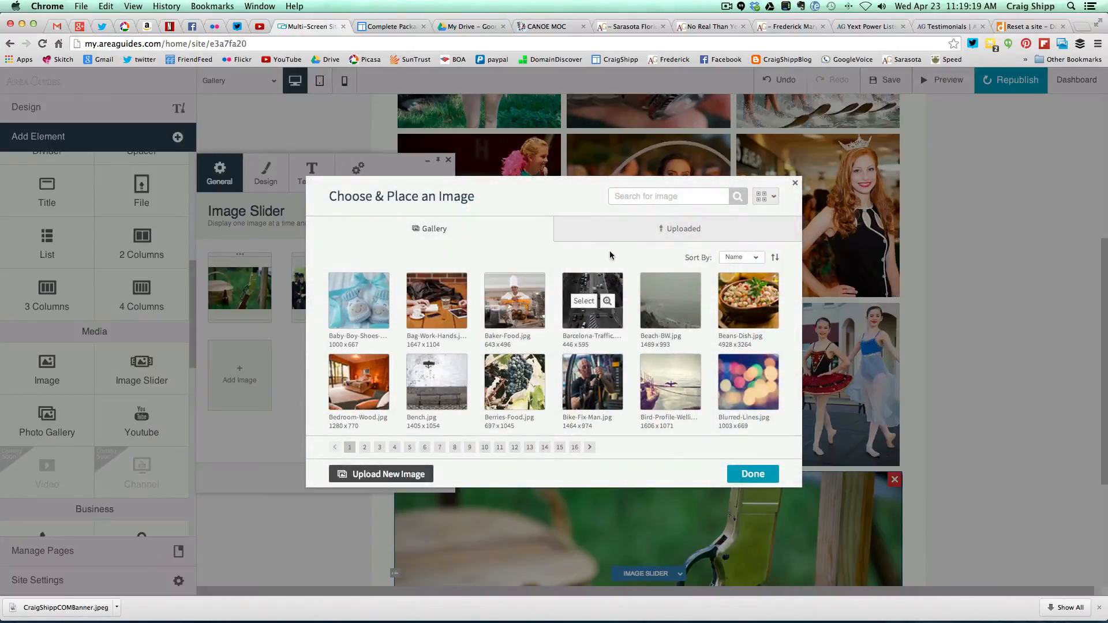
pyautogui.click(620, 229)
pyautogui.click(366, 448)
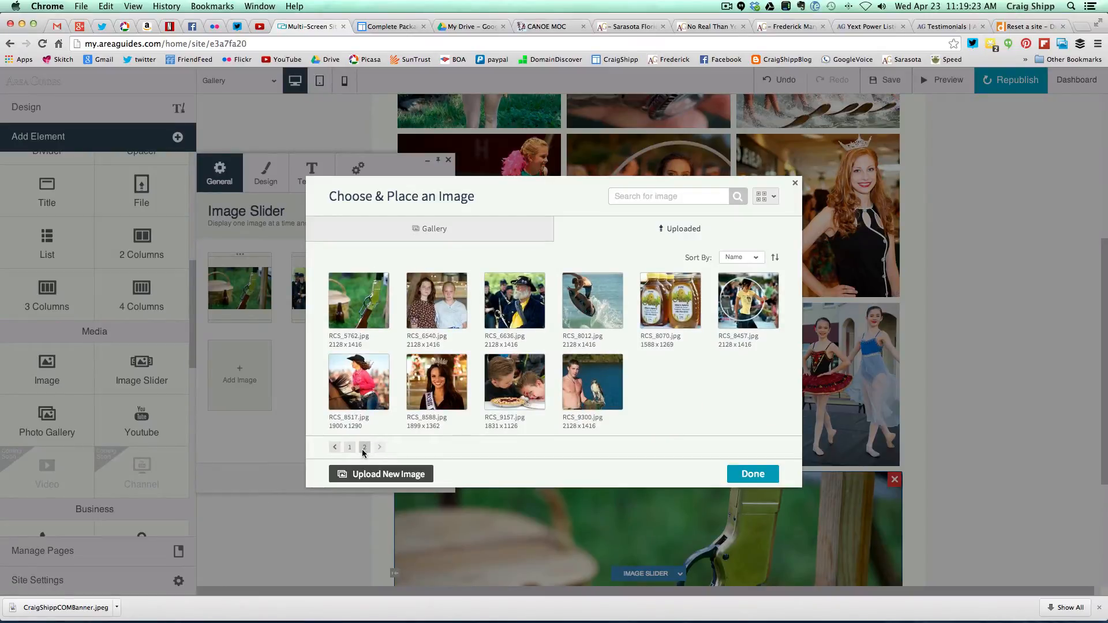
pyautogui.click(362, 401)
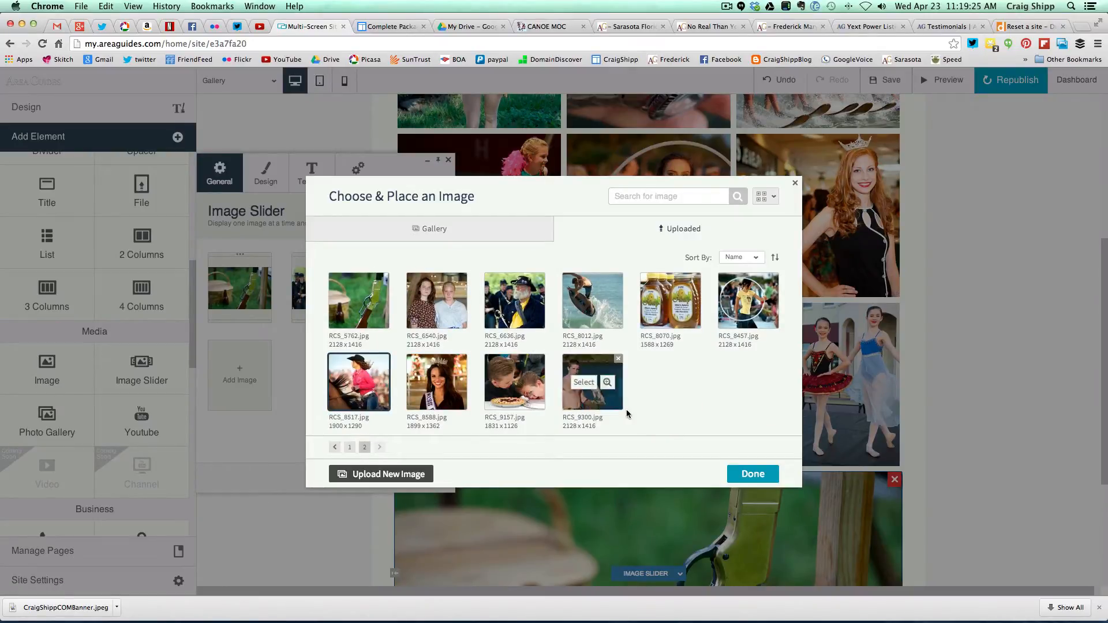
pyautogui.click(753, 474)
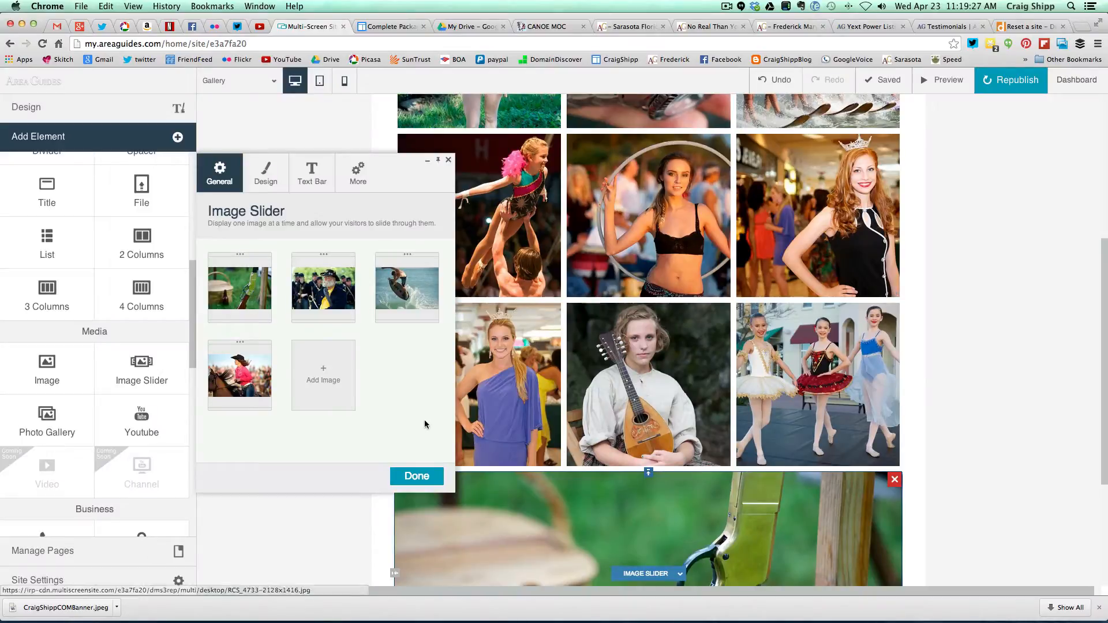
# - Add uploaded photos RCS_9300 and RCS_9157 as the fifth and sixth slides
pyautogui.click(330, 381)
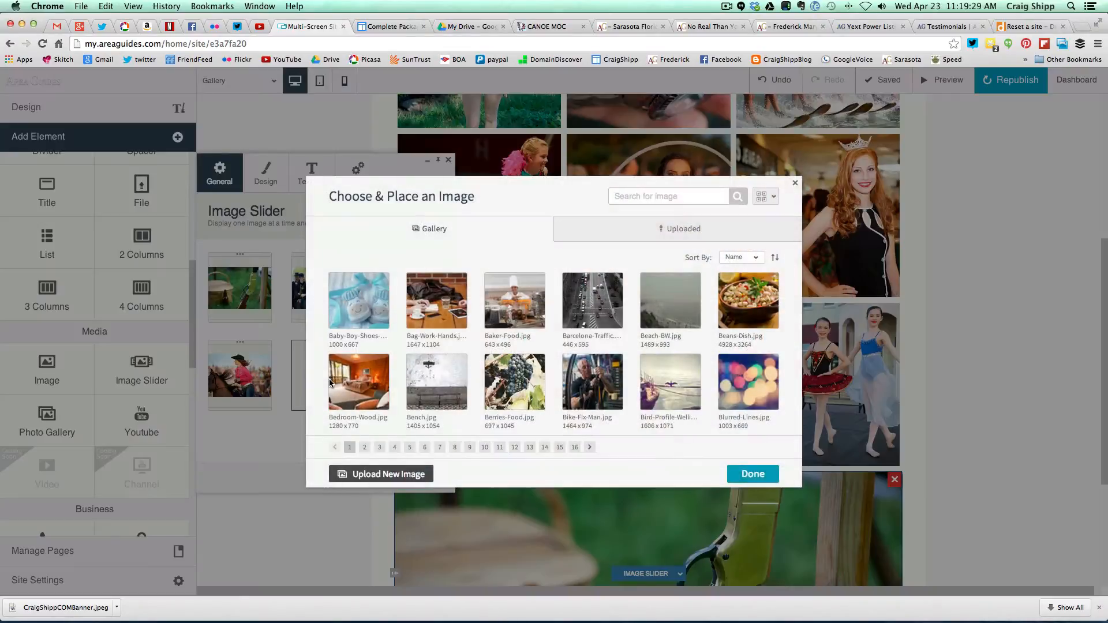
pyautogui.click(640, 232)
pyautogui.click(364, 448)
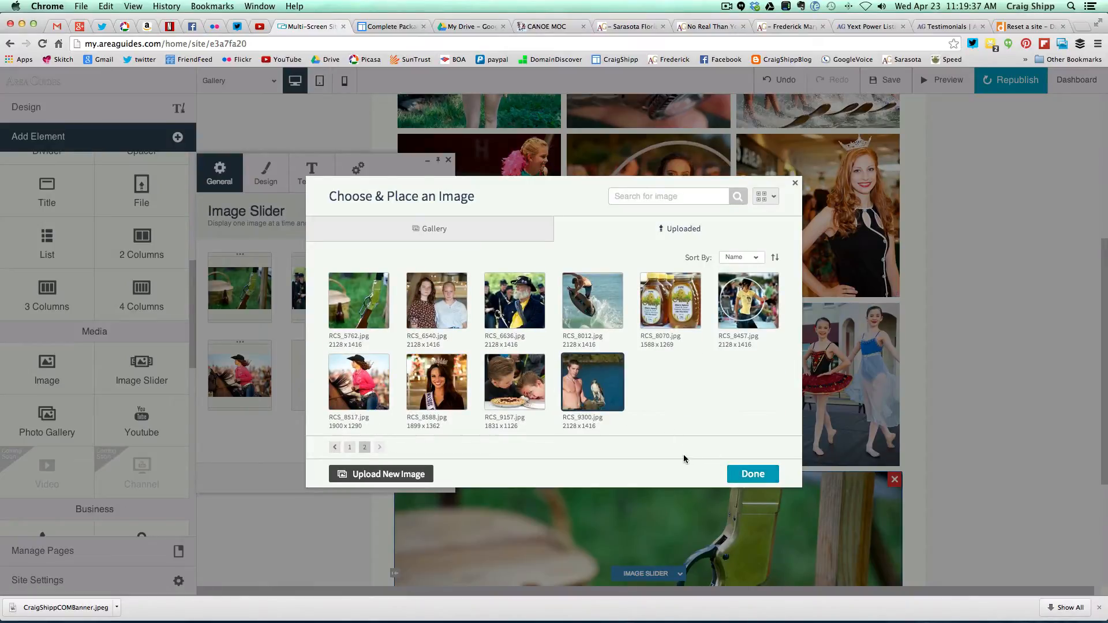
pyautogui.click(746, 474)
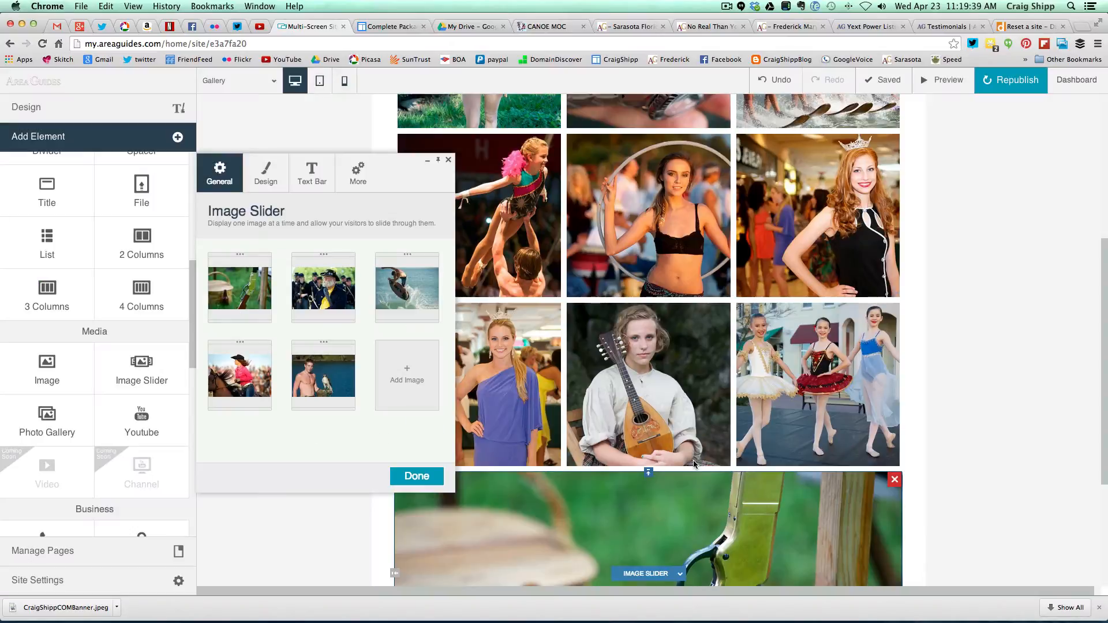
pyautogui.click(403, 377)
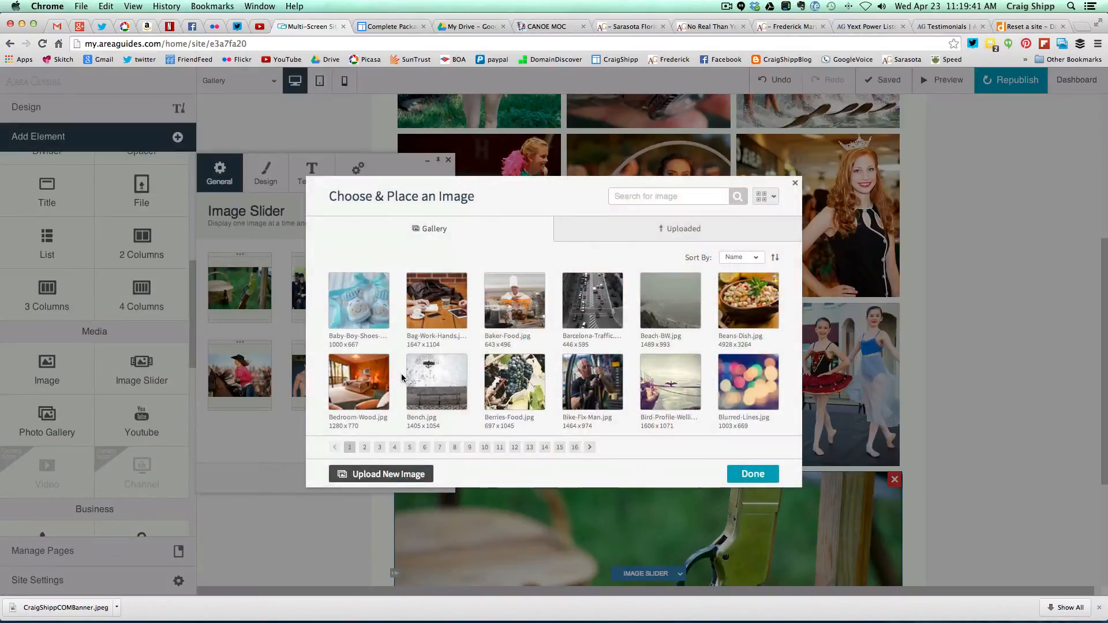
pyautogui.click(634, 231)
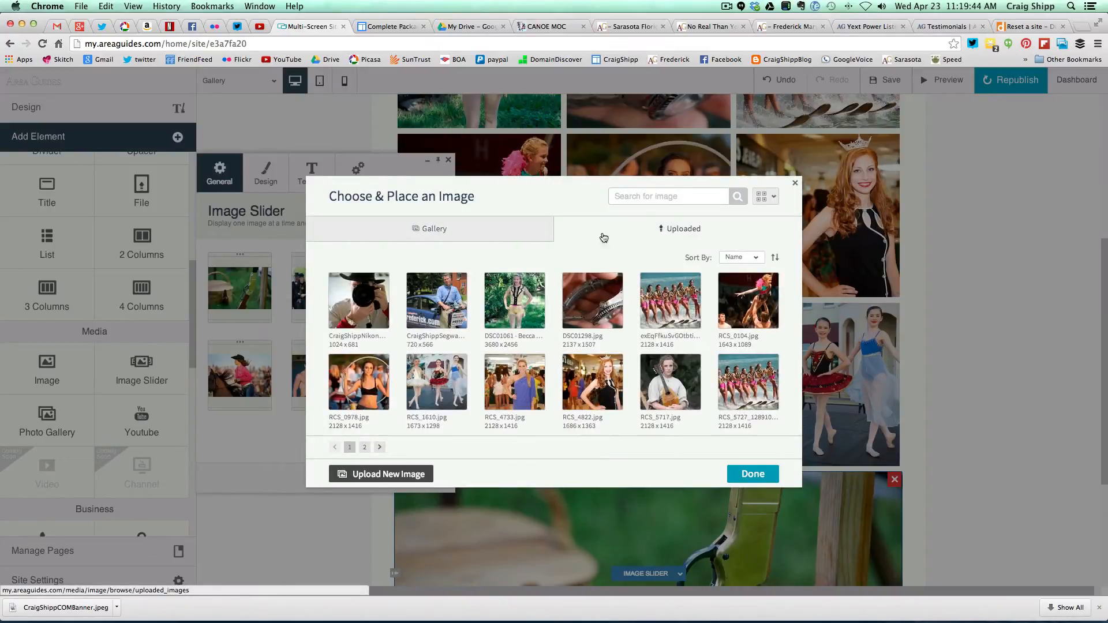
pyautogui.click(365, 448)
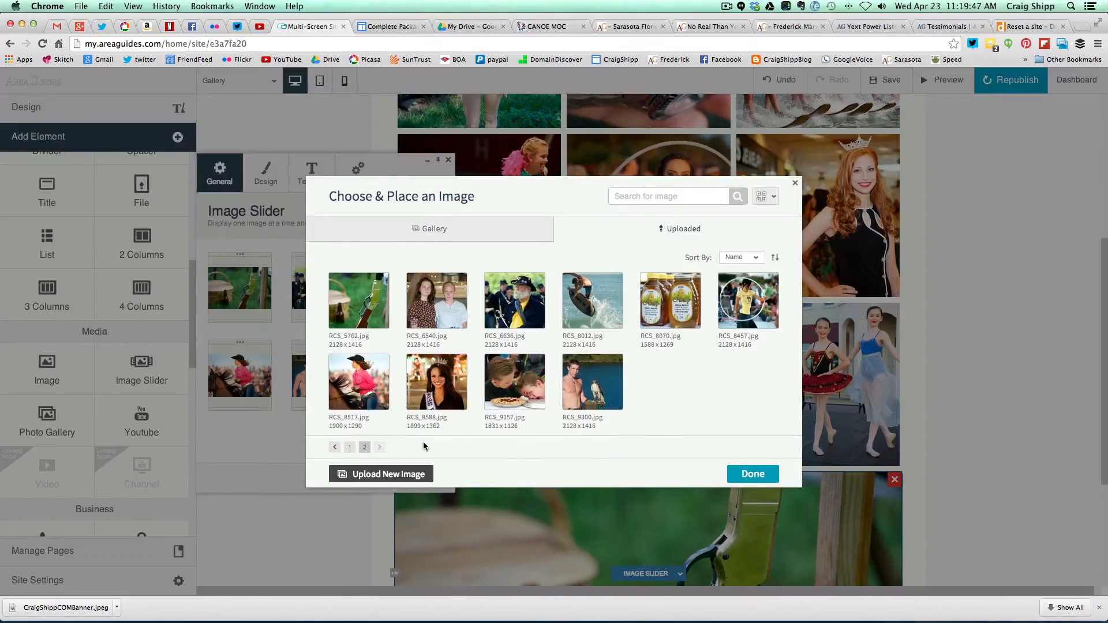
pyautogui.click(506, 405)
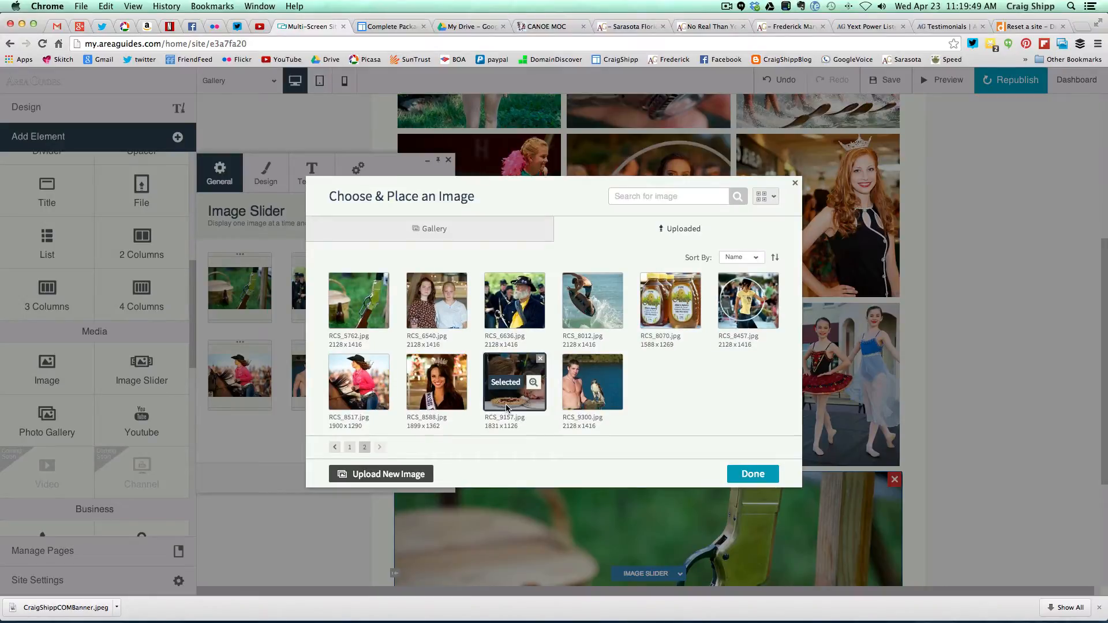
pyautogui.click(741, 474)
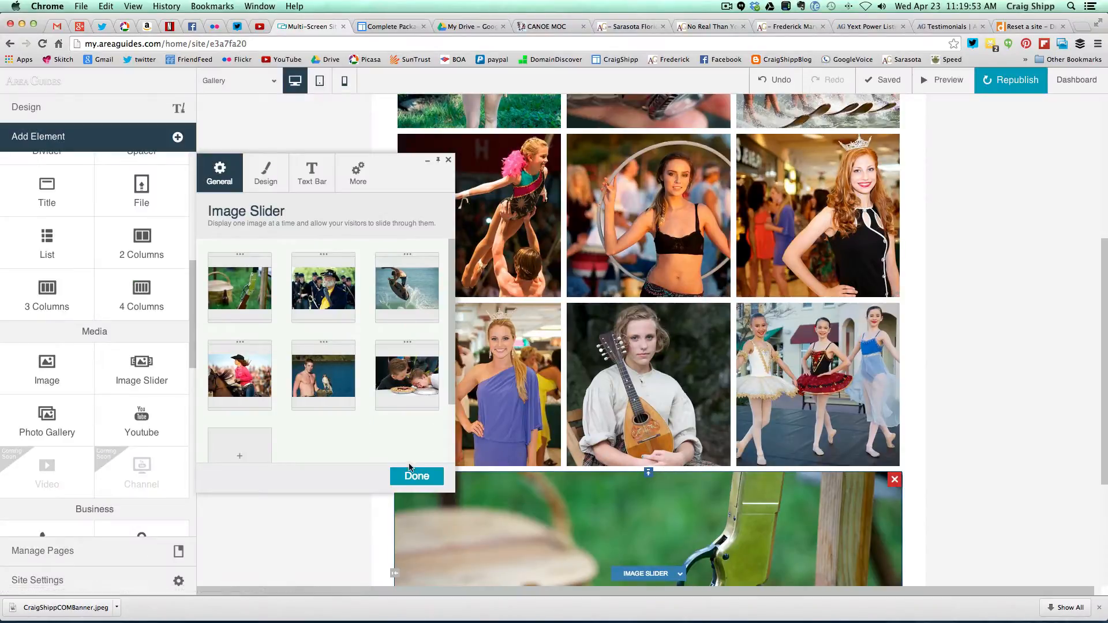
# - Add the RCS_8457 and honey-jar RCS_8070.jpg photos to the slider
pyautogui.click(239, 452)
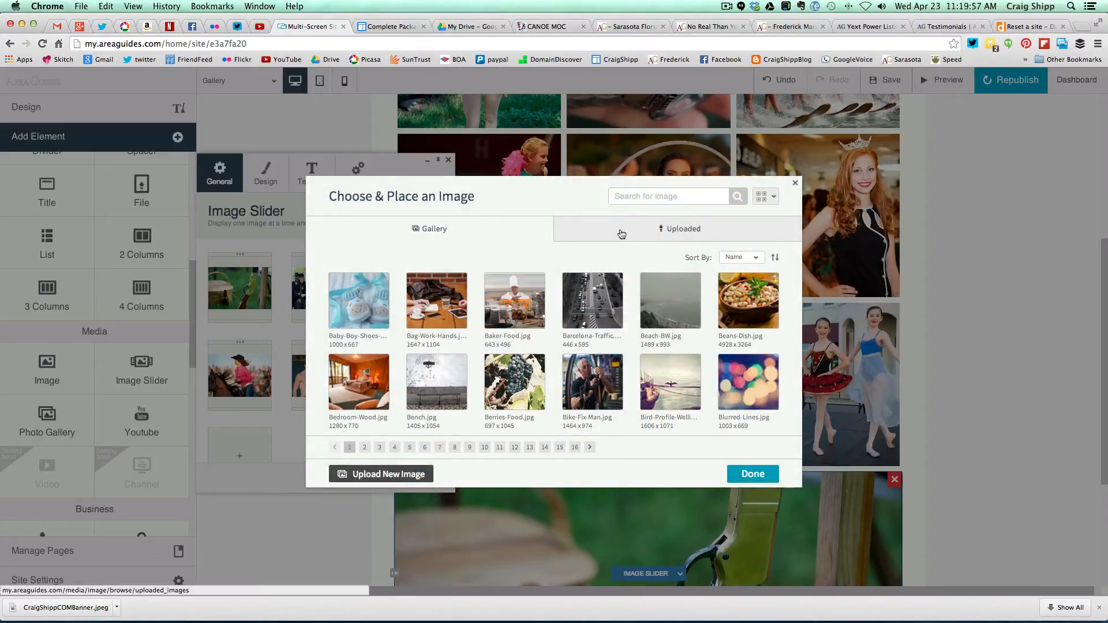
pyautogui.click(621, 234)
pyautogui.click(364, 447)
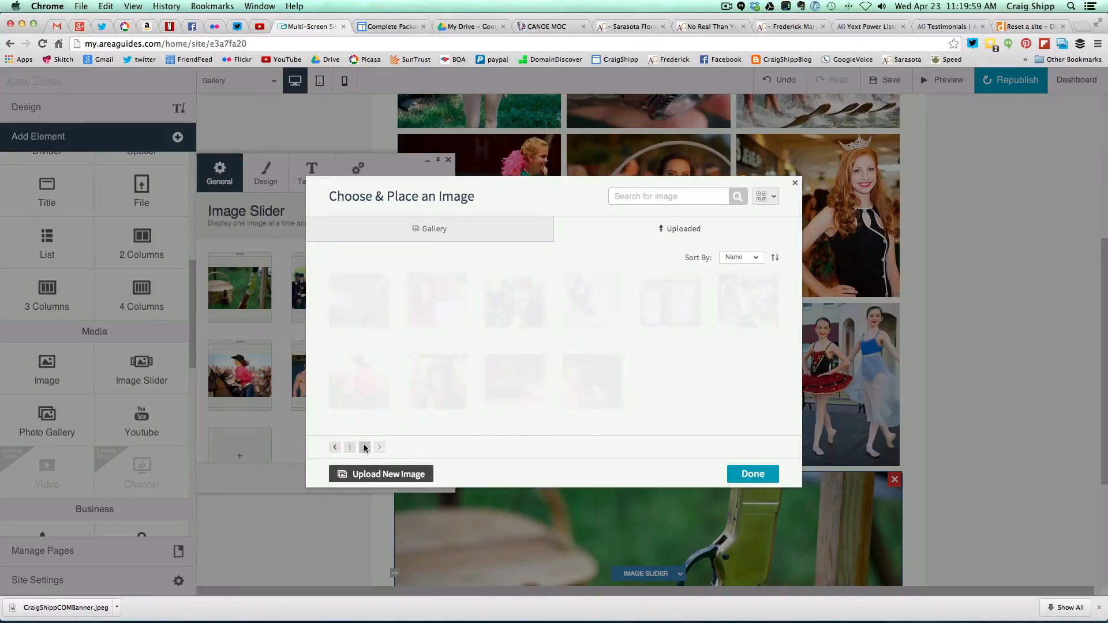
pyautogui.moveTo(723, 346)
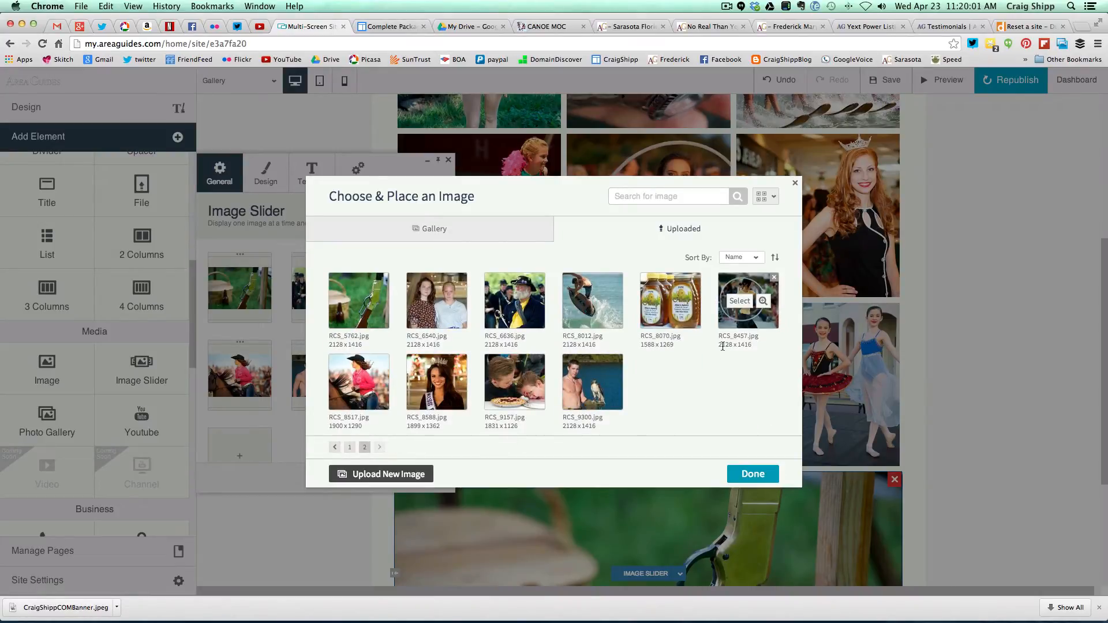
pyautogui.click(739, 320)
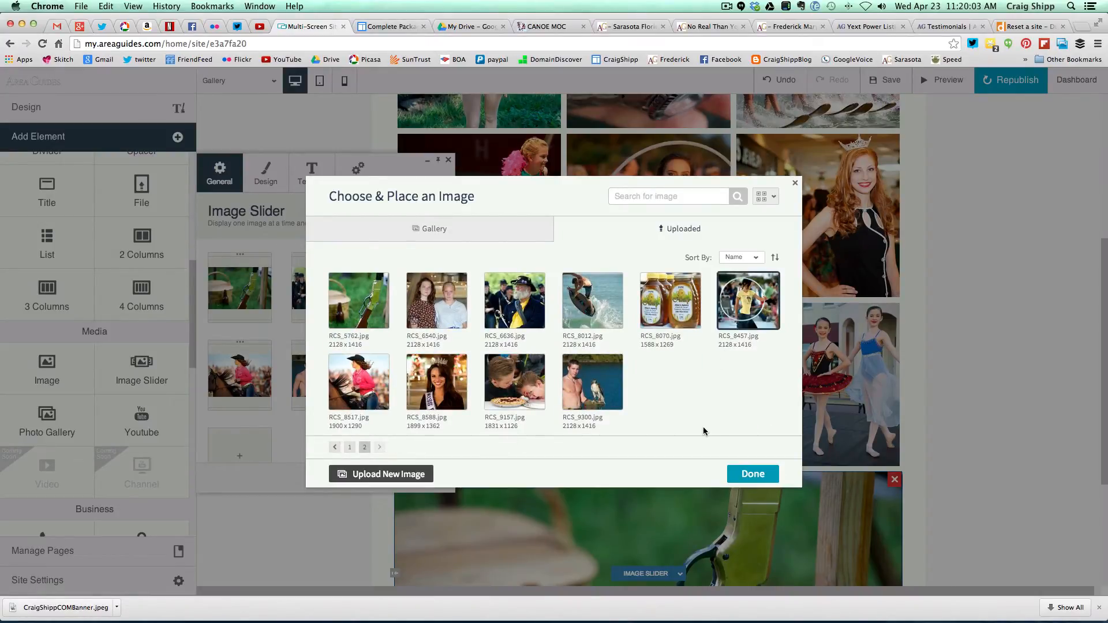
pyautogui.click(744, 475)
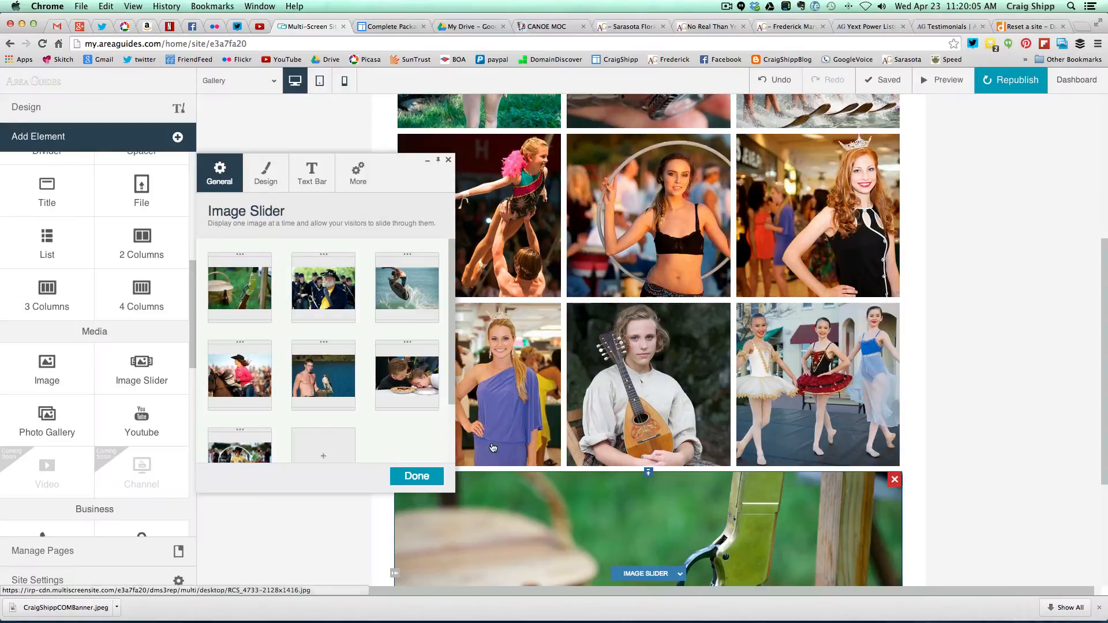
pyautogui.click(330, 445)
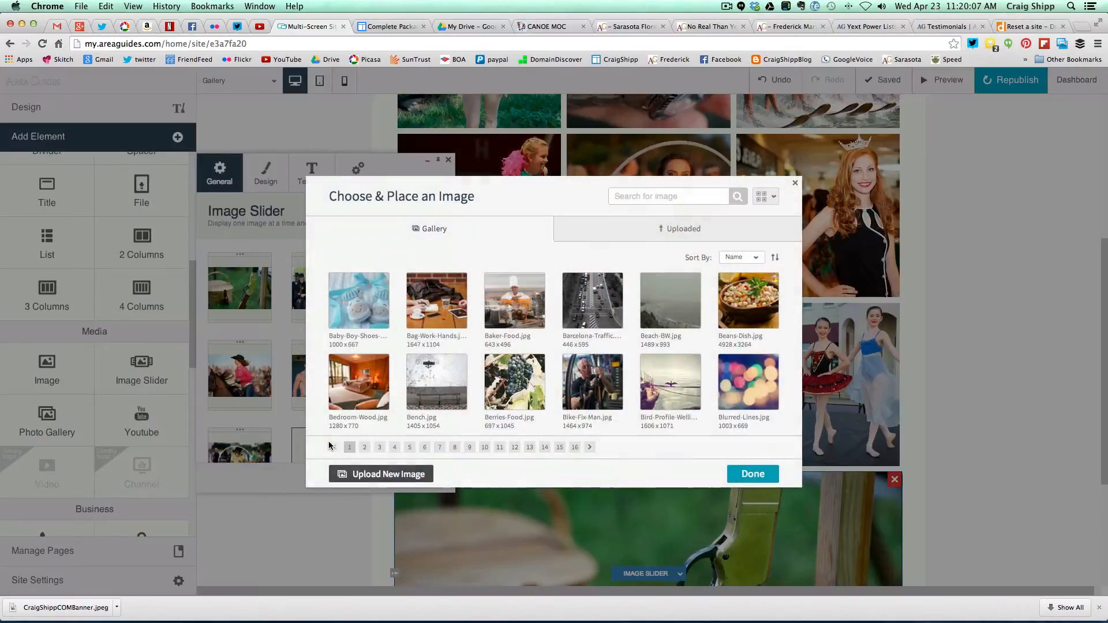
pyautogui.click(597, 232)
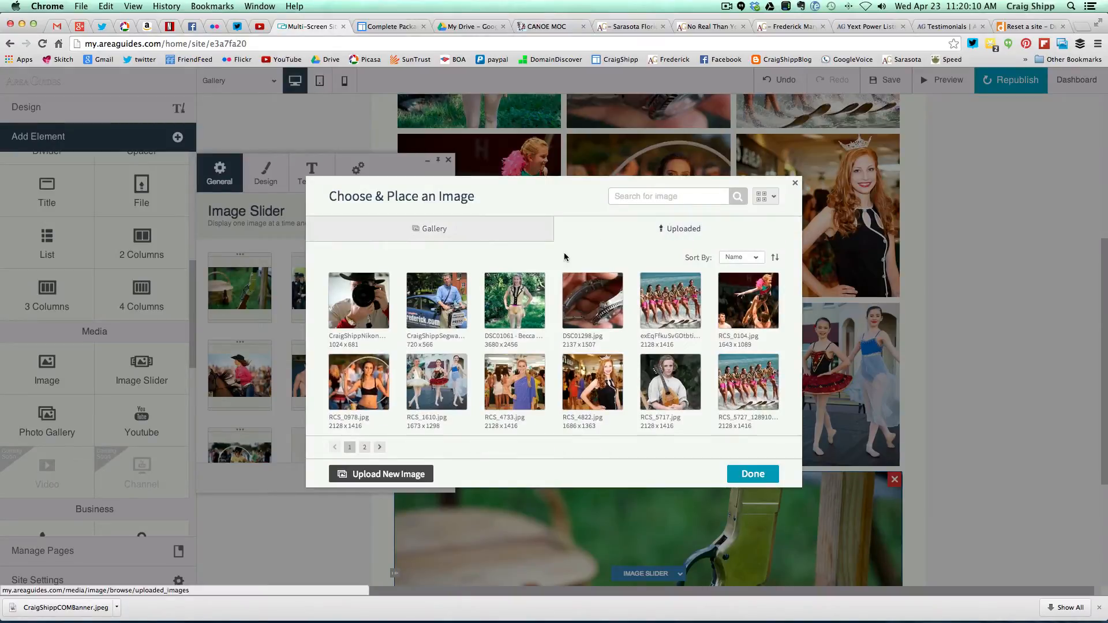
pyautogui.click(365, 448)
pyautogui.click(670, 301)
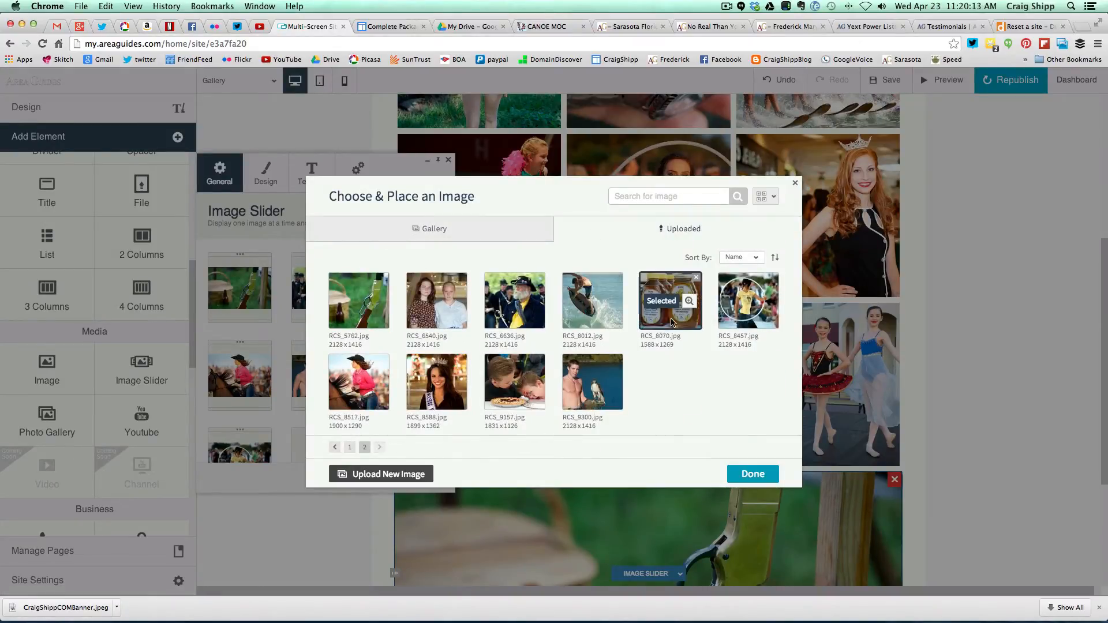
pyautogui.click(741, 477)
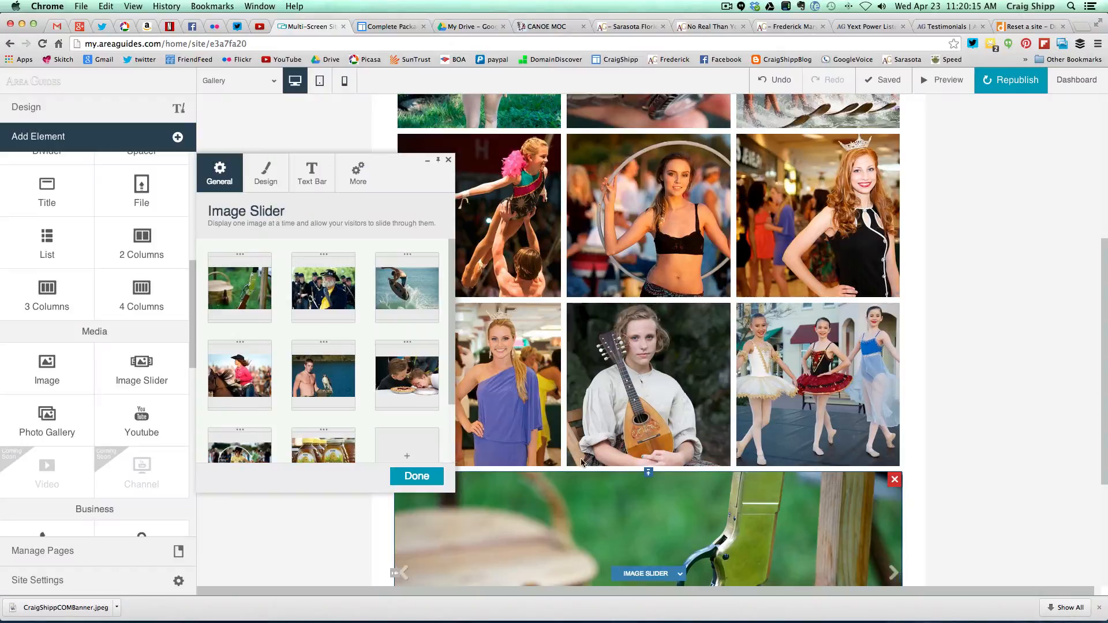
# - Add RCS_0978.jpg to the slider and finish editing its images
pyautogui.click(397, 447)
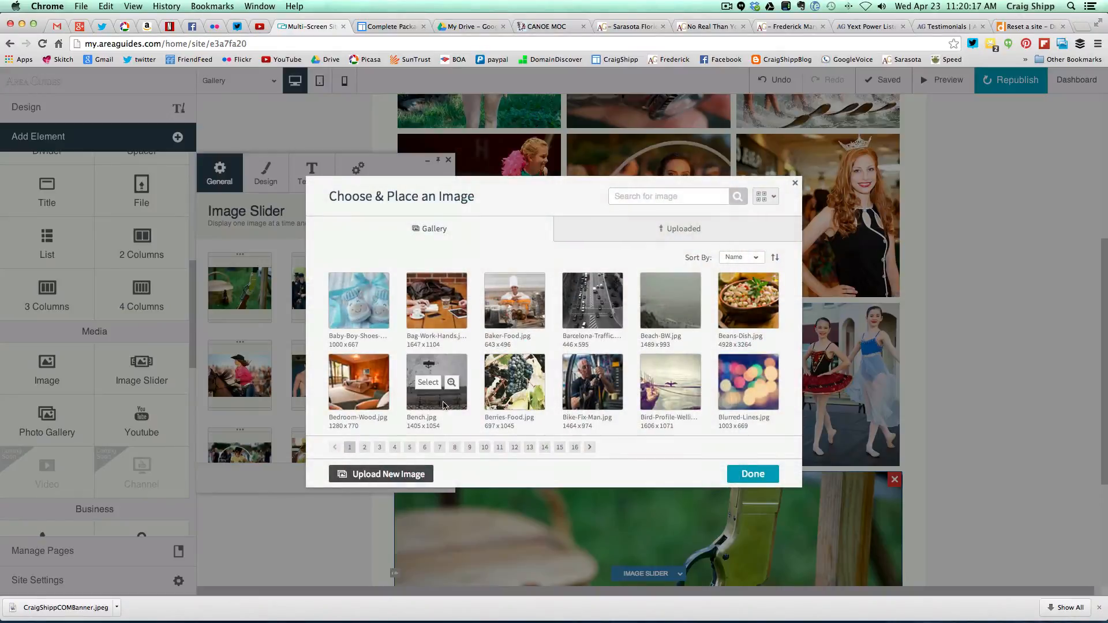
pyautogui.click(608, 232)
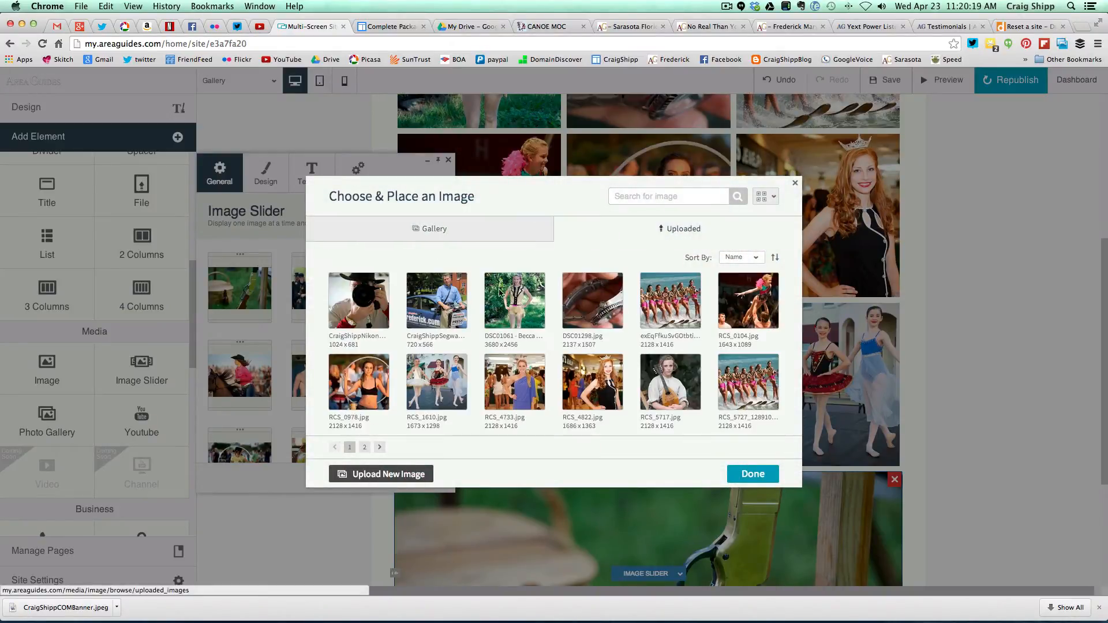
pyautogui.click(357, 402)
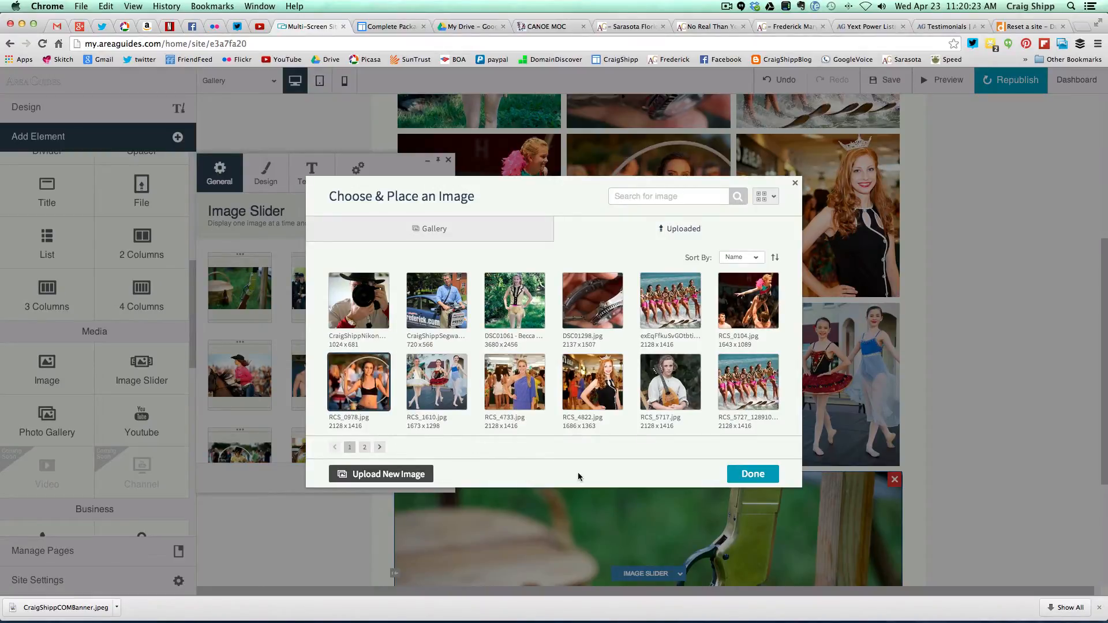
pyautogui.click(745, 476)
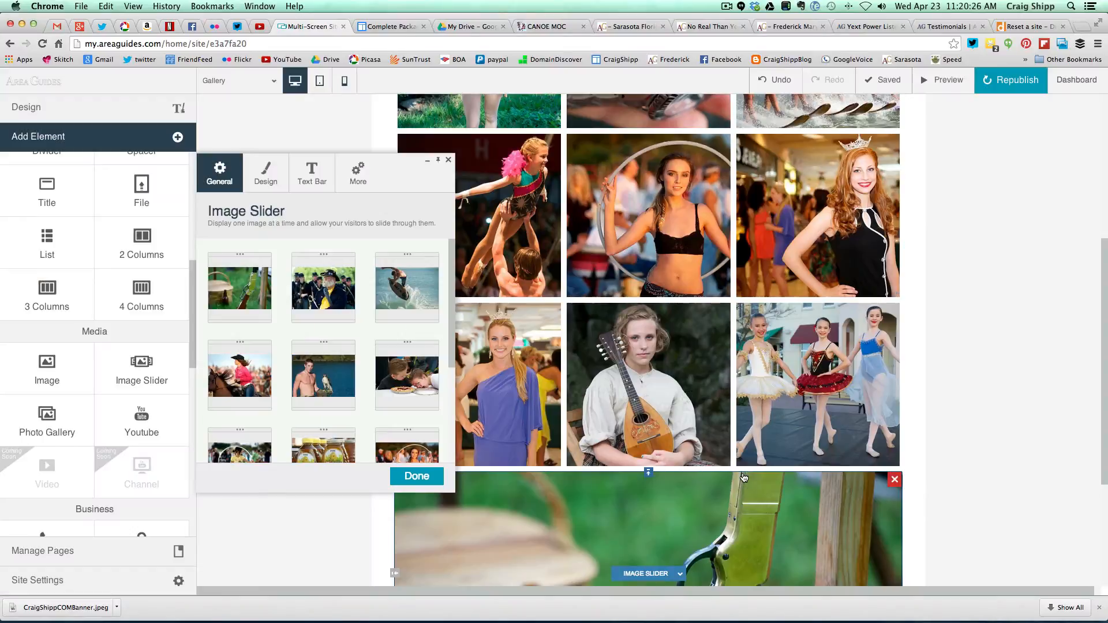
pyautogui.click(417, 477)
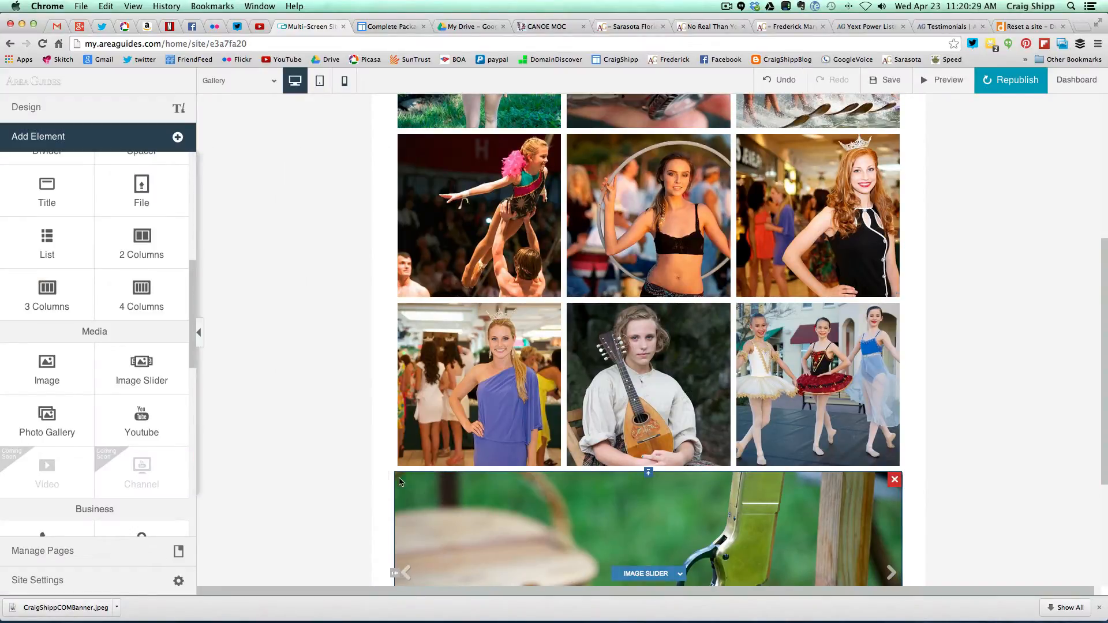
pyautogui.scroll(-5, 331, 489)
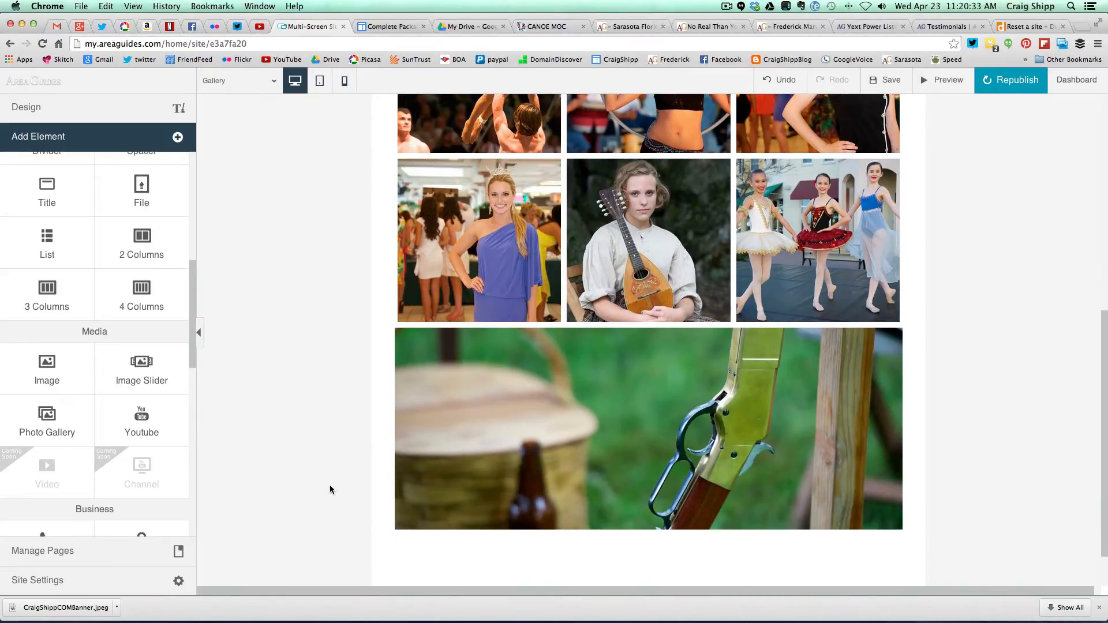
pyautogui.scroll(-2, 330, 490)
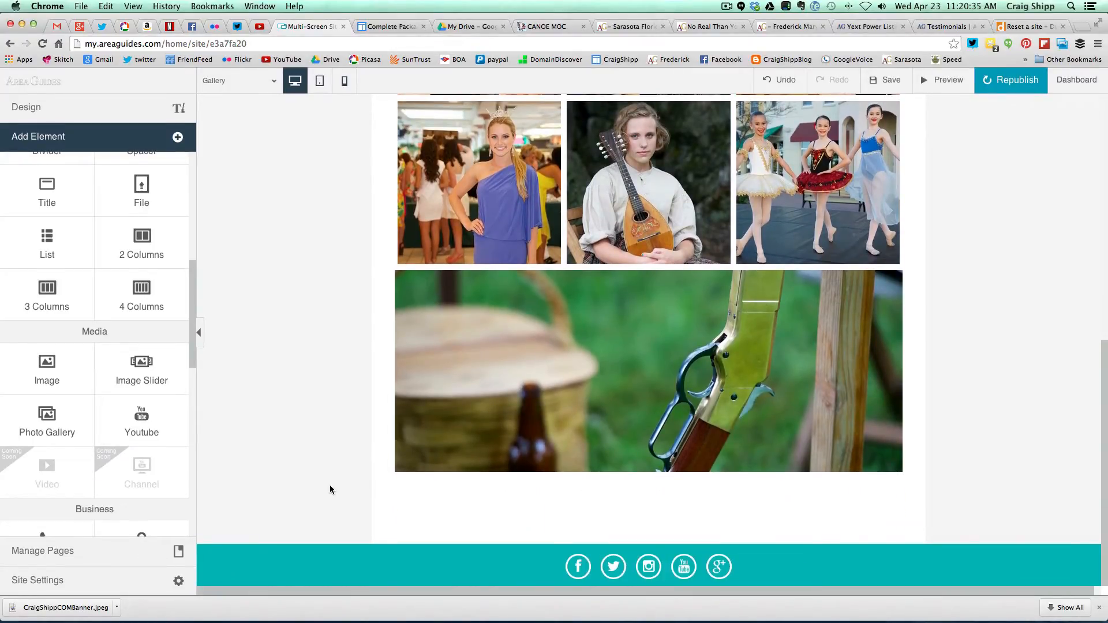
pyautogui.scroll(3, 330, 489)
pyautogui.scroll(8, 330, 488)
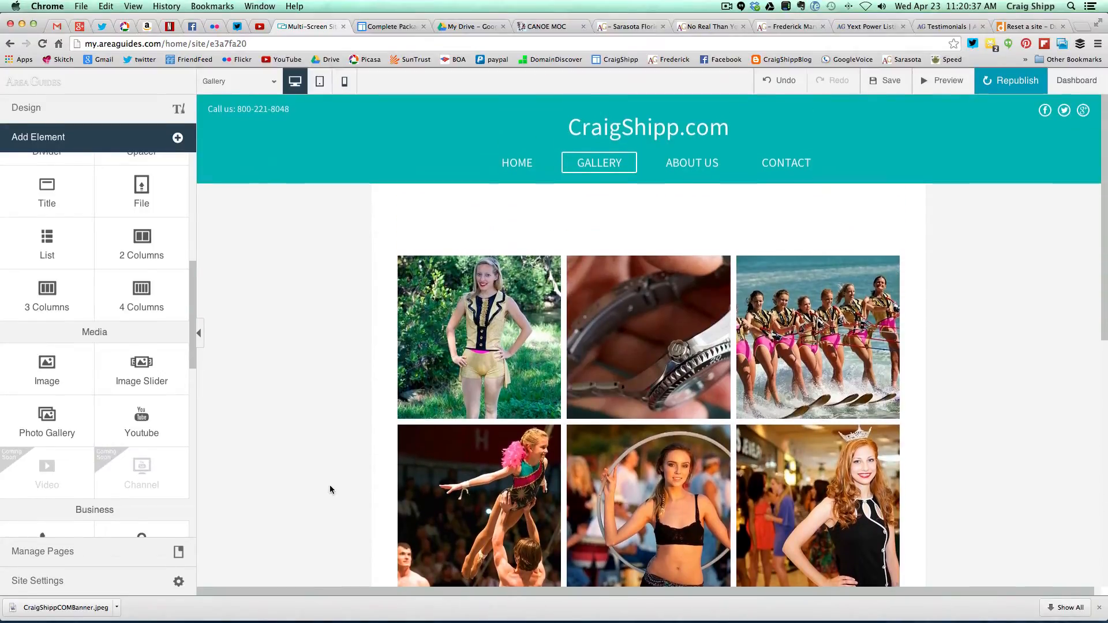
# - Republish the site and copy its new published address
pyautogui.click(1008, 80)
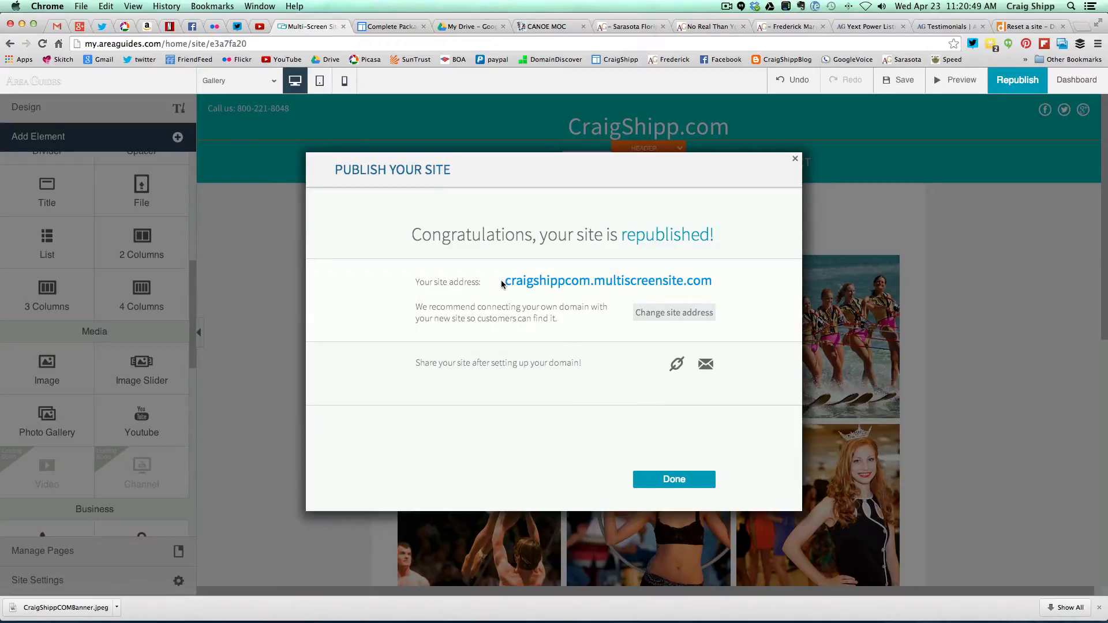
pyautogui.moveTo(502, 283)
pyautogui.mouseDown()
pyautogui.moveTo(752, 289)
pyautogui.moveTo(507, 281)
pyautogui.mouseUp()
pyautogui.press('super+c')
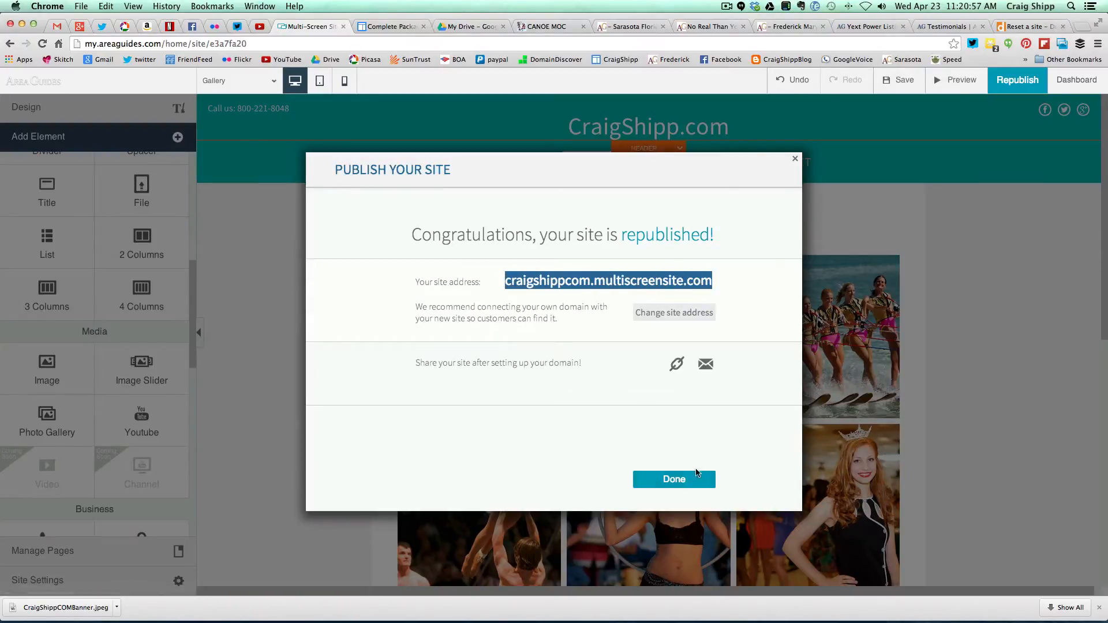
pyautogui.click(687, 482)
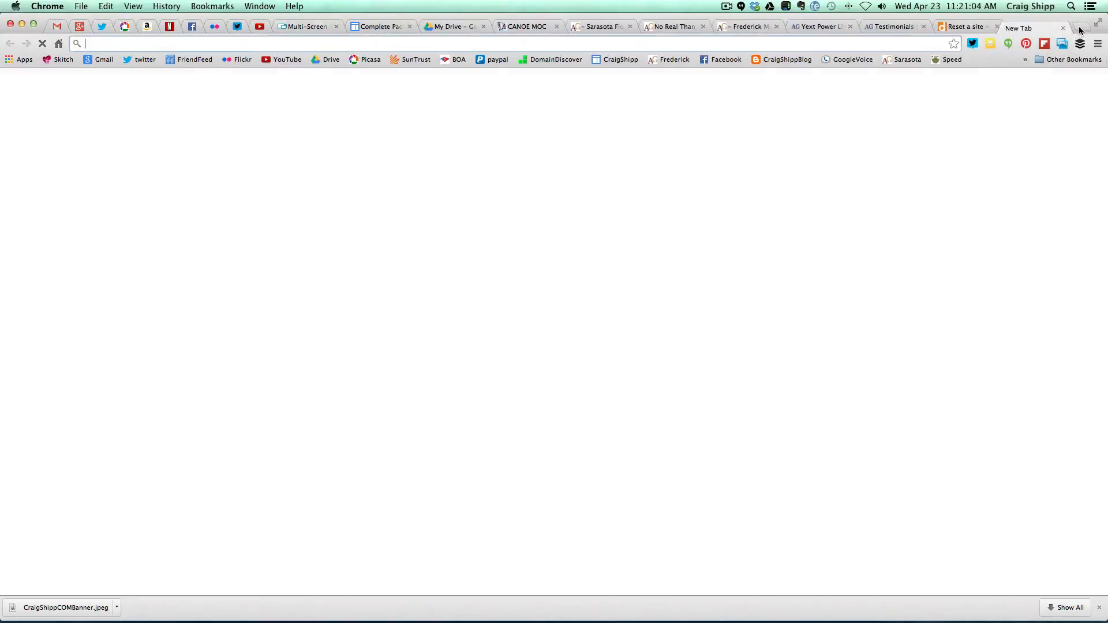
pyautogui.click(1081, 26)
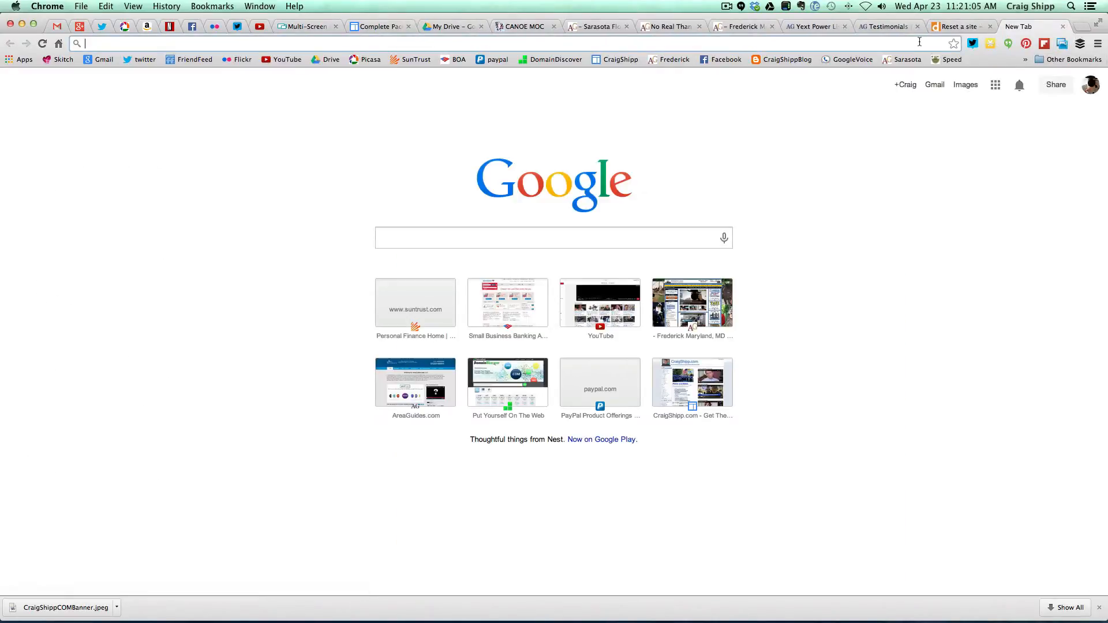
# - Load the copied multiscreensite address and browse the live Contact, Home and Gallery pages
pyautogui.press('super+v')
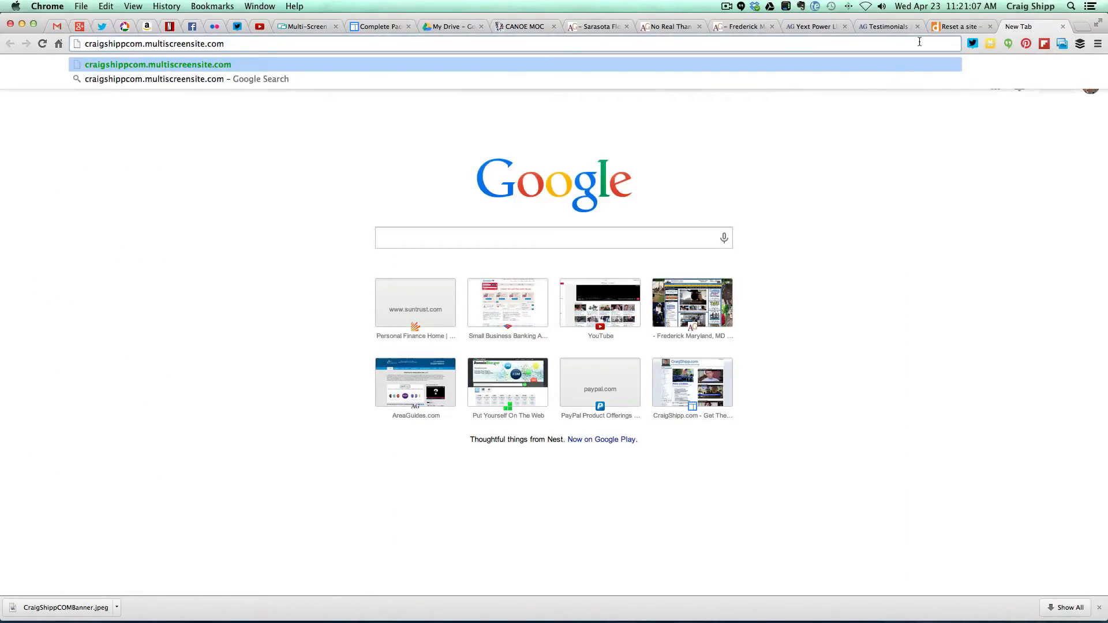
pyautogui.press('Return')
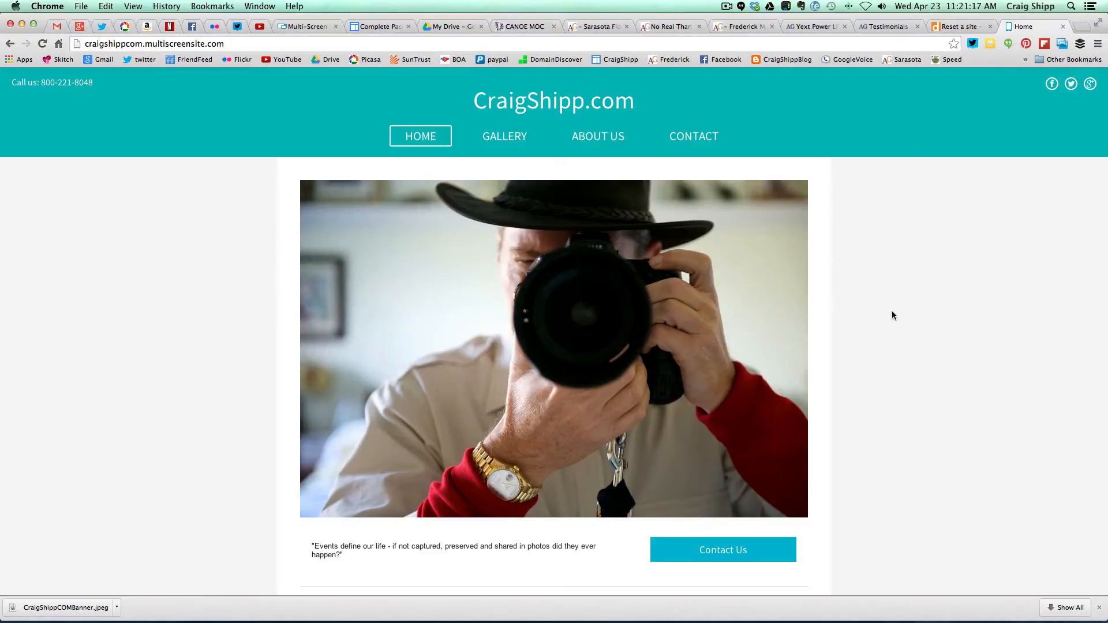
pyautogui.scroll(-3, 890, 315)
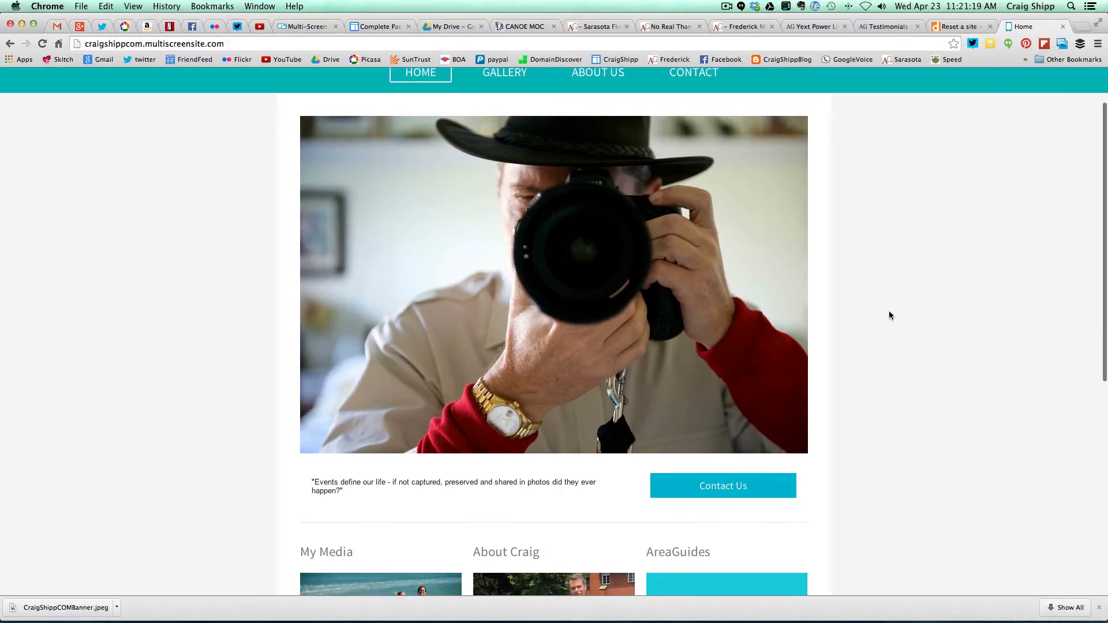
pyautogui.scroll(-5, 890, 315)
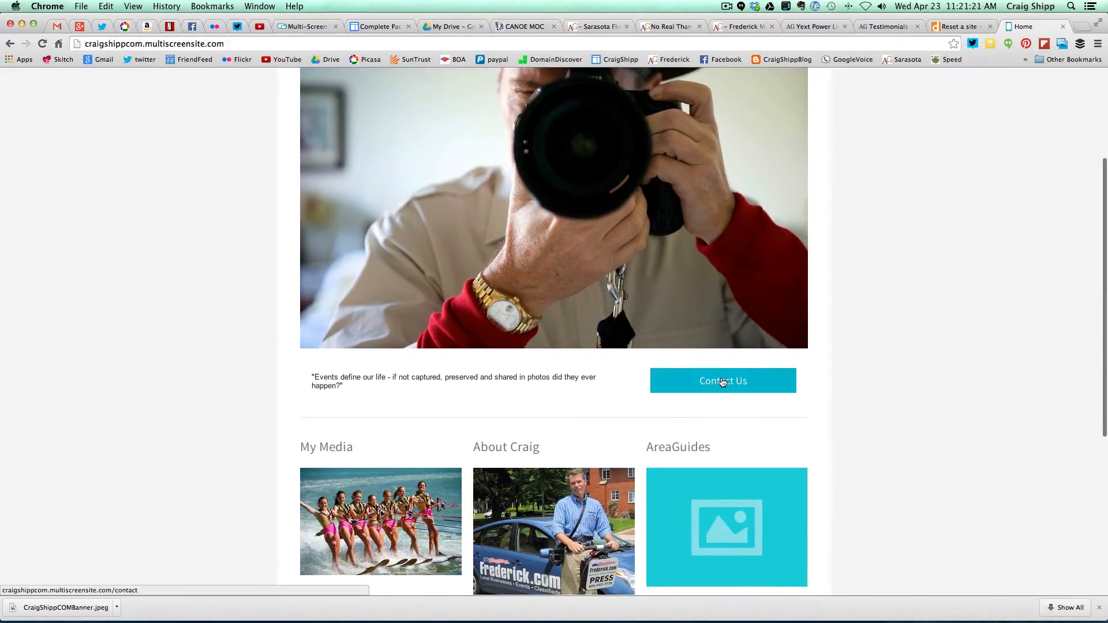
pyautogui.click(722, 382)
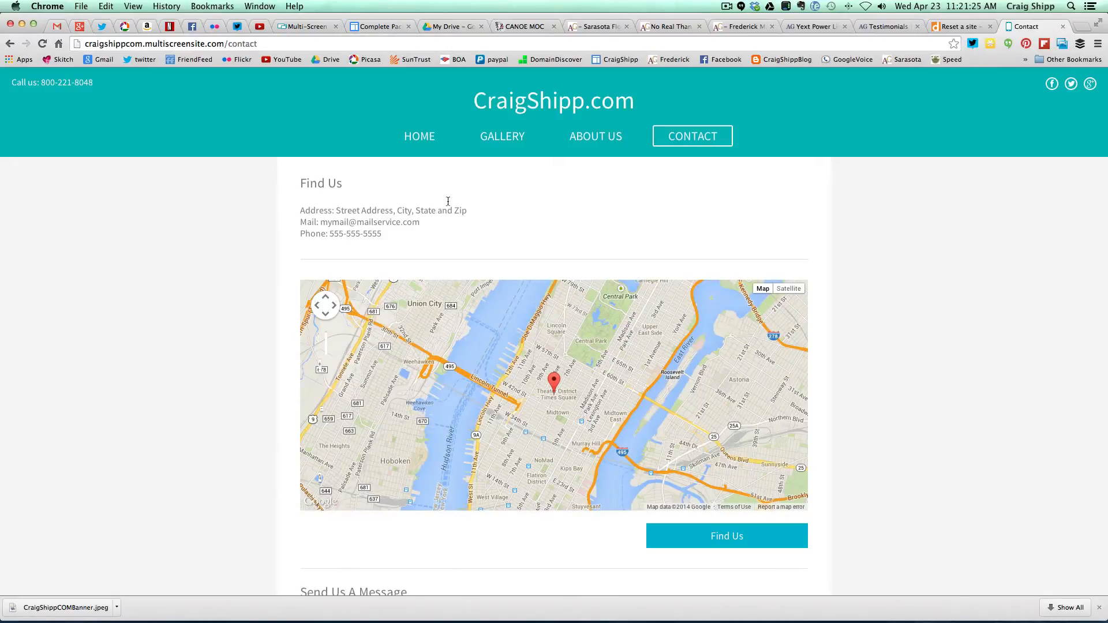
pyautogui.click(417, 137)
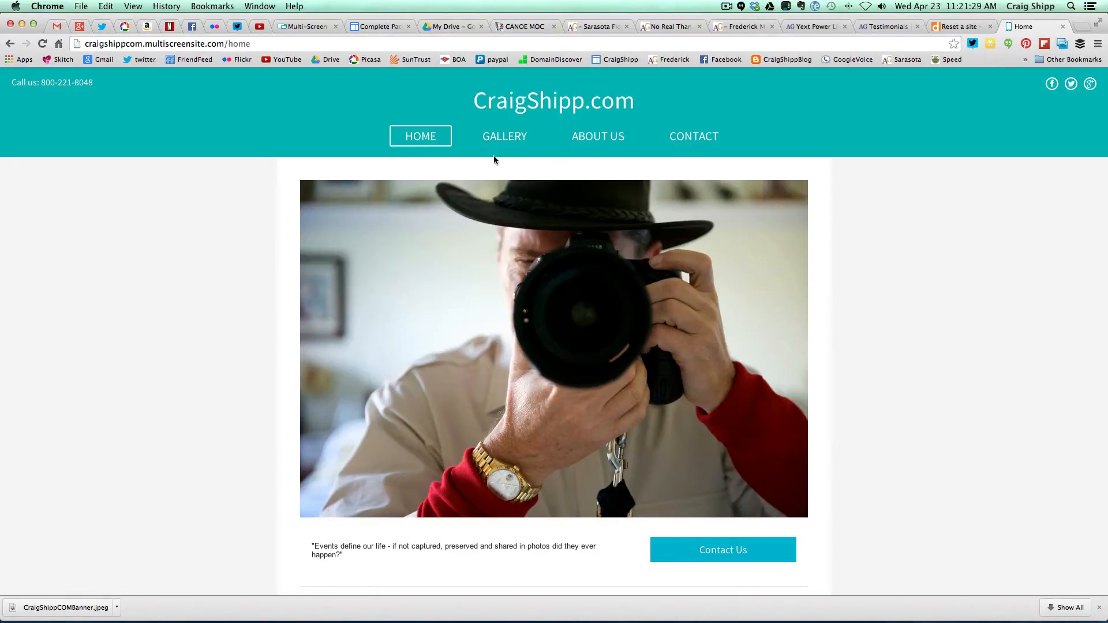
pyautogui.click(503, 140)
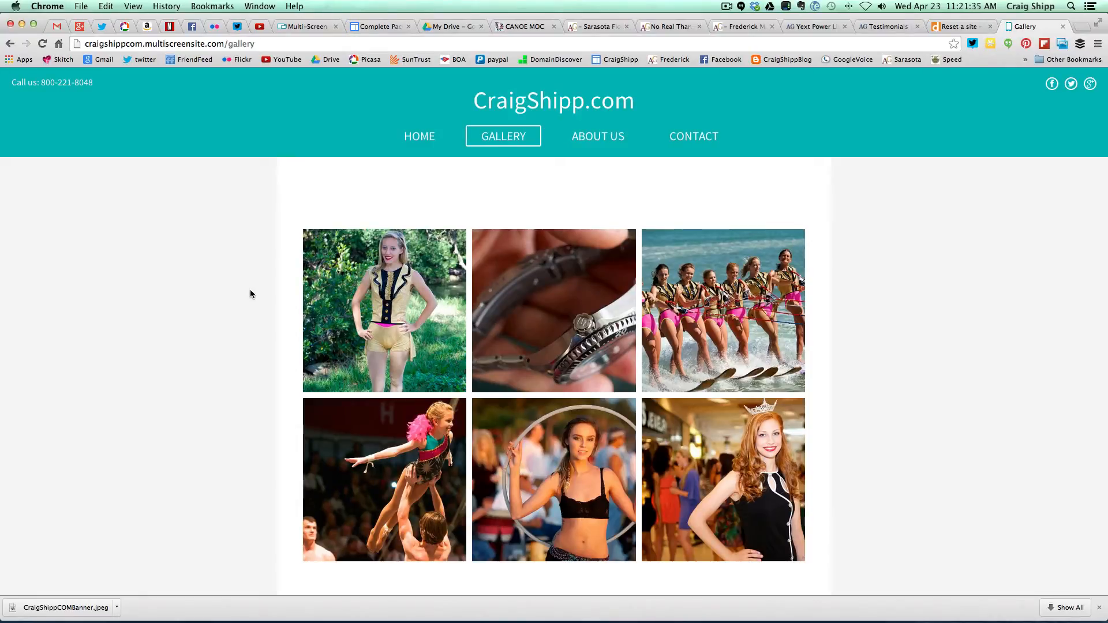
pyautogui.scroll(-3, 250, 291)
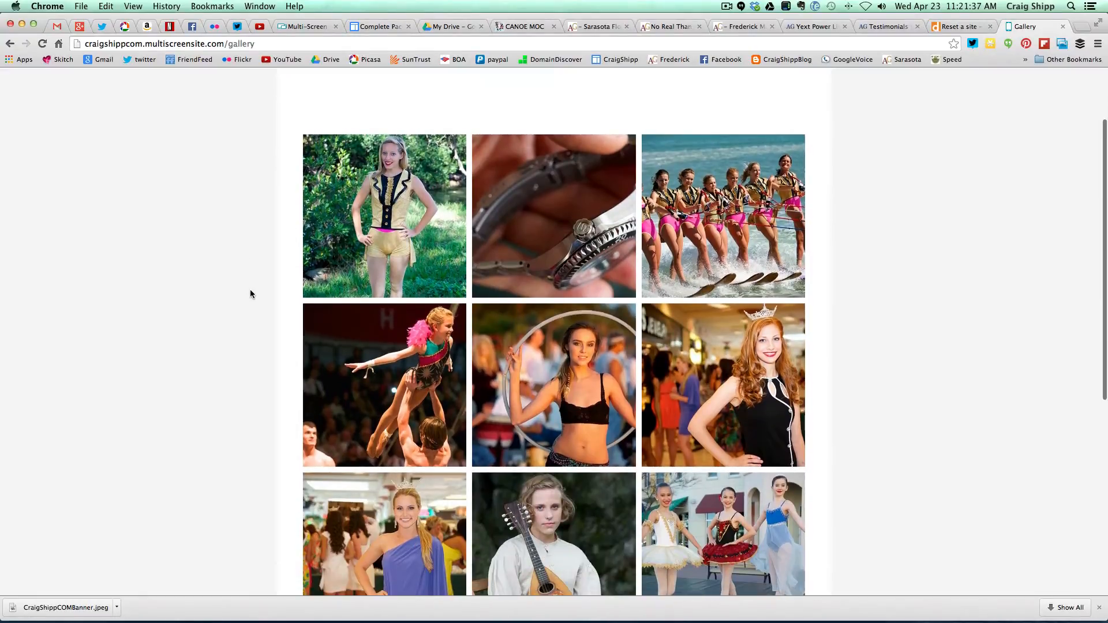
pyautogui.scroll(-3, 251, 294)
pyautogui.scroll(2, 251, 294)
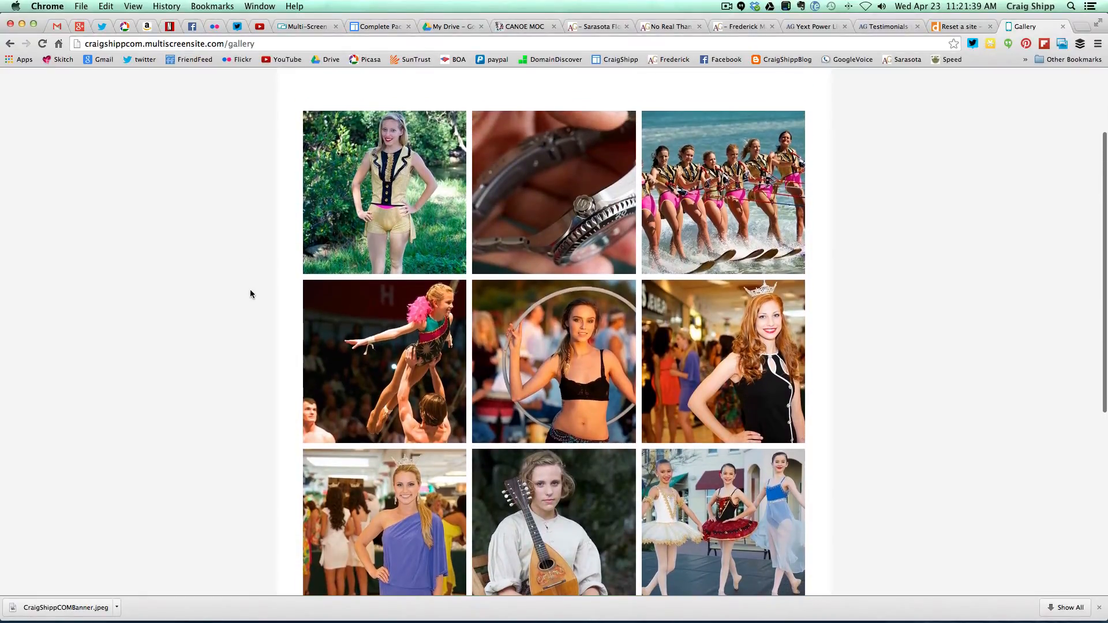
pyautogui.click(359, 231)
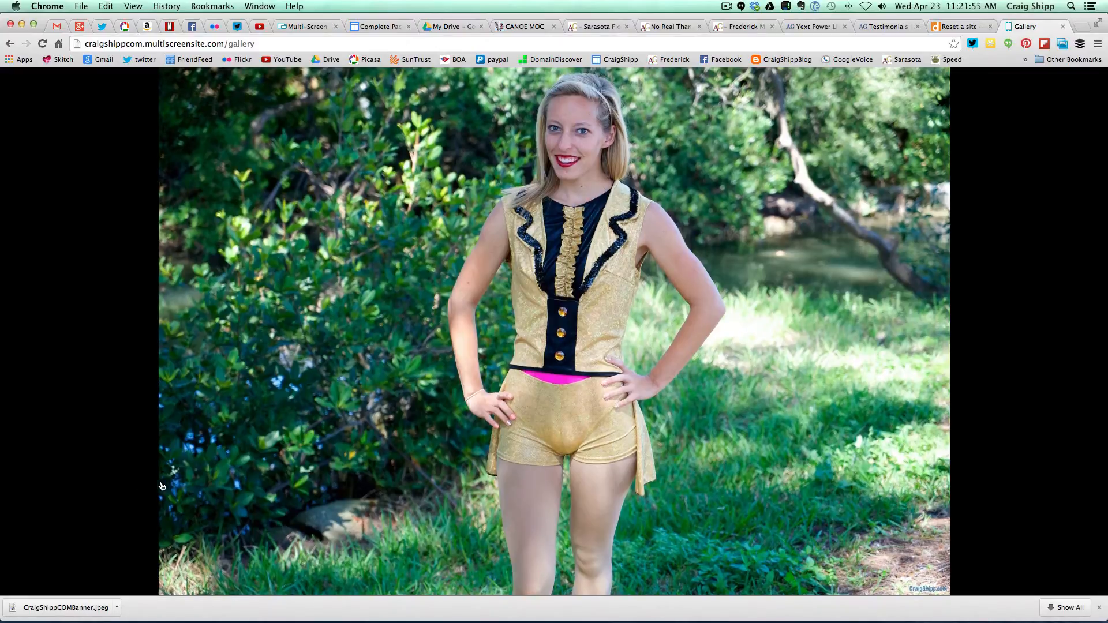
pyautogui.moveTo(249, 523)
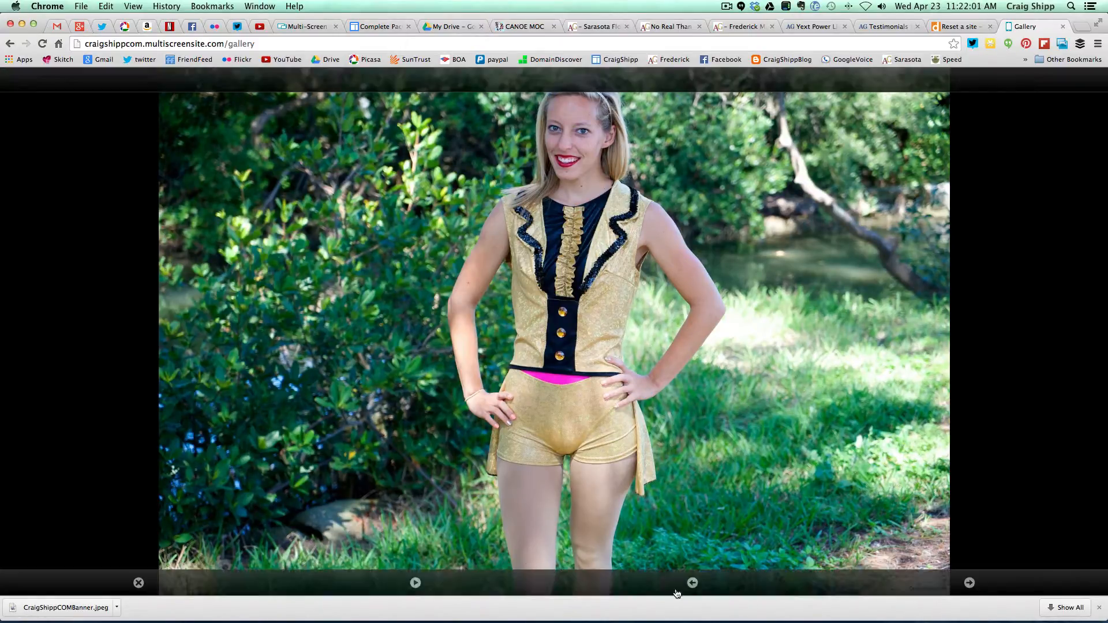
pyautogui.click(692, 585)
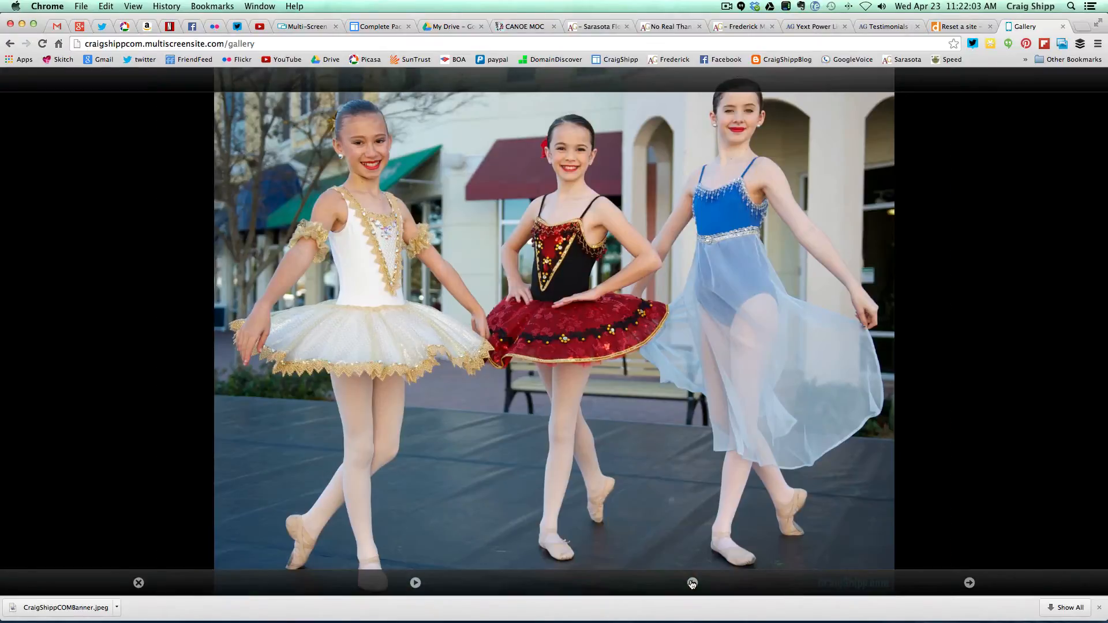
pyautogui.click(692, 584)
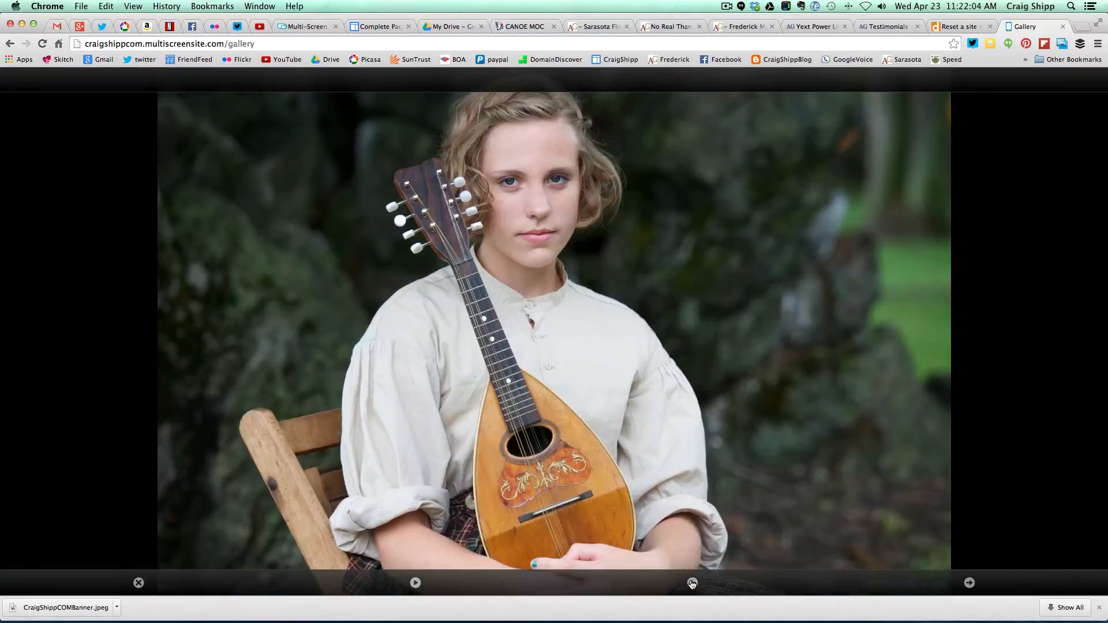
pyautogui.click(139, 583)
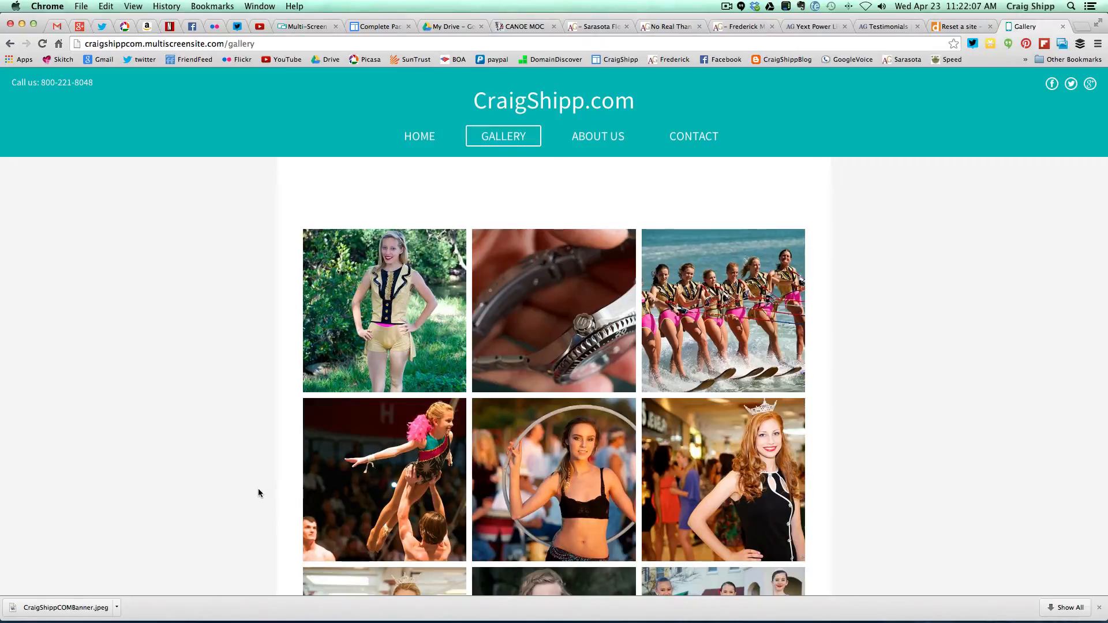
# - Step through every photo in the live slider, then move the Gallery tab beside the editor tab
pyautogui.scroll(-3, 258, 490)
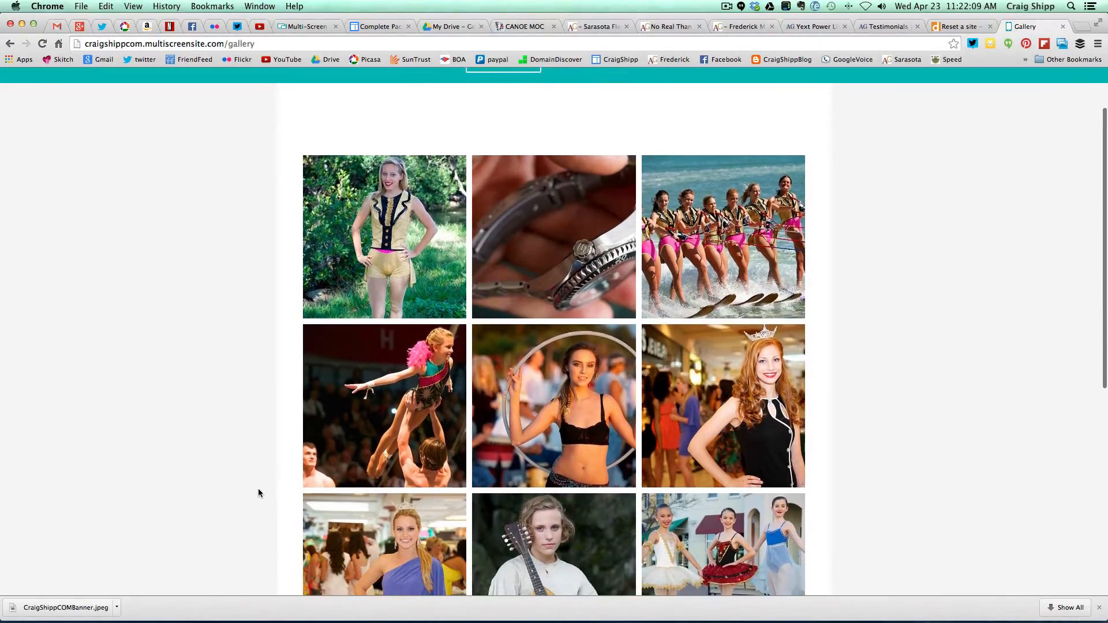
pyautogui.scroll(-5, 258, 491)
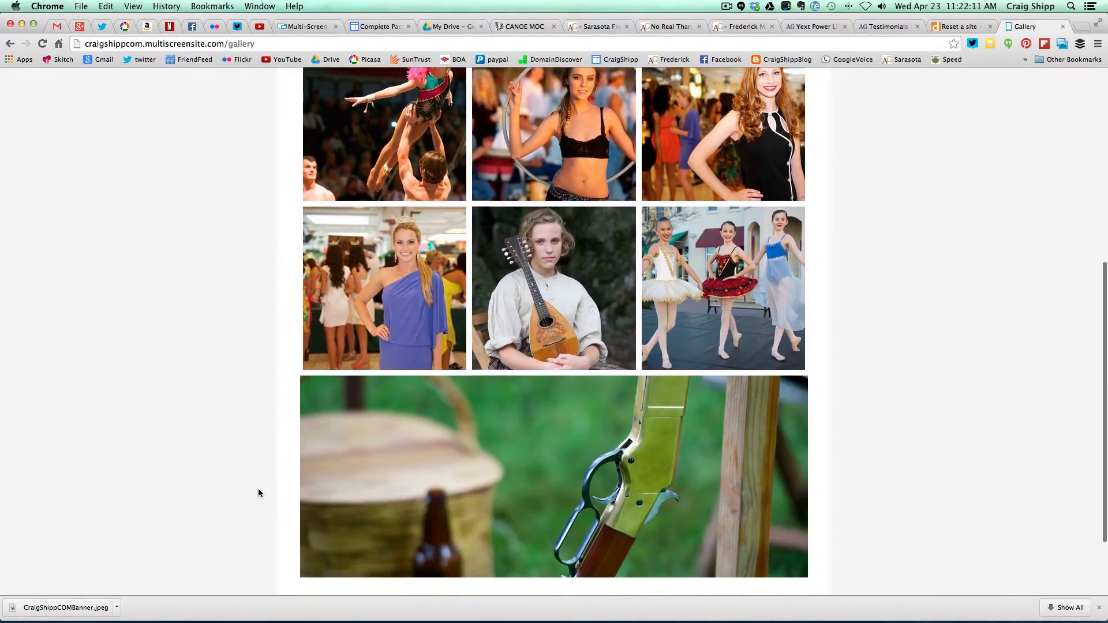
pyautogui.scroll(-2, 258, 491)
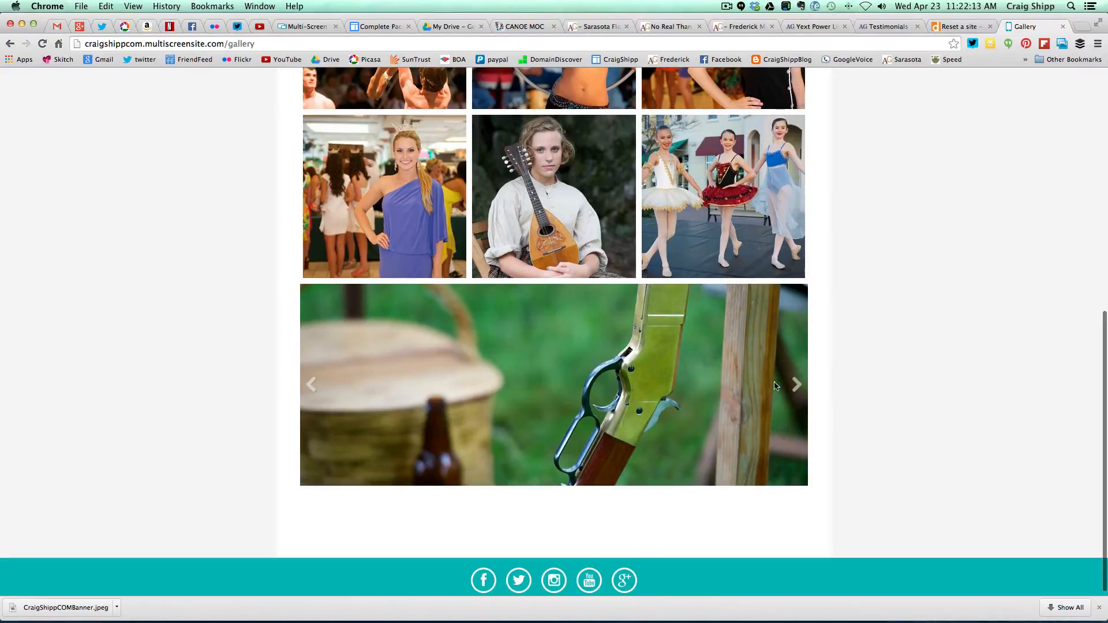
pyautogui.click(797, 386)
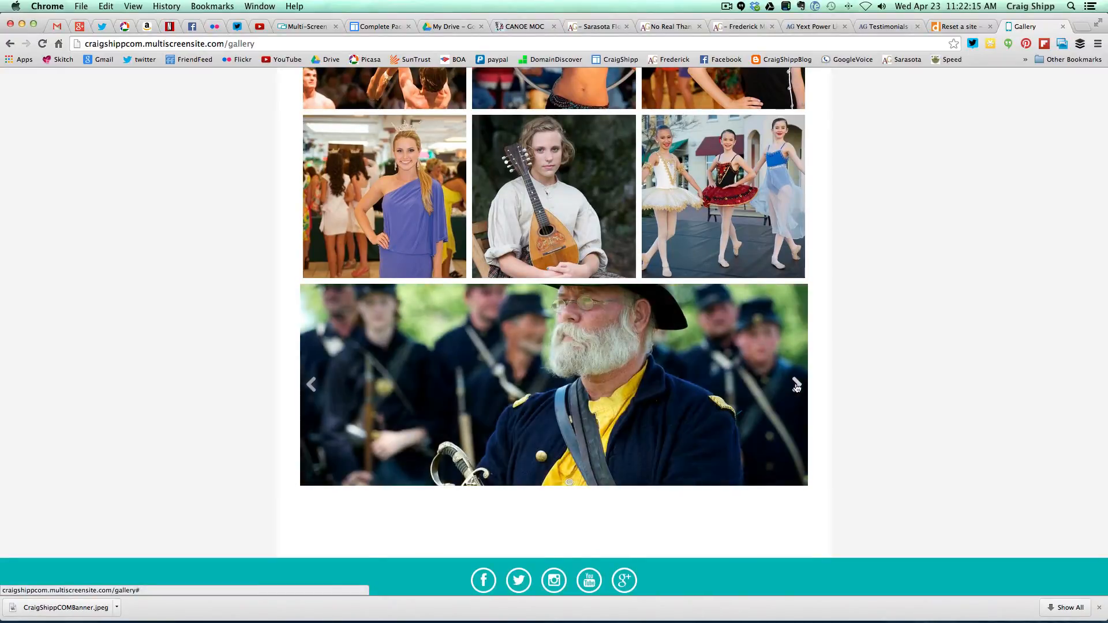
pyautogui.click(797, 386)
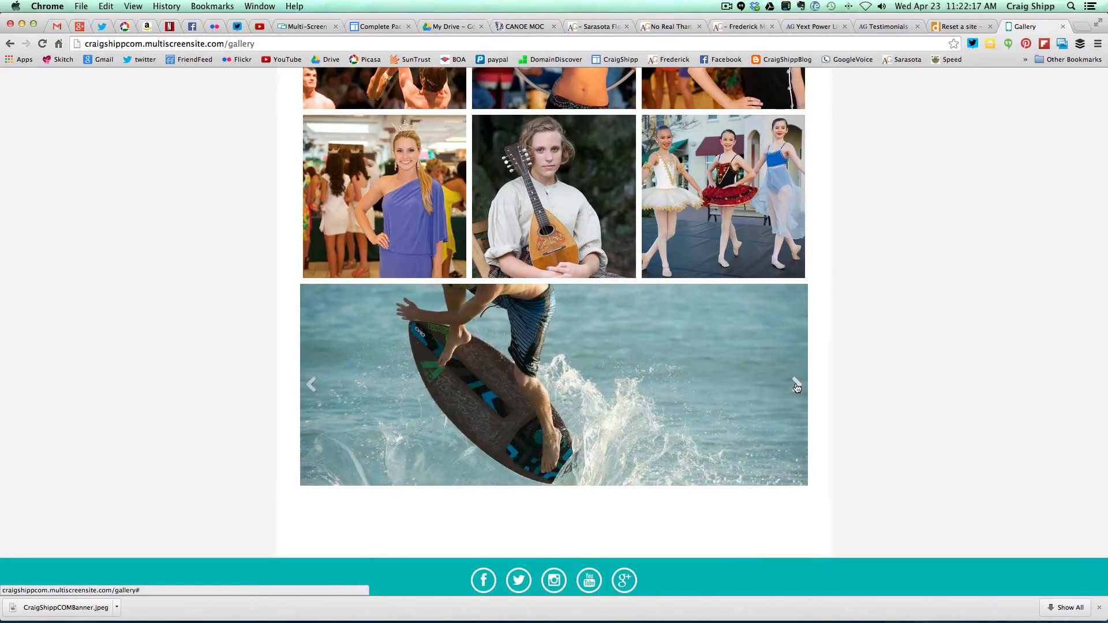
pyautogui.click(796, 385)
pyautogui.click(796, 386)
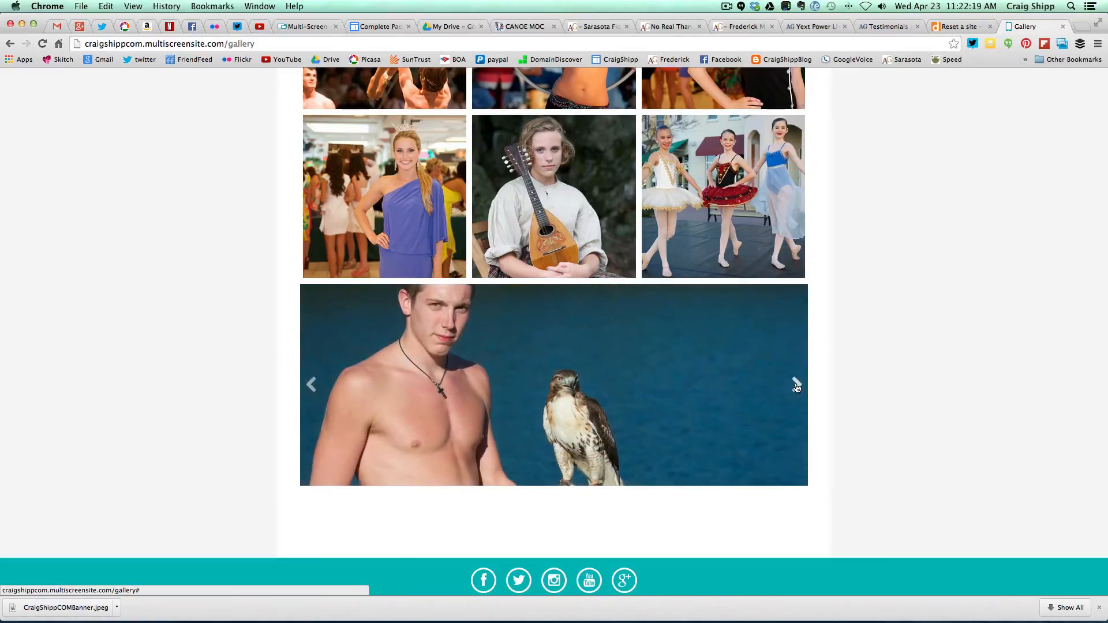
pyautogui.click(796, 385)
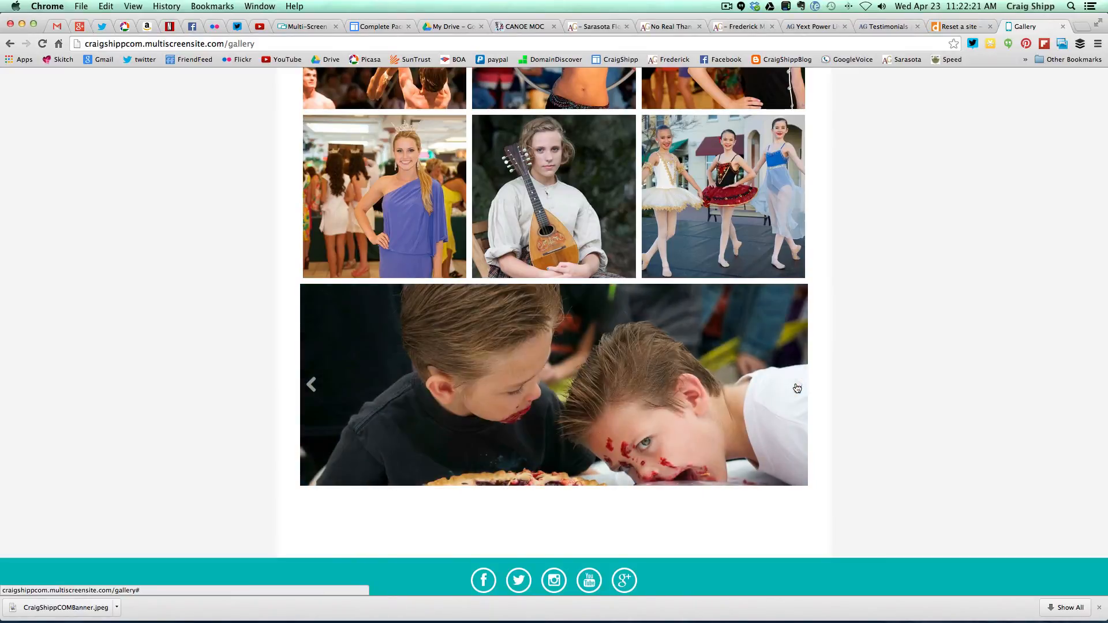
pyautogui.click(797, 386)
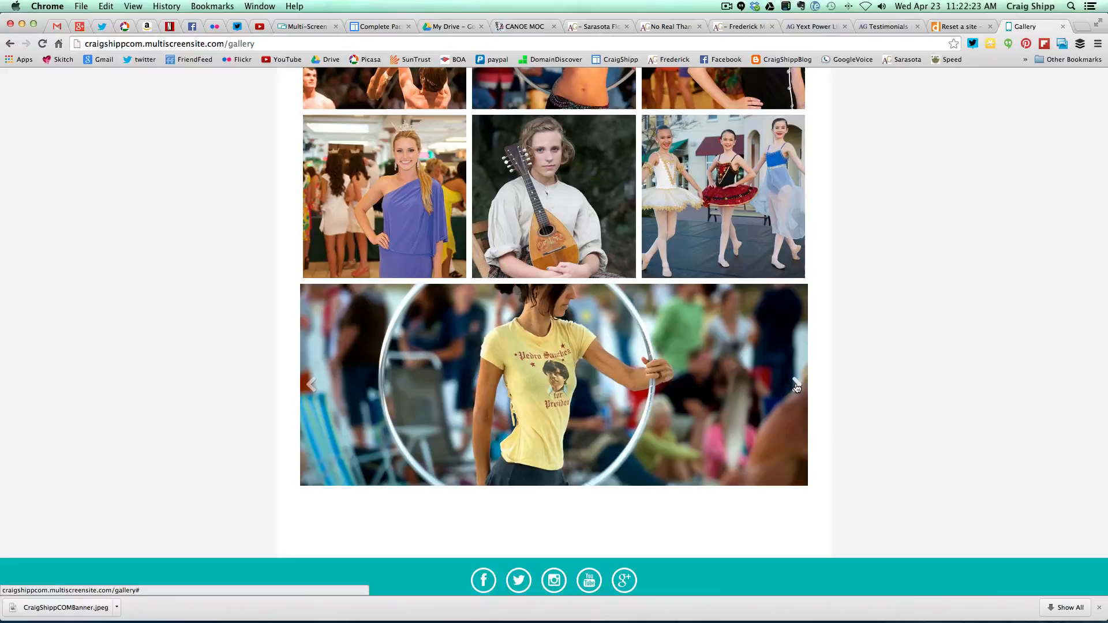
pyautogui.click(796, 386)
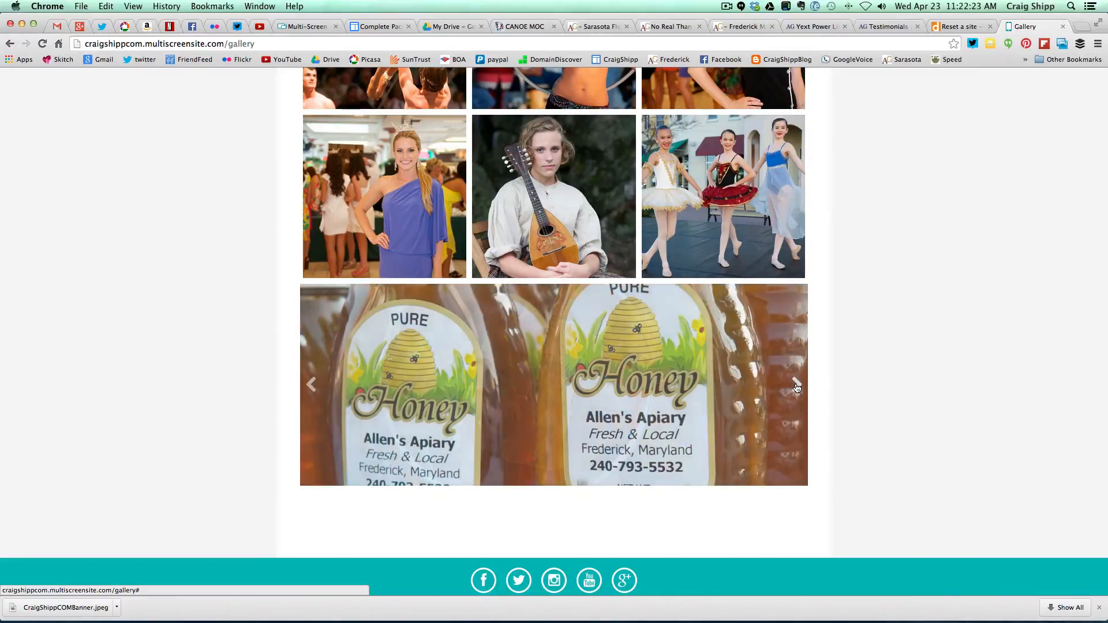
pyautogui.click(797, 386)
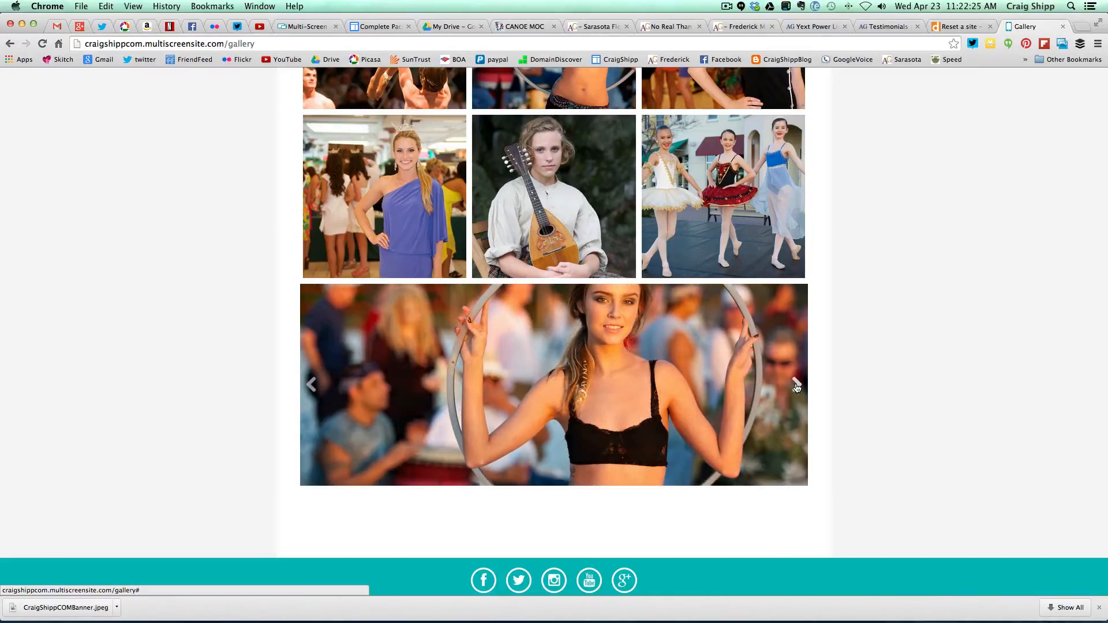
pyautogui.click(796, 385)
pyautogui.click(797, 386)
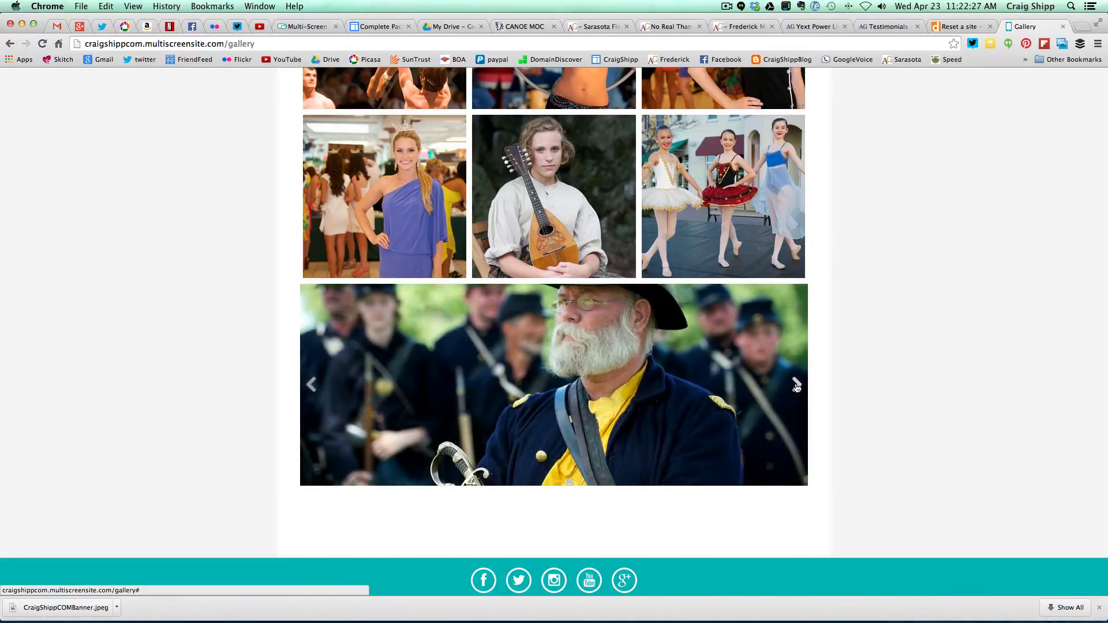
pyautogui.click(797, 386)
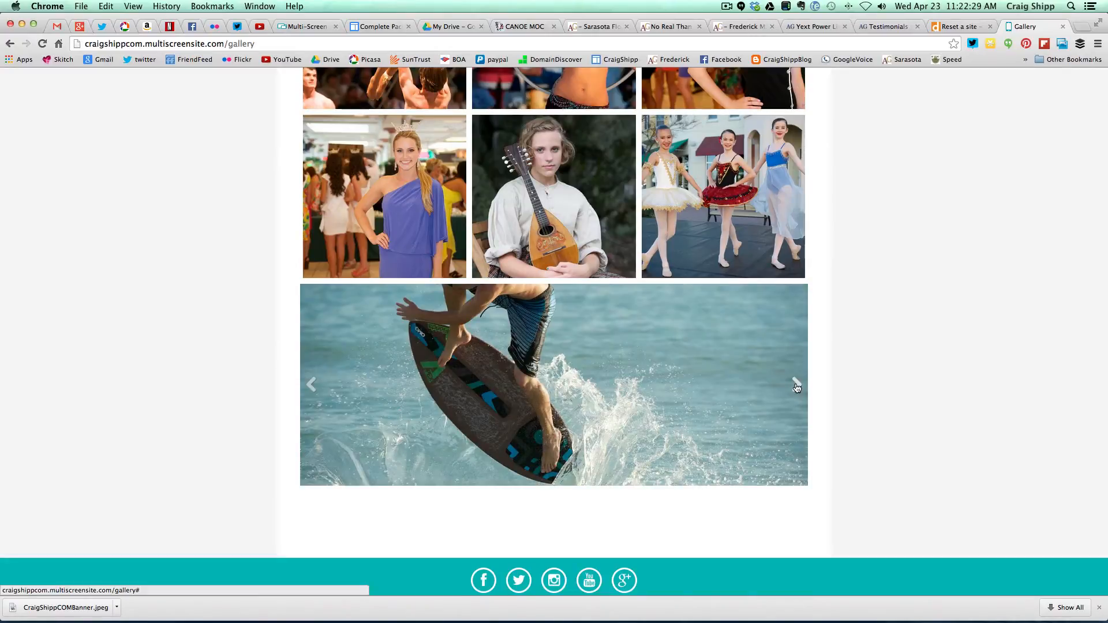
pyautogui.click(797, 385)
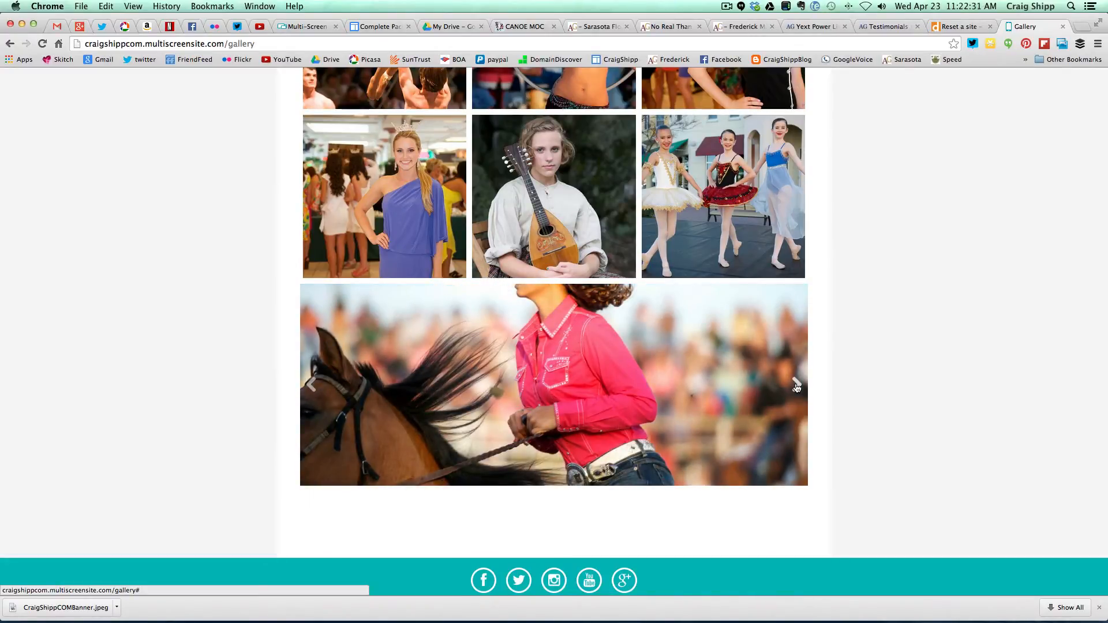
pyautogui.click(797, 385)
pyautogui.click(797, 386)
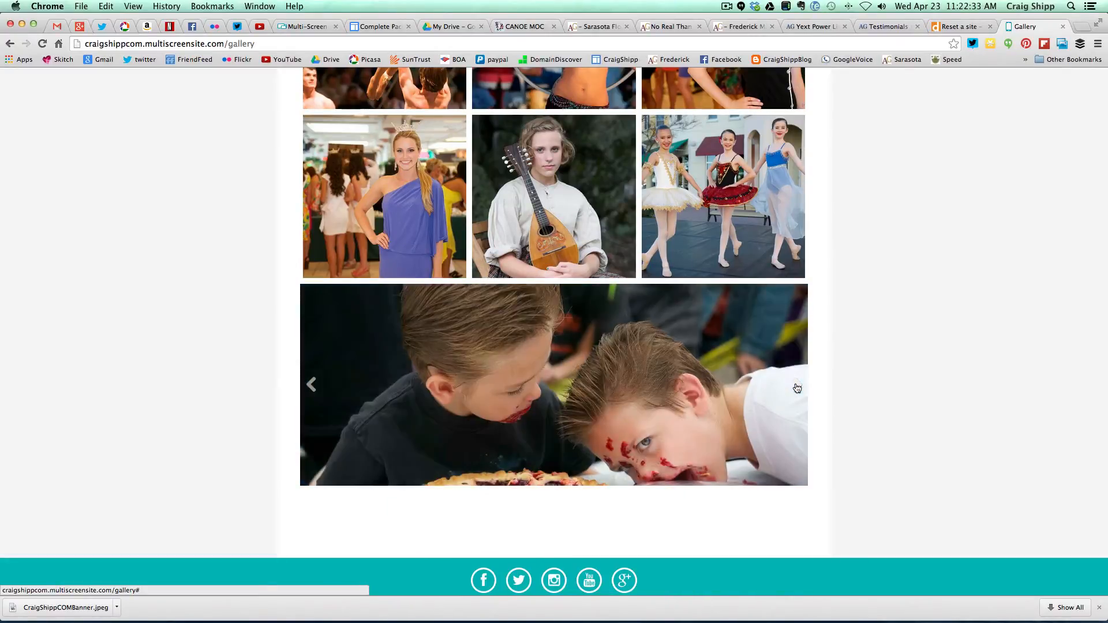
pyautogui.click(797, 388)
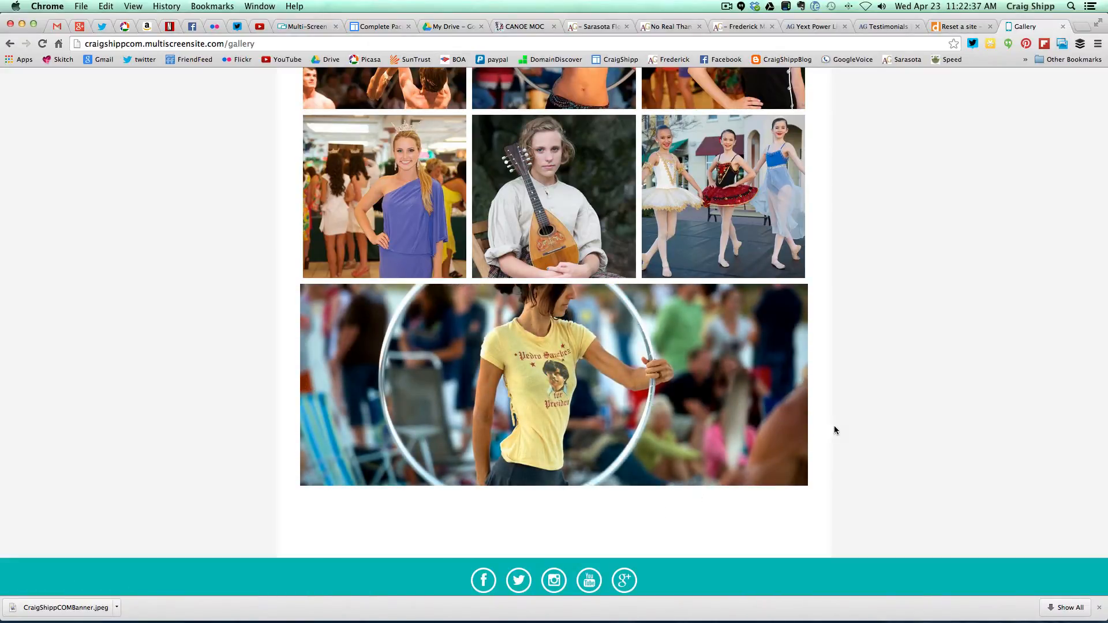
pyautogui.scroll(5, 843, 425)
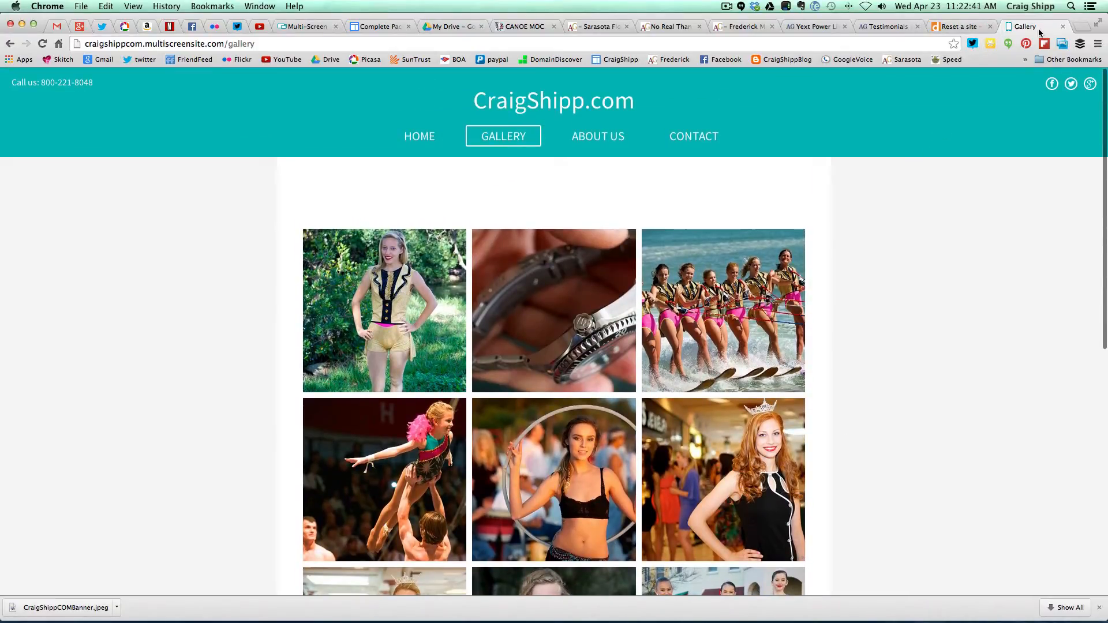
pyautogui.moveTo(1031, 26); pyautogui.dragTo(437, 34)
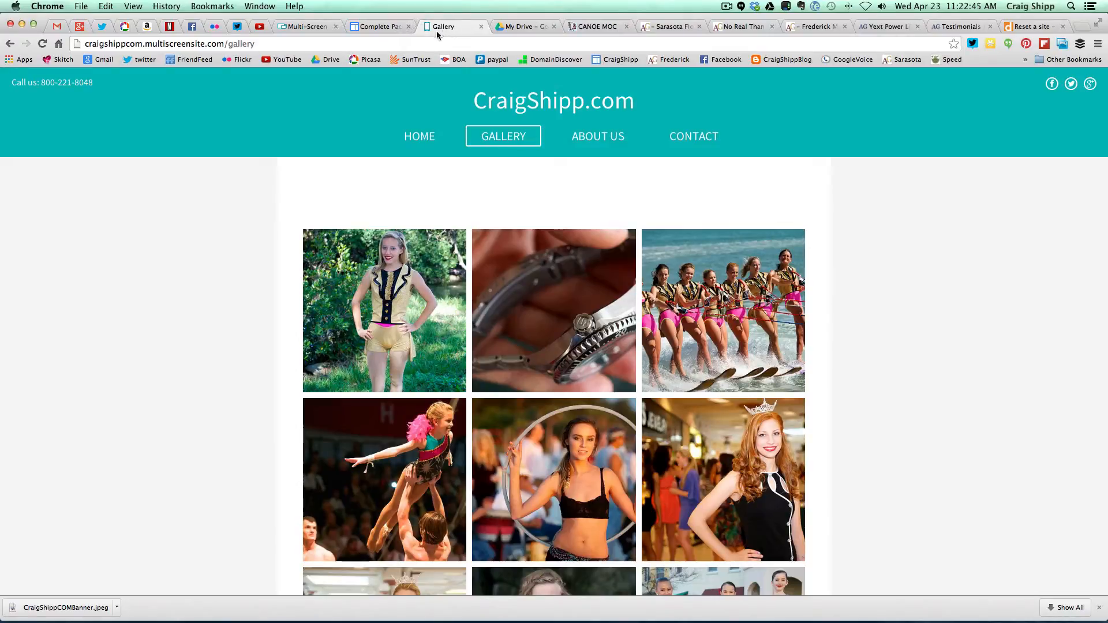
# - In the editor, drag the rifle image slider's bottom-right handle down to make it taller
pyautogui.click(308, 29)
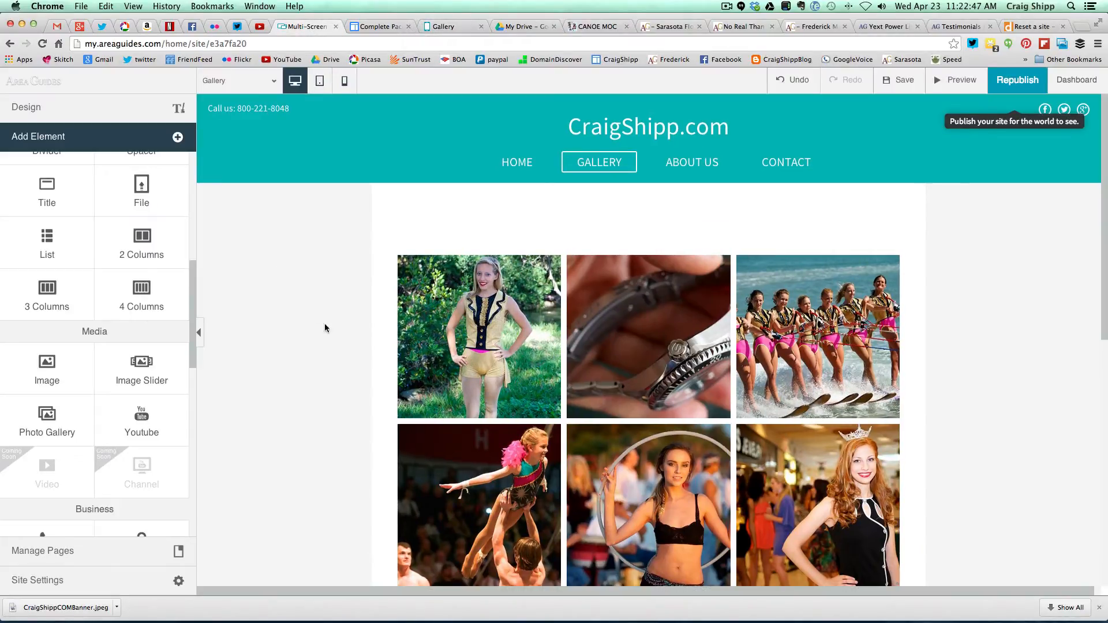
pyautogui.scroll(-10, 343, 354)
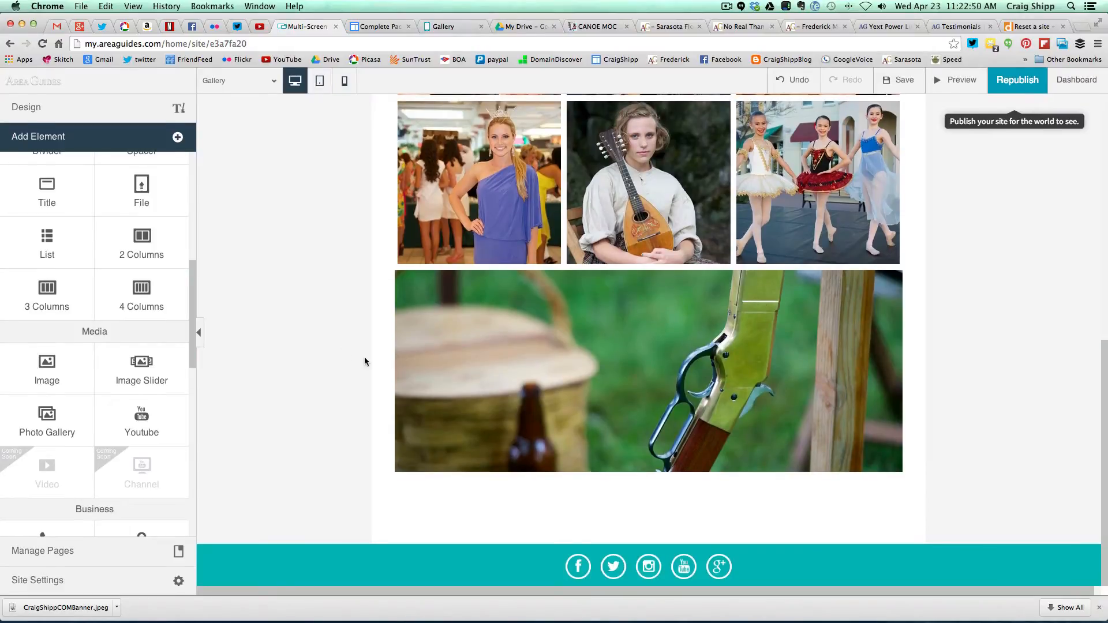
pyautogui.moveTo(703, 463)
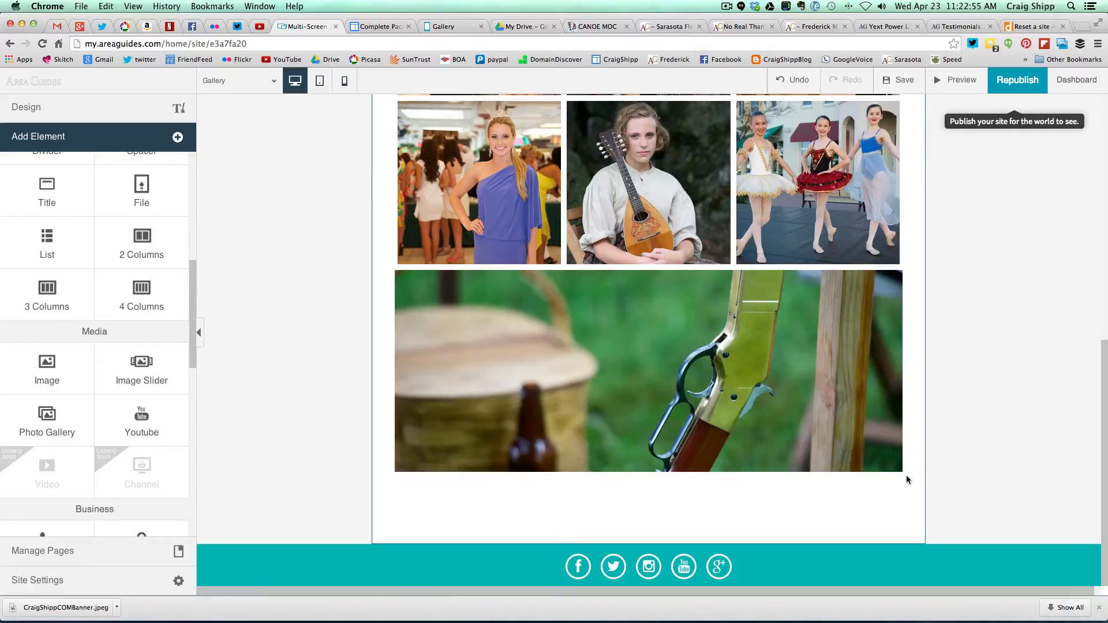
pyautogui.moveTo(889, 470)
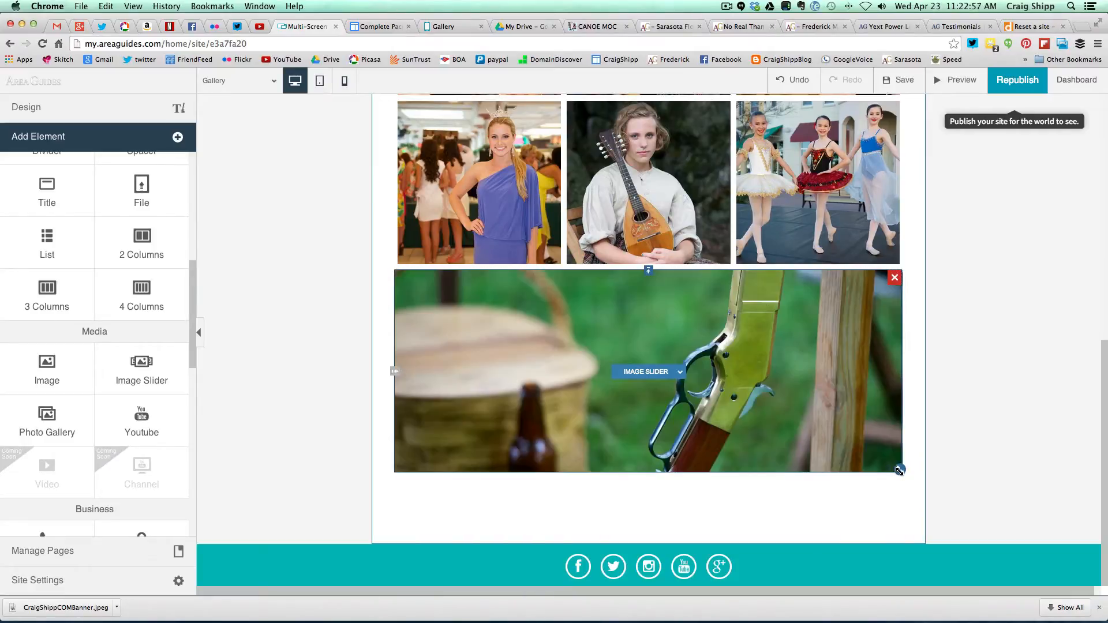
pyautogui.moveTo(900, 470); pyautogui.dragTo(902, 584)
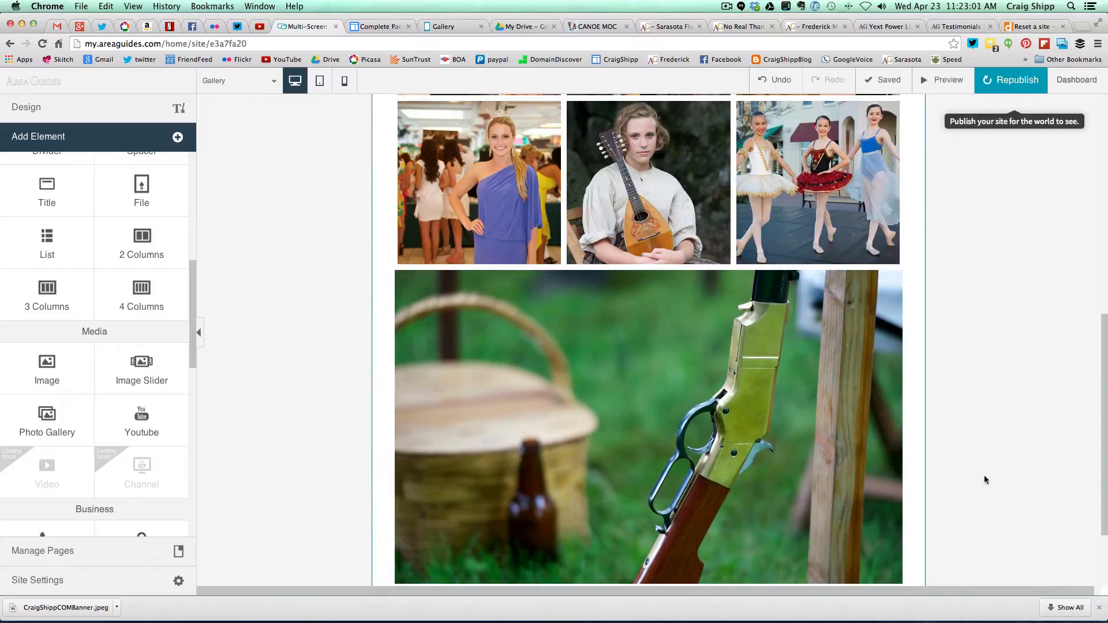
pyautogui.scroll(-2, 979, 452)
pyautogui.moveTo(893, 465)
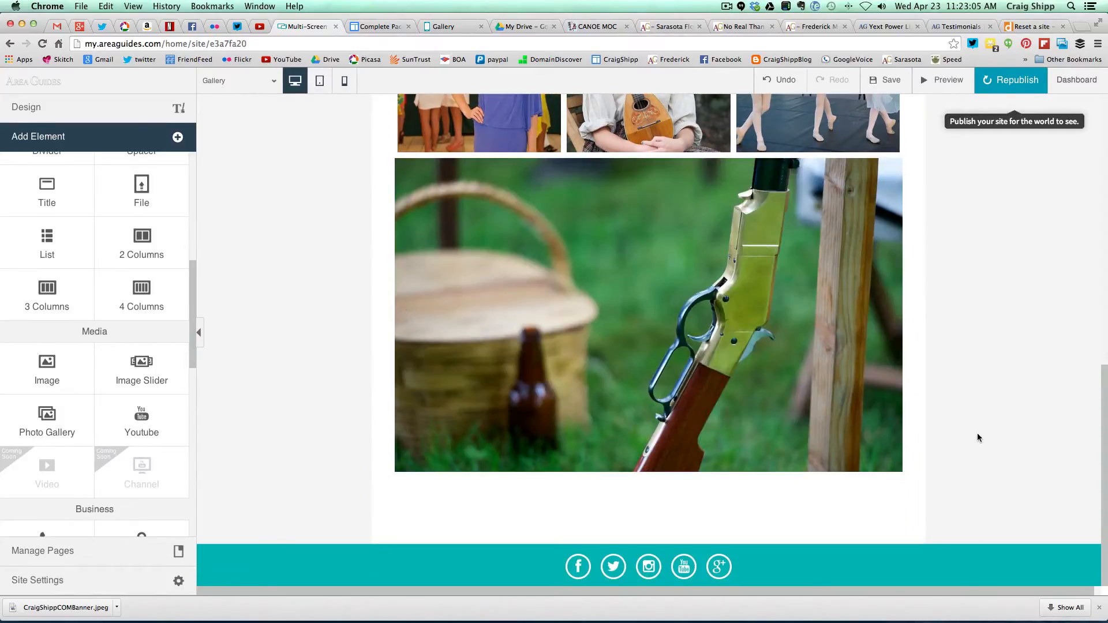
# - Republish the site with the enlarged slider
pyautogui.scroll(3, 977, 438)
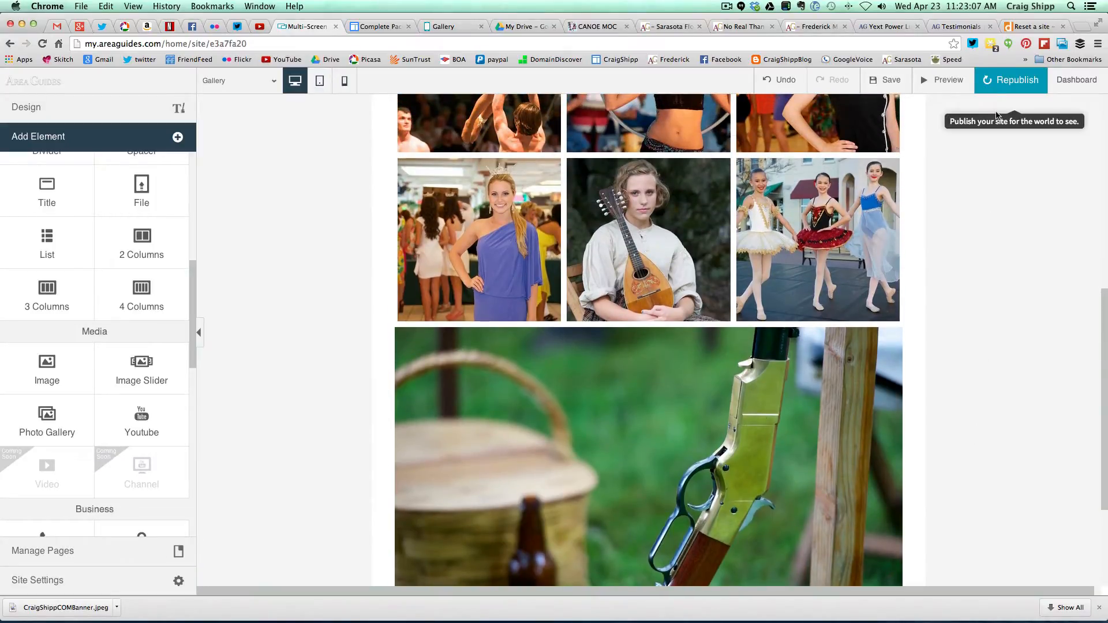
pyautogui.click(996, 85)
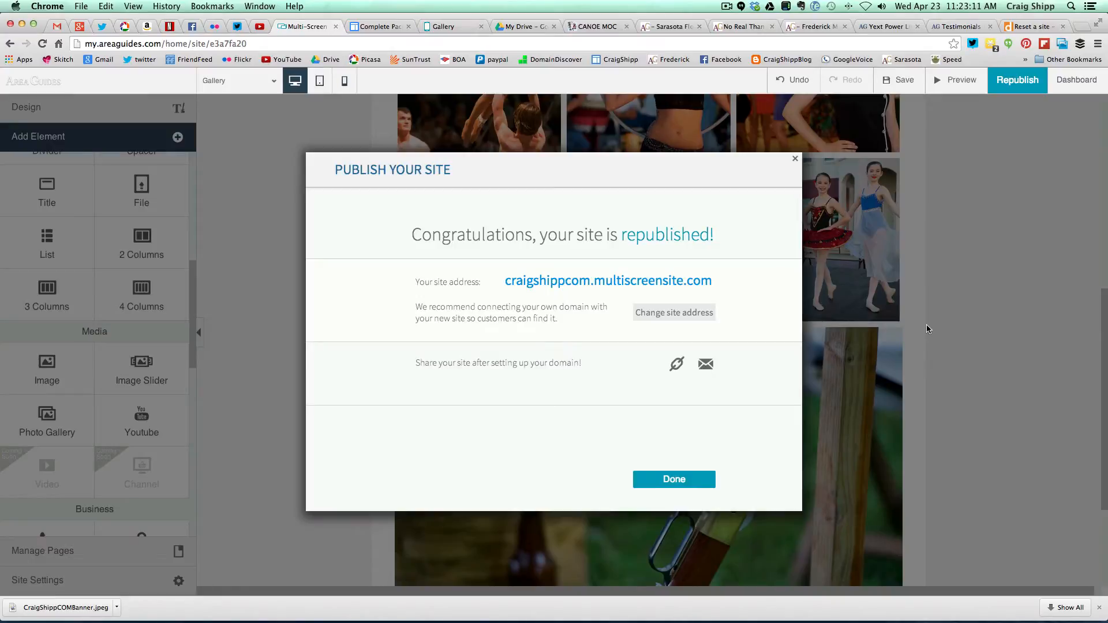
pyautogui.click(671, 479)
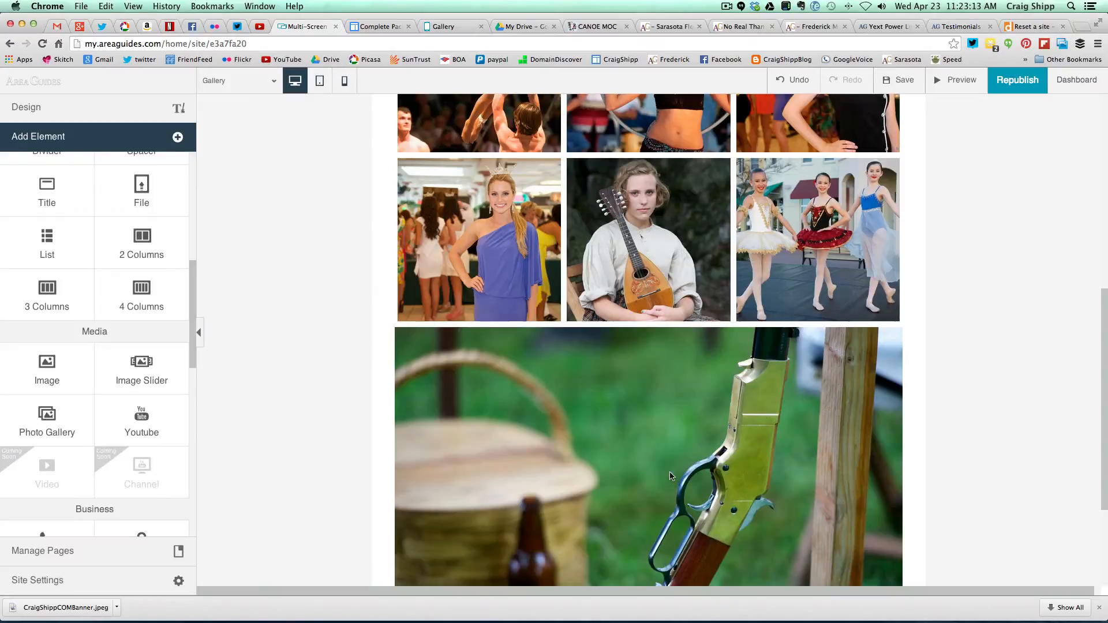
# - Reload the live Gallery page to show the enlarged slider
pyautogui.click(443, 29)
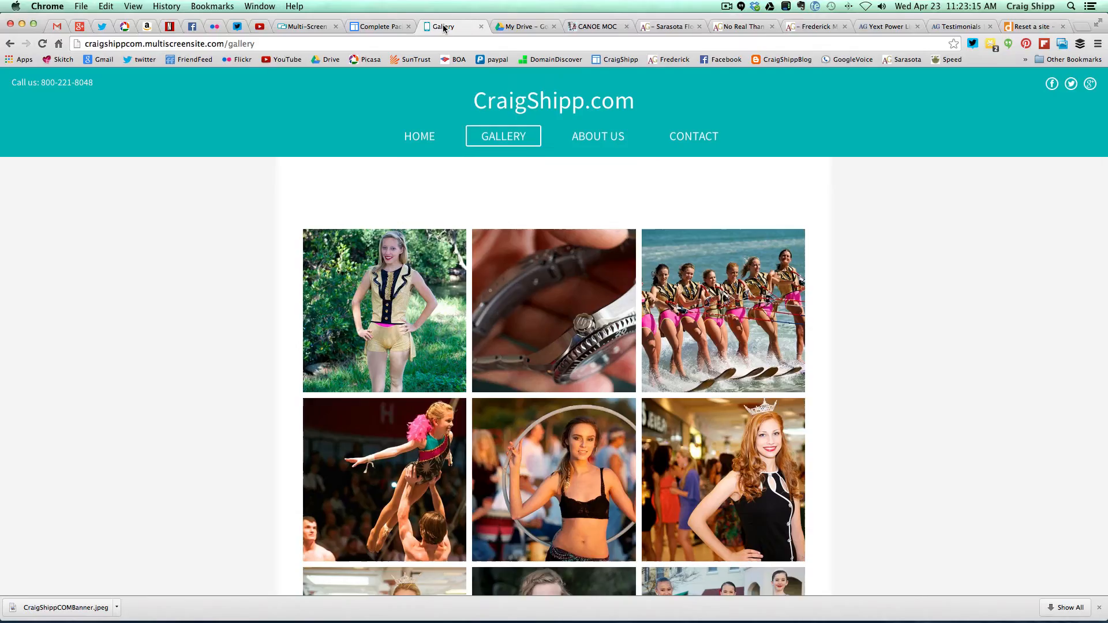
pyautogui.scroll(-6, 202, 206)
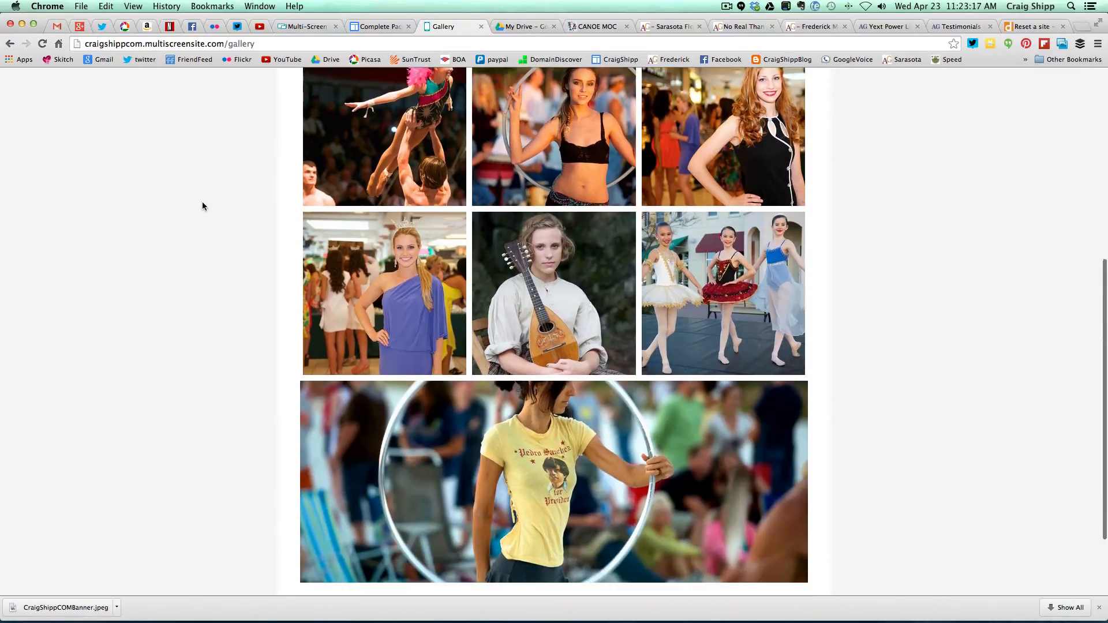
pyautogui.scroll(3, 202, 206)
pyautogui.scroll(3, 202, 206)
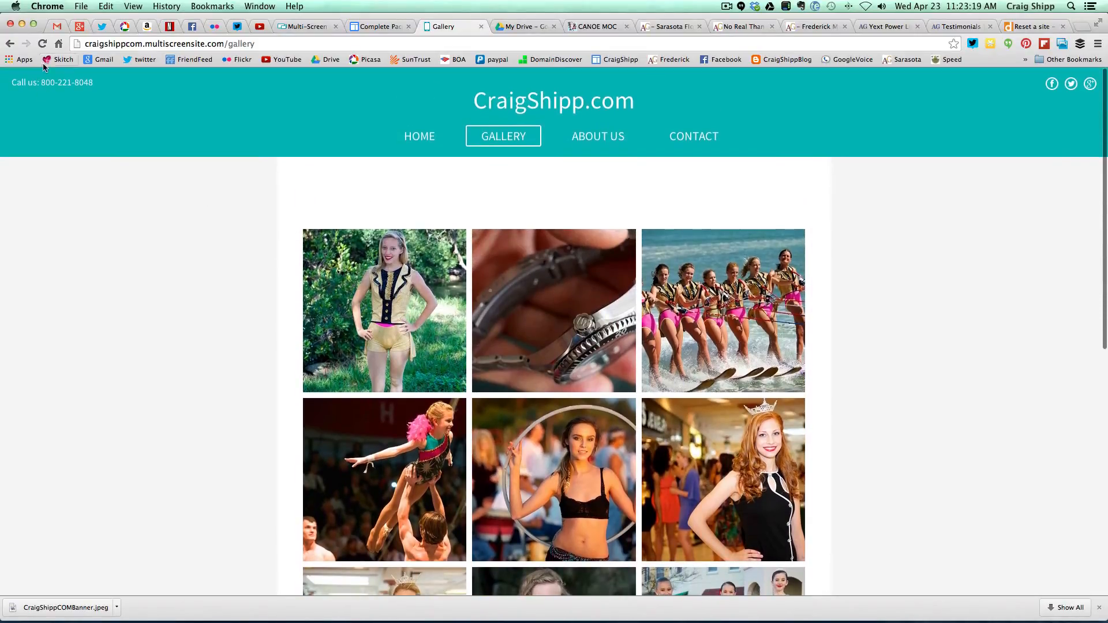
pyautogui.click(42, 44)
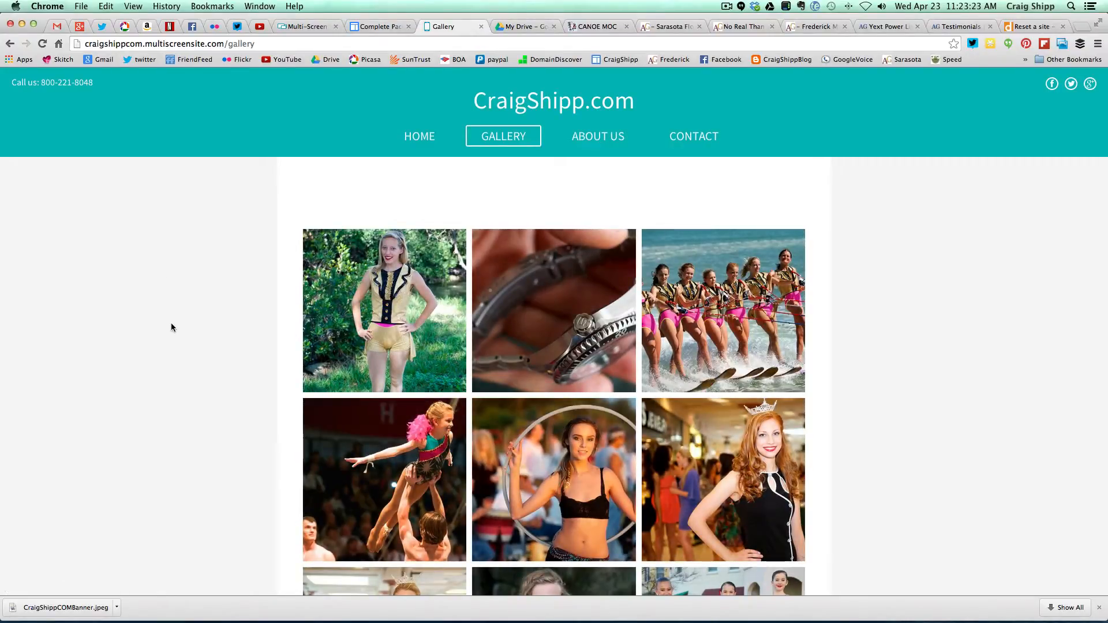
pyautogui.scroll(-5, 171, 325)
pyautogui.scroll(-10, 171, 325)
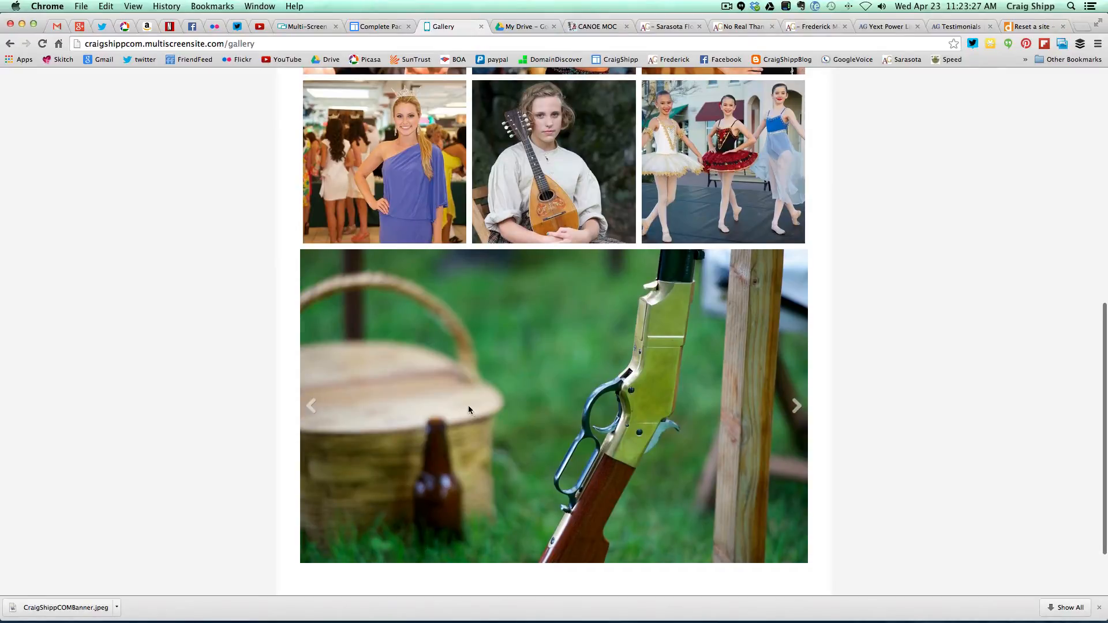
# - Advance the slider through its photos, from the honey jars to the cowgirl, then return to the top
pyautogui.click(797, 407)
pyautogui.click(796, 408)
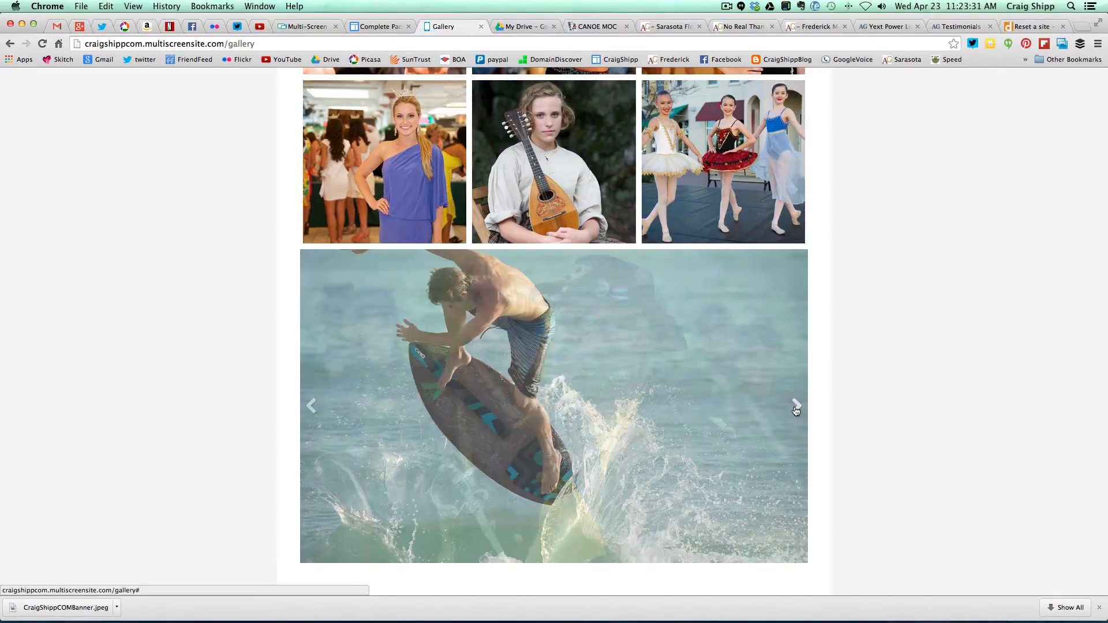
pyautogui.click(796, 407)
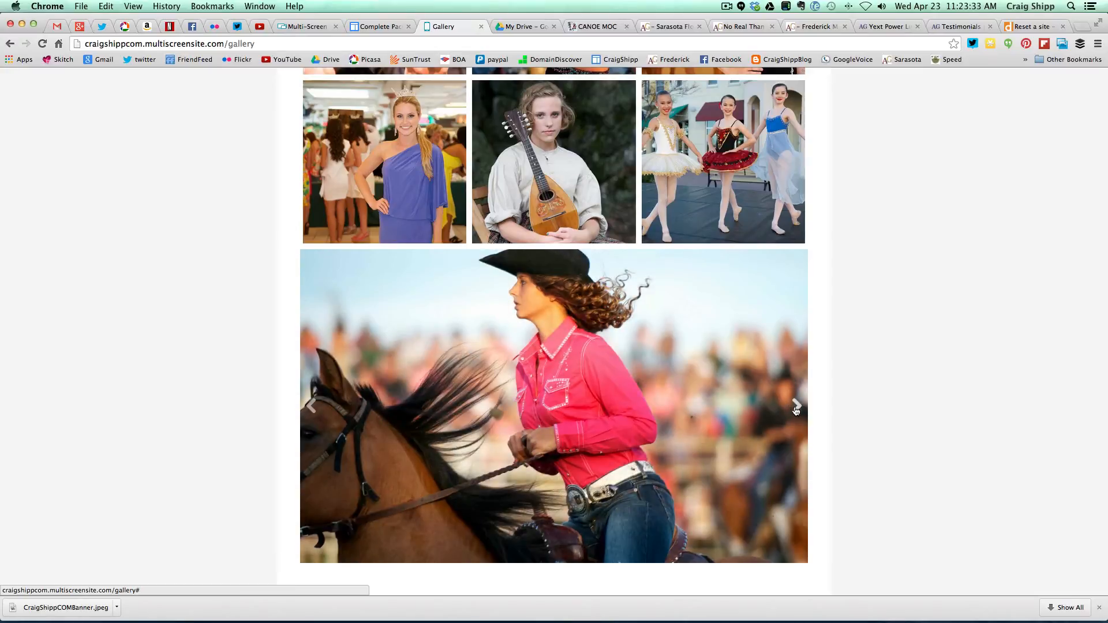
pyautogui.click(796, 408)
pyautogui.click(796, 407)
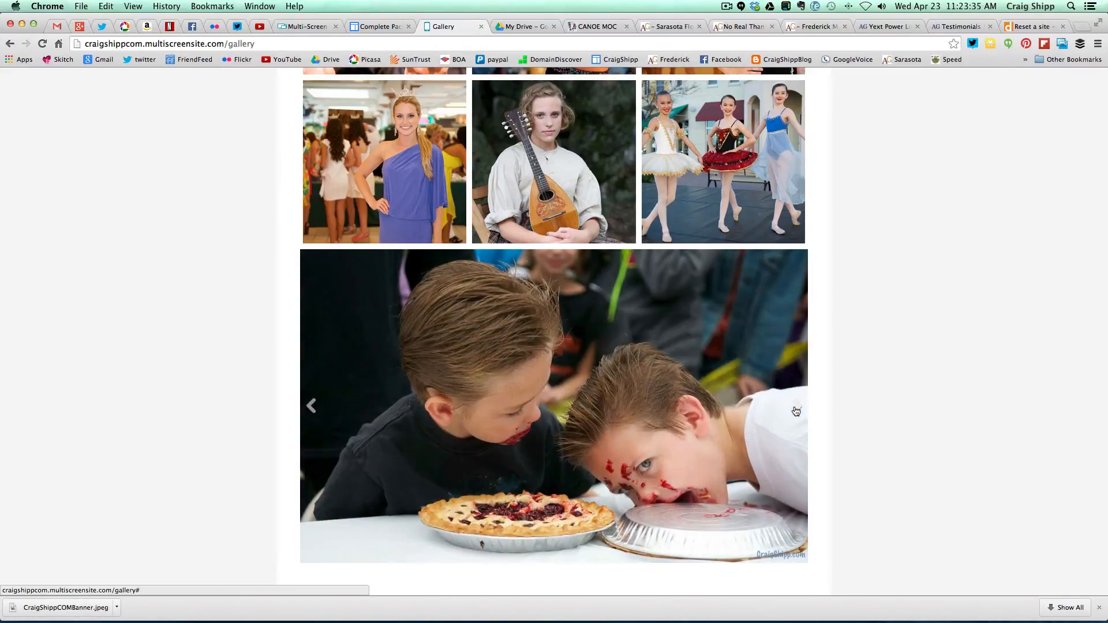
pyautogui.click(796, 408)
pyautogui.click(796, 407)
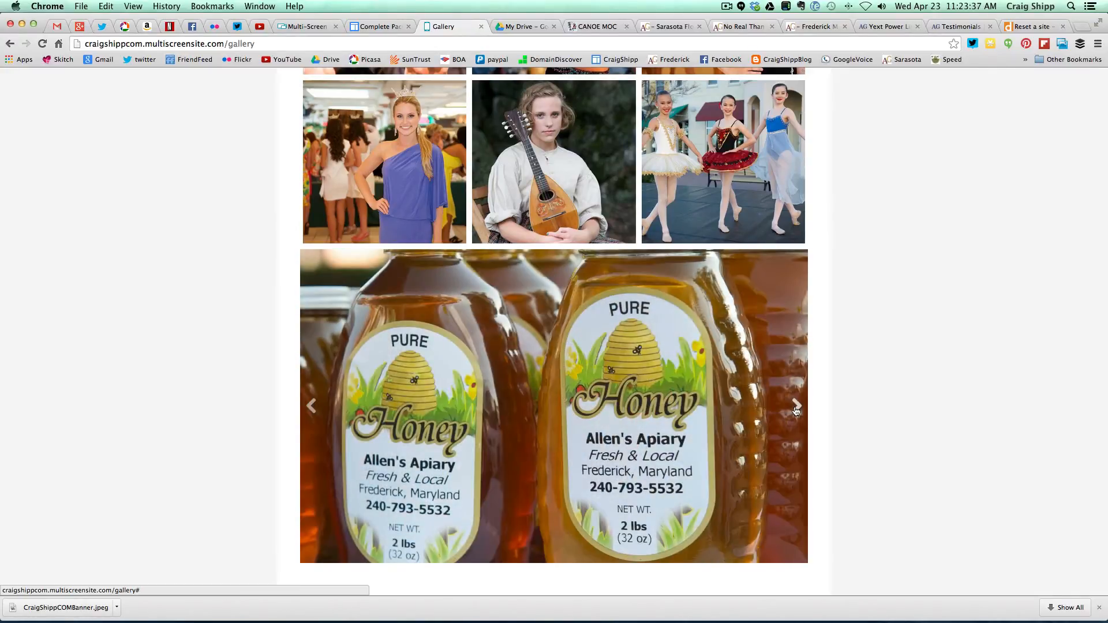
pyautogui.click(796, 407)
pyautogui.click(796, 408)
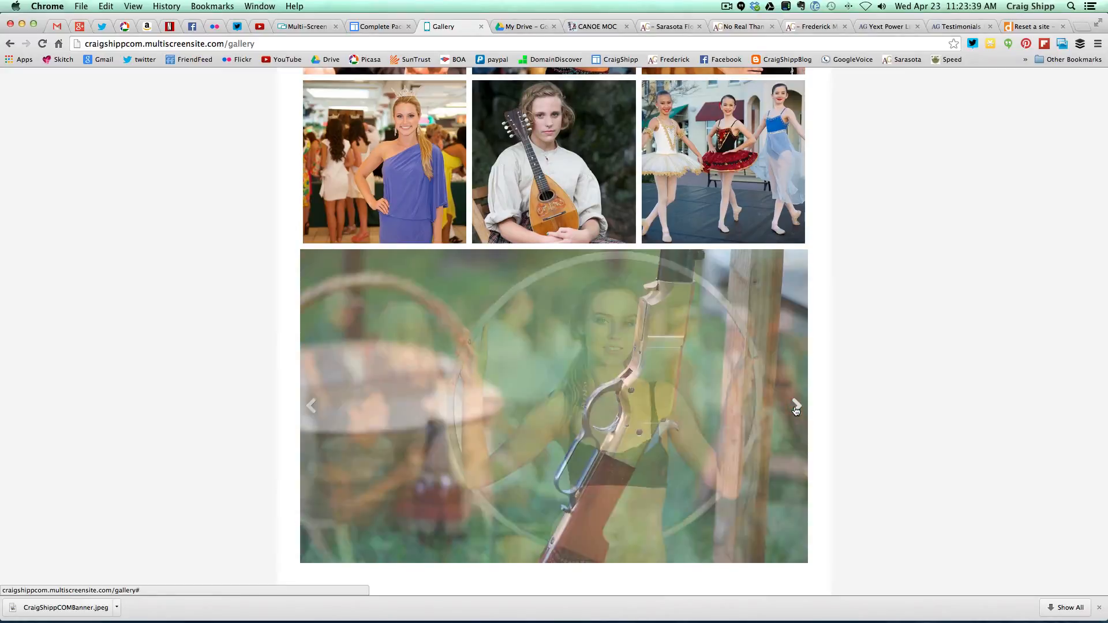
pyautogui.click(796, 408)
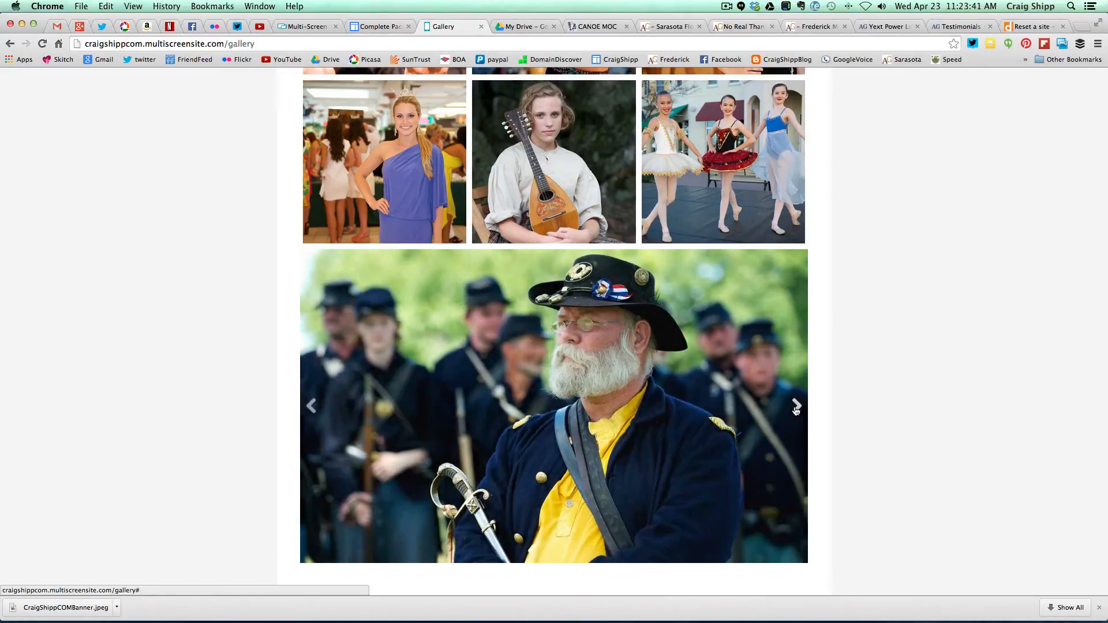
pyautogui.click(796, 407)
pyautogui.click(796, 407)
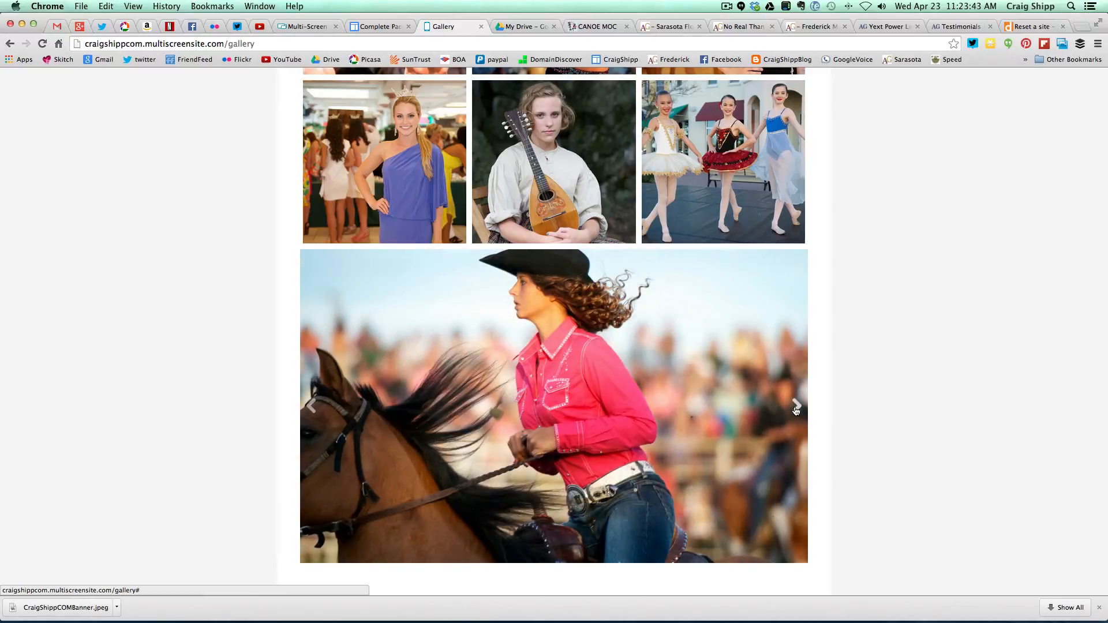
pyautogui.scroll(5, 891, 321)
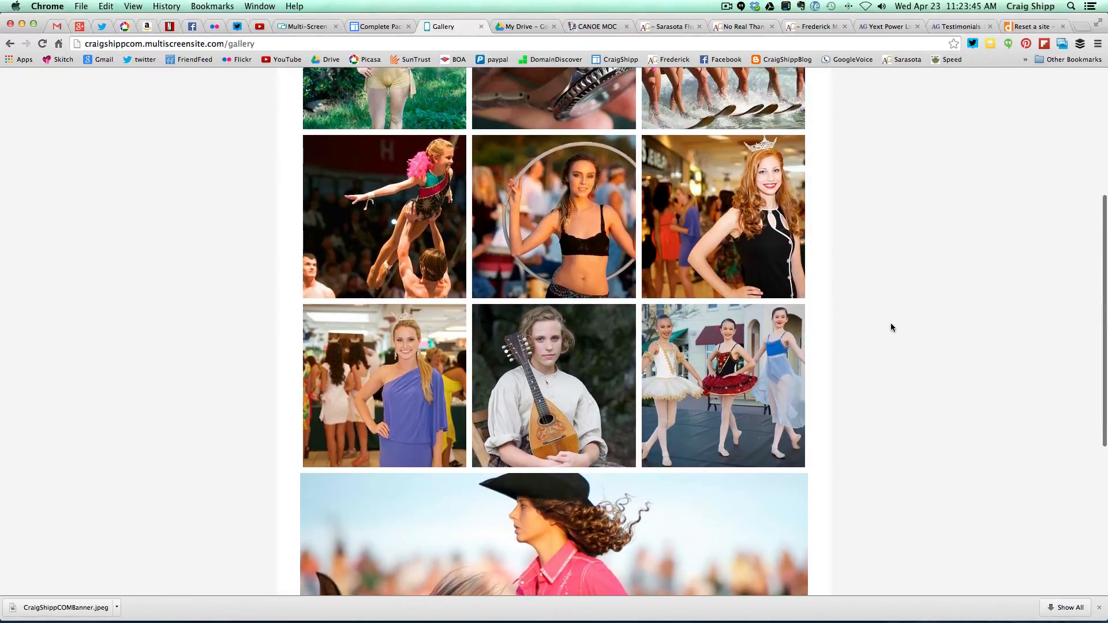
pyautogui.scroll(3, 890, 327)
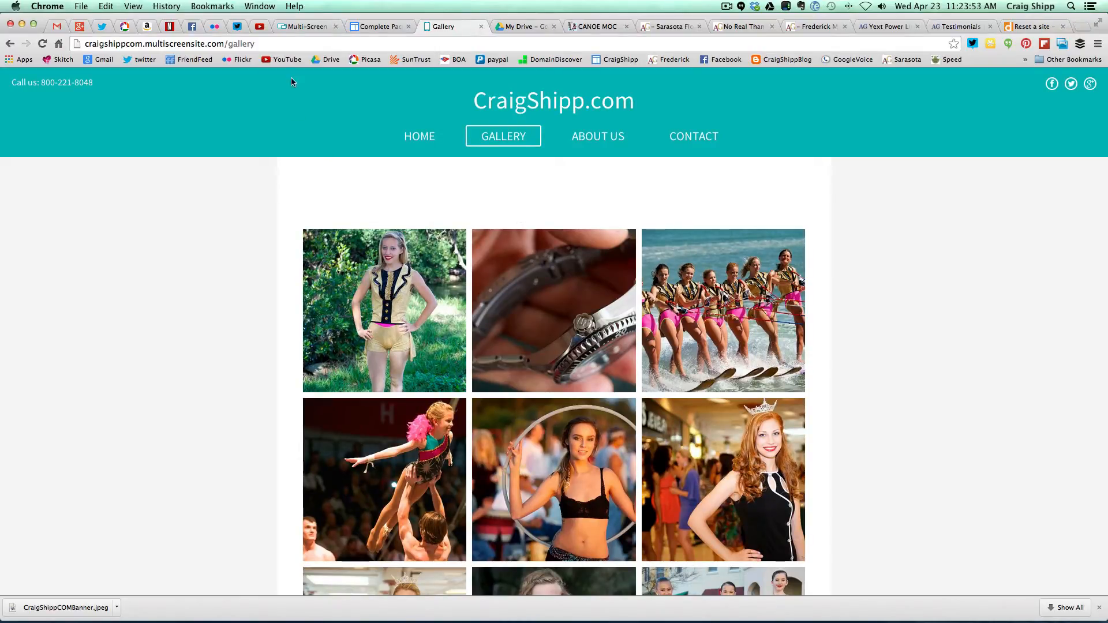
# - Move the Photo Gallery grid up to sit directly under the header
pyautogui.click(302, 28)
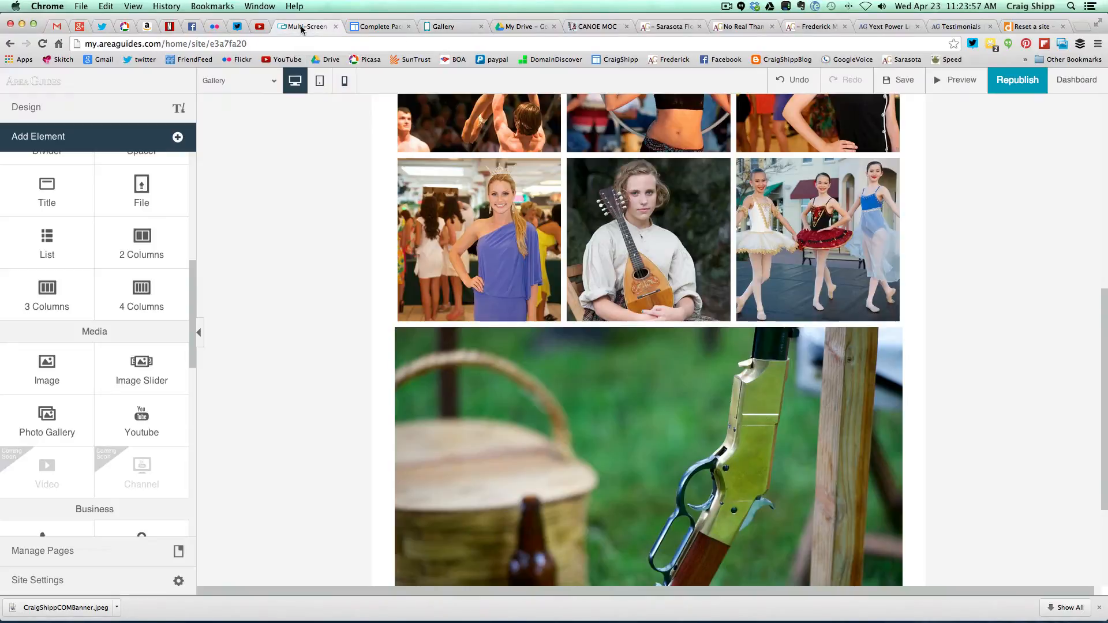
pyautogui.scroll(2, 290, 221)
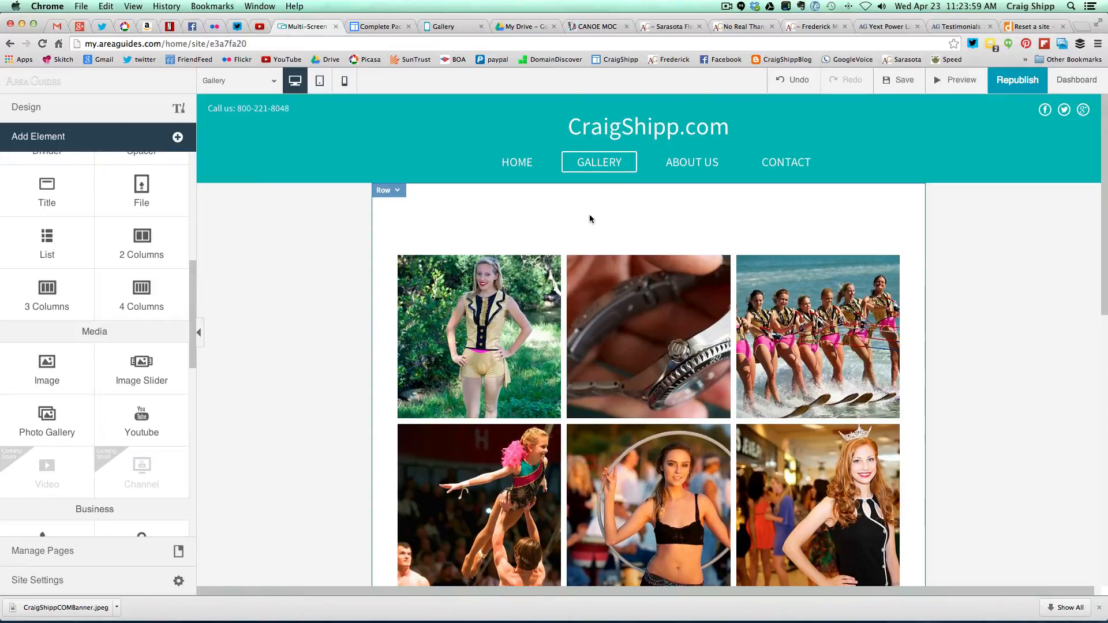
pyautogui.click(401, 193)
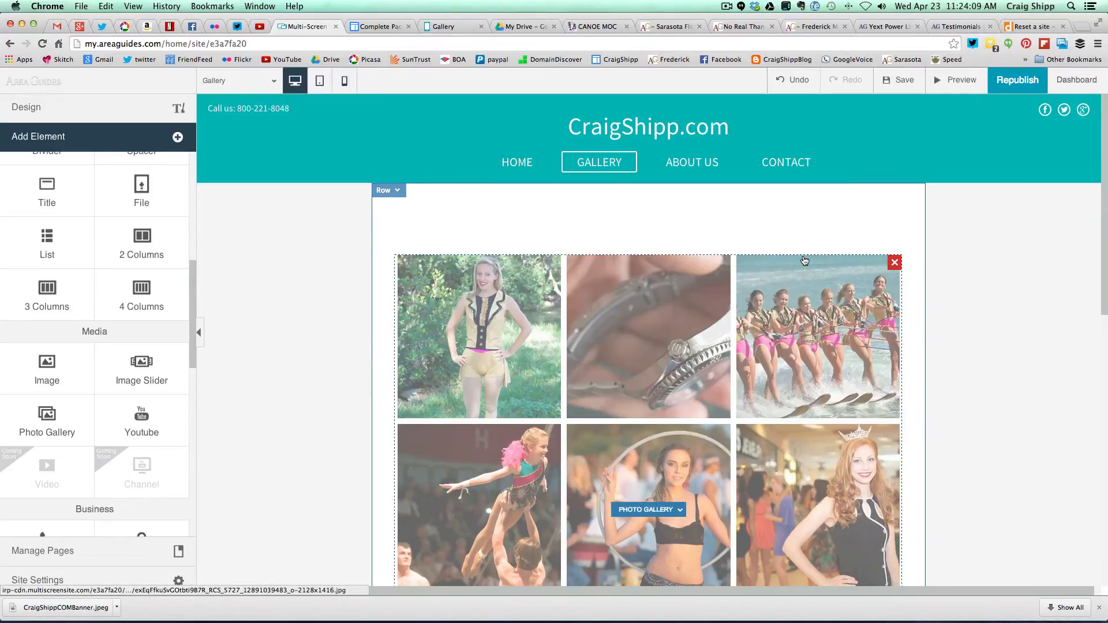
pyautogui.moveTo(804, 261); pyautogui.dragTo(801, 242)
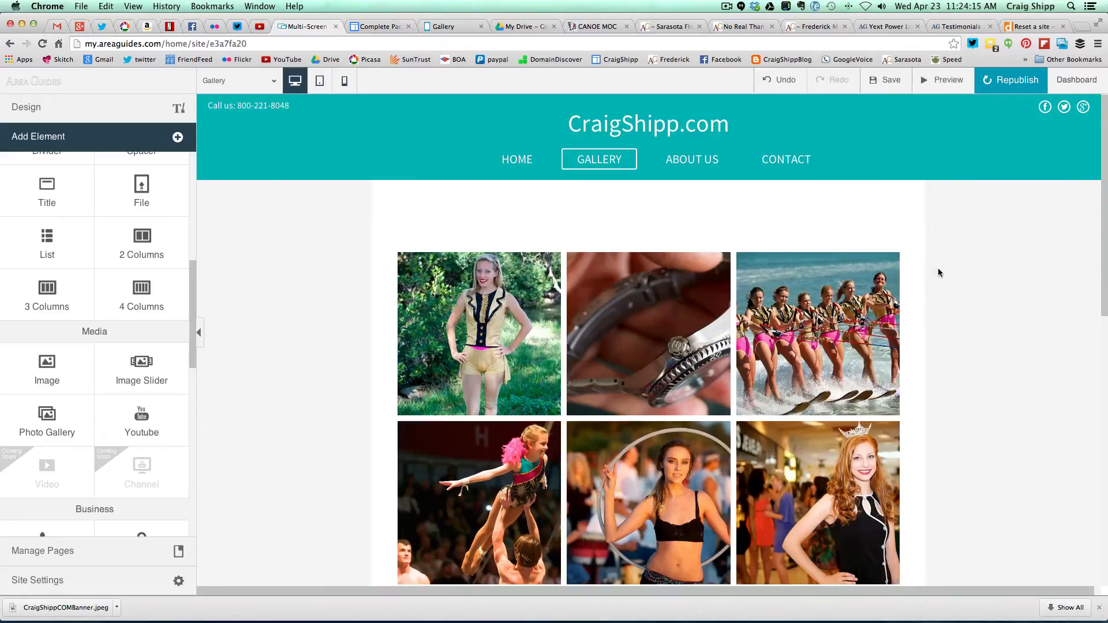
pyautogui.scroll(-10, 939, 282)
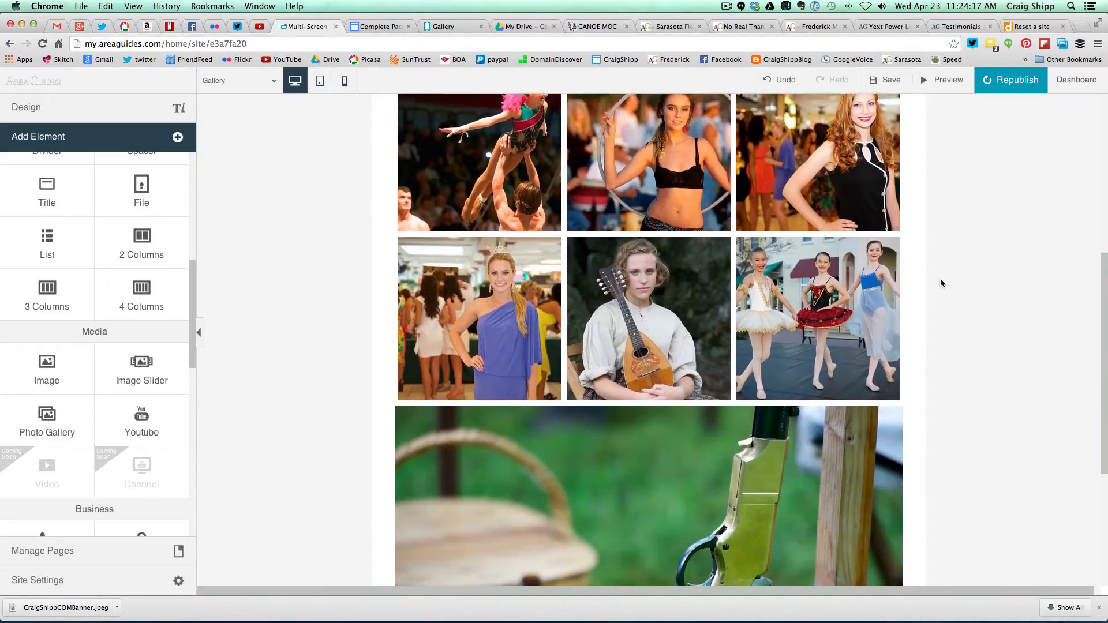
pyautogui.scroll(-5, 940, 283)
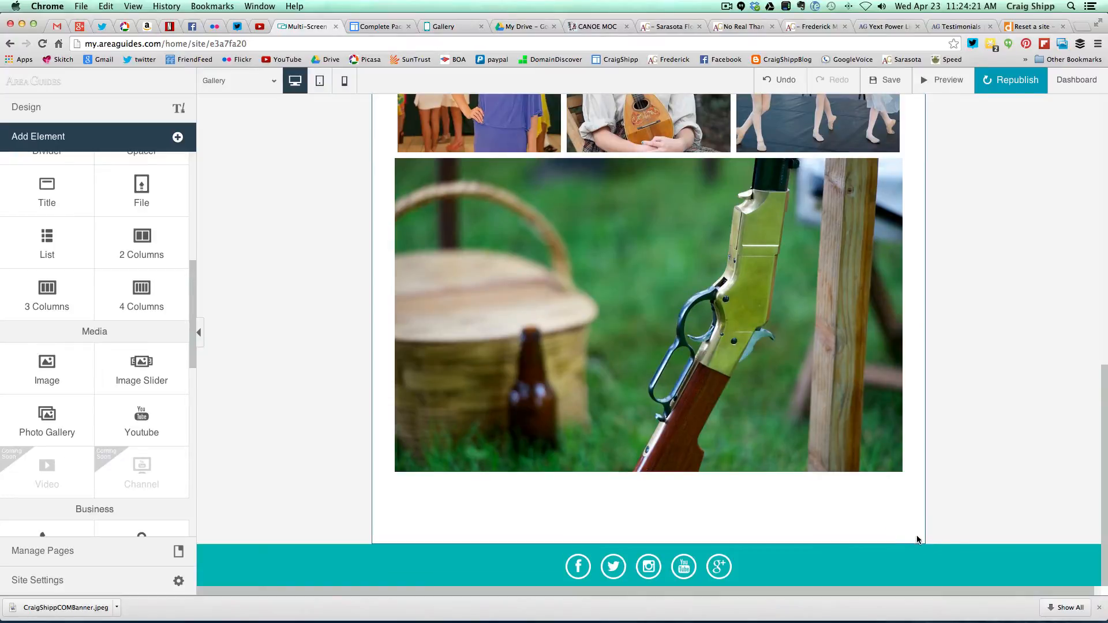
# - Drag the section's bottom edge up to trim space below the slider, then republish
pyautogui.moveTo(921, 543); pyautogui.dragTo(910, 426)
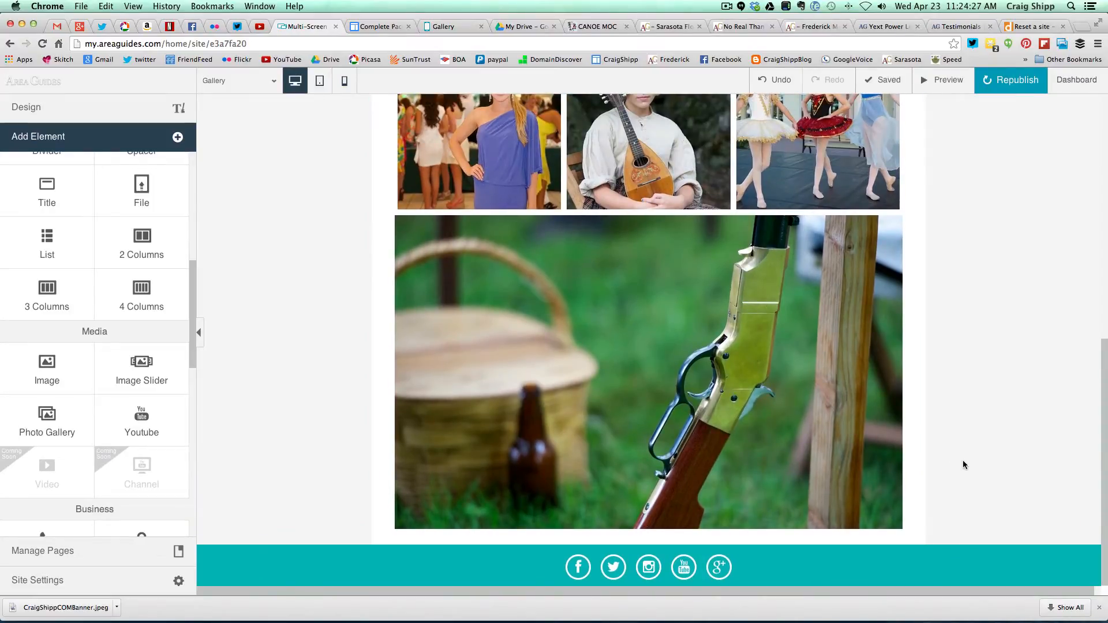
pyautogui.scroll(10, 963, 467)
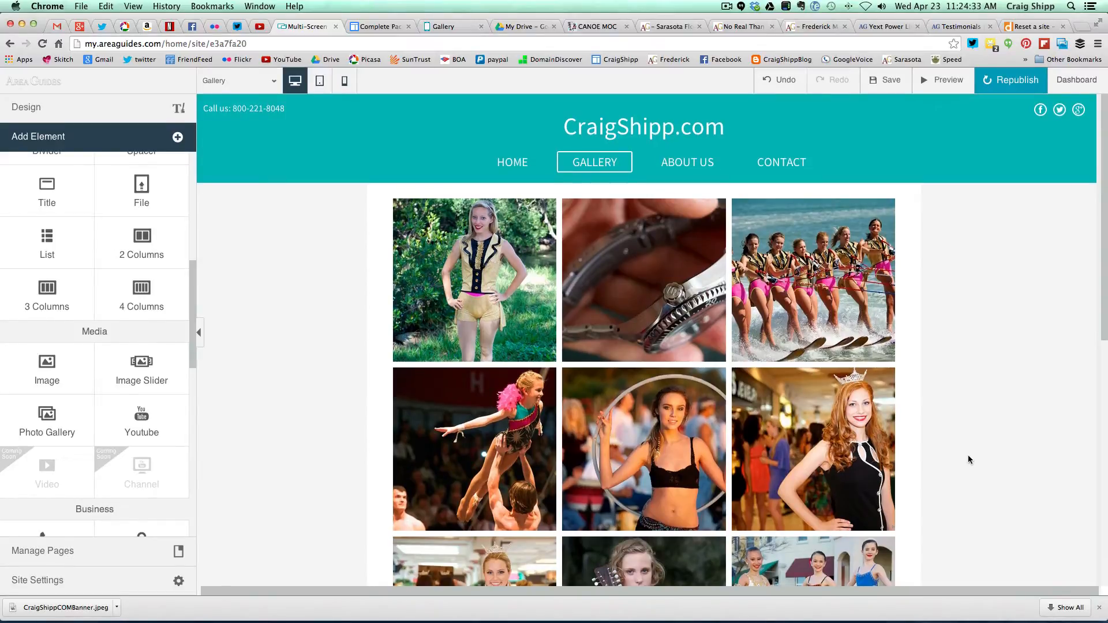
pyautogui.scroll(-8, 969, 456)
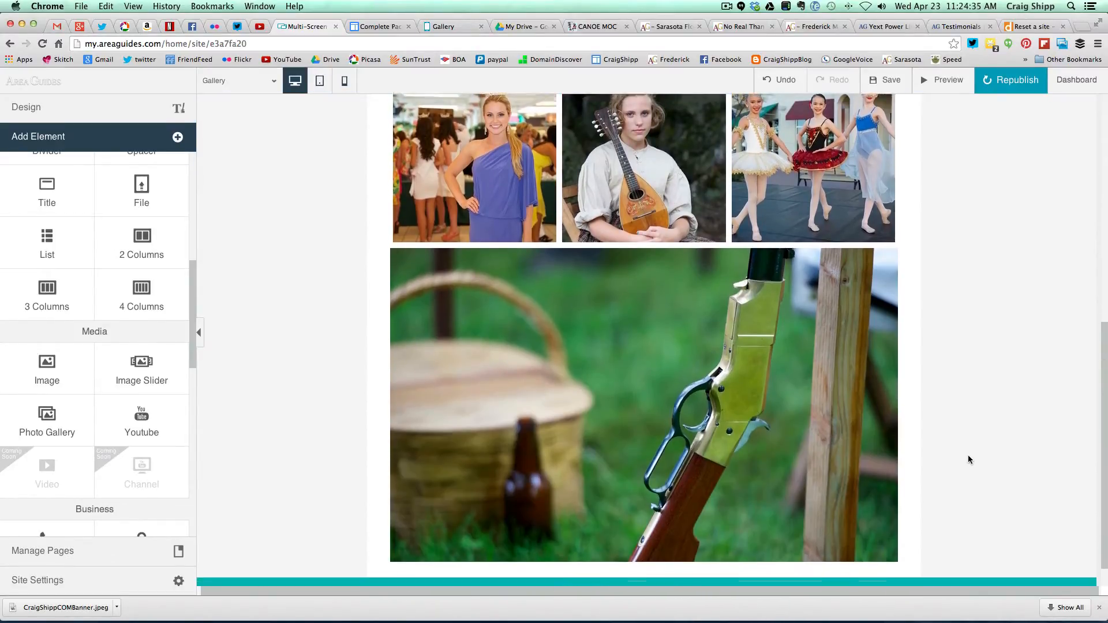
pyautogui.scroll(-1, 969, 456)
pyautogui.scroll(9, 969, 456)
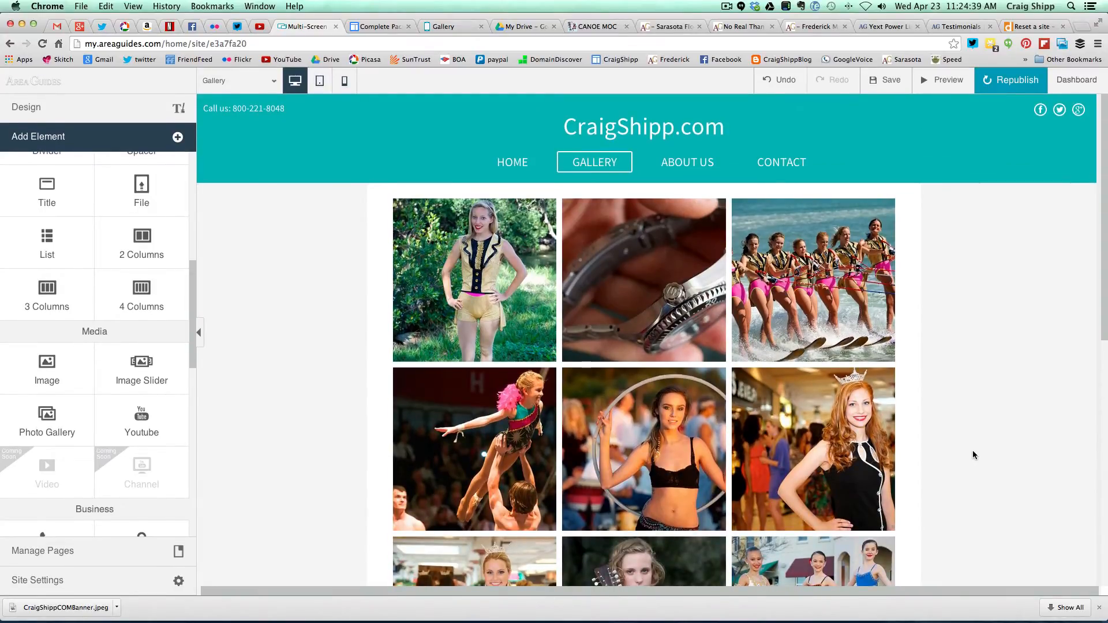
pyautogui.click(1011, 79)
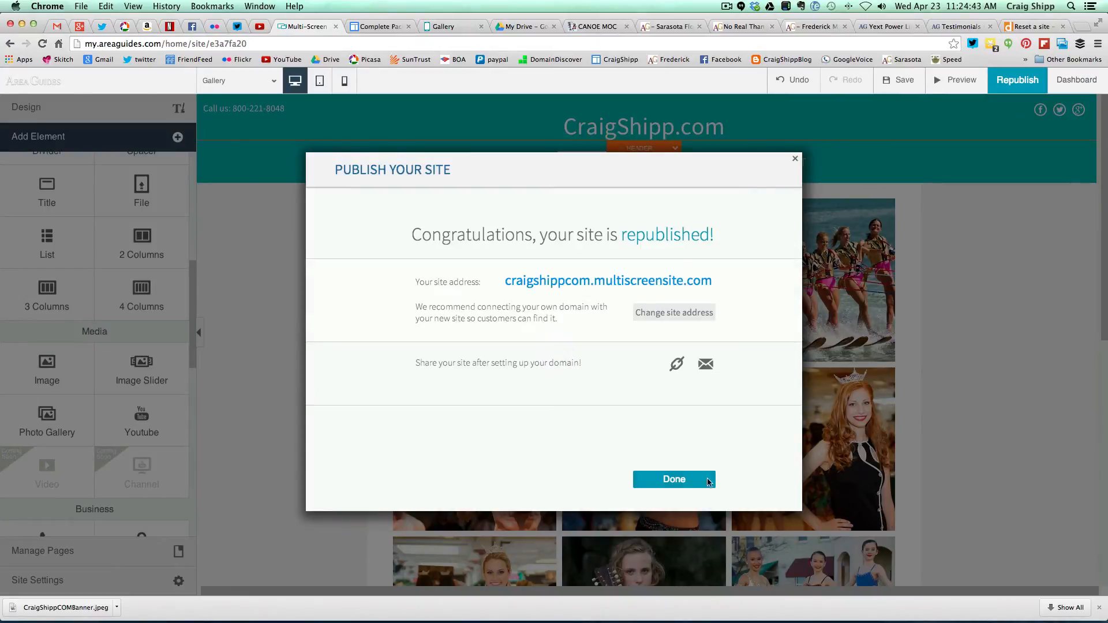
pyautogui.click(709, 482)
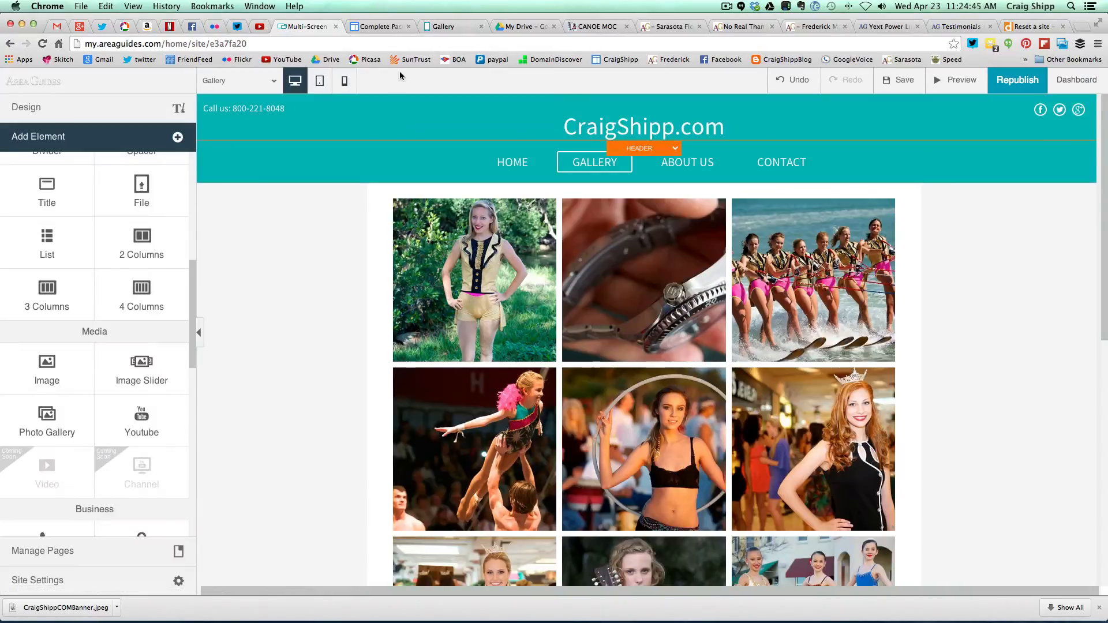
pyautogui.click(438, 27)
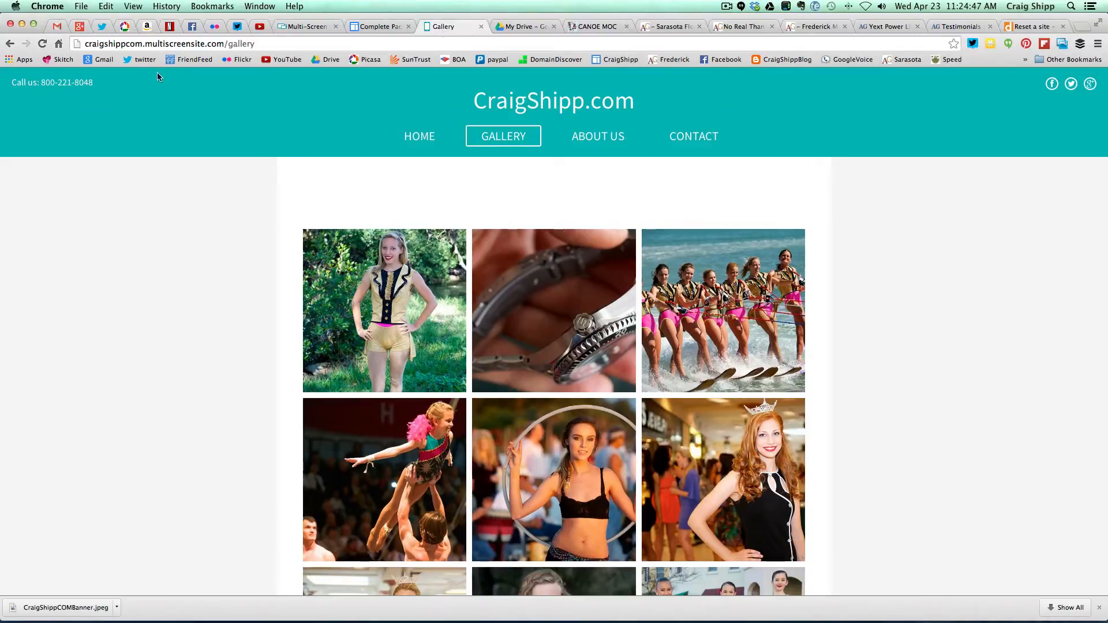
pyautogui.click(43, 43)
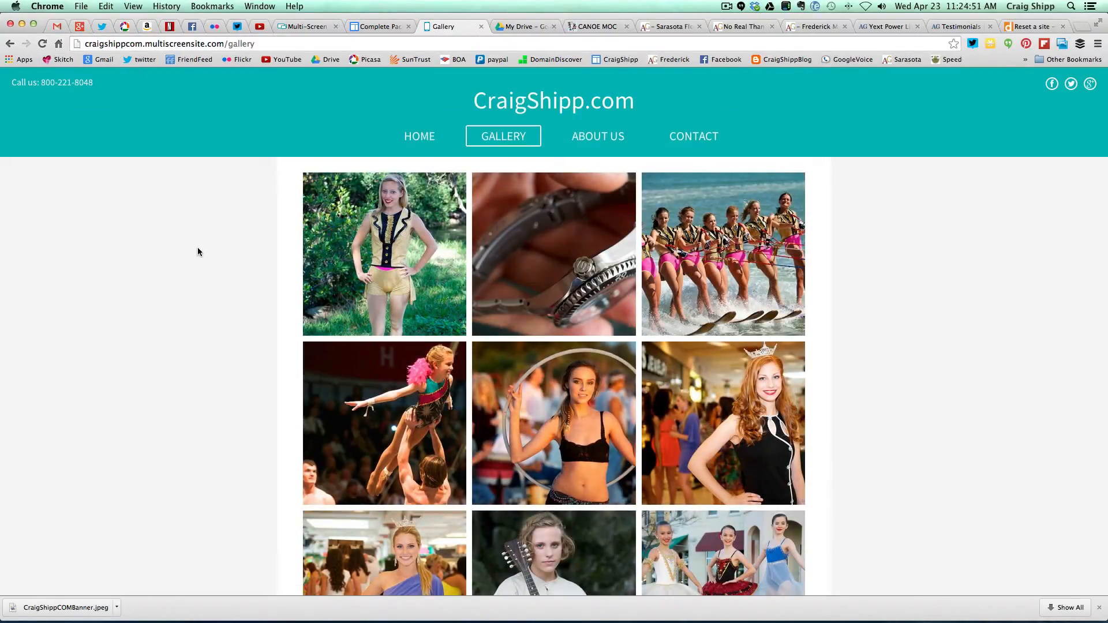
pyautogui.scroll(-6, 218, 258)
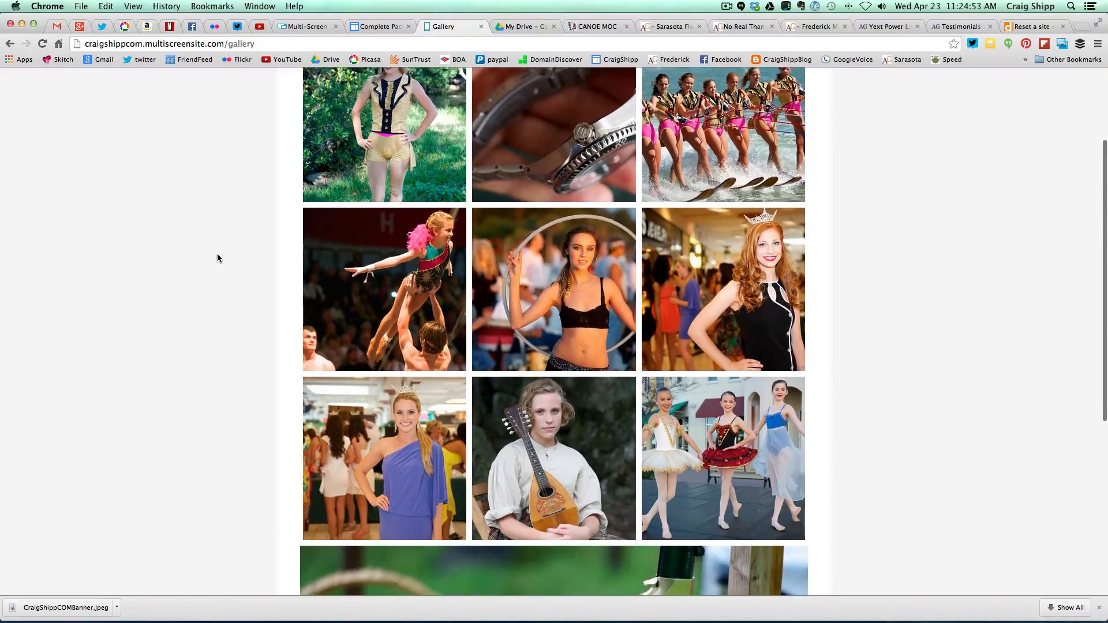
pyautogui.scroll(-2, 217, 258)
pyautogui.scroll(5, 217, 257)
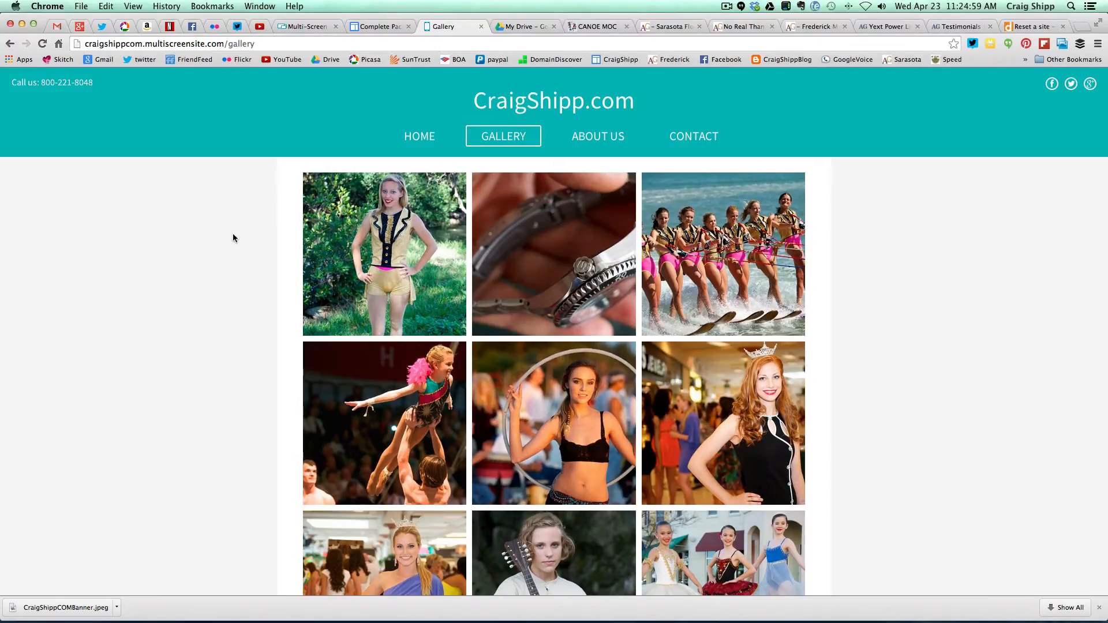
pyautogui.click(305, 27)
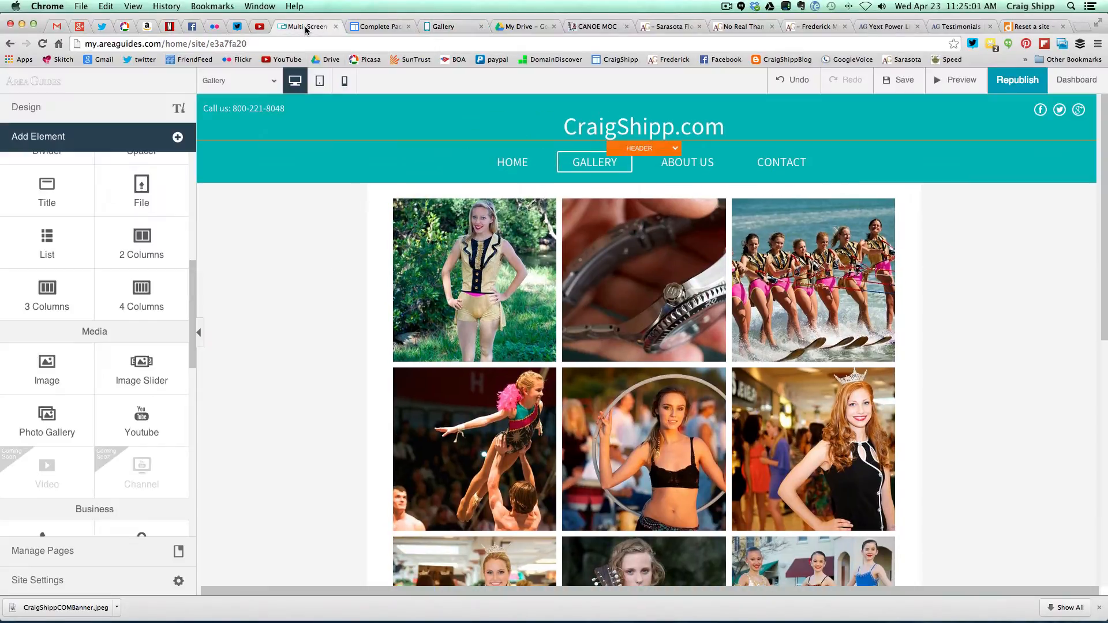
# - Go to the Contact page via About Us and delete its map element
pyautogui.click(692, 164)
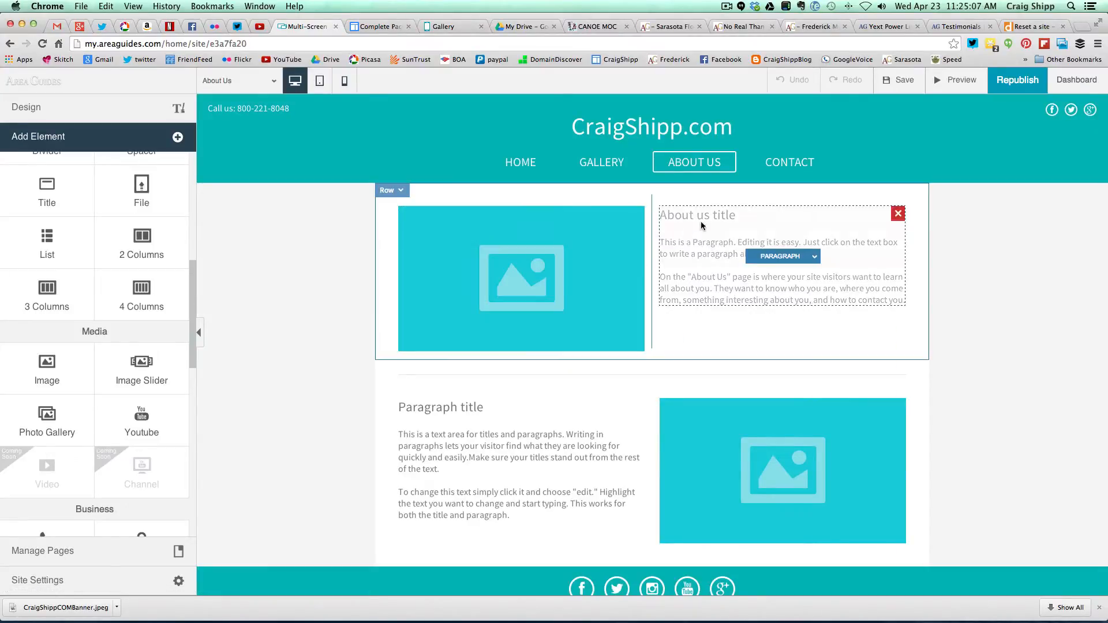
pyautogui.click(786, 166)
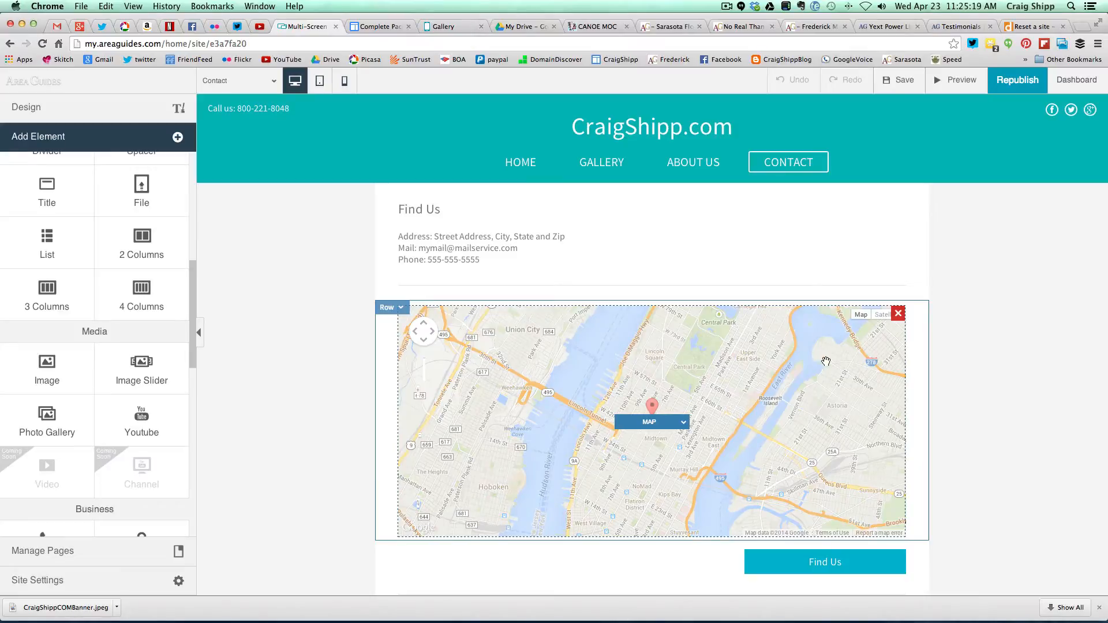
pyautogui.click(899, 314)
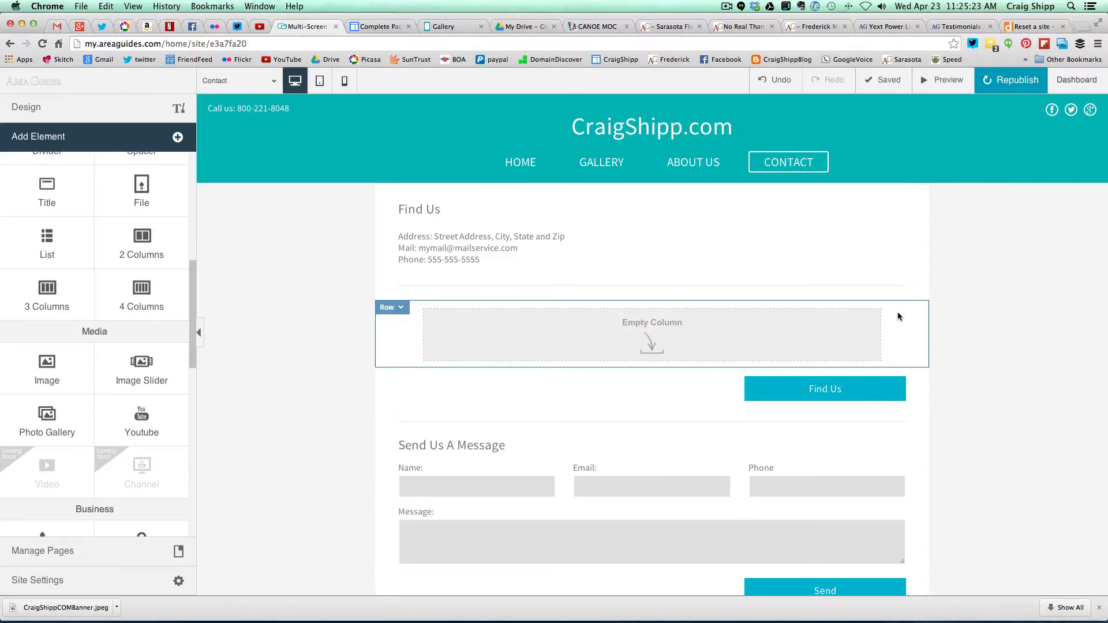
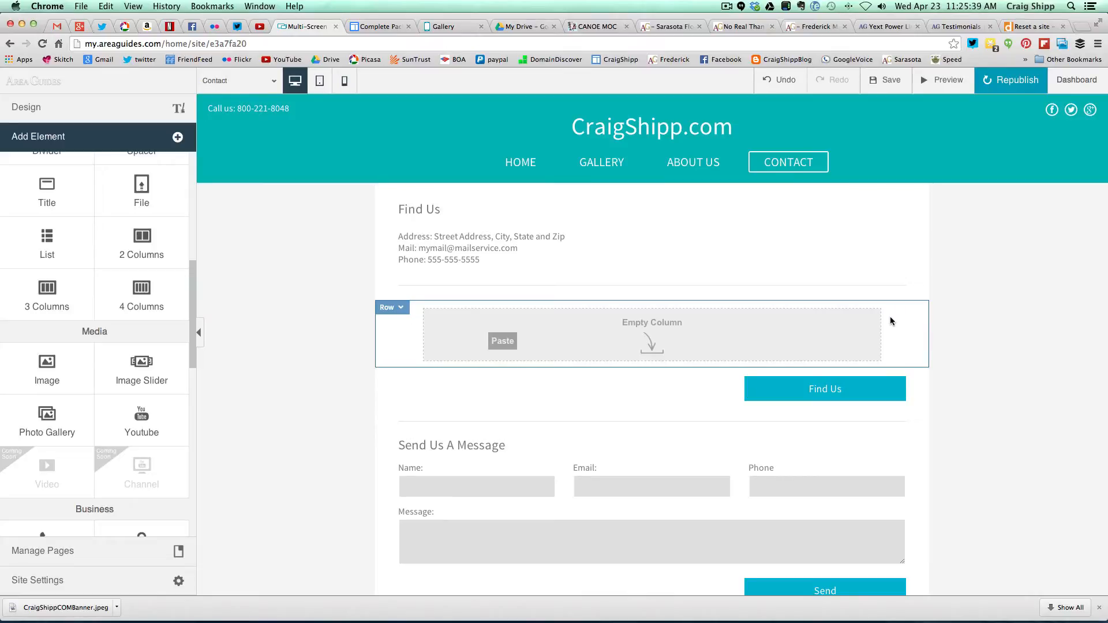
# - Delete the Contact page's Find Us map button and the two empty rows it leaves
pyautogui.click(898, 386)
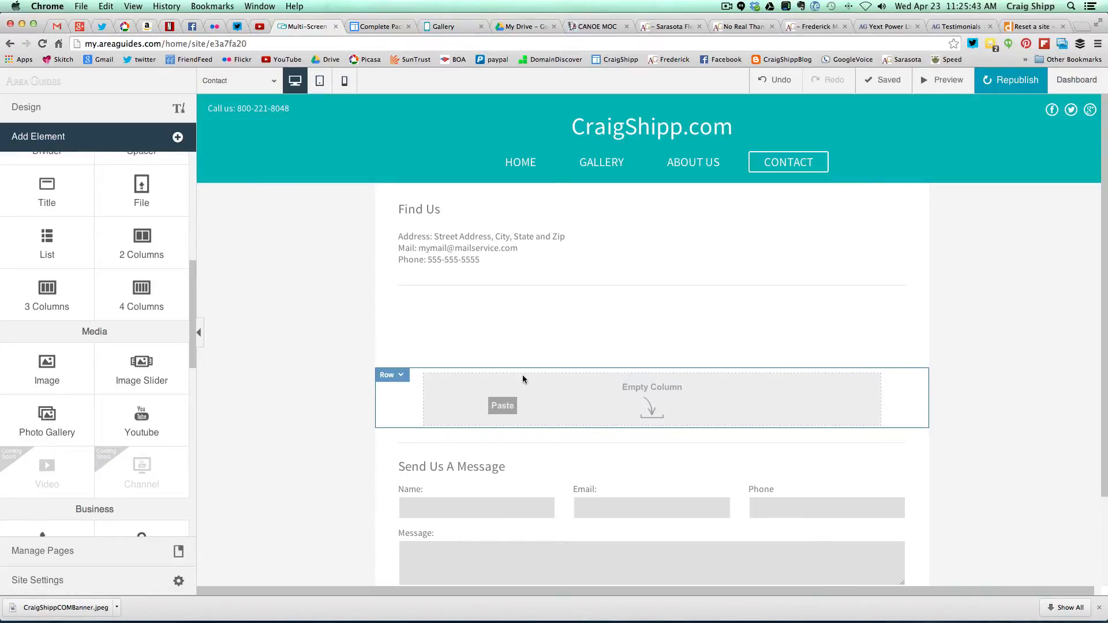
pyautogui.click(404, 376)
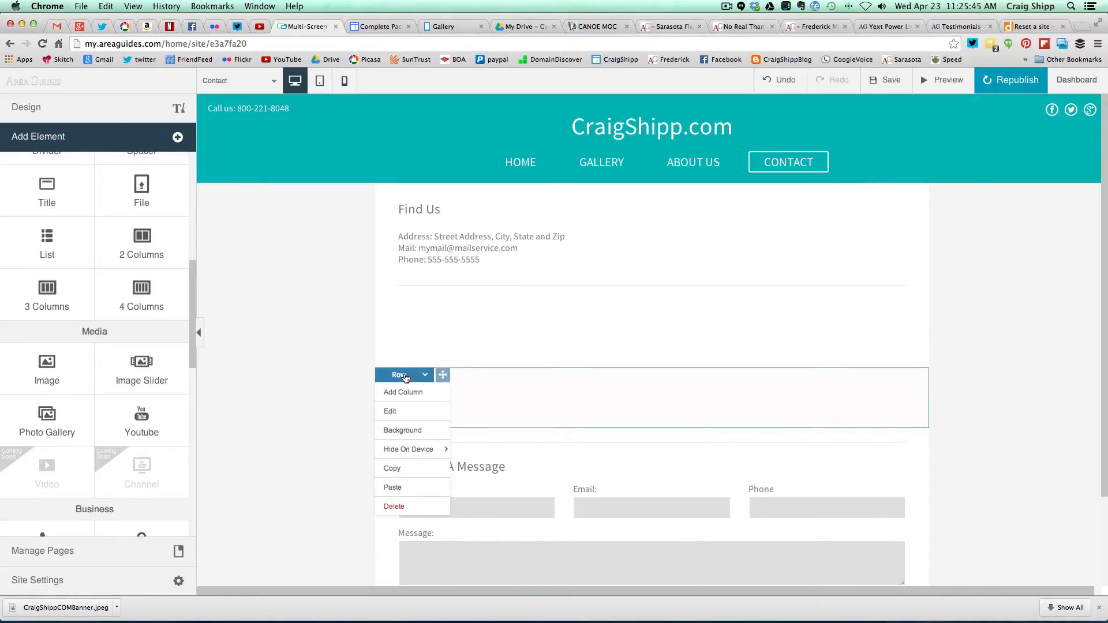
pyautogui.click(407, 507)
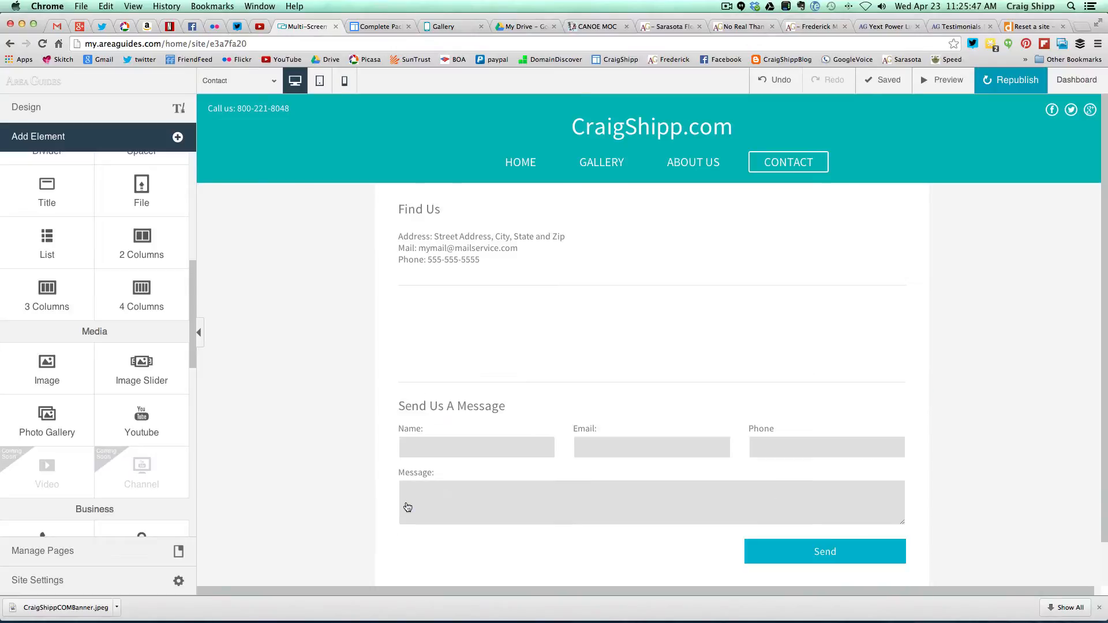
pyautogui.click(401, 308)
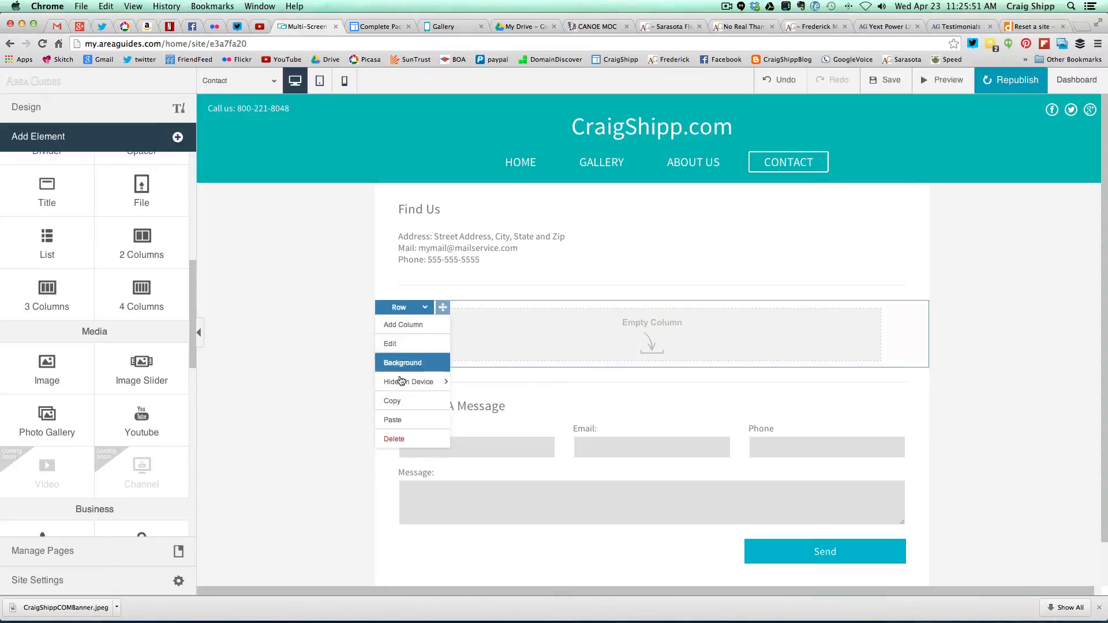
pyautogui.click(395, 439)
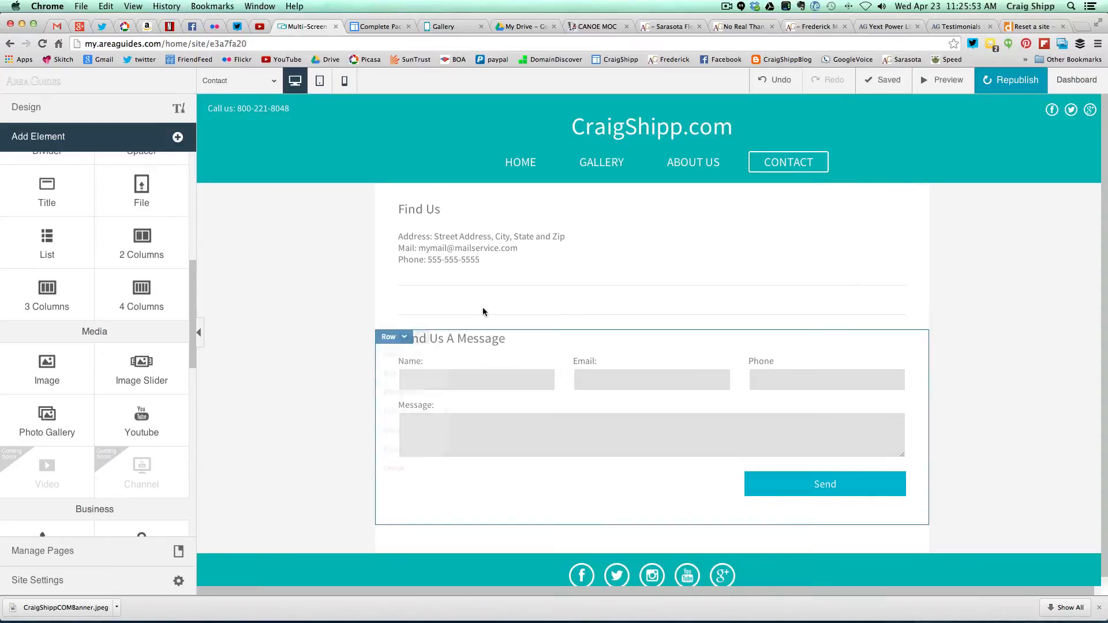
# - Remove the divider below the address and the last leftover empty row
pyautogui.moveTo(488, 293)
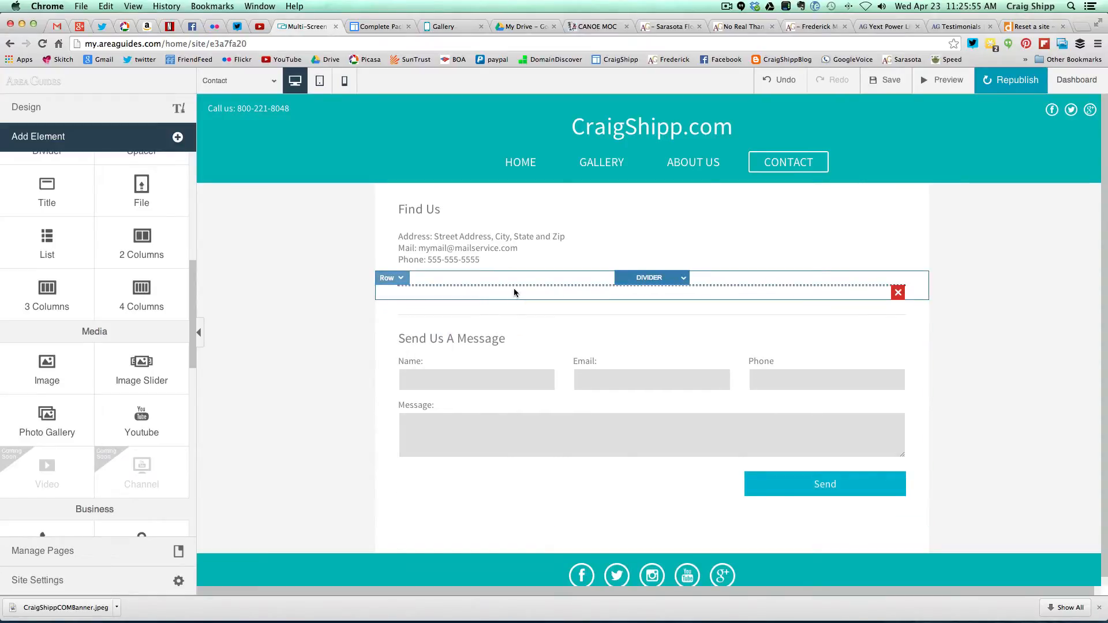
pyautogui.click(899, 292)
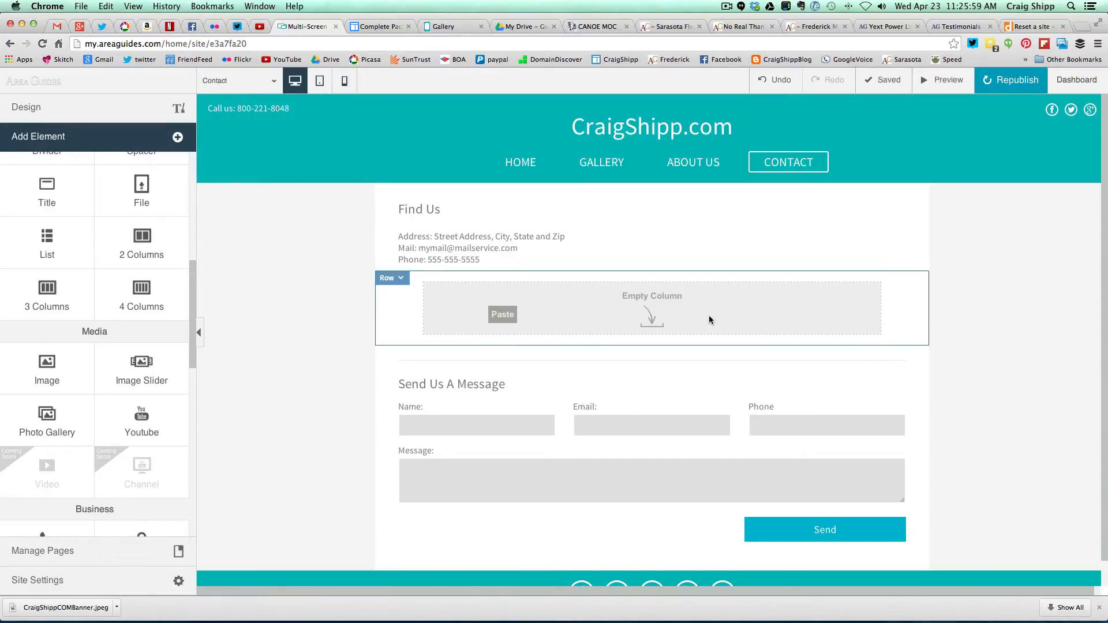
pyautogui.click(408, 282)
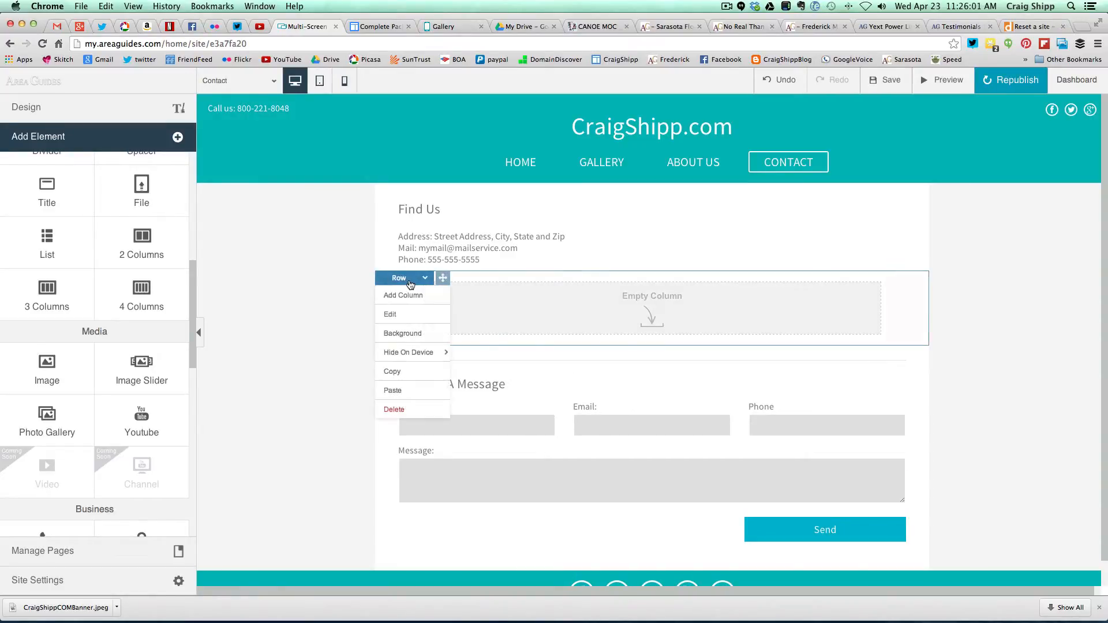
pyautogui.click(393, 409)
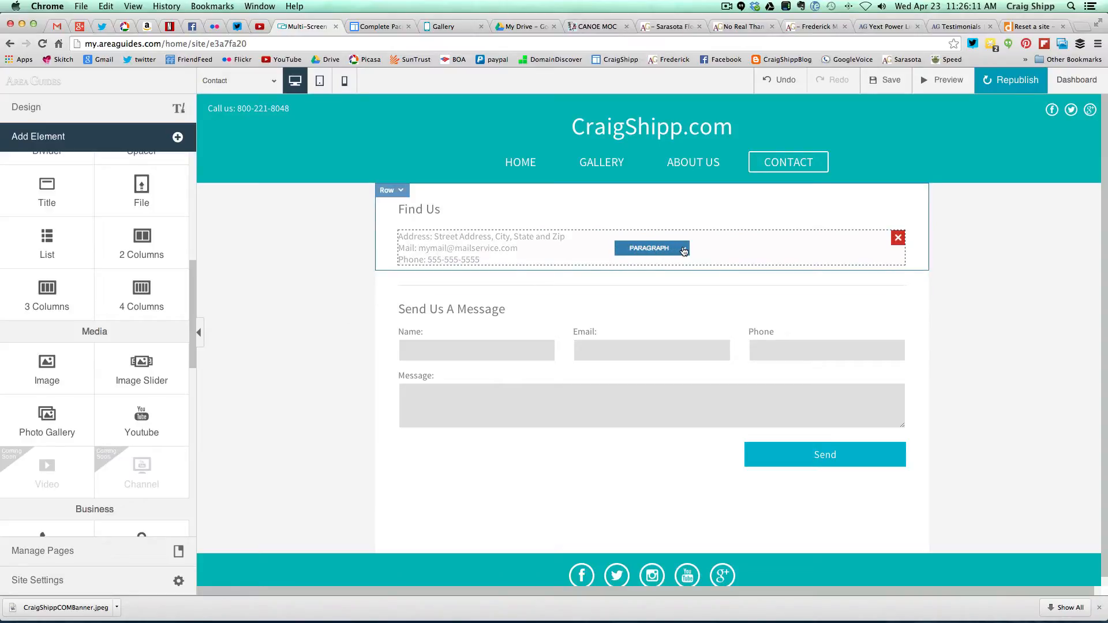
# - Move the address paragraph into the row below Find Us, leaving row settings unchanged
pyautogui.click(684, 251)
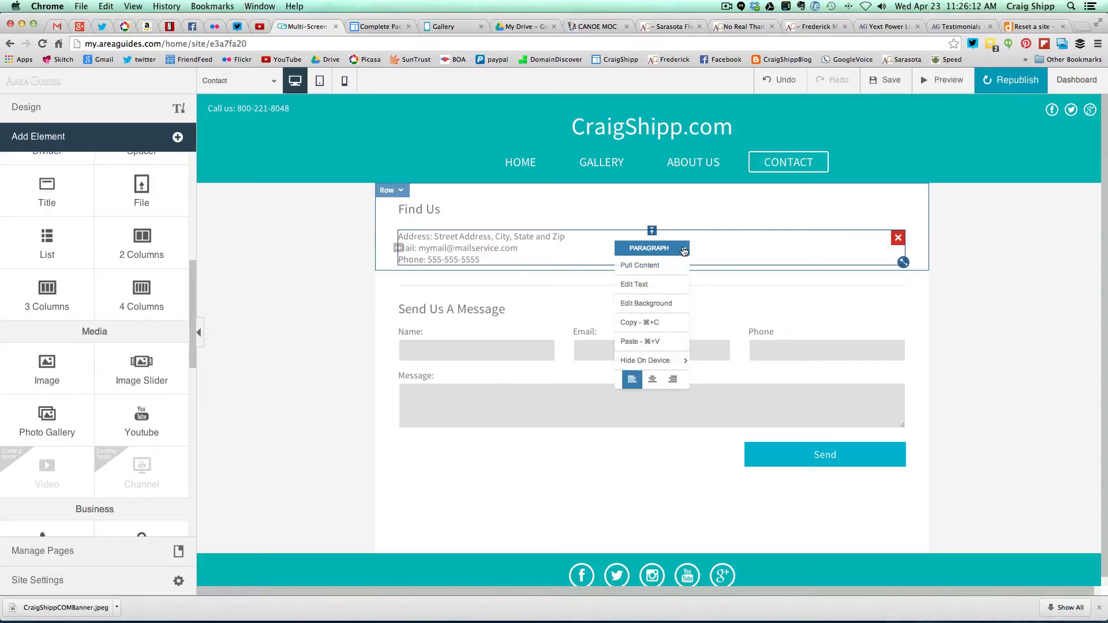
pyautogui.click(635, 285)
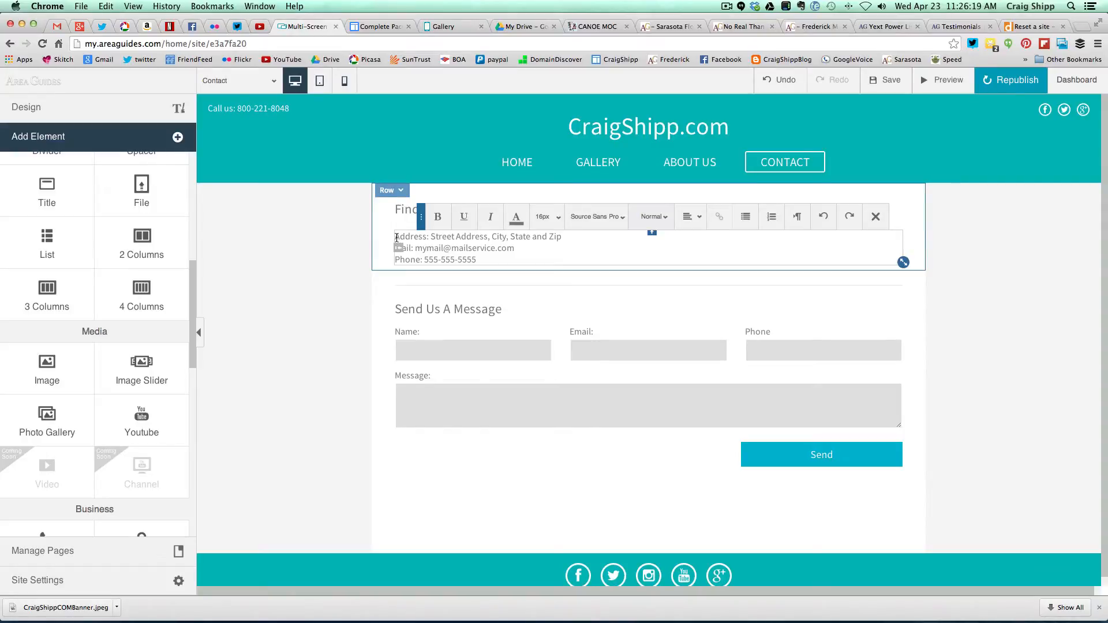
pyautogui.moveTo(403, 237)
pyautogui.mouseDown()
pyautogui.moveTo(431, 242)
pyautogui.moveTo(419, 241)
pyautogui.mouseUp()
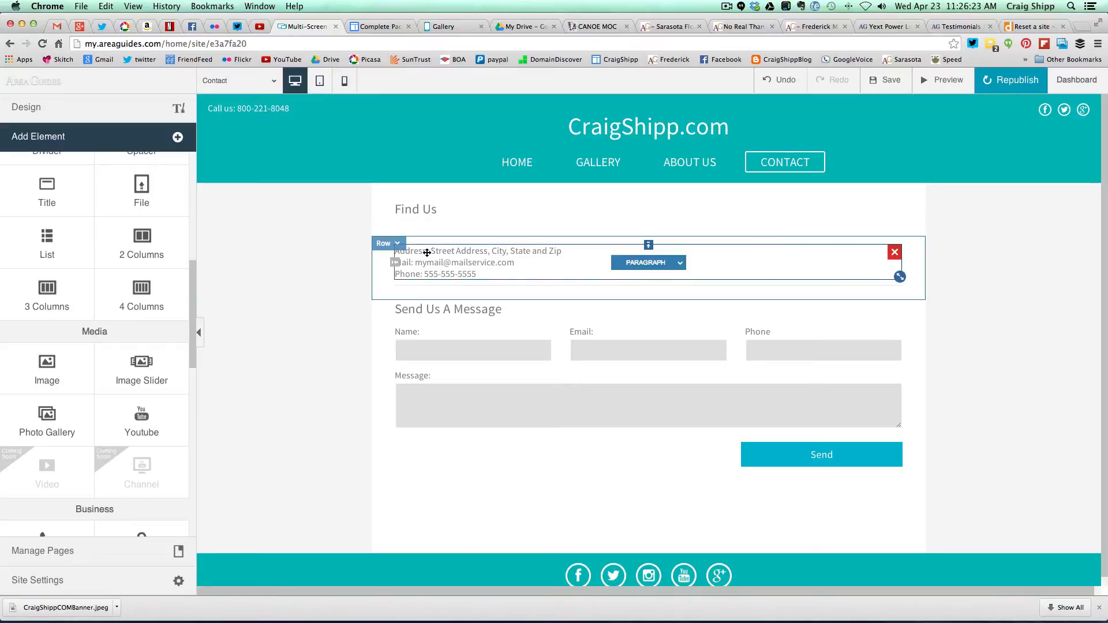
pyautogui.click(426, 254)
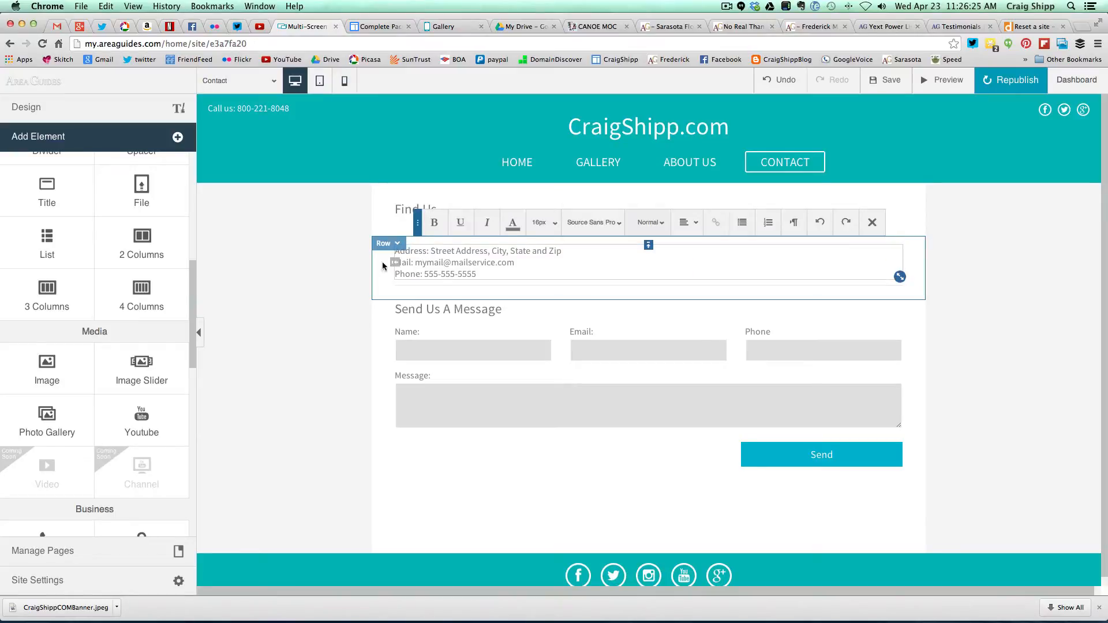
pyautogui.click(385, 243)
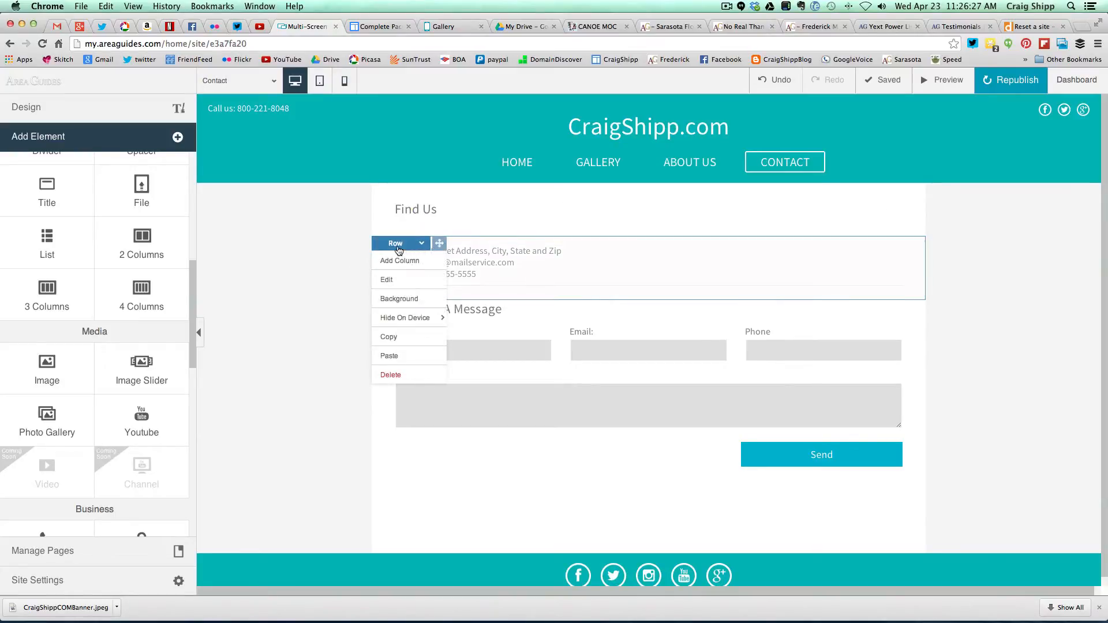
pyautogui.click(397, 279)
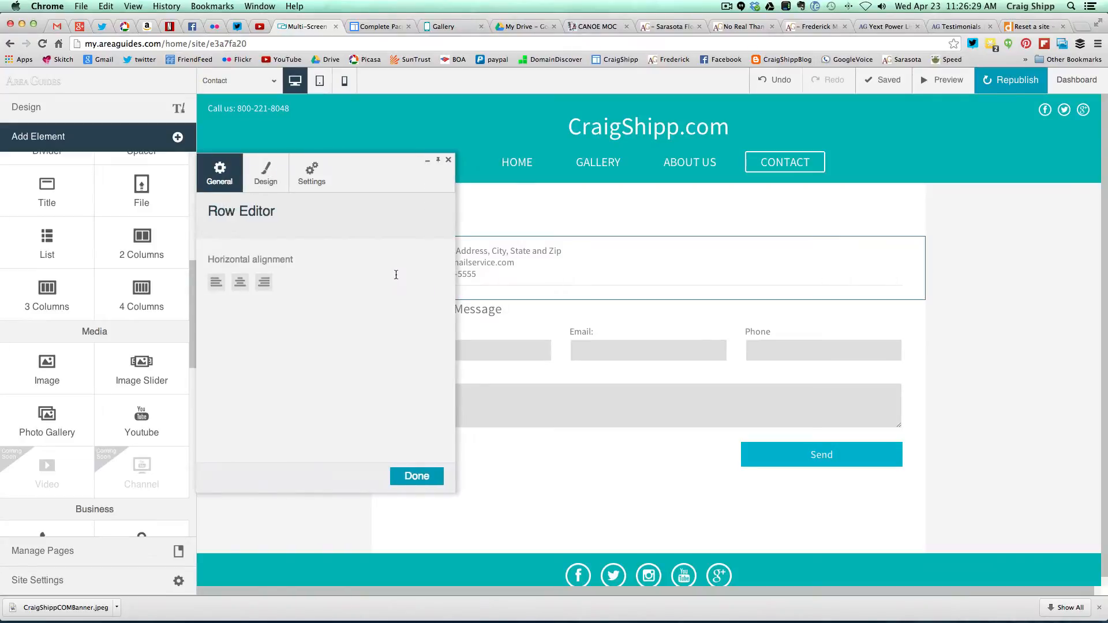
pyautogui.click(411, 475)
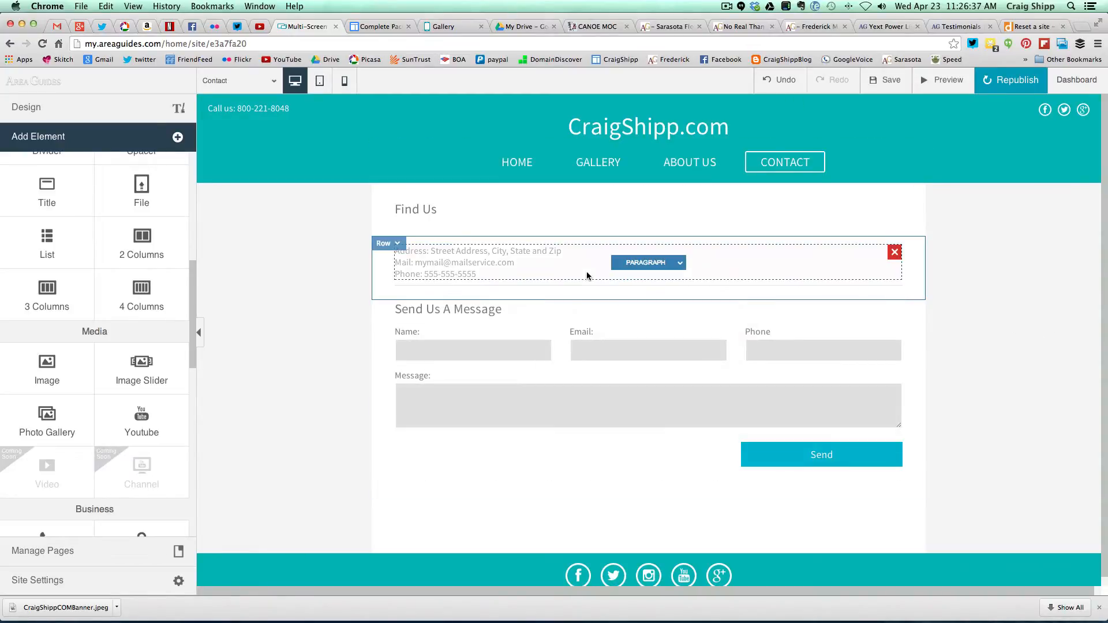
# - Delete the placeholder street address and e-mail lines from the Find Us text
pyautogui.click(681, 267)
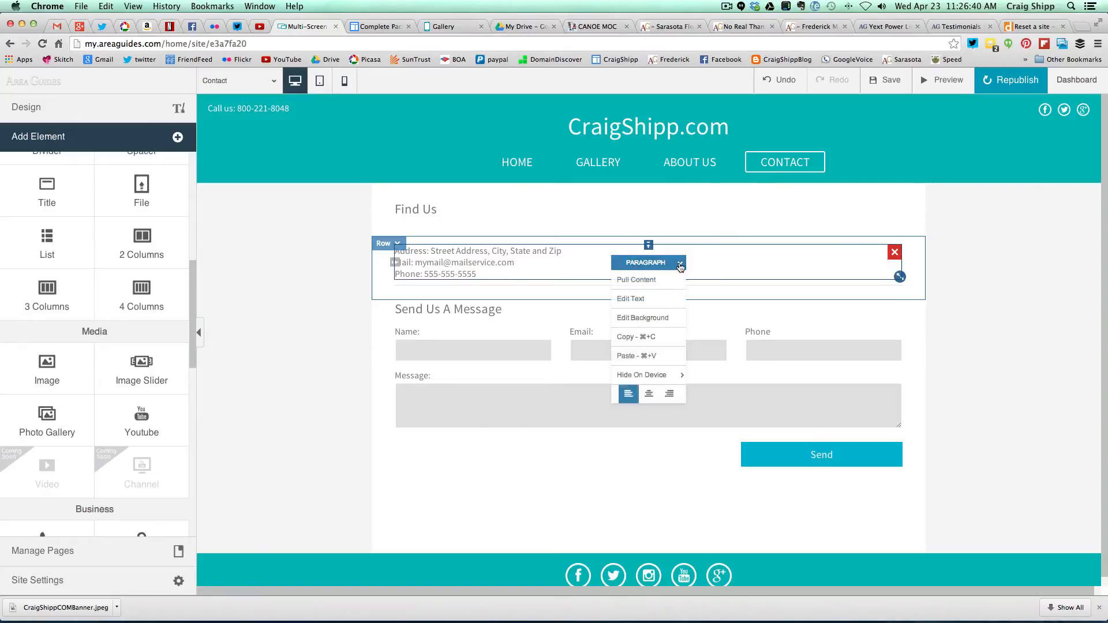
pyautogui.click(639, 299)
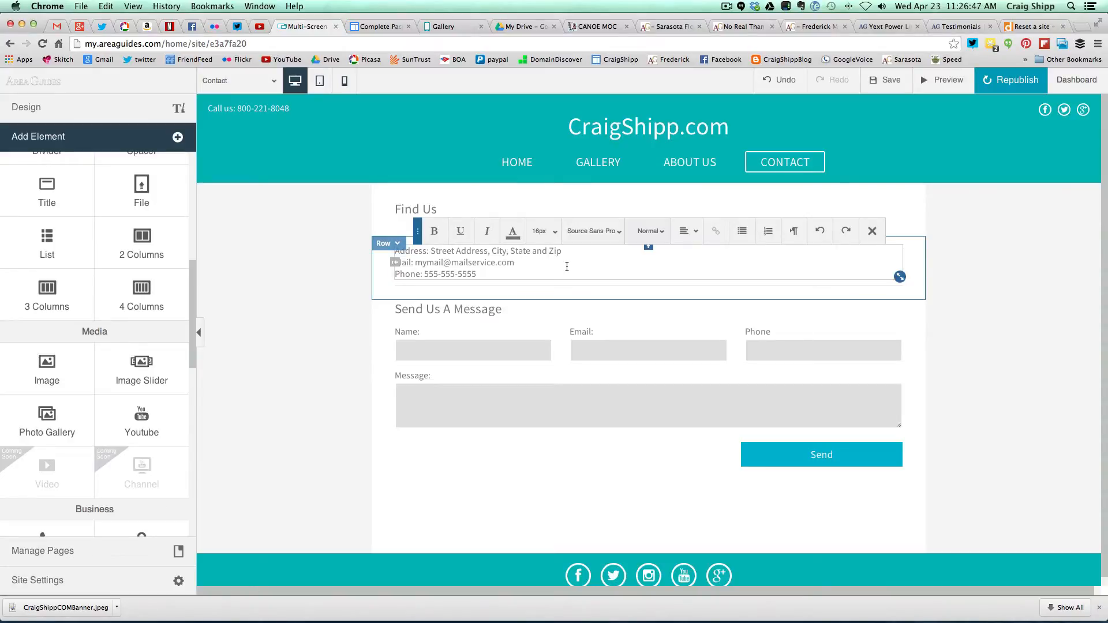
pyautogui.press('BackSpace')
pyautogui.press('BackSpace')
pyautogui.press('BackSpace')
pyautogui.press('BackSpace')
pyautogui.press('BackSpace')
pyautogui.press('BackSpace')
pyautogui.press('BackSpace')
pyautogui.press('BackSpace')
pyautogui.press('BackSpace')
pyautogui.press('BackSpace')
pyautogui.press('BackSpace')
pyautogui.press('BackSpace')
pyautogui.press('BackSpace')
pyautogui.press('BackSpace')
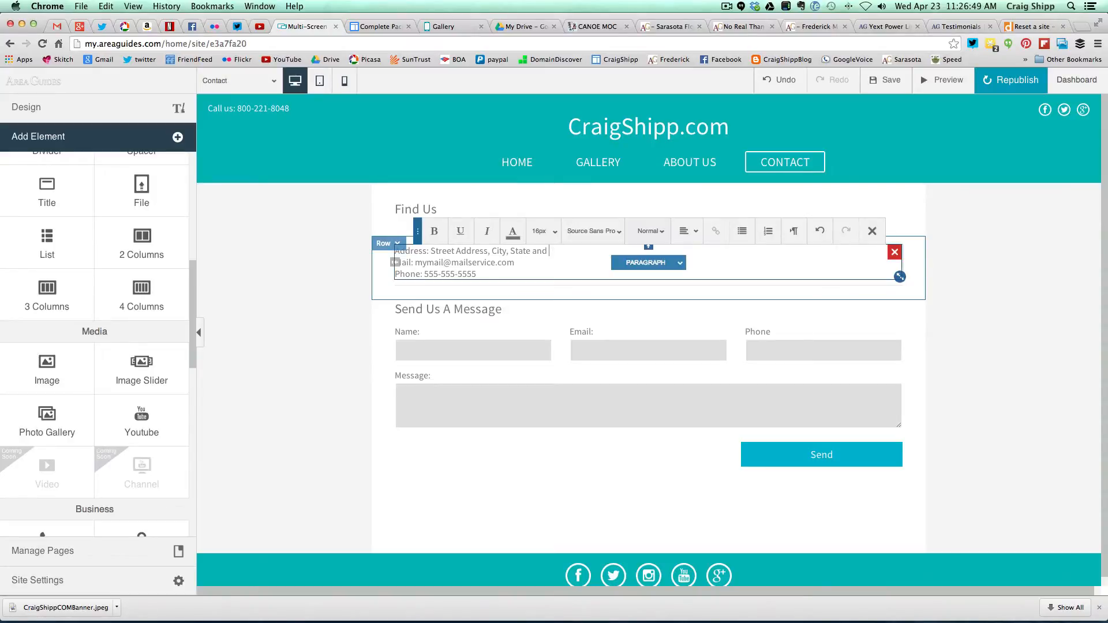
pyautogui.press('BackSpace')
pyautogui.press('BackSpace')
pyautogui.press('BackSpace')
pyautogui.press('BackSpace')
pyautogui.press('BackSpace')
pyautogui.press('BackSpace')
pyautogui.press('BackSpace')
pyautogui.press('BackSpace')
pyautogui.press('BackSpace')
pyautogui.press('BackSpace')
pyautogui.press('BackSpace')
pyautogui.press('BackSpace')
pyautogui.press('BackSpace')
pyautogui.press('BackSpace')
pyautogui.press('BackSpace')
pyautogui.press('BackSpace')
pyautogui.press('BackSpace')
pyautogui.press('BackSpace')
pyautogui.press('BackSpace')
pyautogui.press('BackSpace')
pyautogui.press('BackSpace')
pyautogui.press('BackSpace')
pyautogui.press('BackSpace')
pyautogui.press('BackSpace')
pyautogui.press('BackSpace')
pyautogui.press('BackSpace')
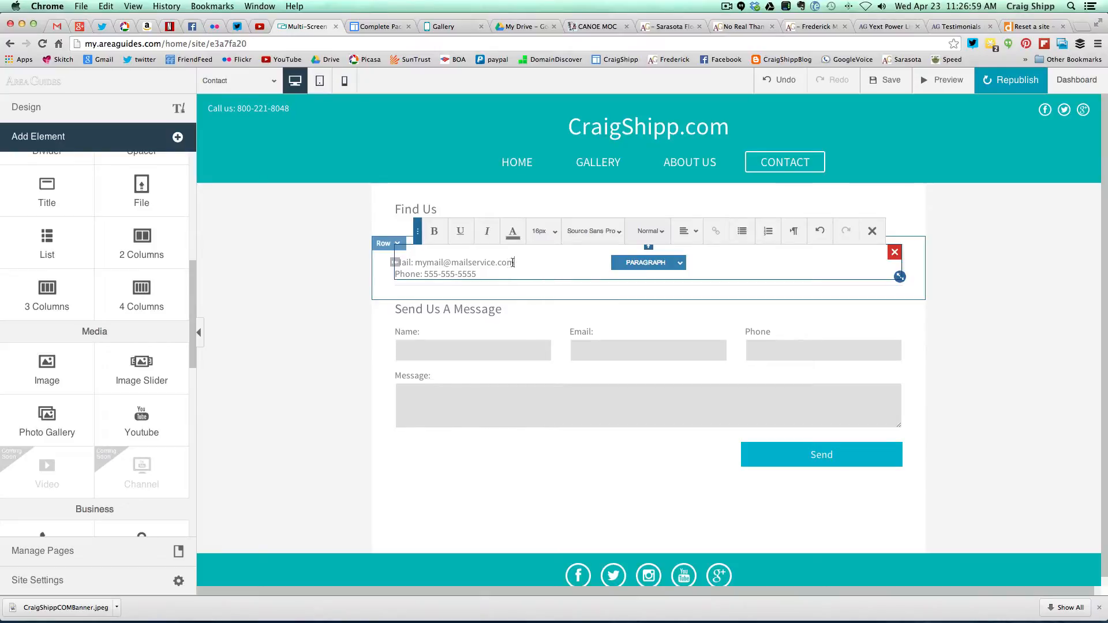
pyautogui.press('BackSpace')
pyautogui.press('BackSpace')
pyautogui.press('BackSpace')
pyautogui.press('BackSpace')
pyautogui.press('BackSpace')
pyautogui.press('BackSpace')
pyautogui.press('BackSpace')
pyautogui.press('BackSpace')
pyautogui.press('BackSpace')
pyautogui.press('BackSpace')
pyautogui.press('BackSpace')
pyautogui.press('BackSpace')
pyautogui.press('BackSpace')
pyautogui.press('BackSpace')
pyautogui.press('BackSpace')
pyautogui.press('BackSpace')
pyautogui.press('BackSpace')
pyautogui.press('BackSpace')
pyautogui.press('BackSpace')
pyautogui.press('BackSpace')
pyautogui.press('BackSpace')
pyautogui.press('BackSpace')
pyautogui.press('BackSpace')
pyautogui.press('BackSpace')
pyautogui.press('BackSpace')
pyautogui.press('BackSpace')
pyautogui.press('BackSpace')
pyautogui.press('BackSpace')
pyautogui.press('BackSpace')
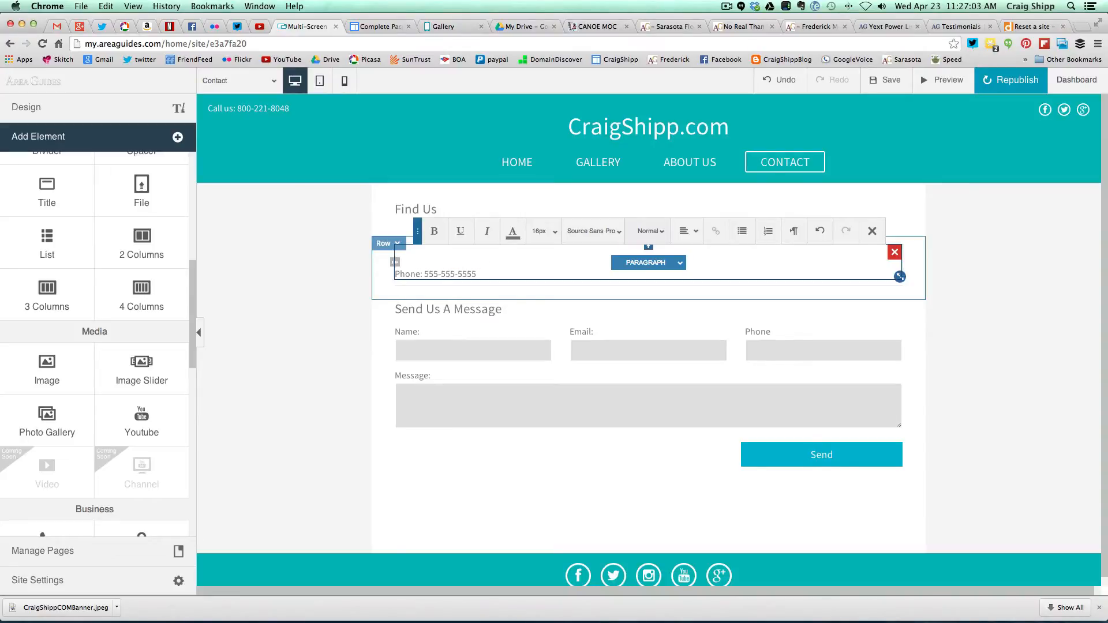
pyautogui.press('BackSpace')
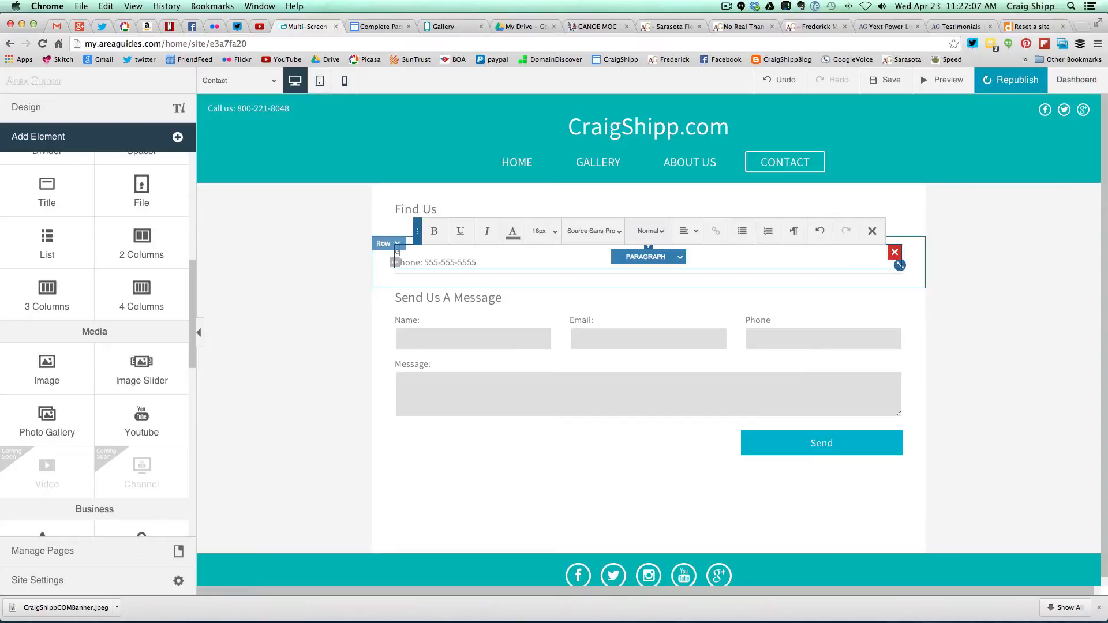
# - Type an 'e-mail:' line with the owner's e-mail address and select the whole line
pyautogui.write('e-mail')
pyautogui.write(': ')
pyautogui.write('craigshipp')
pyautogui.press('BackSpace')
pyautogui.press('BackSpace')
pyautogui.press('BackSpace')
pyautogui.press('BackSpace')
pyautogui.press('BackSpace')
pyautogui.press('BackSpace')
pyautogui.press('BackSpace')
pyautogui.press('BackSpace')
pyautogui.press('BackSpace')
pyautogui.moveTo(423, 254); pyautogui.dragTo(495, 254)
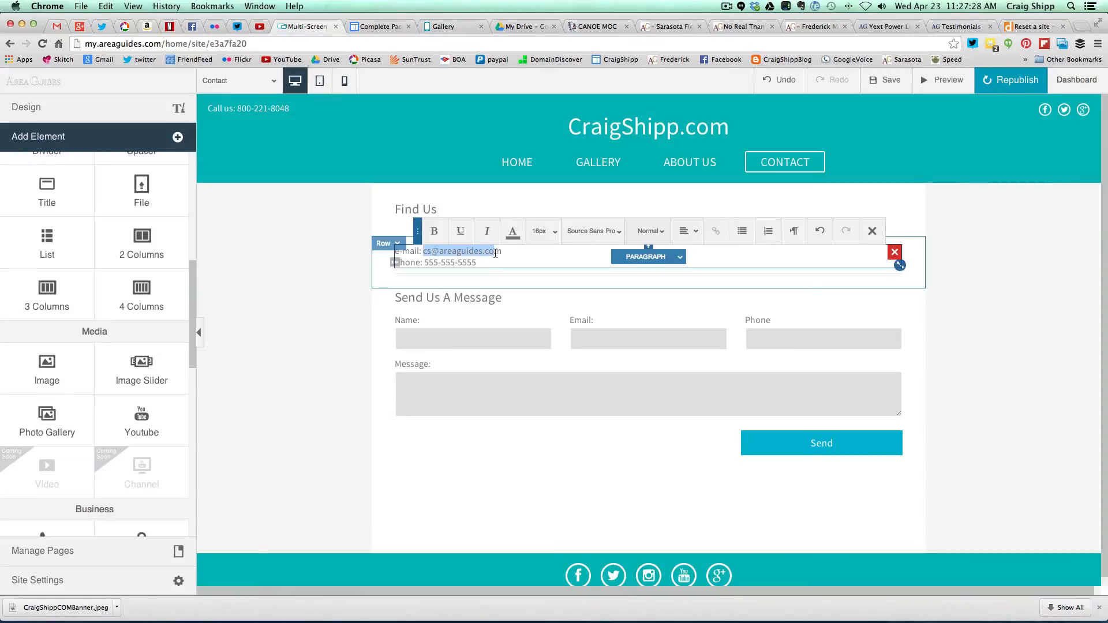
pyautogui.click(423, 251)
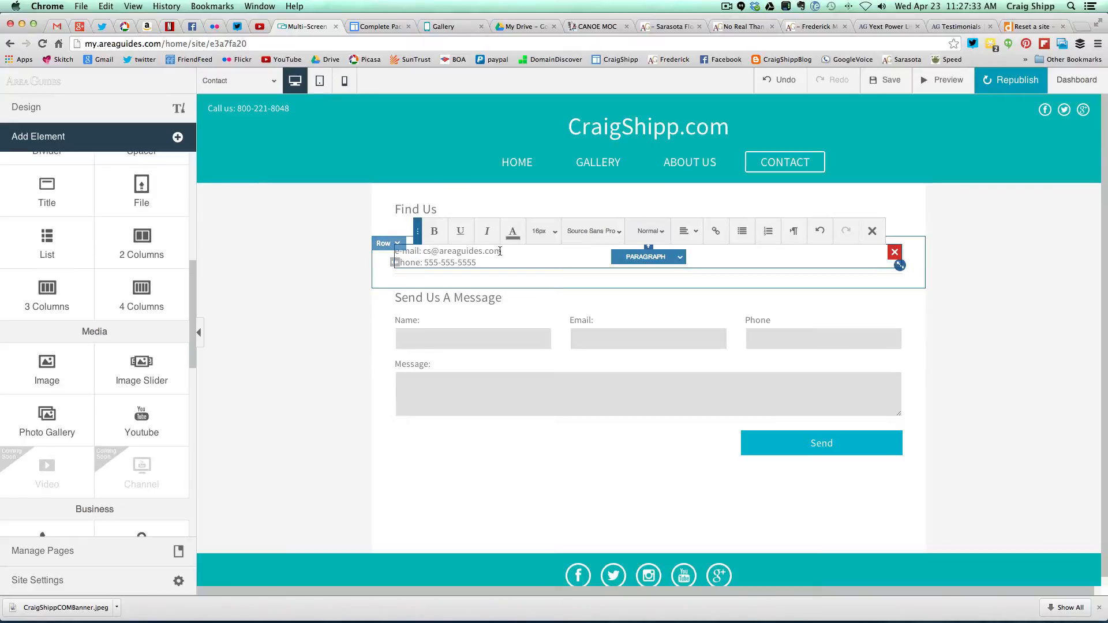
pyautogui.moveTo(500, 252); pyautogui.dragTo(397, 252)
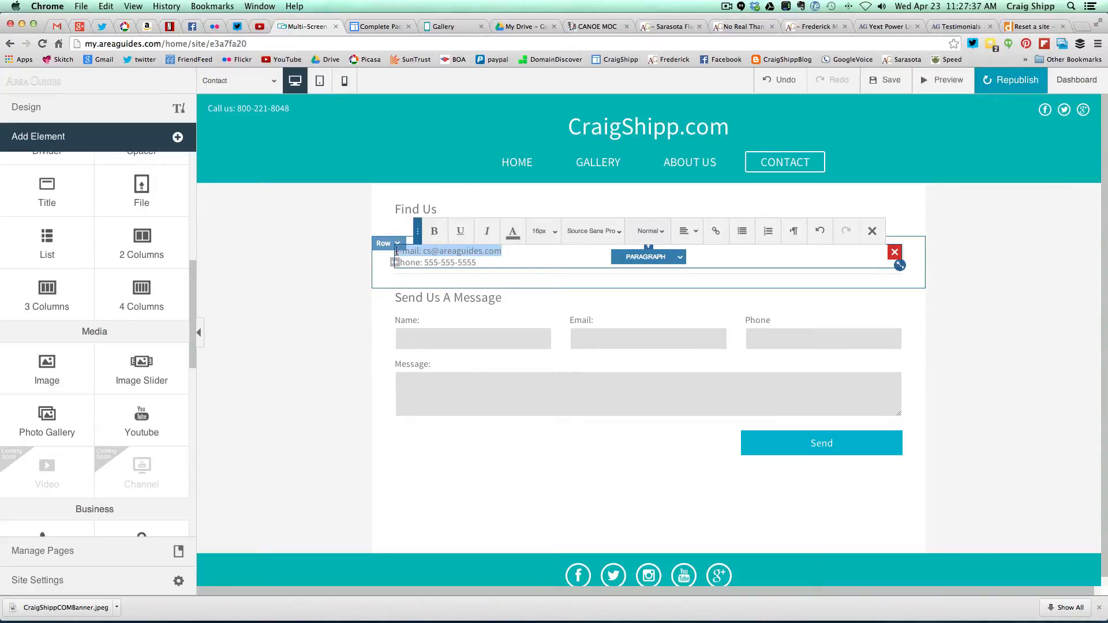
# - Make the selected e-mail line an Email Address link to the owner's e-mail
pyautogui.click(716, 232)
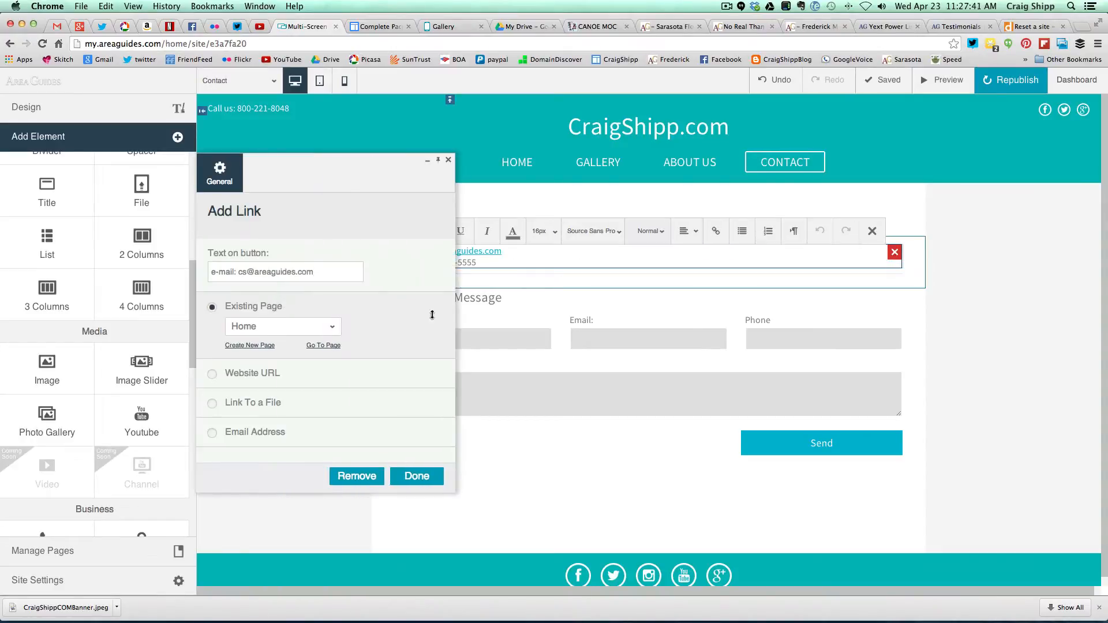
pyautogui.click(213, 433)
pyautogui.click(253, 414)
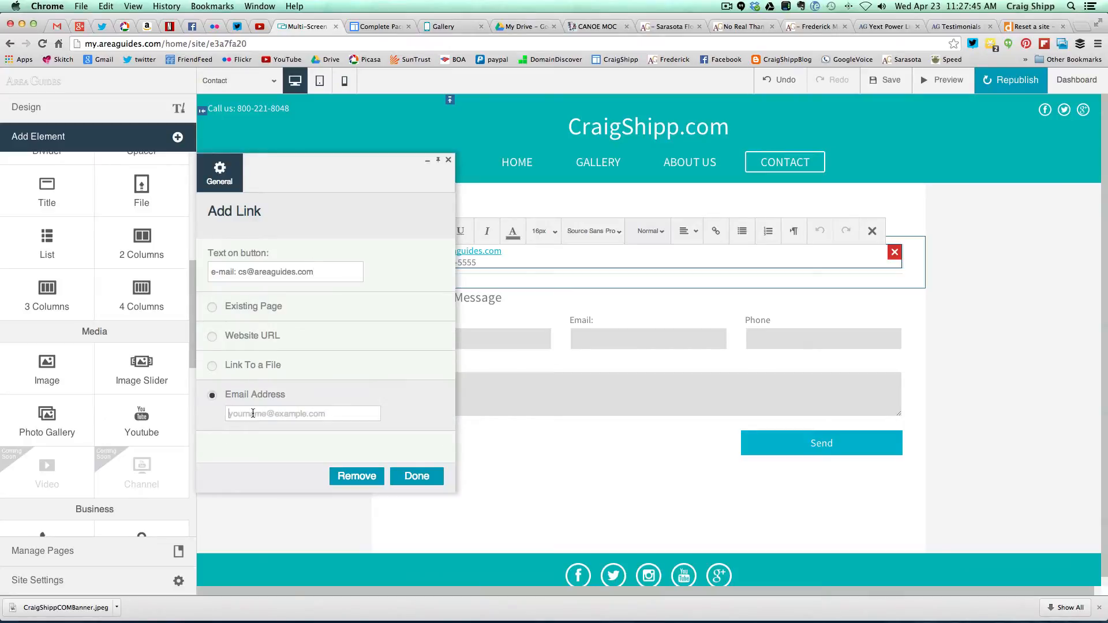
pyautogui.click(422, 476)
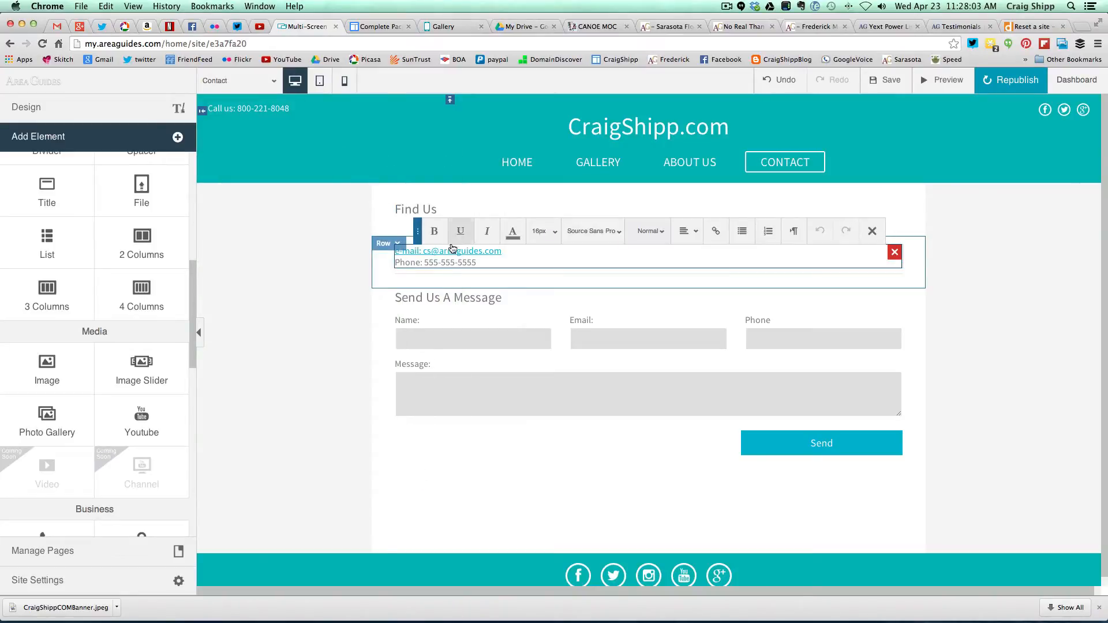
pyautogui.click(440, 263)
pyautogui.moveTo(425, 263); pyautogui.dragTo(478, 265)
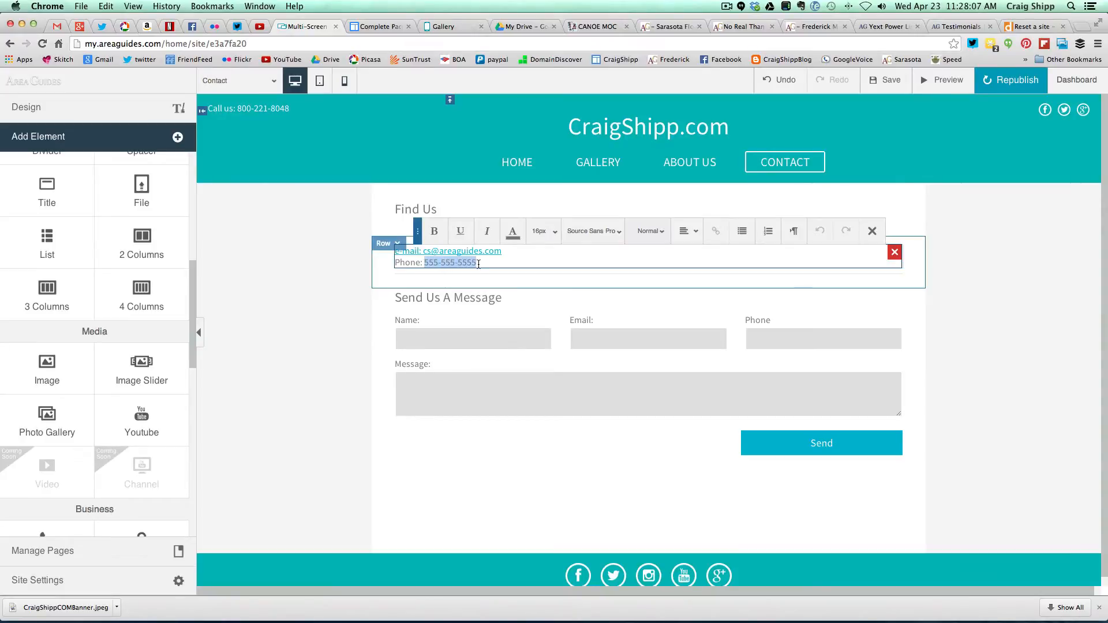
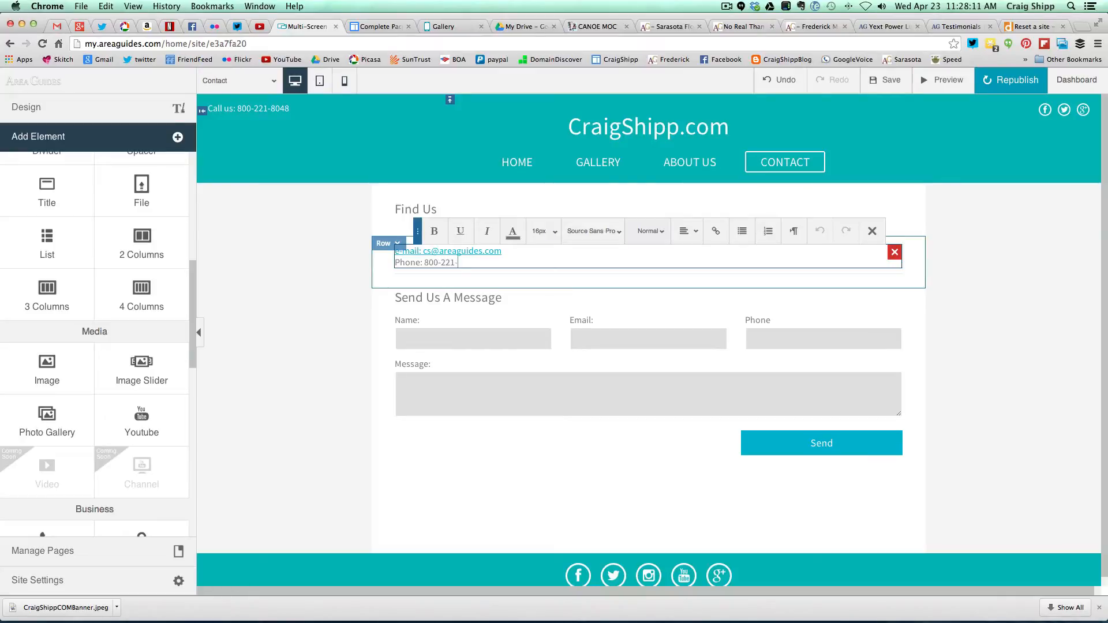
# - Finish editing the text and delete the empty row above the contact details
pyautogui.click(872, 231)
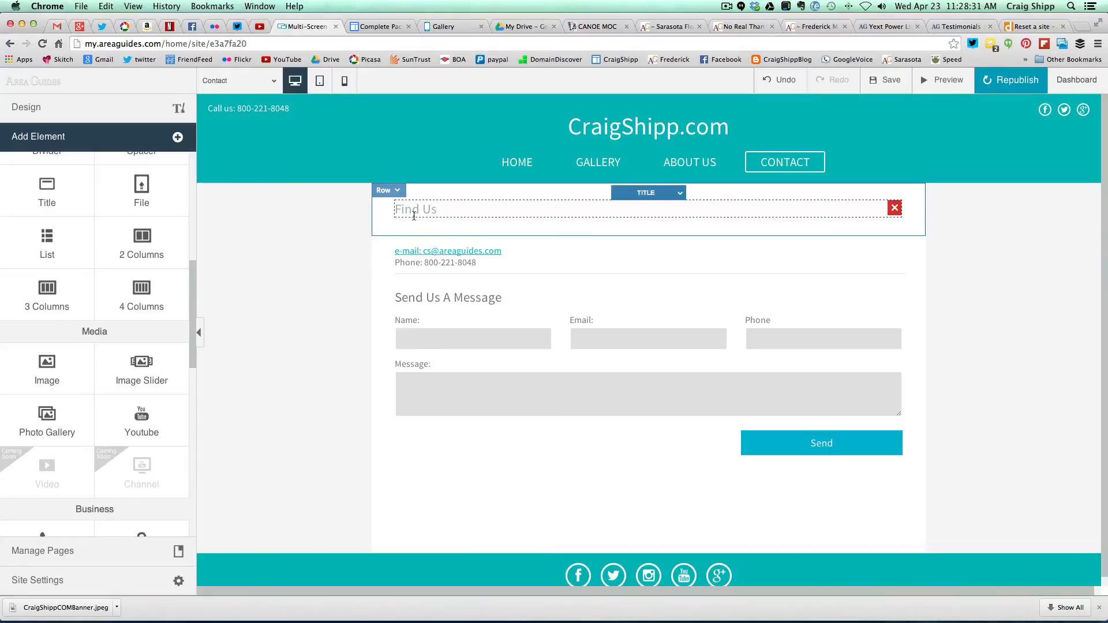
pyautogui.click(387, 190)
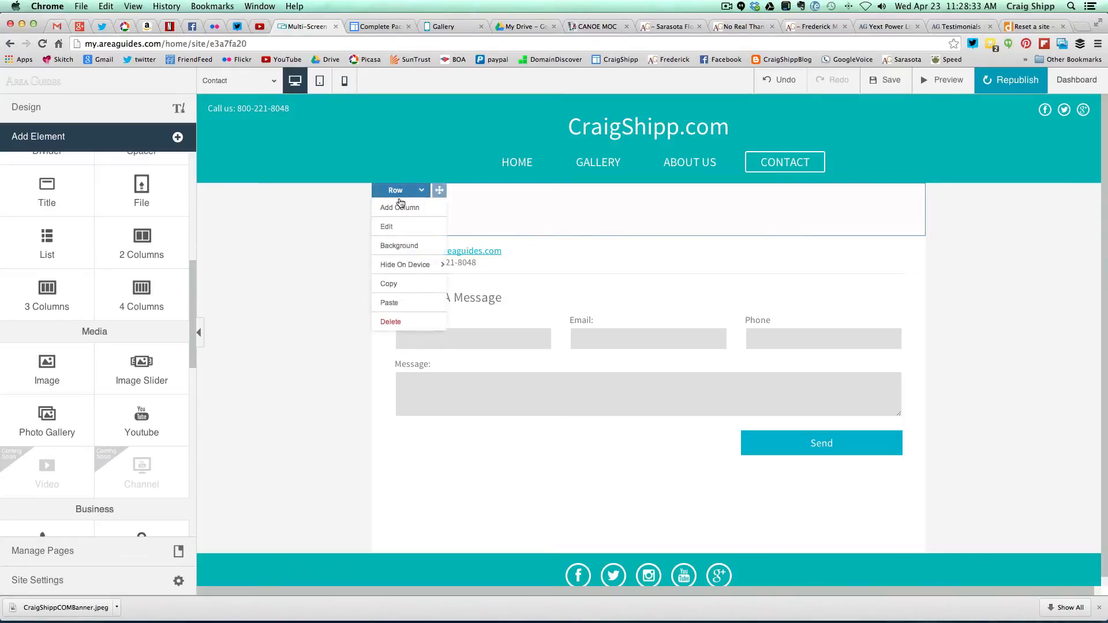
pyautogui.click(390, 322)
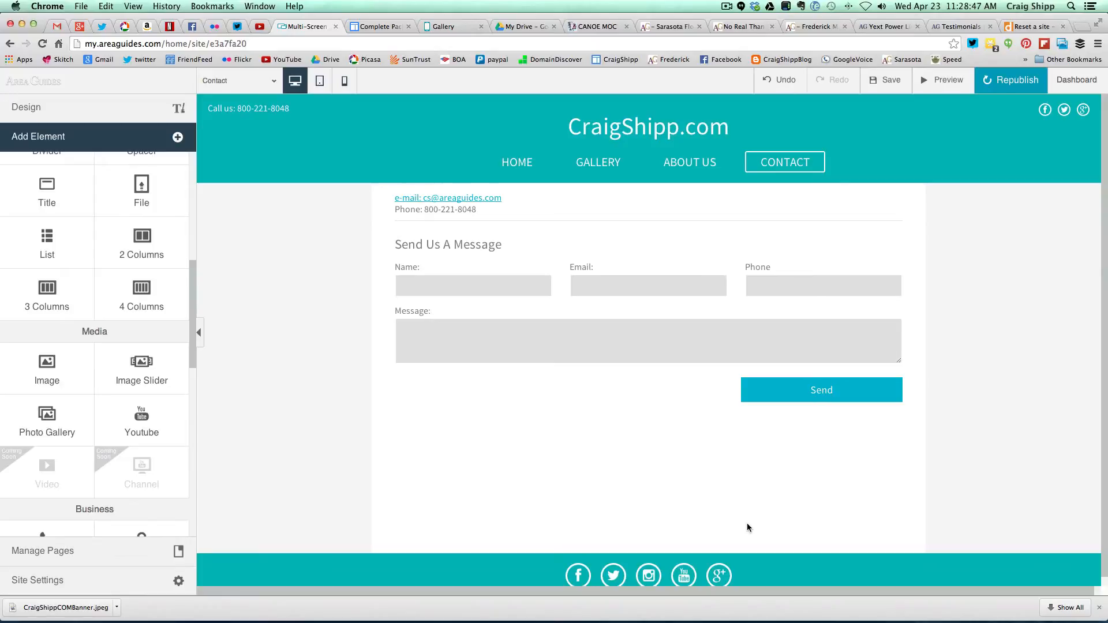
# - Republish the site and switch to the live site's Gallery page tab
pyautogui.click(1033, 81)
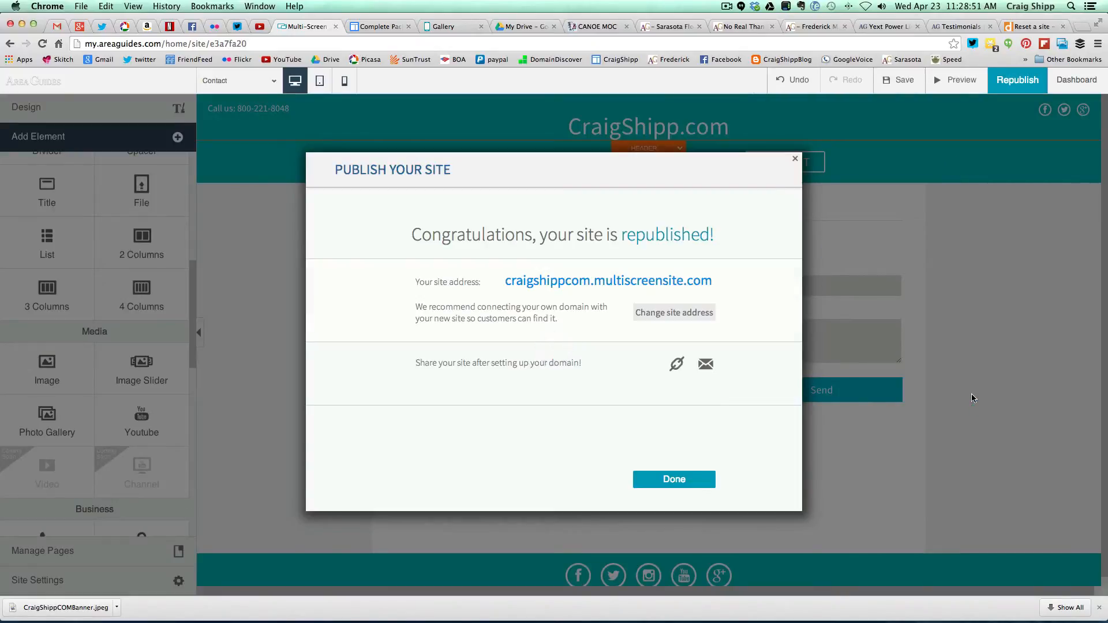
pyautogui.click(673, 484)
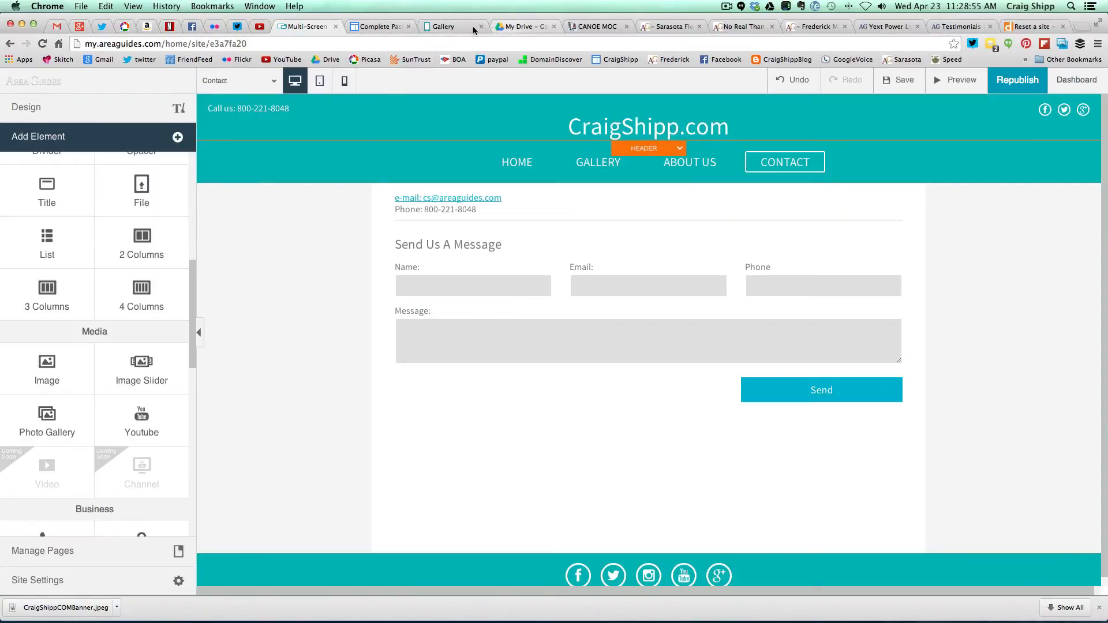
pyautogui.click(453, 25)
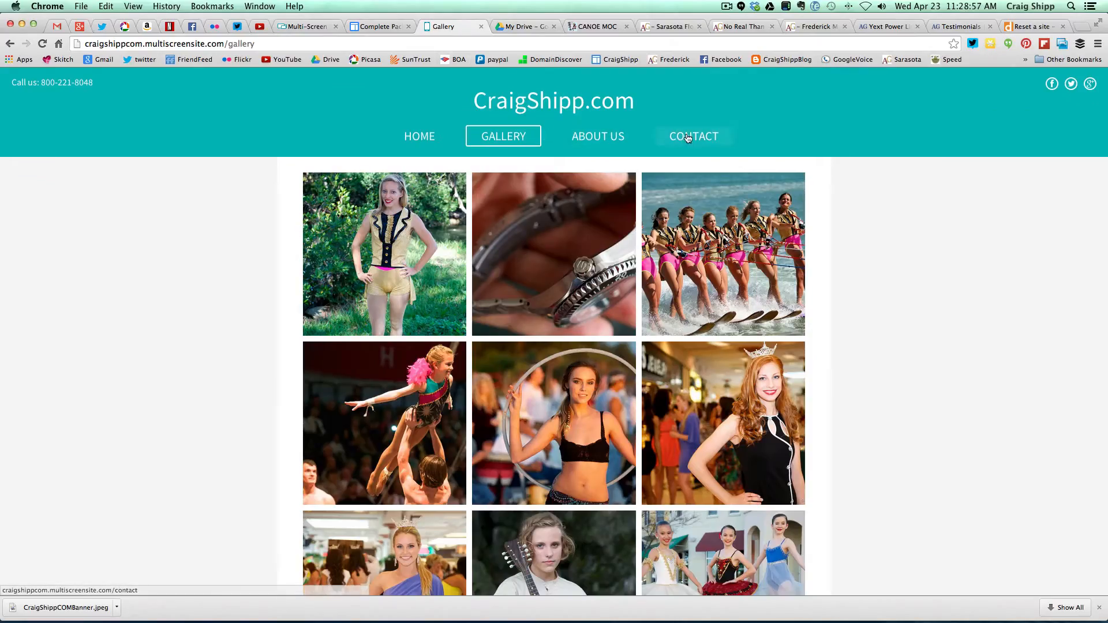
# - On the live Contact page, enter a test sender name and e-mail address
pyautogui.click(722, 136)
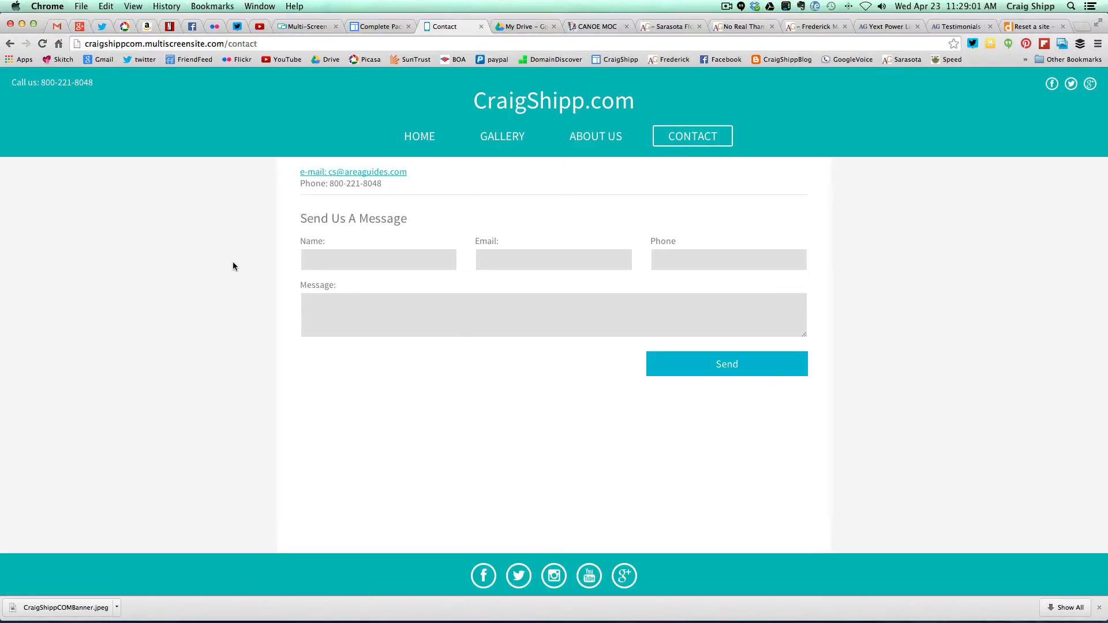
pyautogui.click(323, 261)
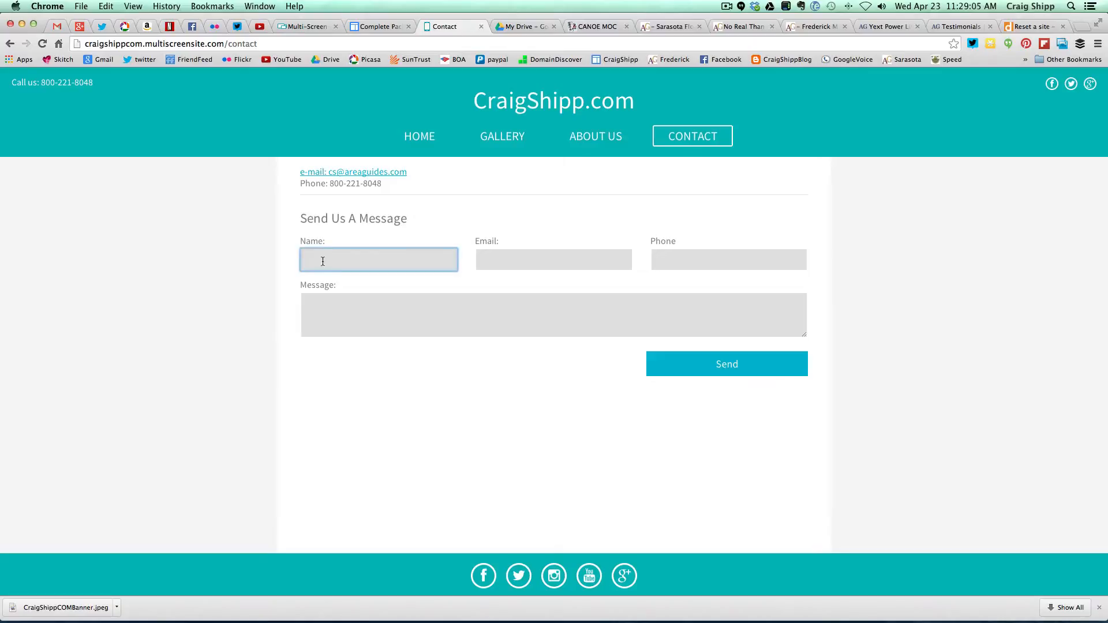
pyautogui.write('Tim')
pyautogui.click(498, 259)
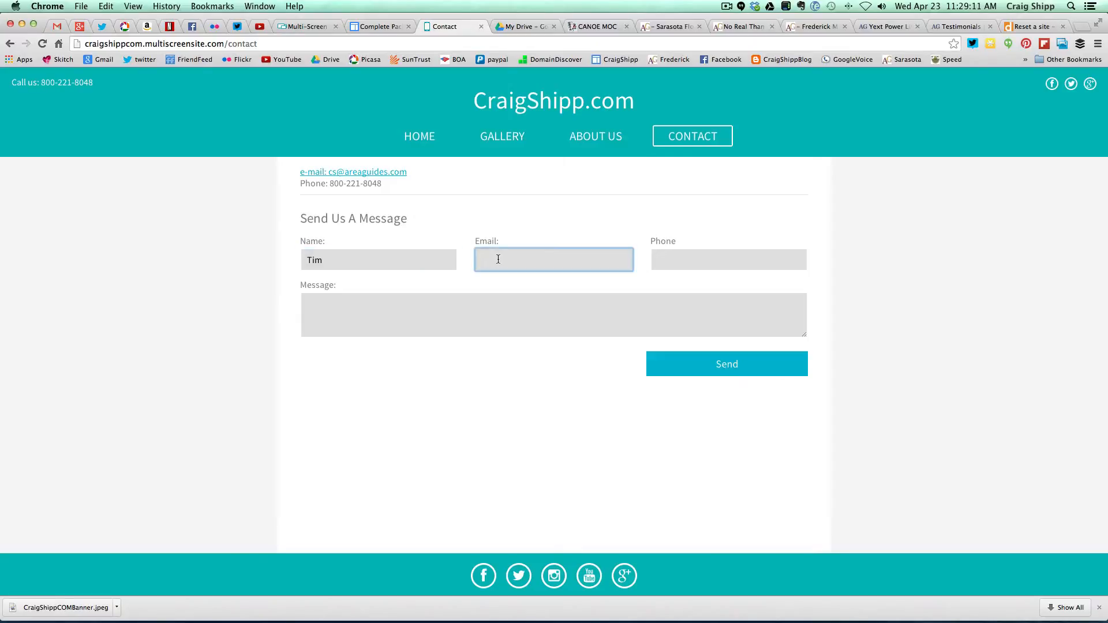
# - Add a phone number and the message 'testing', send it, and return to the editor
pyautogui.click(671, 259)
pyautogui.write('555')
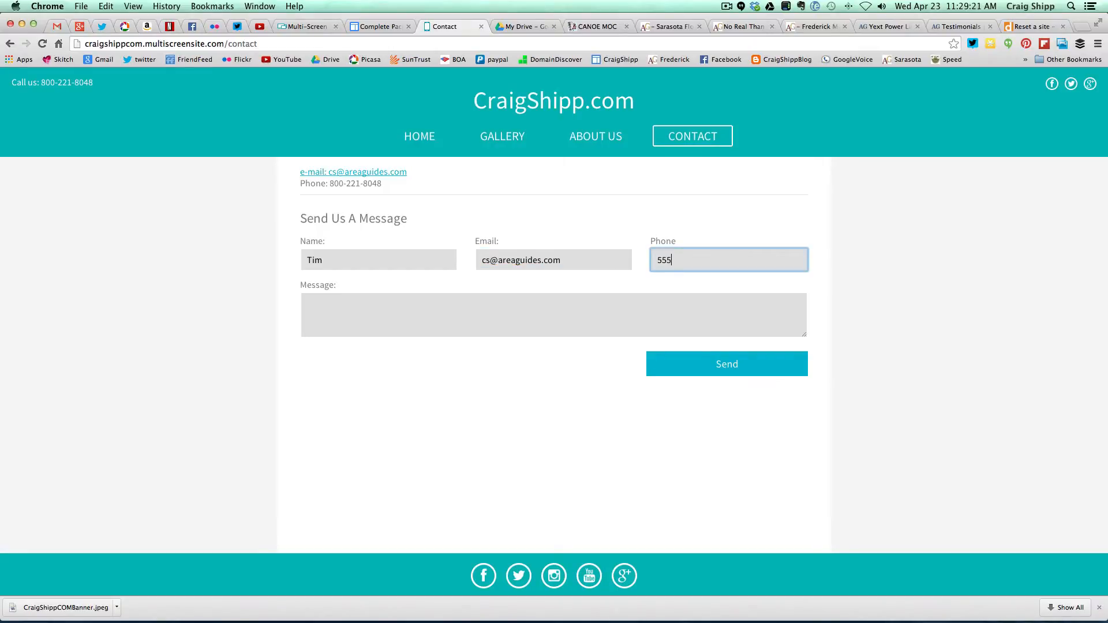
pyautogui.write('-555-5555')
pyautogui.click(559, 314)
pyautogui.write('testing')
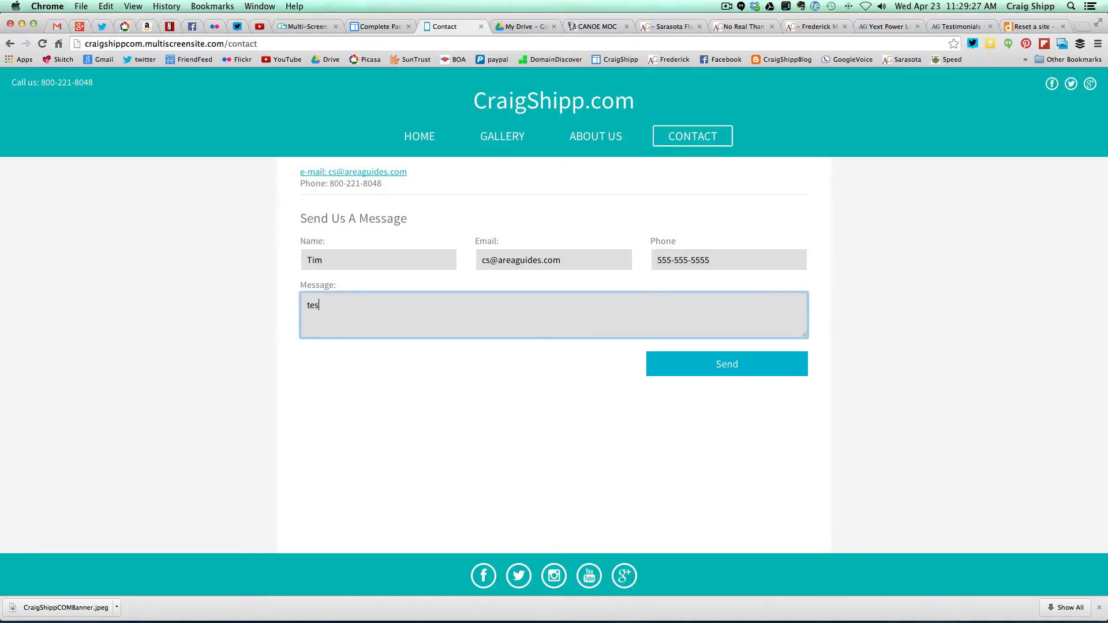
pyautogui.click(713, 365)
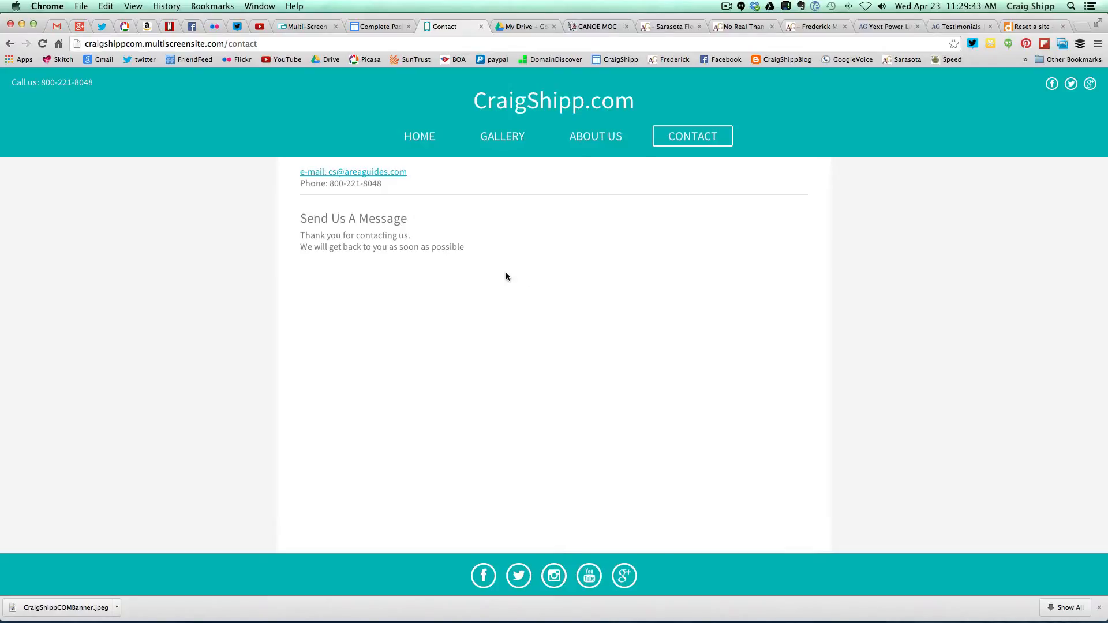
pyautogui.click(309, 29)
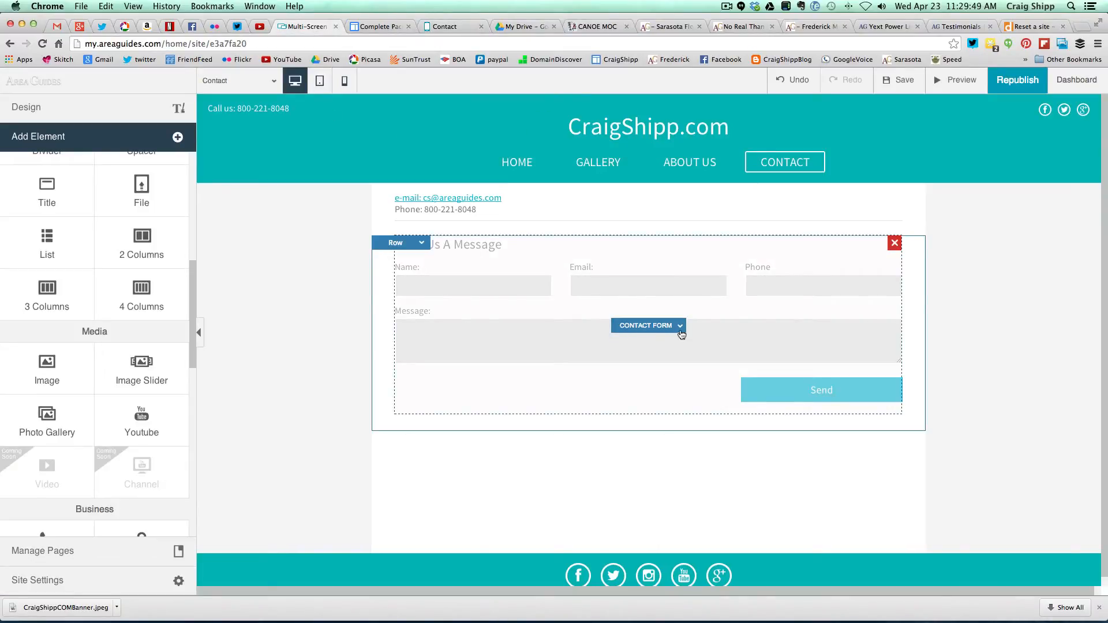
# - Edit the Contact Form, review its More, Design and General tabs, then show Email Settings
pyautogui.click(681, 327)
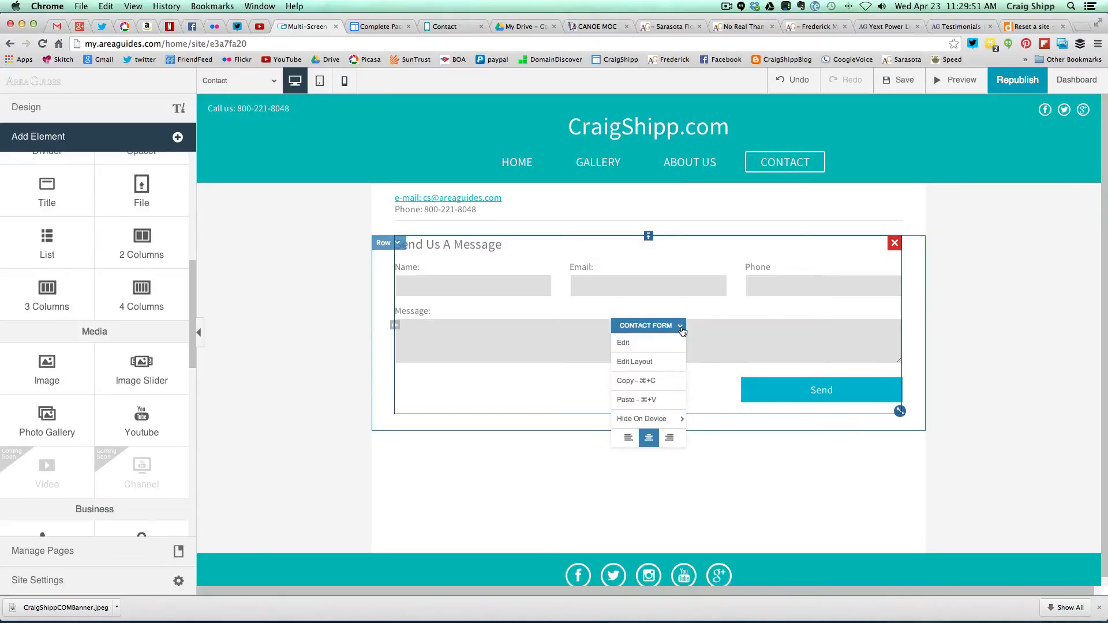
pyautogui.click(643, 342)
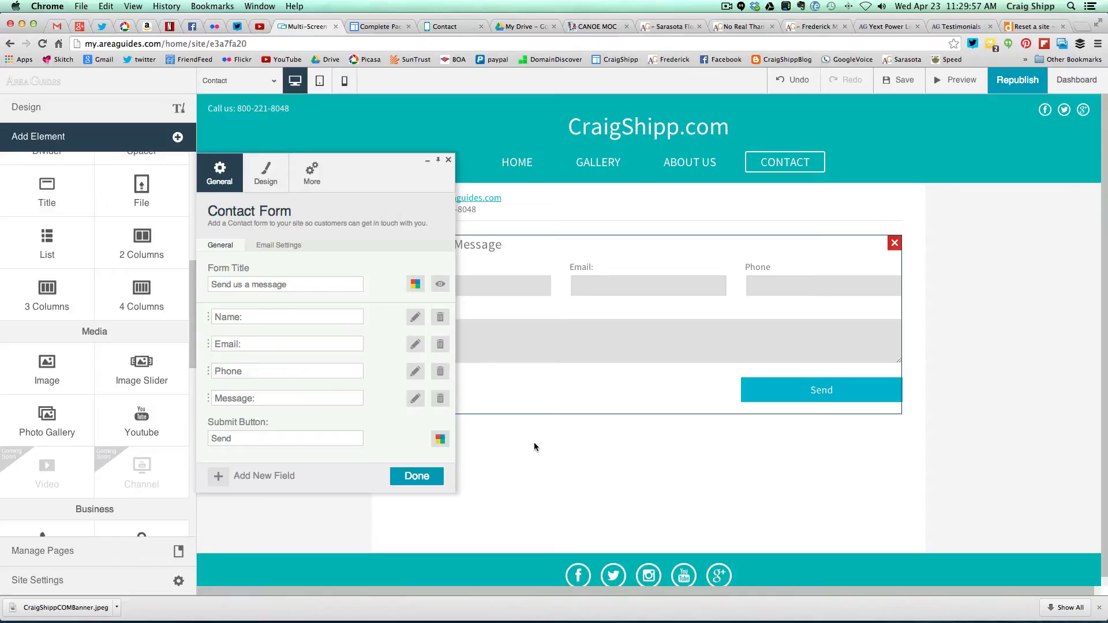
pyautogui.click(319, 183)
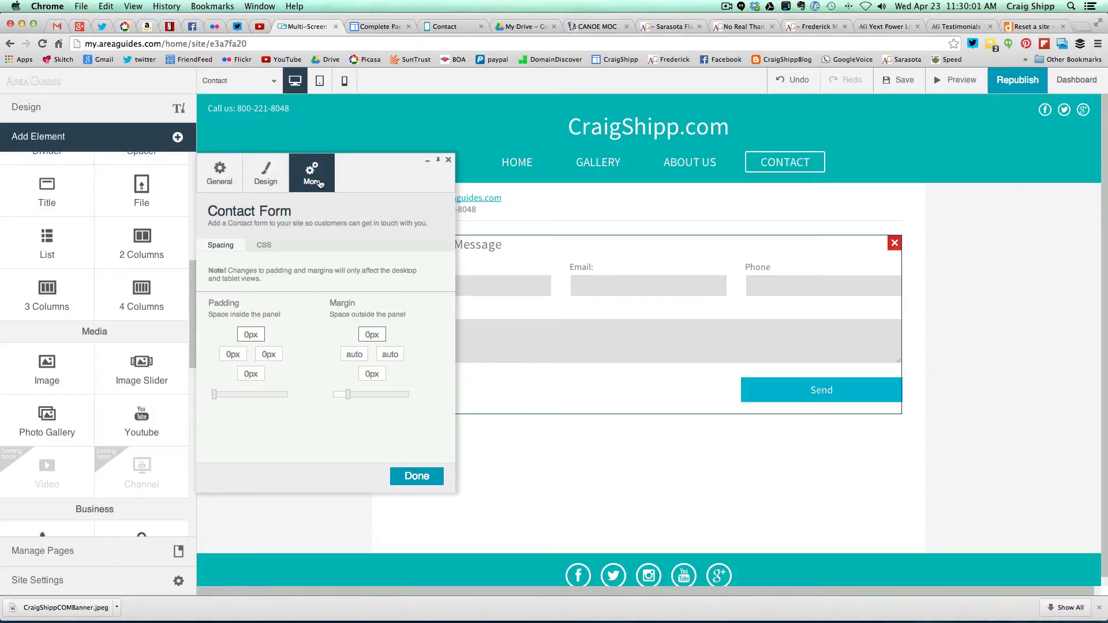
pyautogui.click(269, 181)
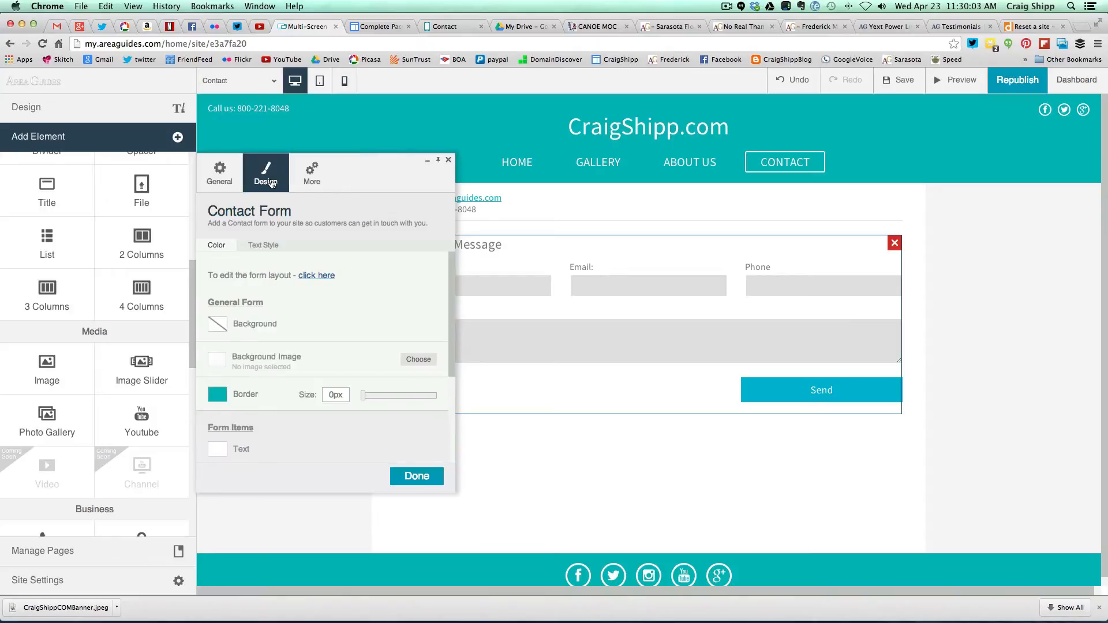
pyautogui.click(221, 184)
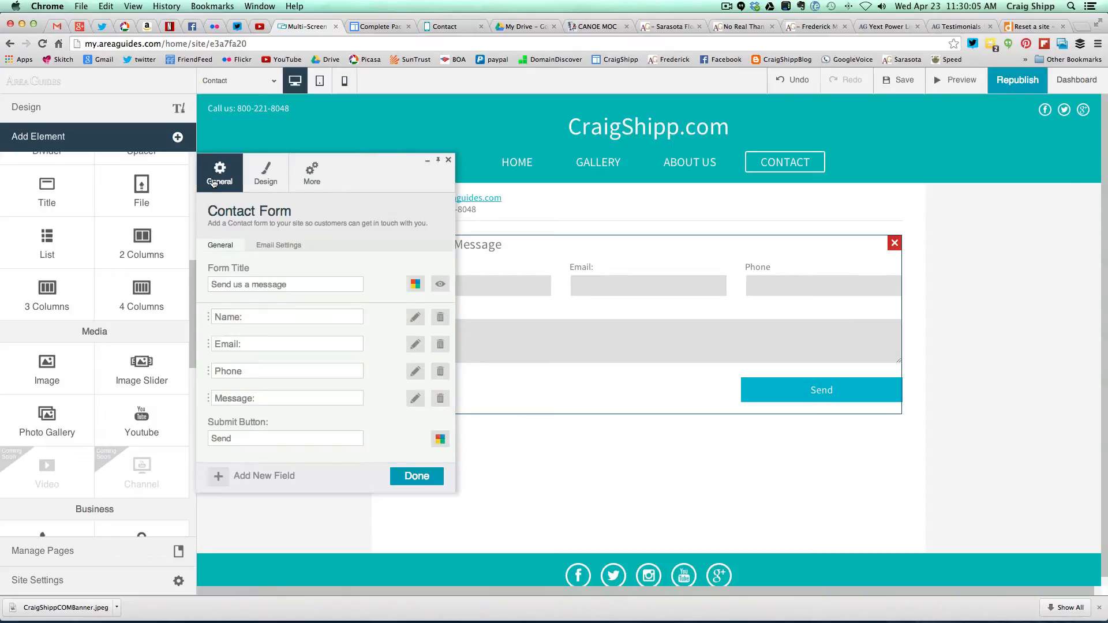
pyautogui.click(277, 245)
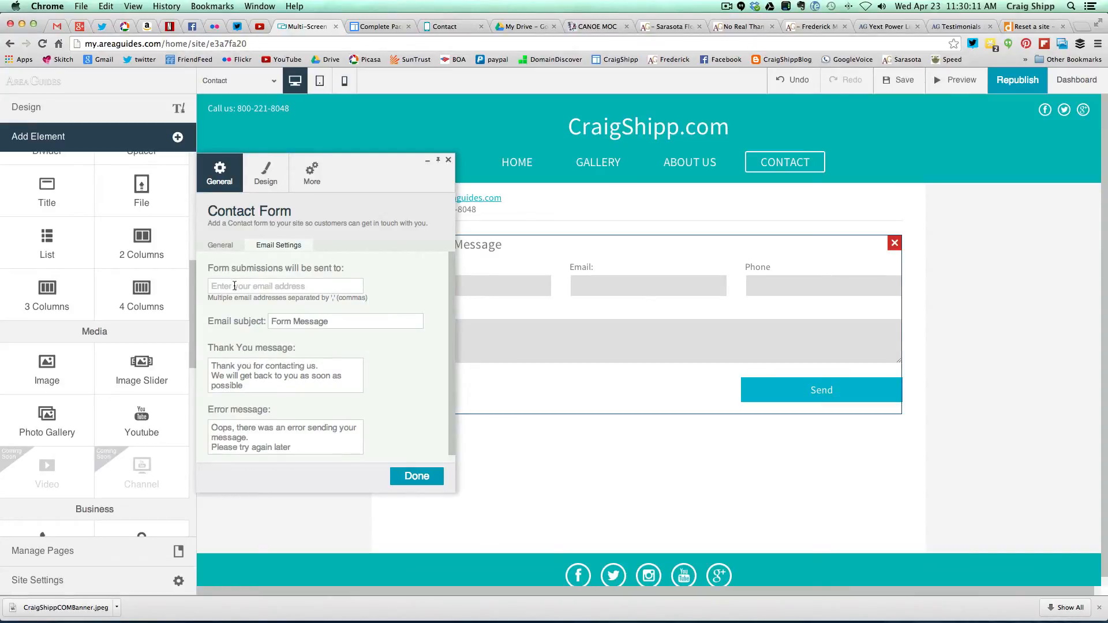
# - Set the form's recipient to the owner's e-mail and subject to 'CraigShipp.com Contact'
pyautogui.moveTo(270, 323); pyautogui.dragTo(332, 325)
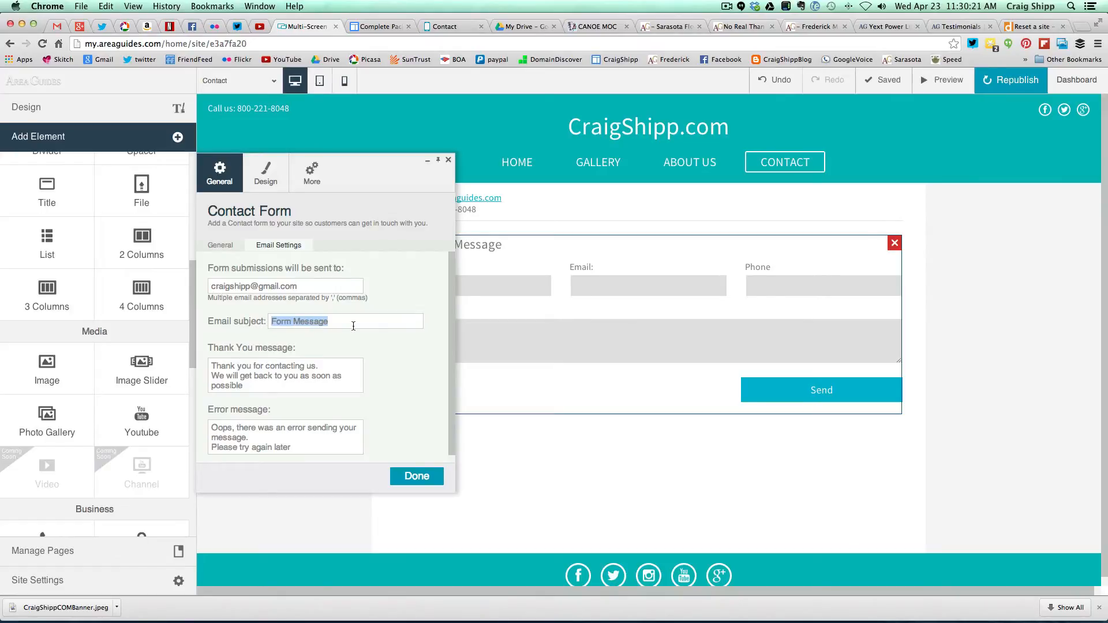
pyautogui.write('Crai')
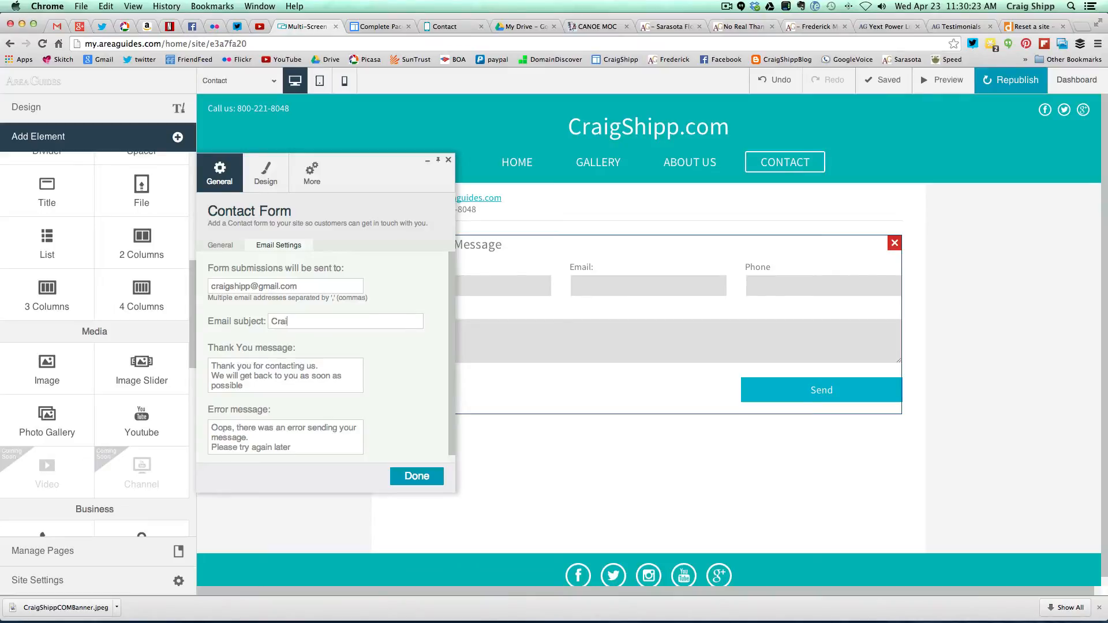
pyautogui.write('gShip')
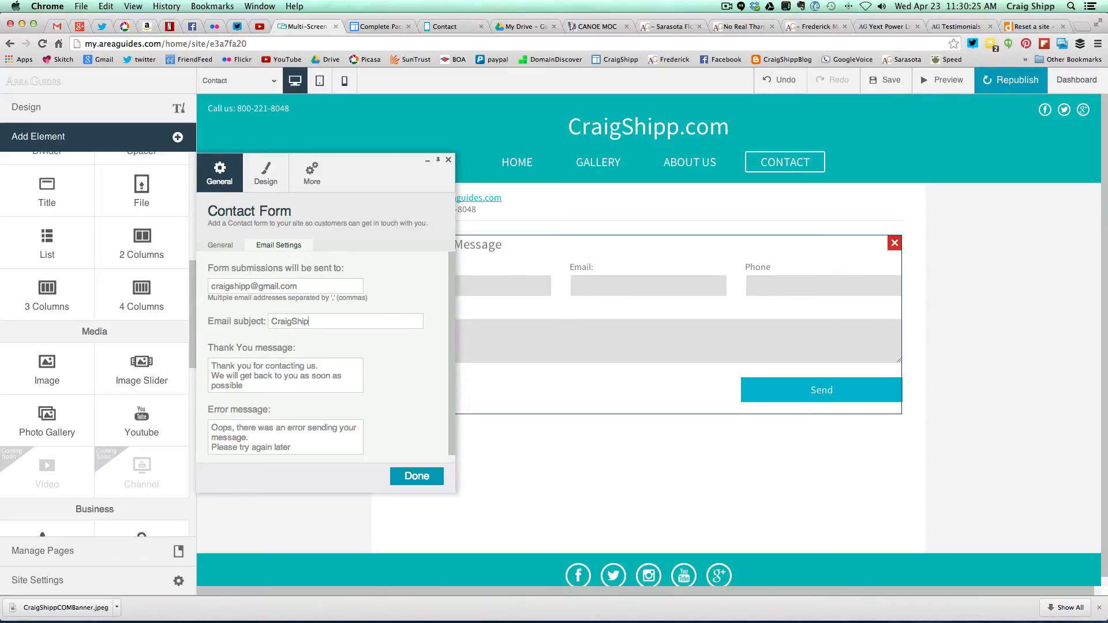
pyautogui.write('p.com Contact')
# - Reword the thank-you message to 'me' and 'I', add a final period, and save
pyautogui.moveTo(305, 367); pyautogui.dragTo(316, 366)
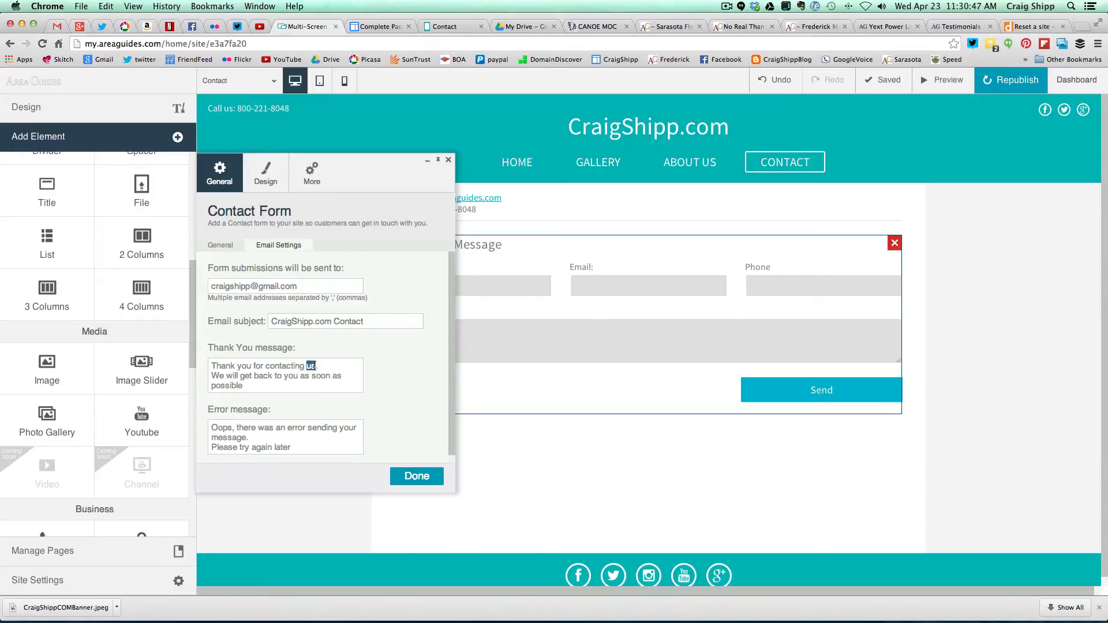
pyautogui.write('me')
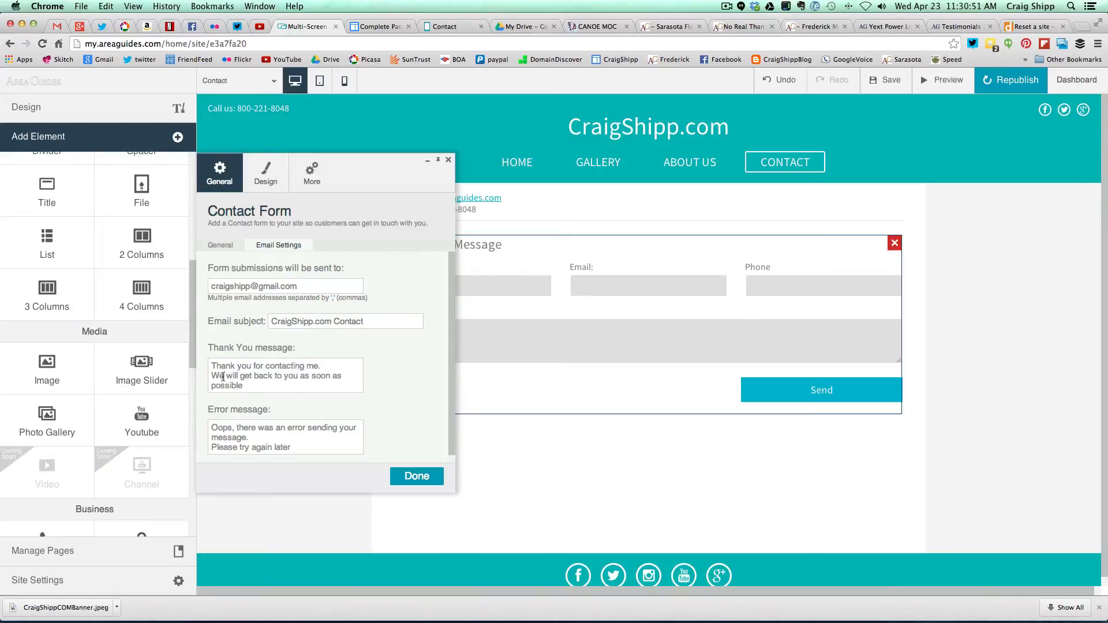
pyautogui.moveTo(223, 377); pyautogui.dragTo(210, 378)
pyautogui.write('I')
pyautogui.click(250, 386)
pyautogui.write('.')
pyautogui.click(408, 477)
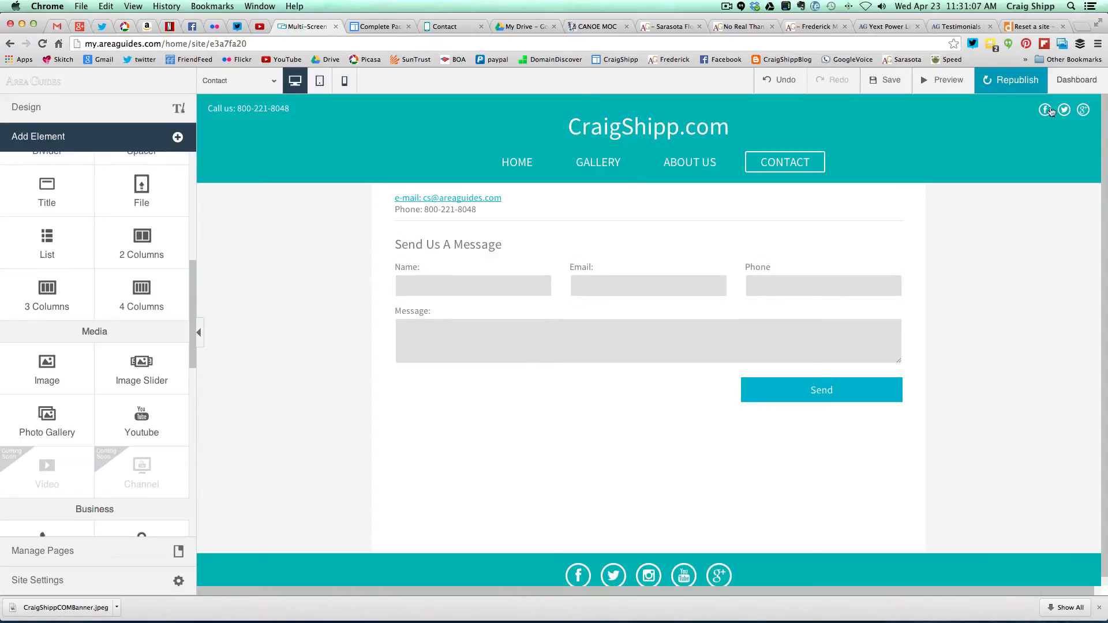
# - Republish the site with the form changes and switch to the live site tab
pyautogui.click(1000, 82)
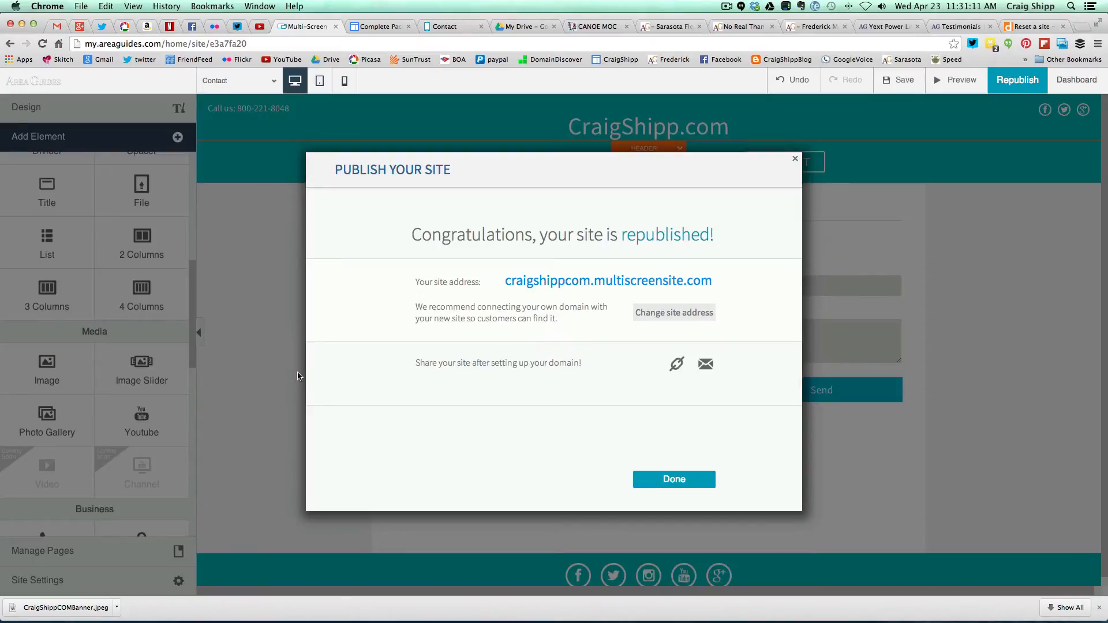
pyautogui.click(661, 479)
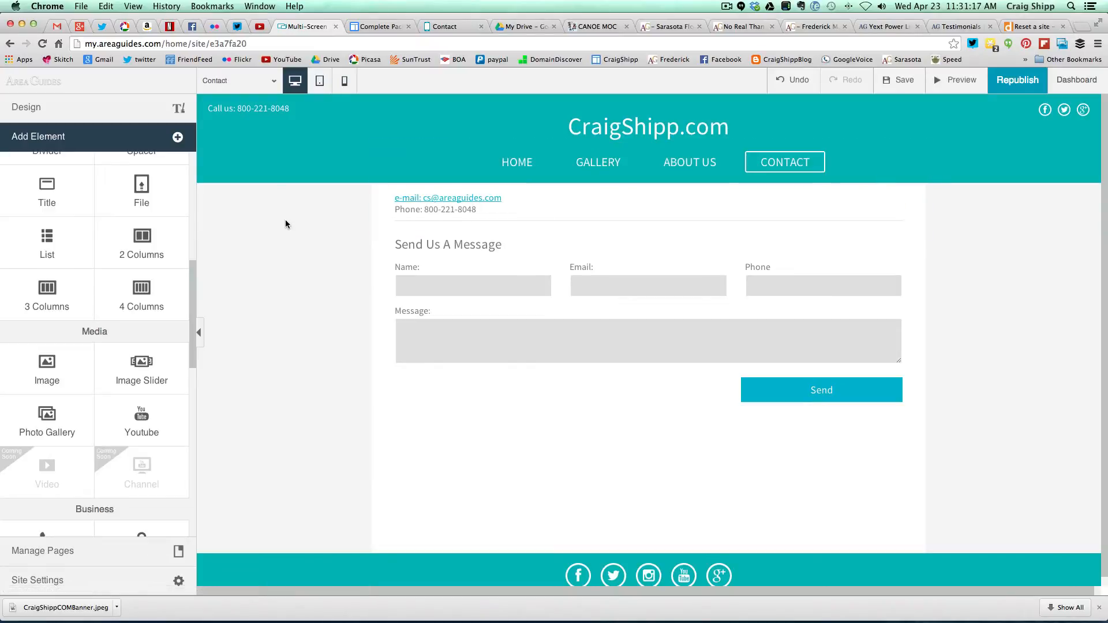
pyautogui.click(447, 27)
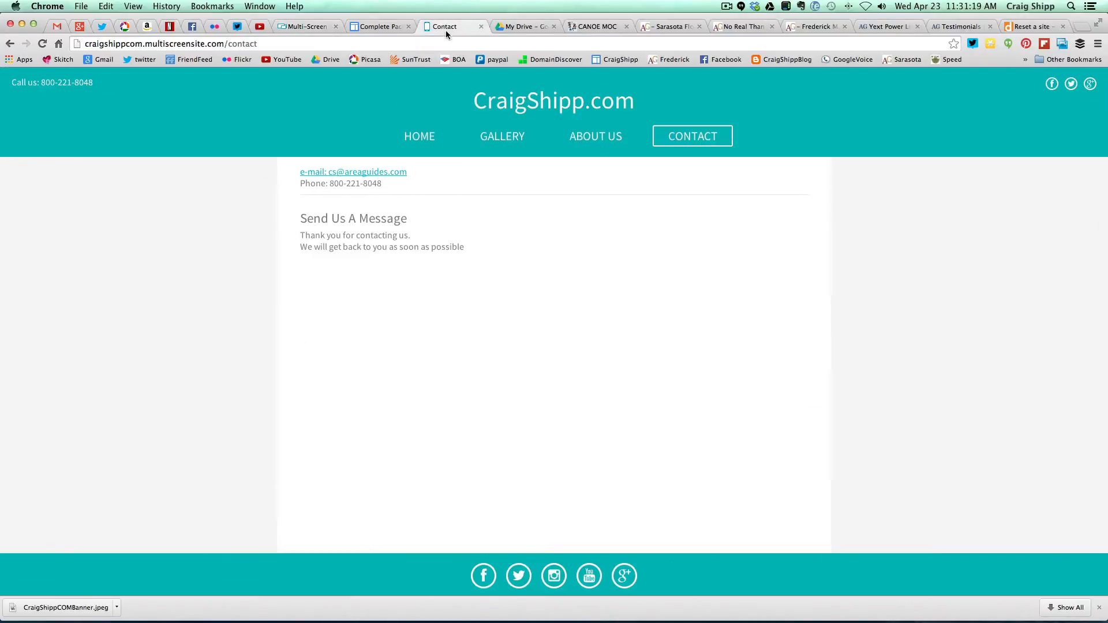
# - Open the live Home page, scroll down, and follow Contact Us to the Contact page
pyautogui.click(416, 135)
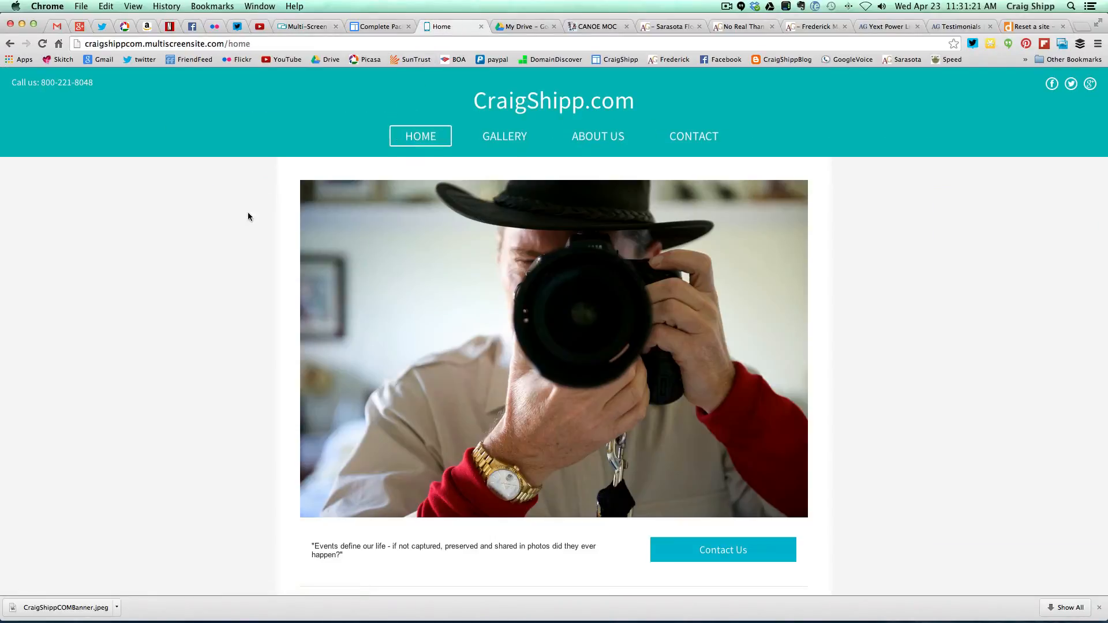
pyautogui.scroll(-5, 241, 229)
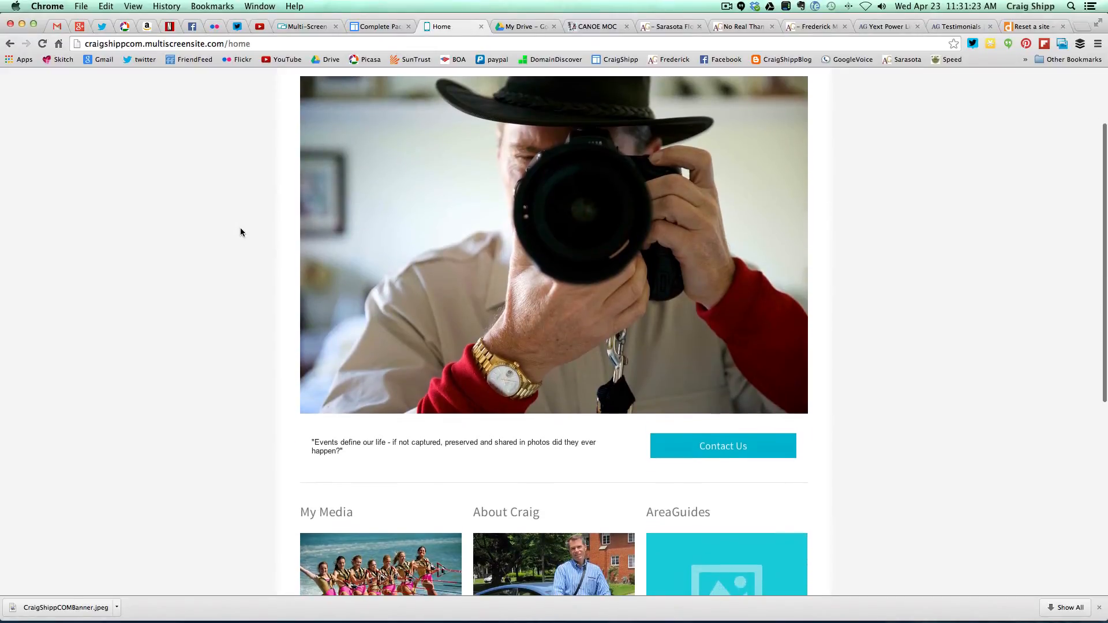
pyautogui.scroll(-2, 240, 232)
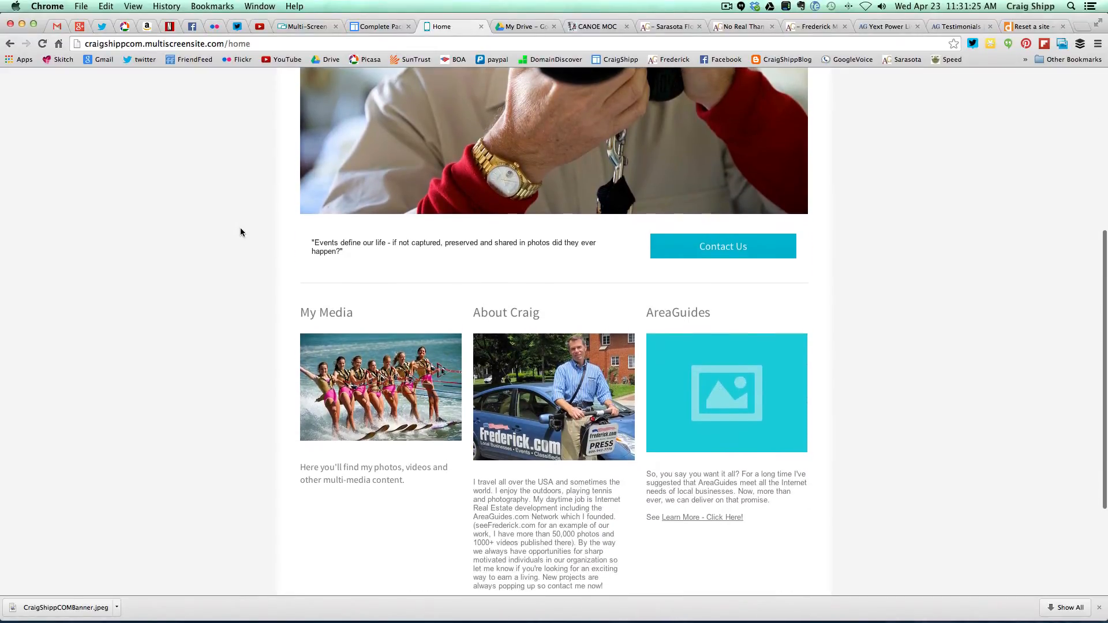
pyautogui.click(720, 251)
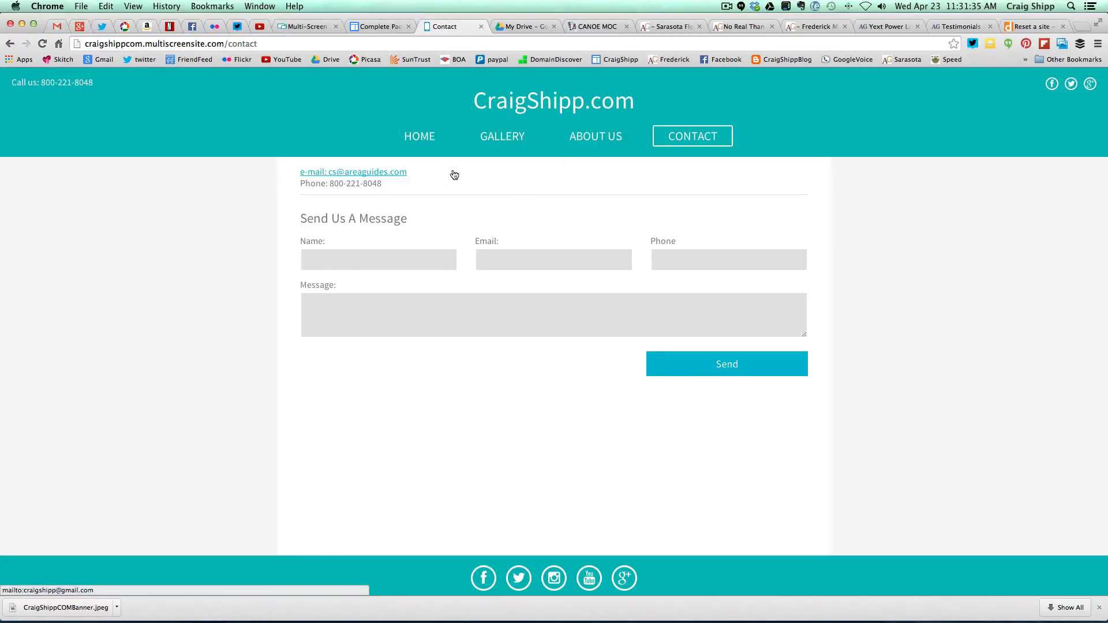
pyautogui.click(425, 140)
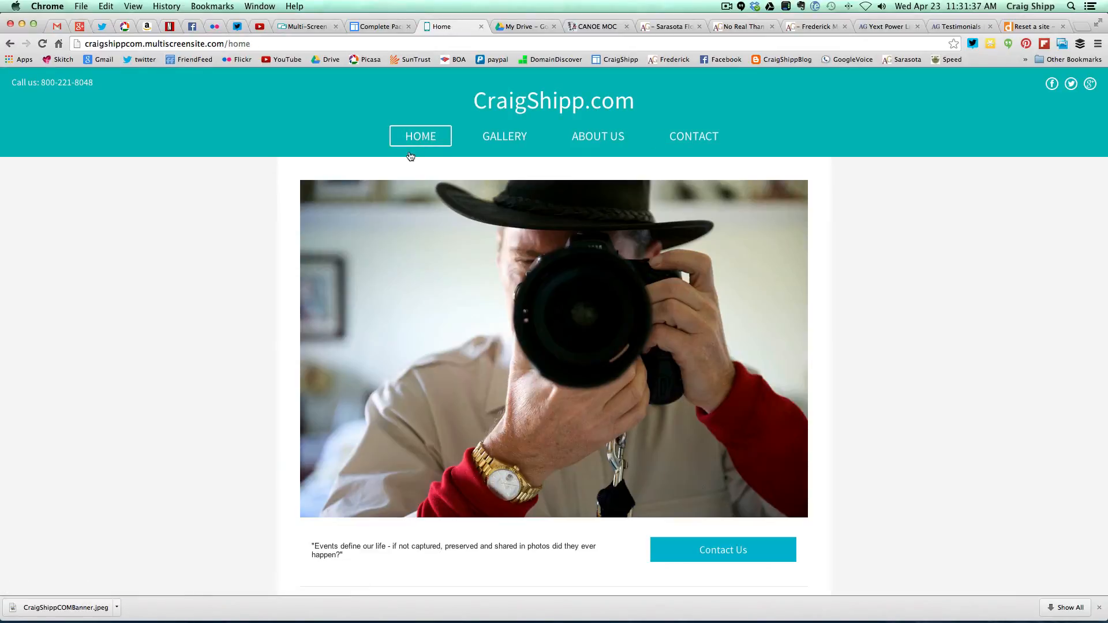
# - Scroll the live Home page to the bottom and back up, then return to the editor
pyautogui.scroll(-2, 262, 312)
pyautogui.scroll(-3, 262, 316)
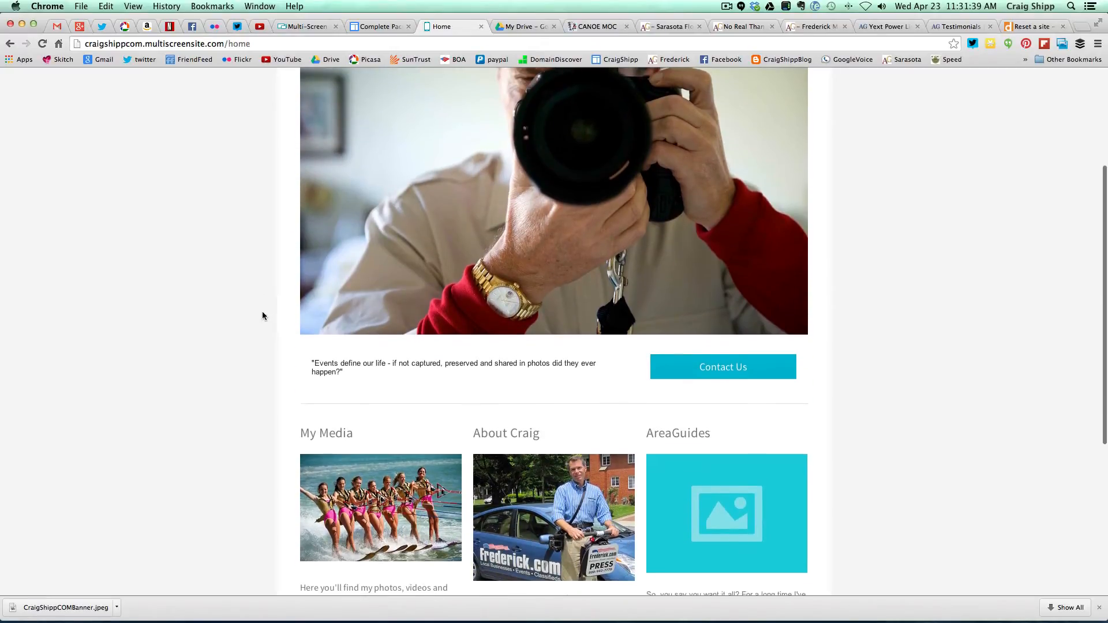
pyautogui.scroll(-3, 263, 316)
pyautogui.scroll(-3, 266, 315)
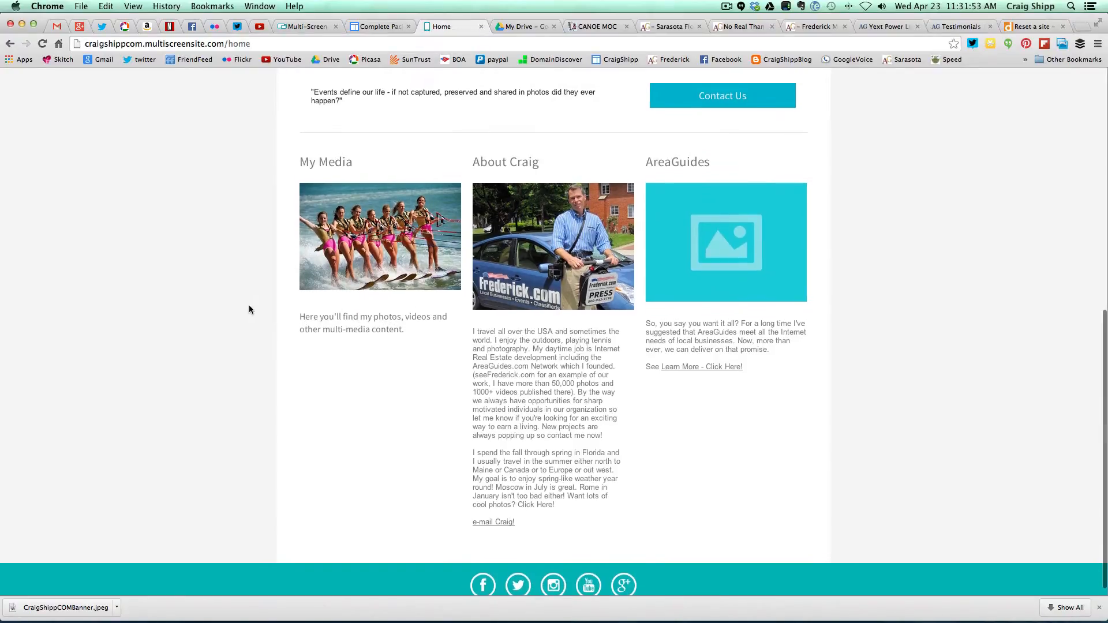
pyautogui.scroll(1, 249, 310)
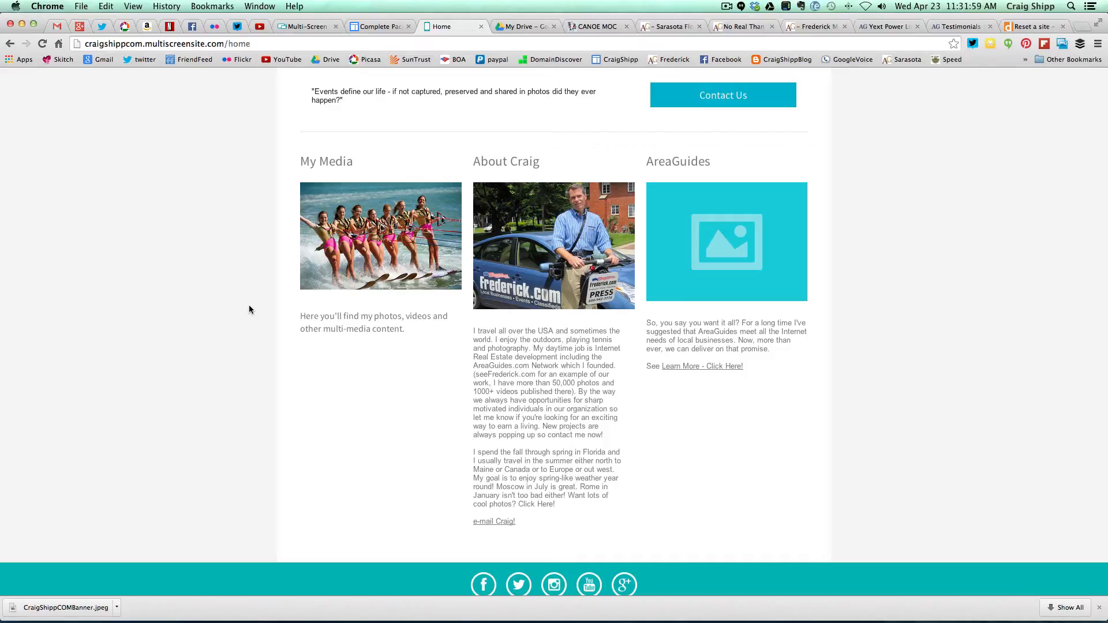
pyautogui.scroll(5, 250, 310)
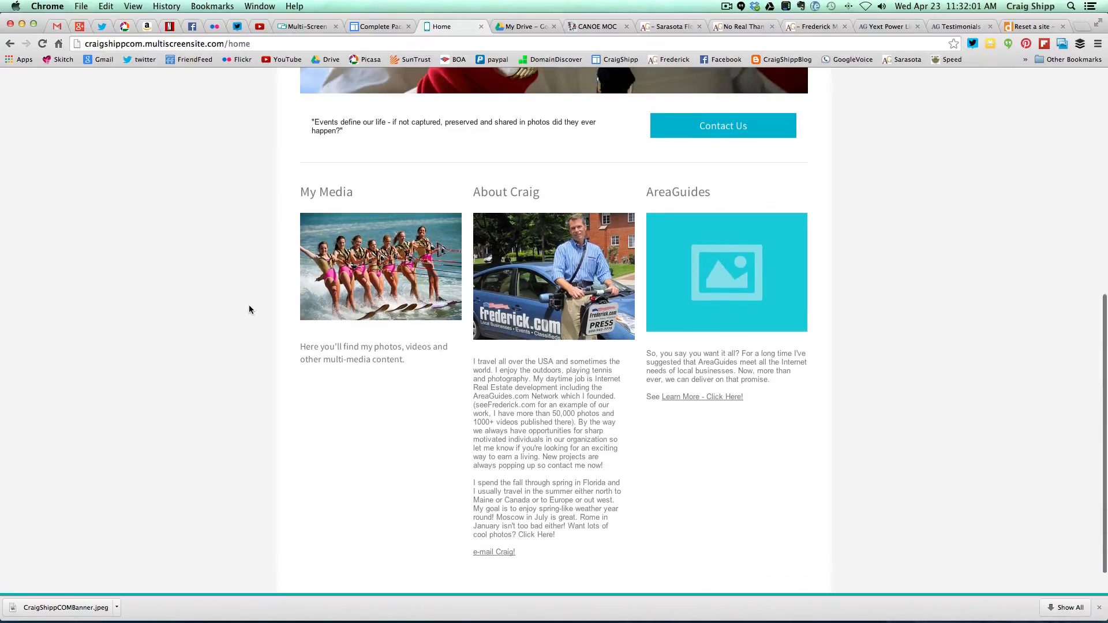
pyautogui.scroll(1, 249, 310)
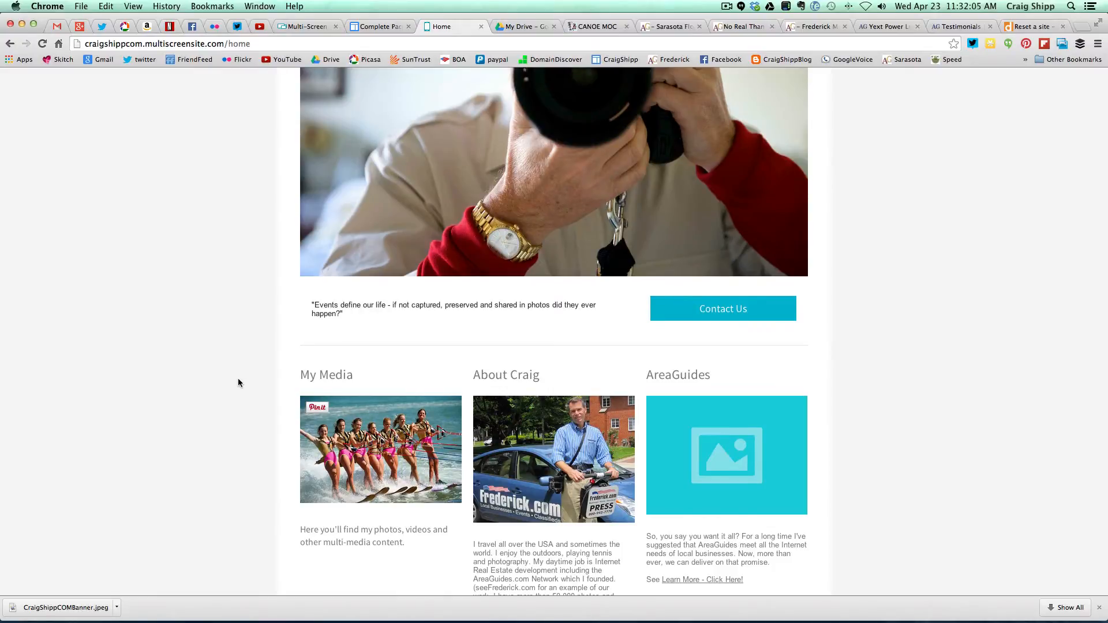
pyautogui.scroll(2, 239, 383)
pyautogui.scroll(1, 238, 383)
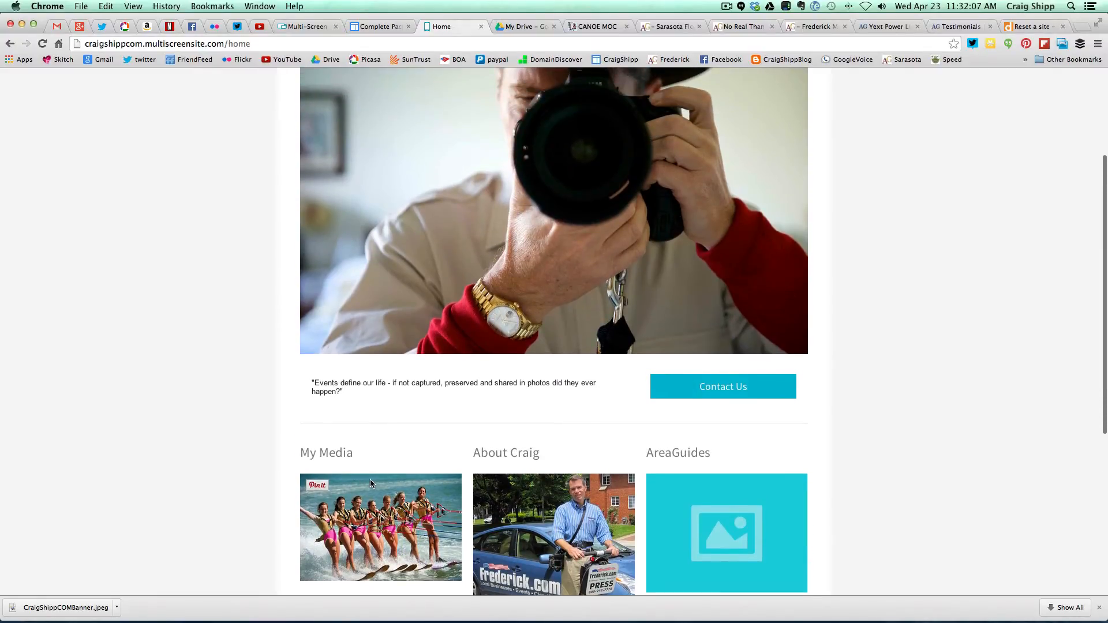
pyautogui.scroll(4, 242, 407)
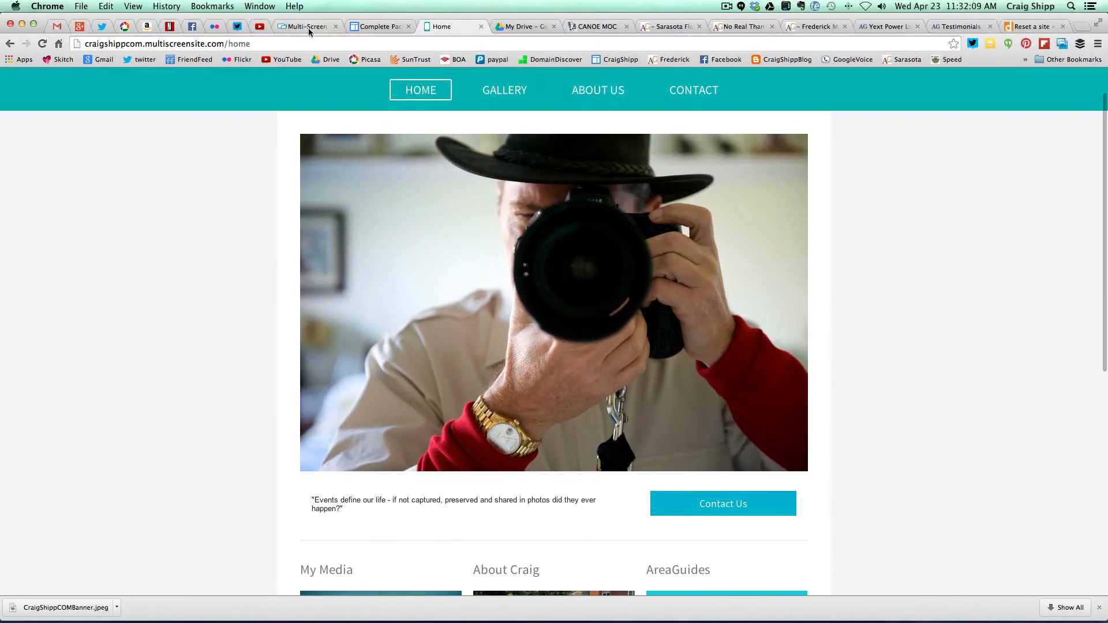
pyautogui.click(308, 26)
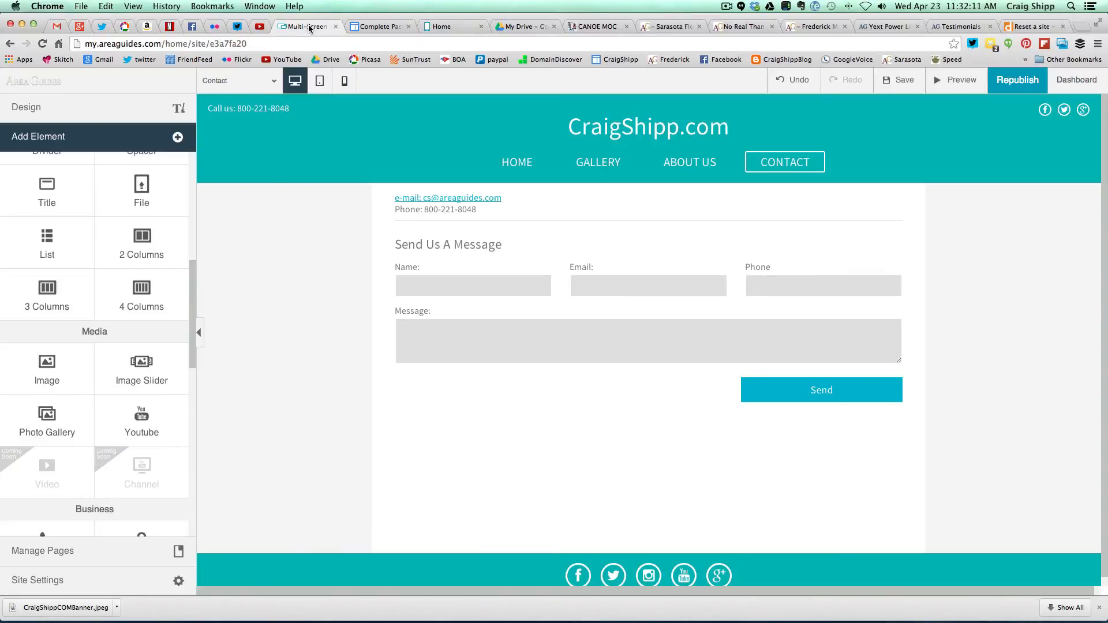
# - Link the Home page's My Media water-ski photo to the existing Gallery page
pyautogui.click(518, 165)
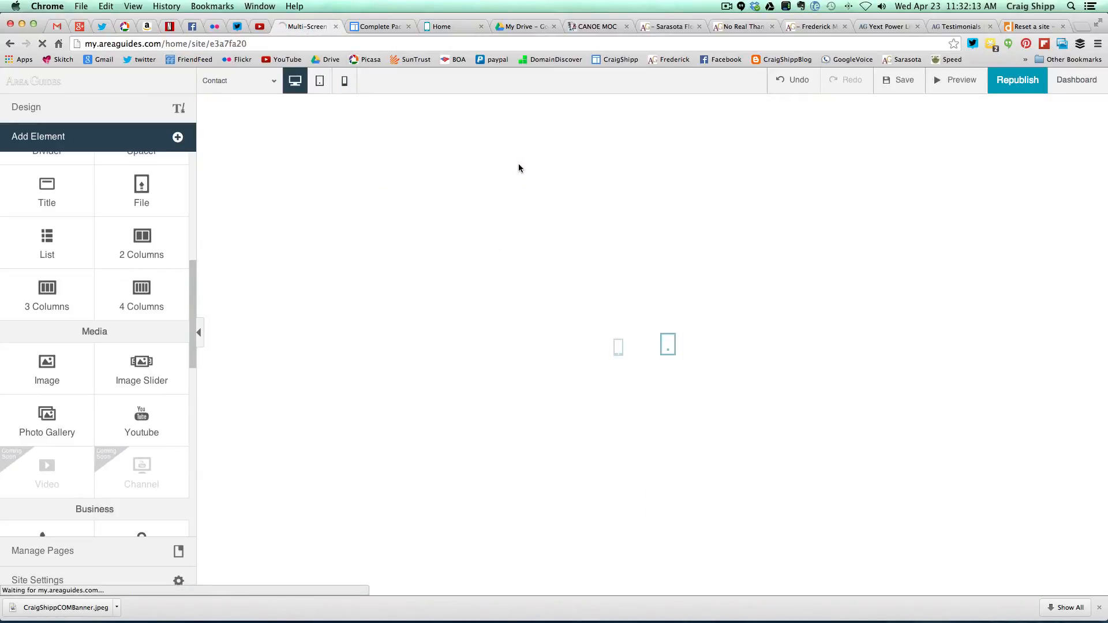
pyautogui.scroll(-1, 997, 407)
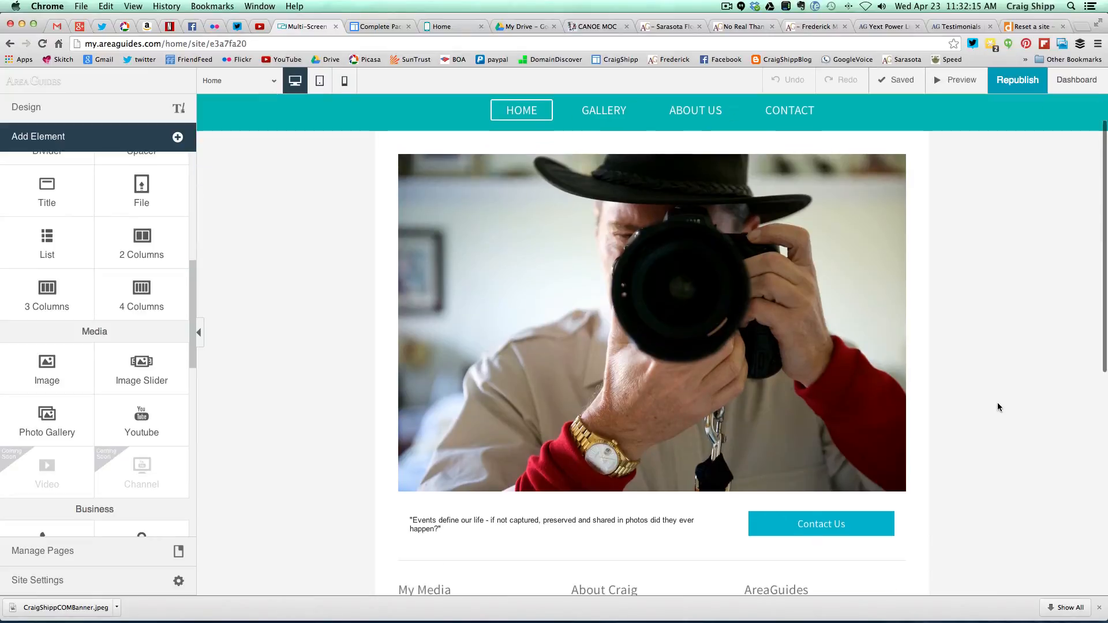
pyautogui.scroll(-6, 998, 403)
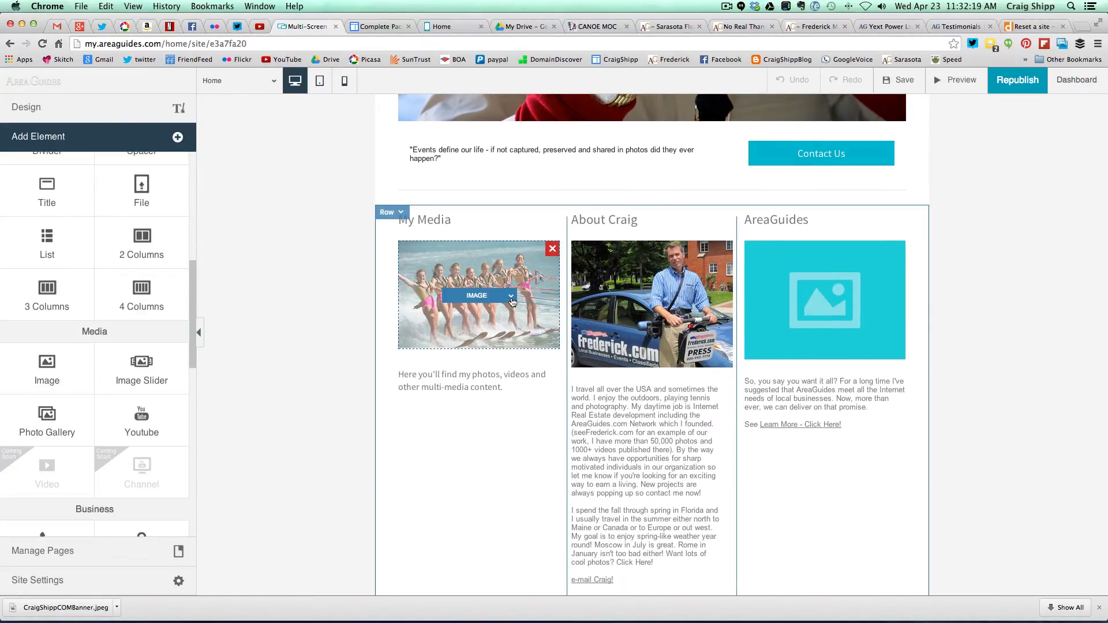
pyautogui.click(511, 297)
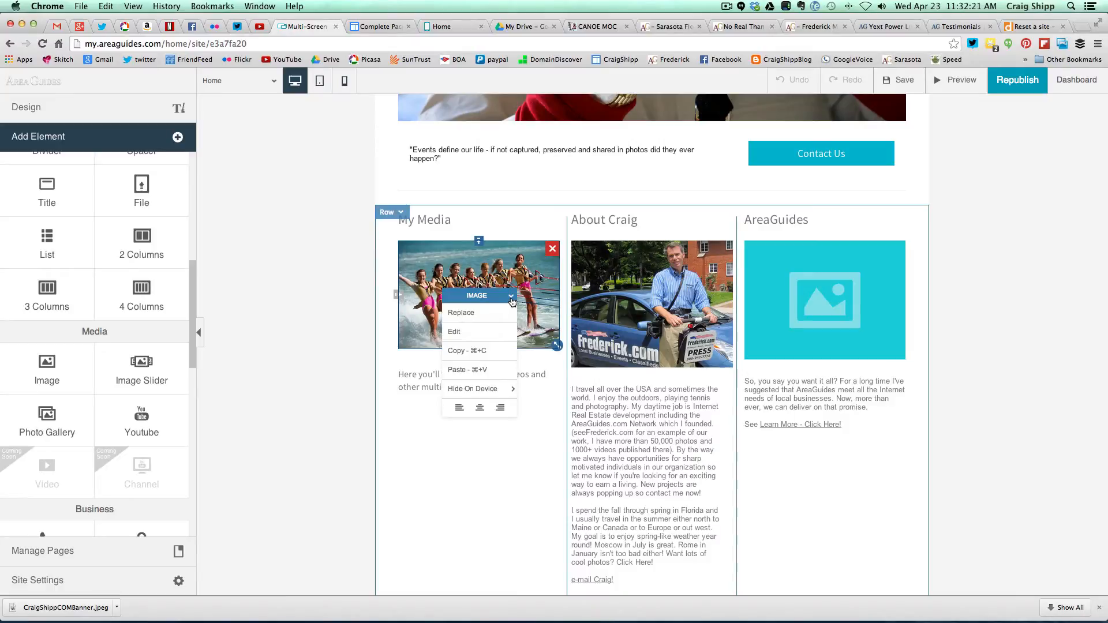
pyautogui.click(476, 332)
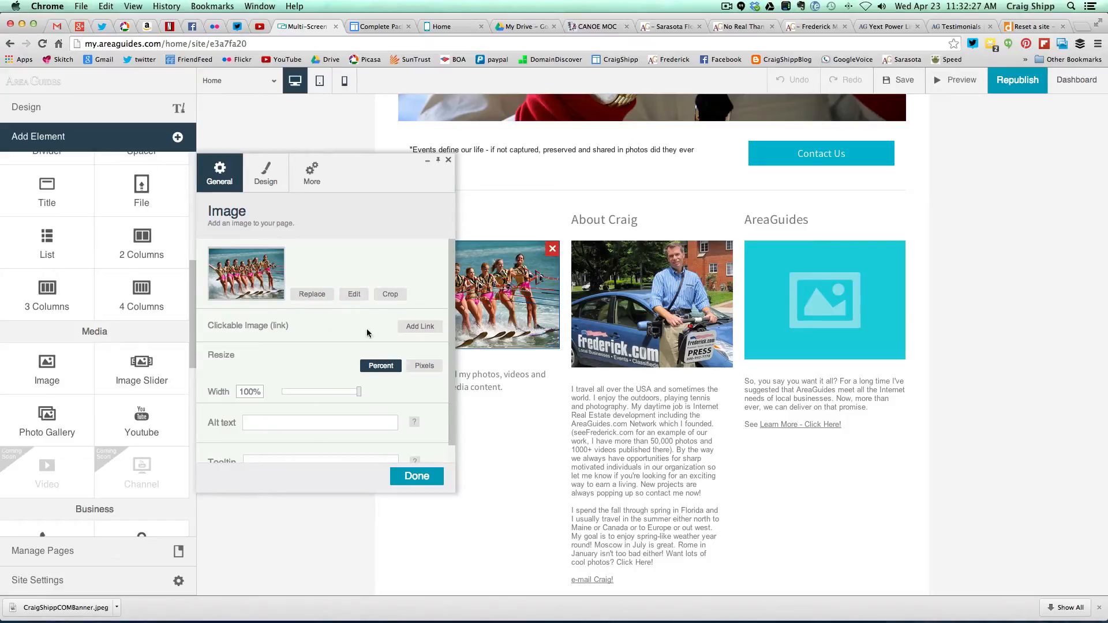
pyautogui.click(418, 327)
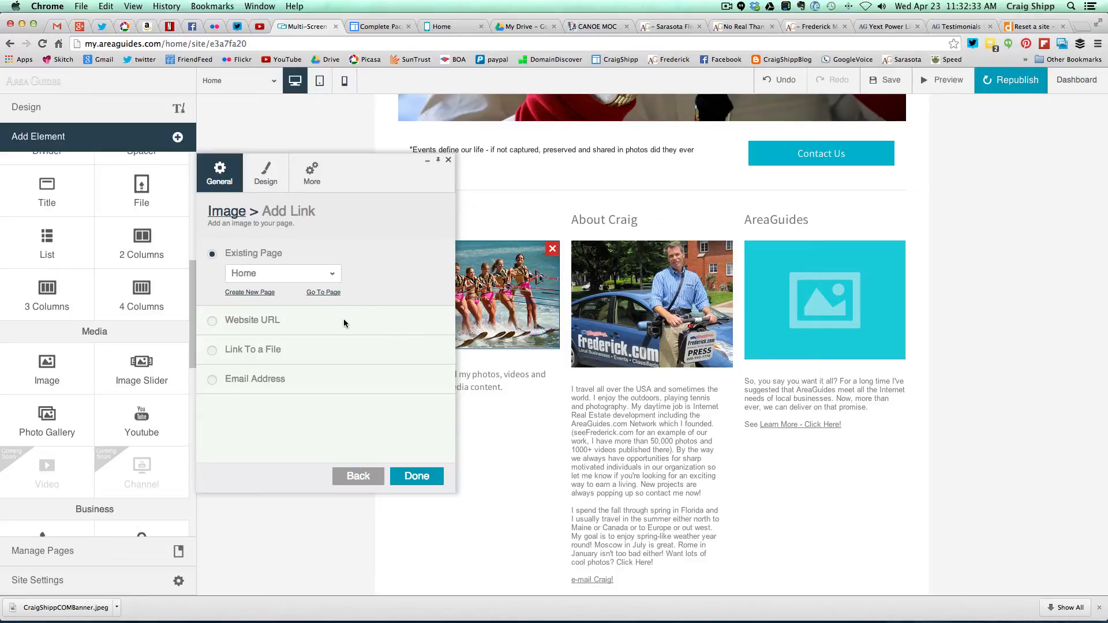
pyautogui.click(333, 275)
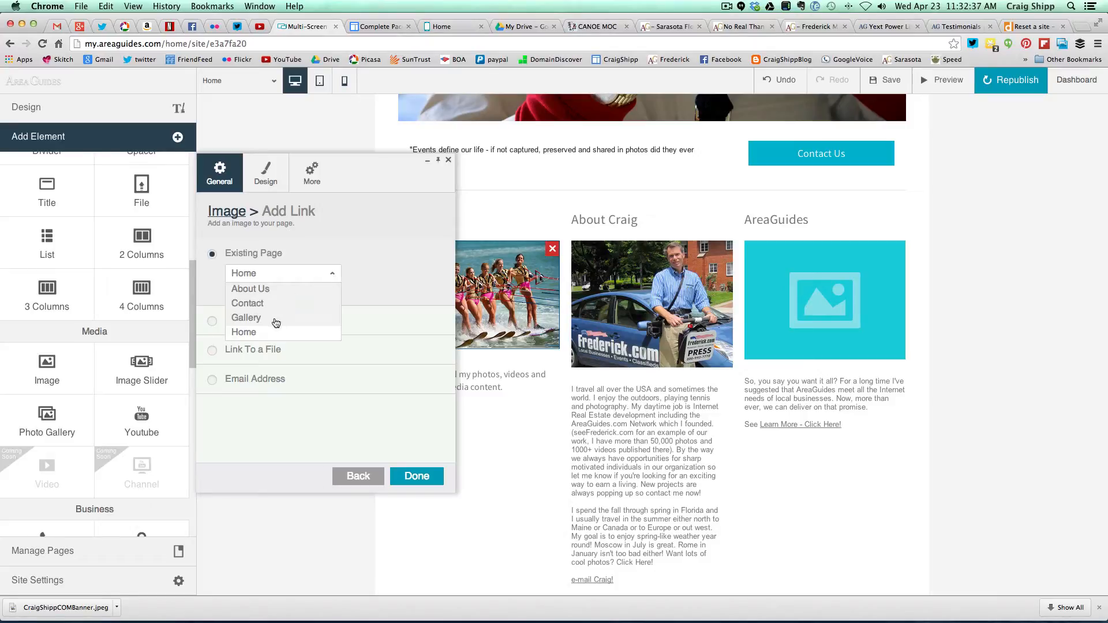
pyautogui.click(253, 318)
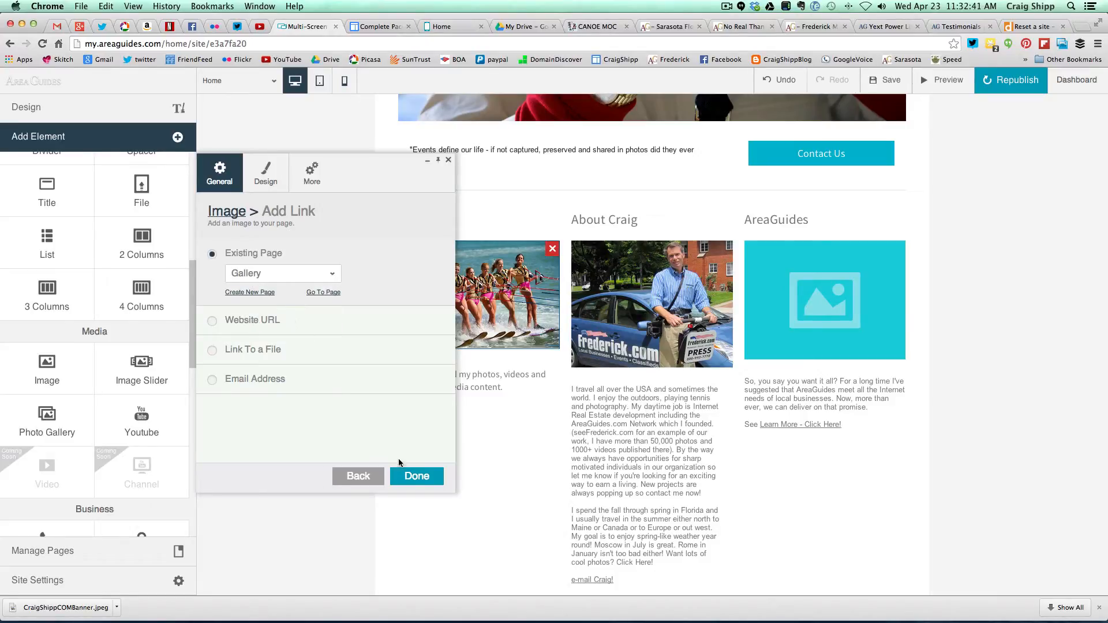
pyautogui.click(411, 477)
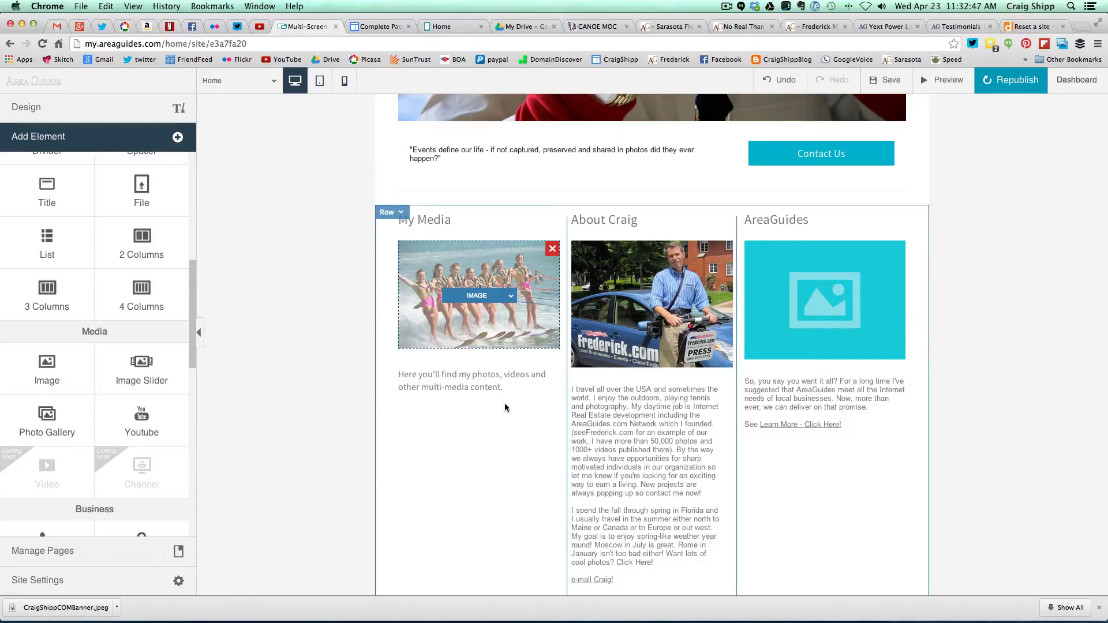
pyautogui.click(504, 386)
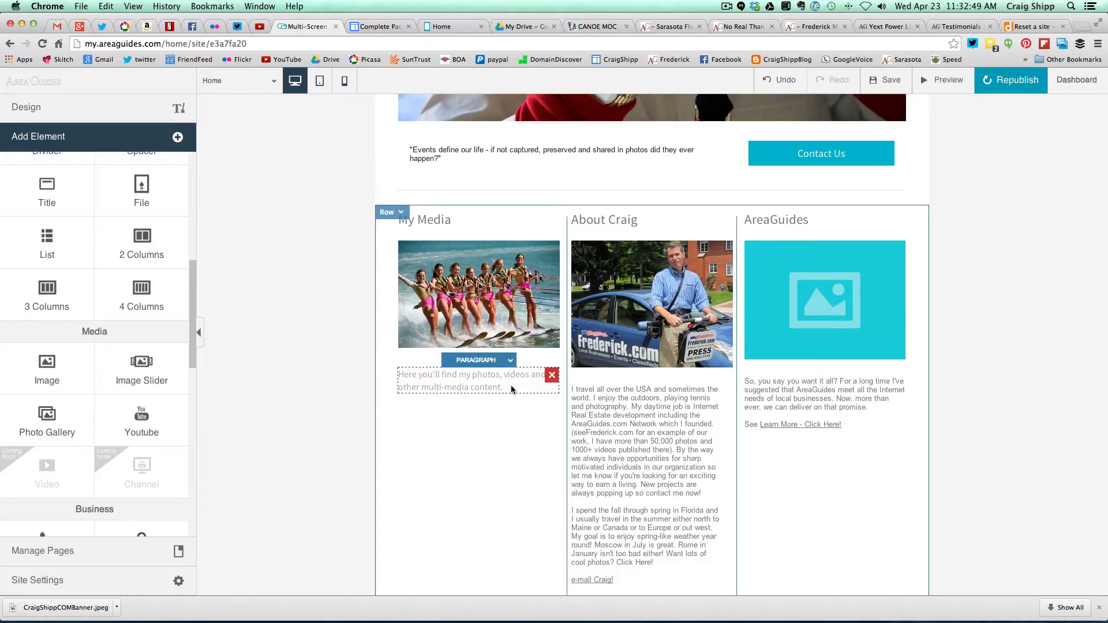
# - Add a new 'Click Here!' line under the My Media description and select it for linking
pyautogui.click(510, 362)
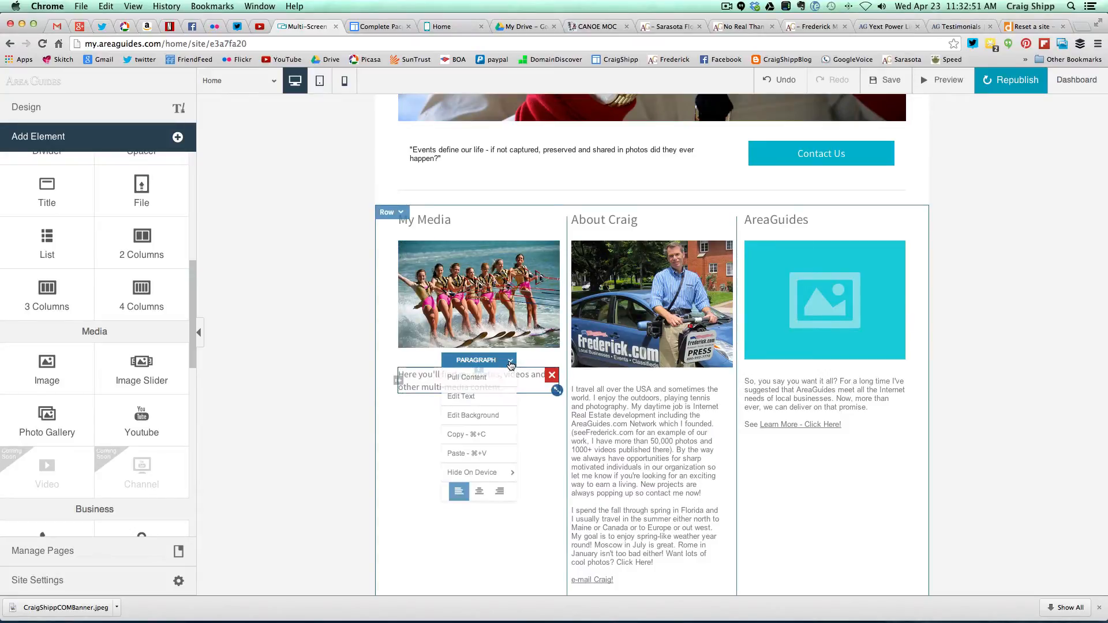
pyautogui.click(467, 397)
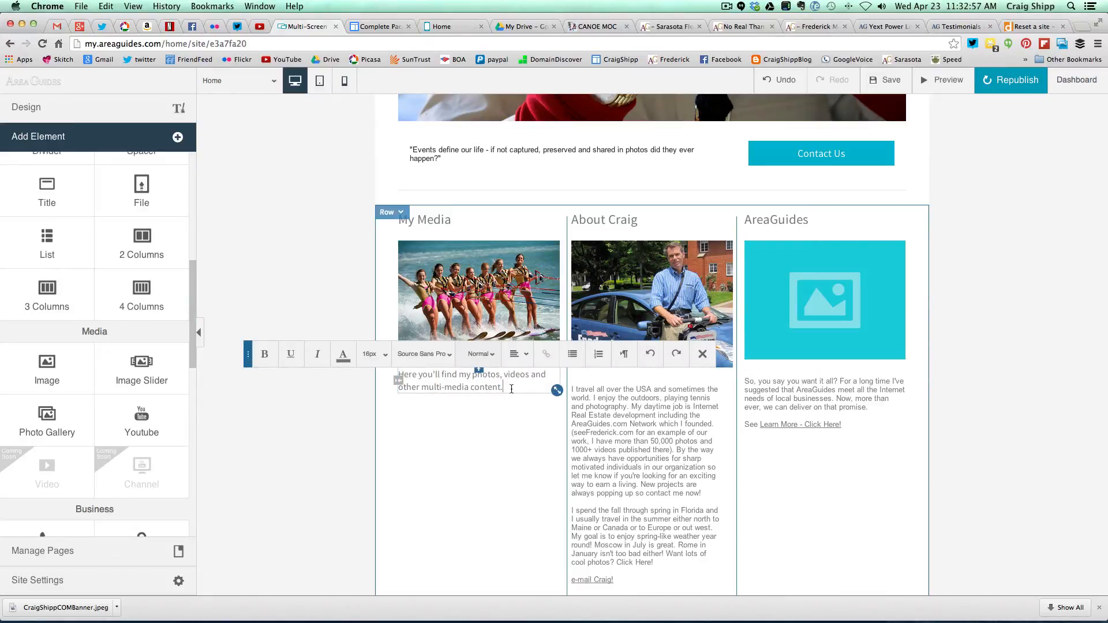
pyautogui.press('Return')
pyautogui.press('Return')
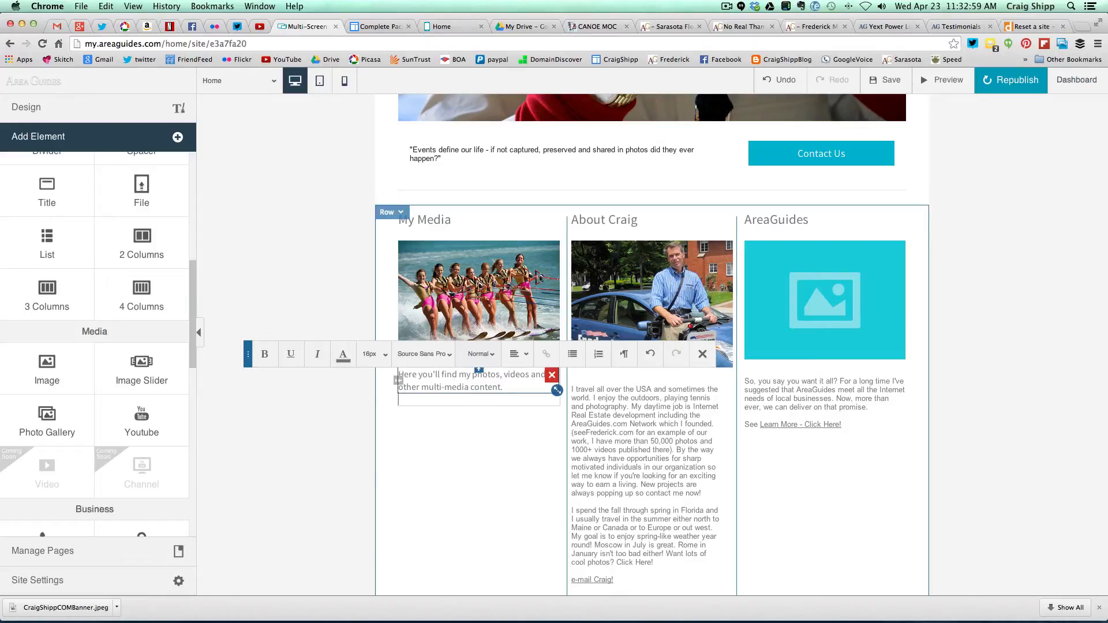
pyautogui.write('C')
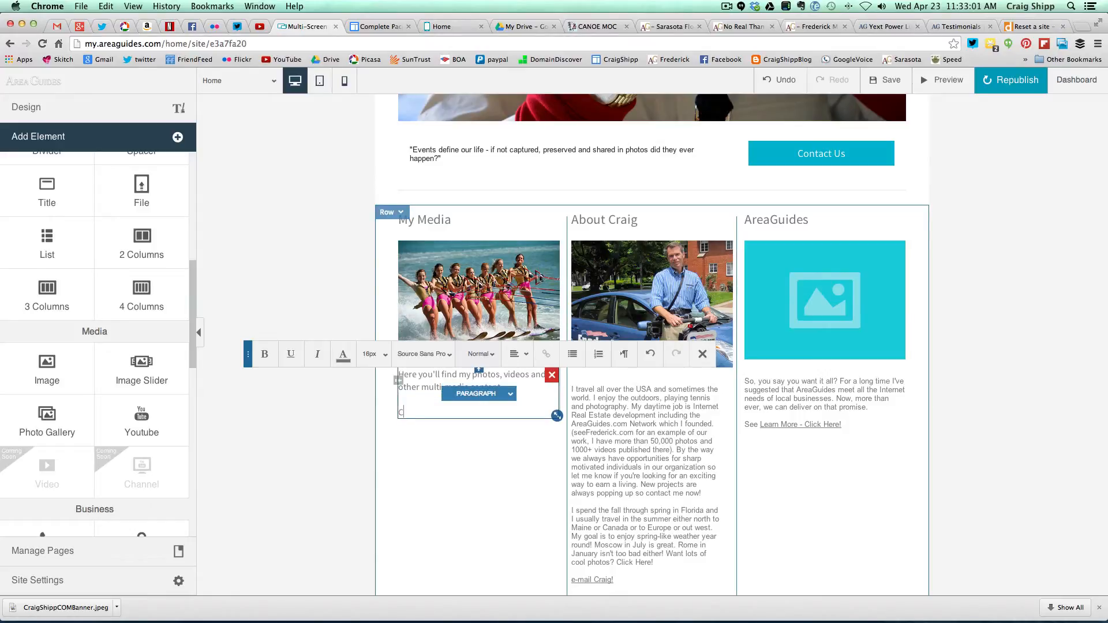
pyautogui.write('lick Here!')
pyautogui.moveTo(442, 412); pyautogui.dragTo(400, 414)
pyautogui.click(546, 355)
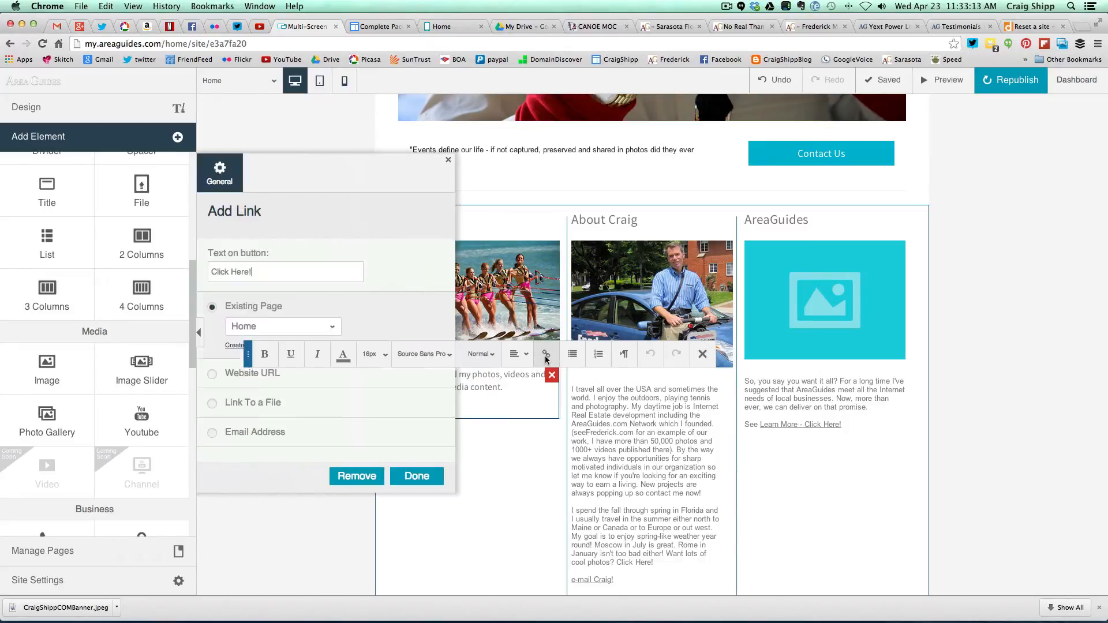
# - Link the 'Click Here!' text to the existing Gallery page
pyautogui.click(330, 328)
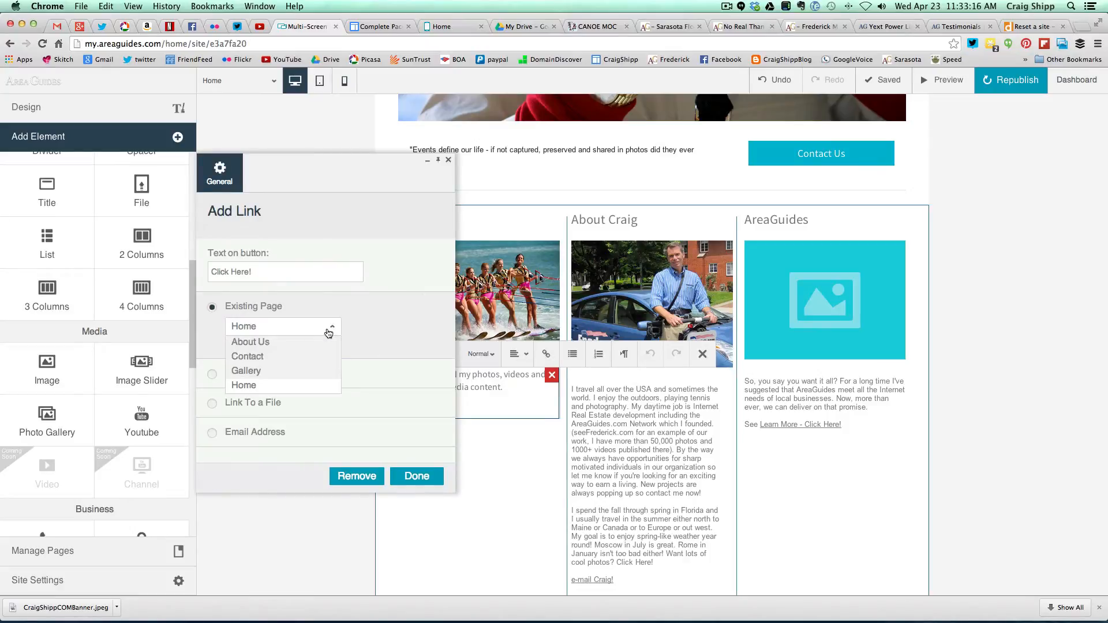
pyautogui.click(257, 375)
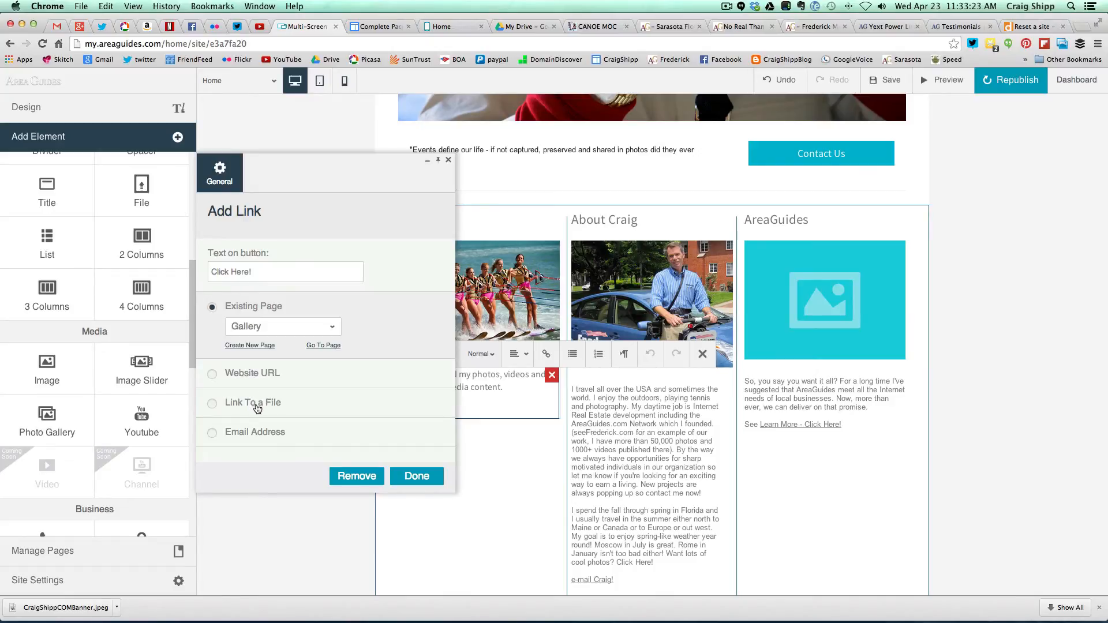
pyautogui.click(409, 478)
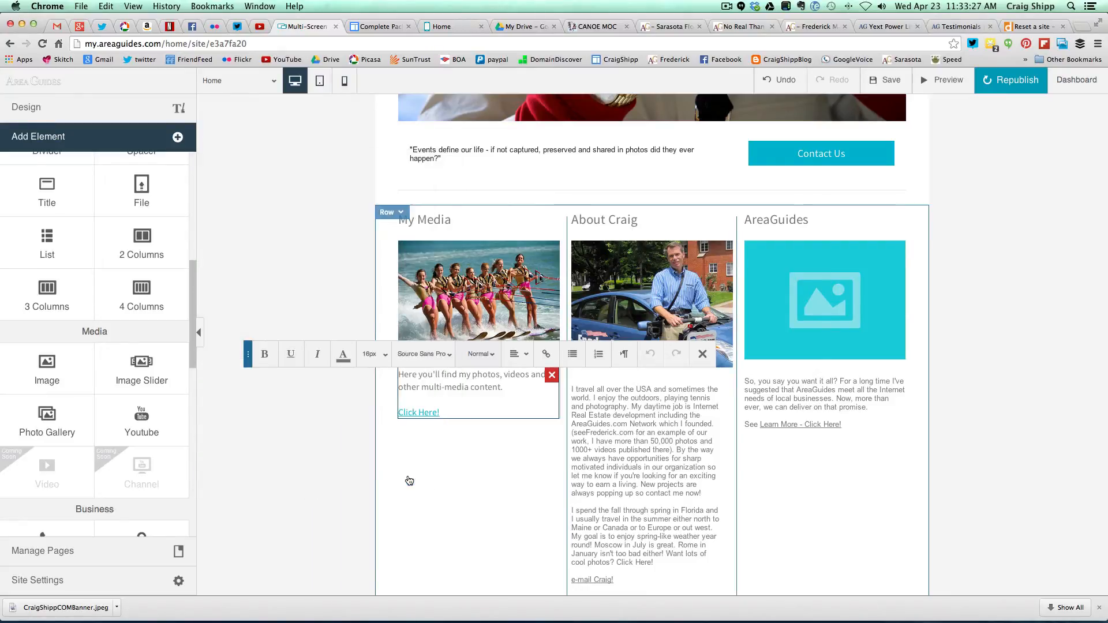
pyautogui.click(457, 478)
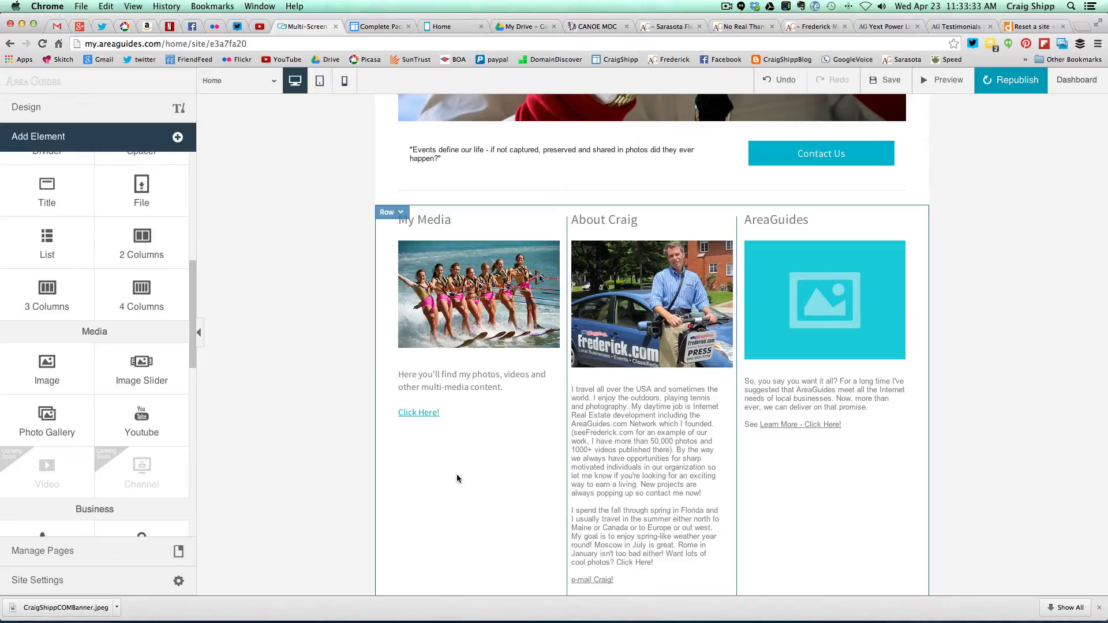
# - Republish the site and view the live Home page
pyautogui.scroll(5, 457, 478)
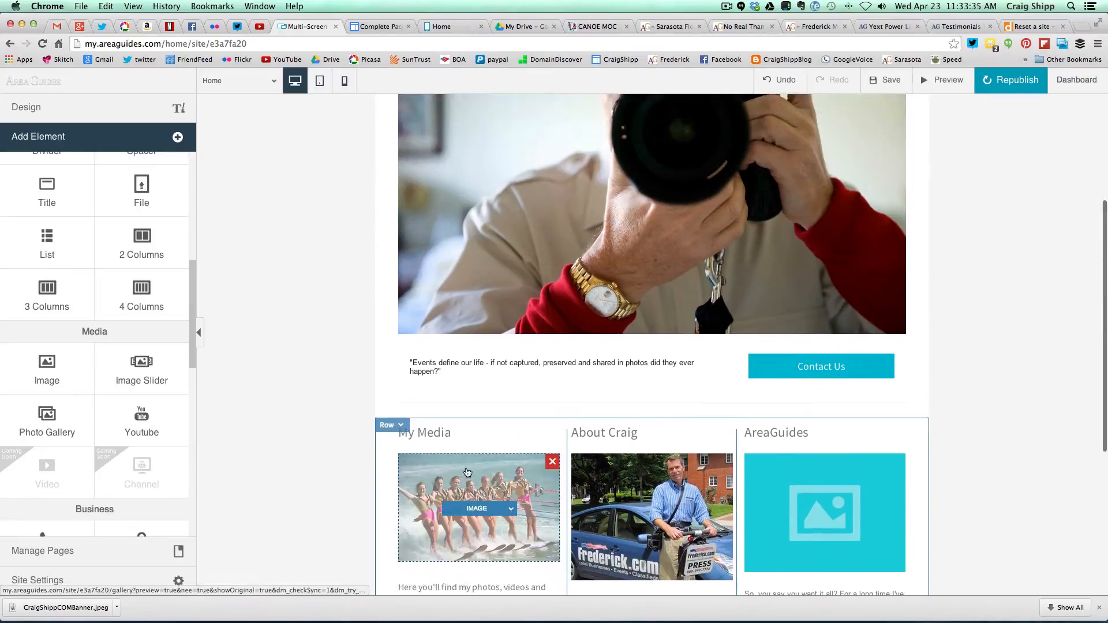
pyautogui.click(1012, 84)
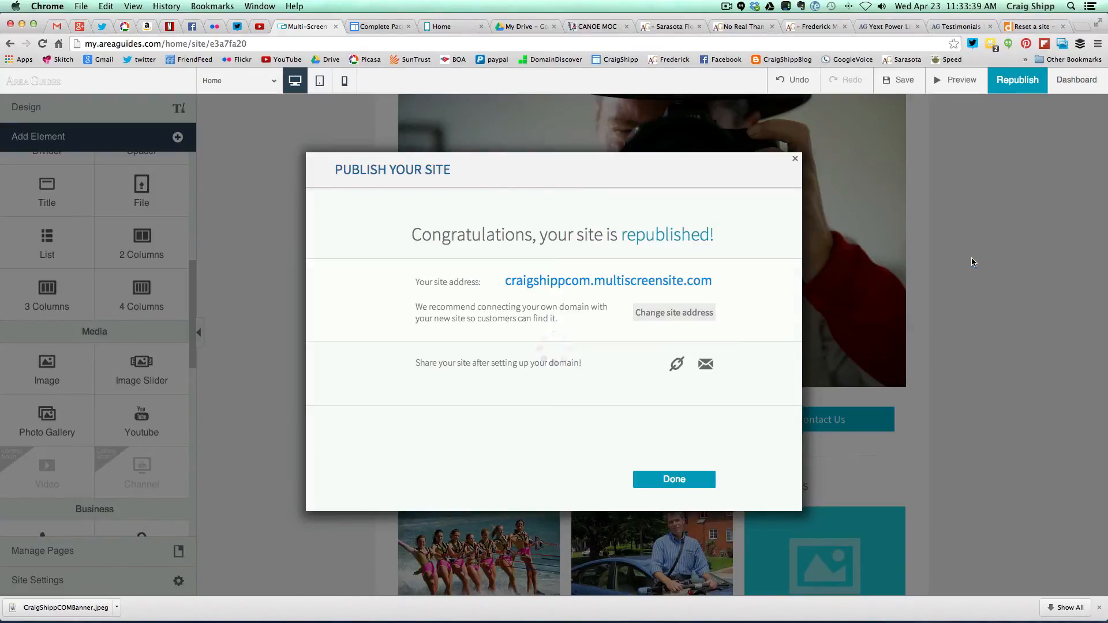
pyautogui.click(648, 482)
pyautogui.scroll(1, 300, 340)
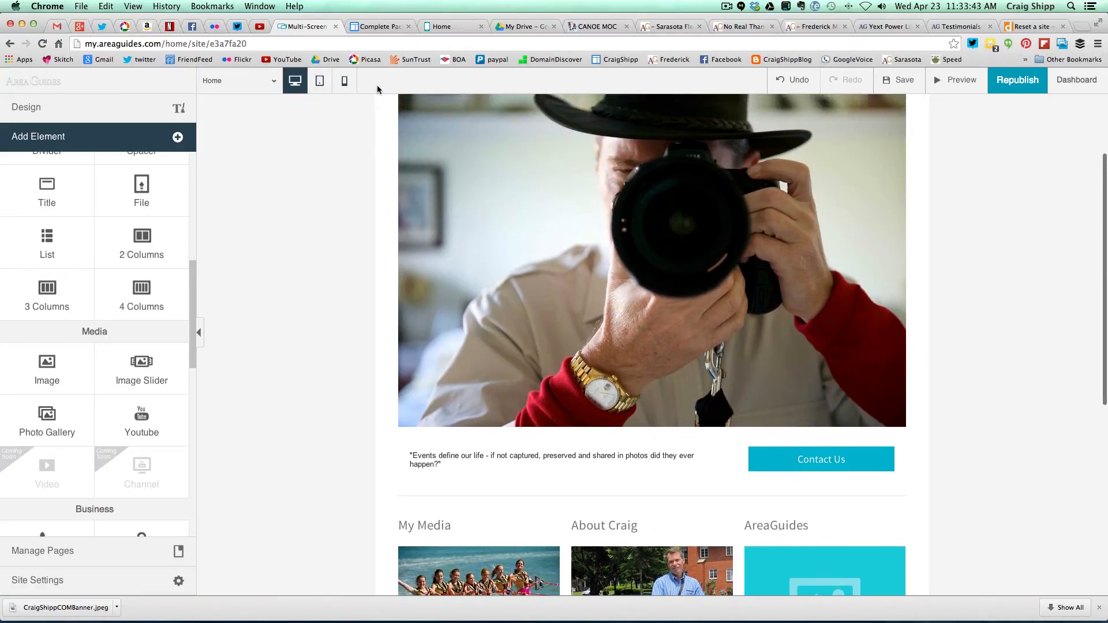
pyautogui.click(441, 26)
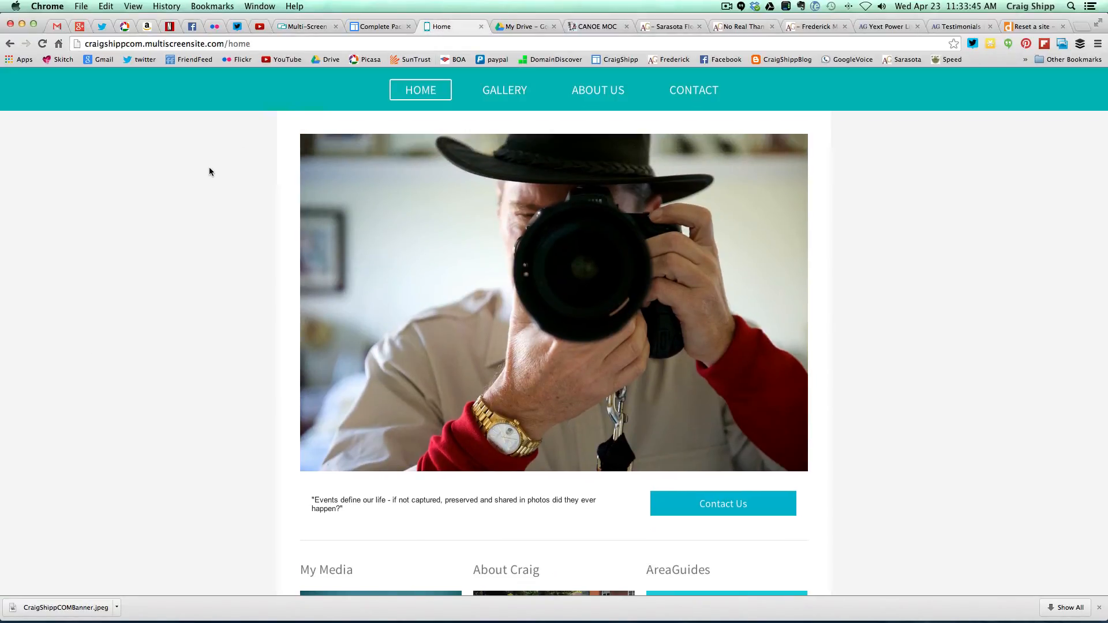
pyautogui.click(42, 43)
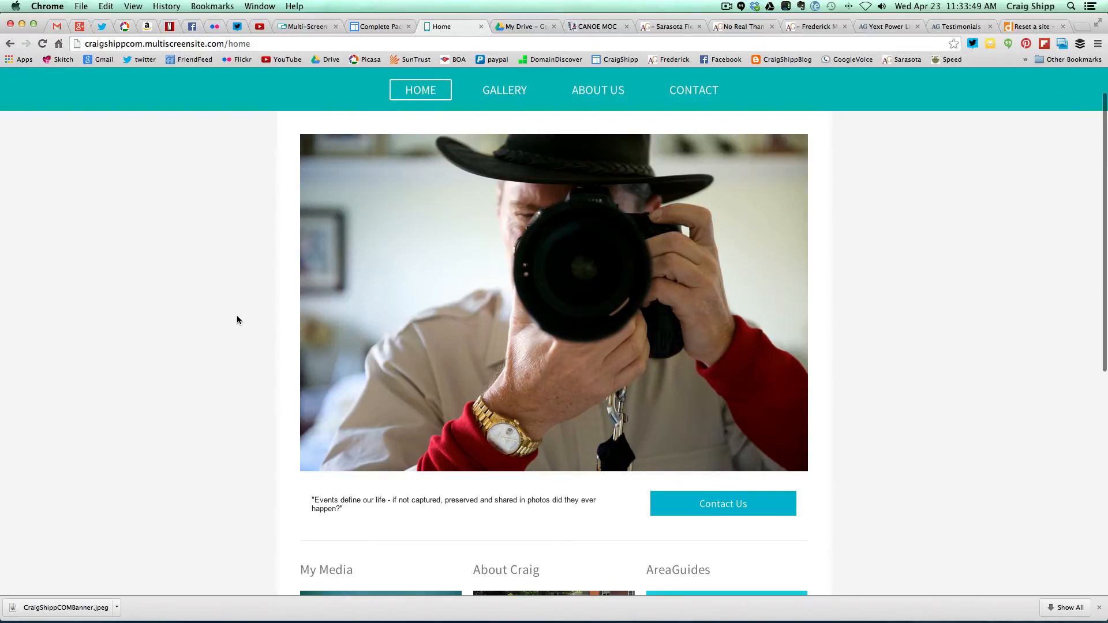
pyautogui.scroll(2, 248, 334)
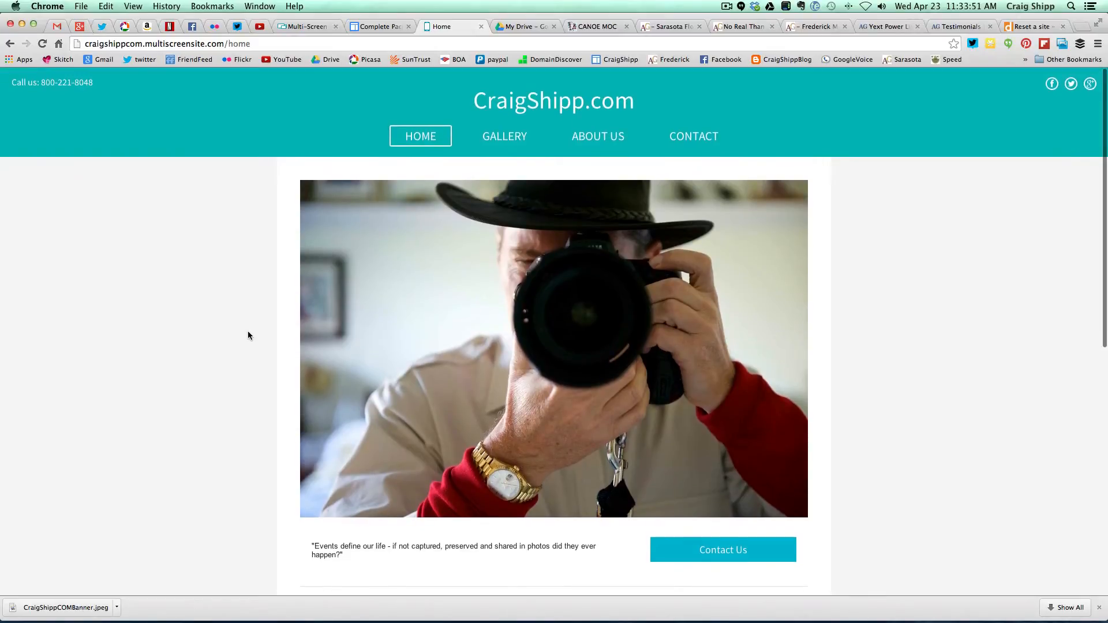
pyautogui.scroll(-5, 247, 332)
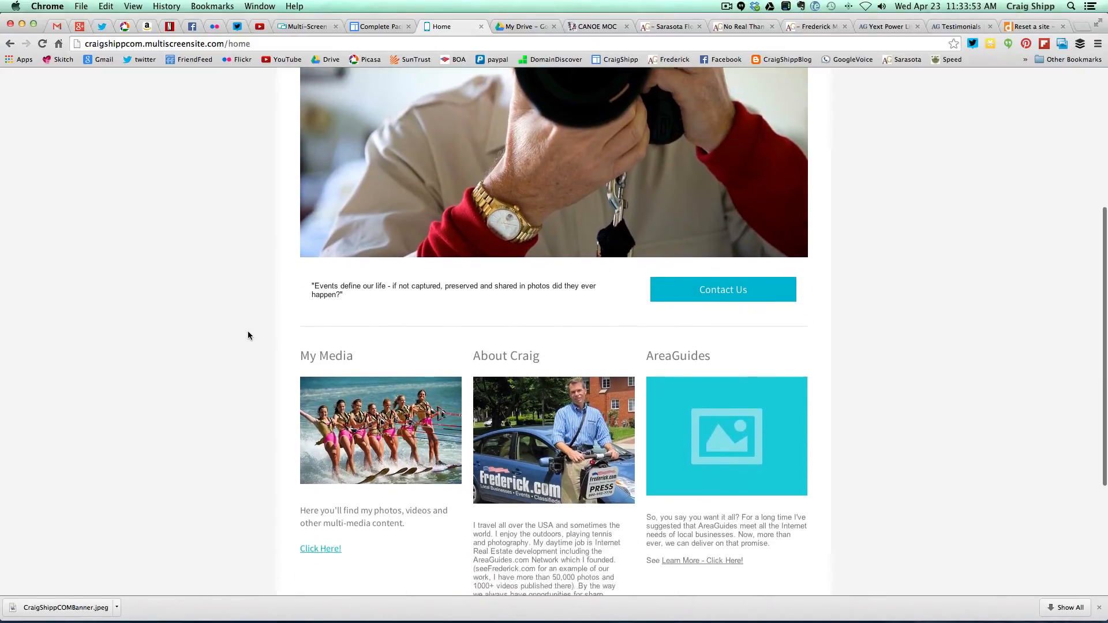
pyautogui.scroll(-3, 248, 336)
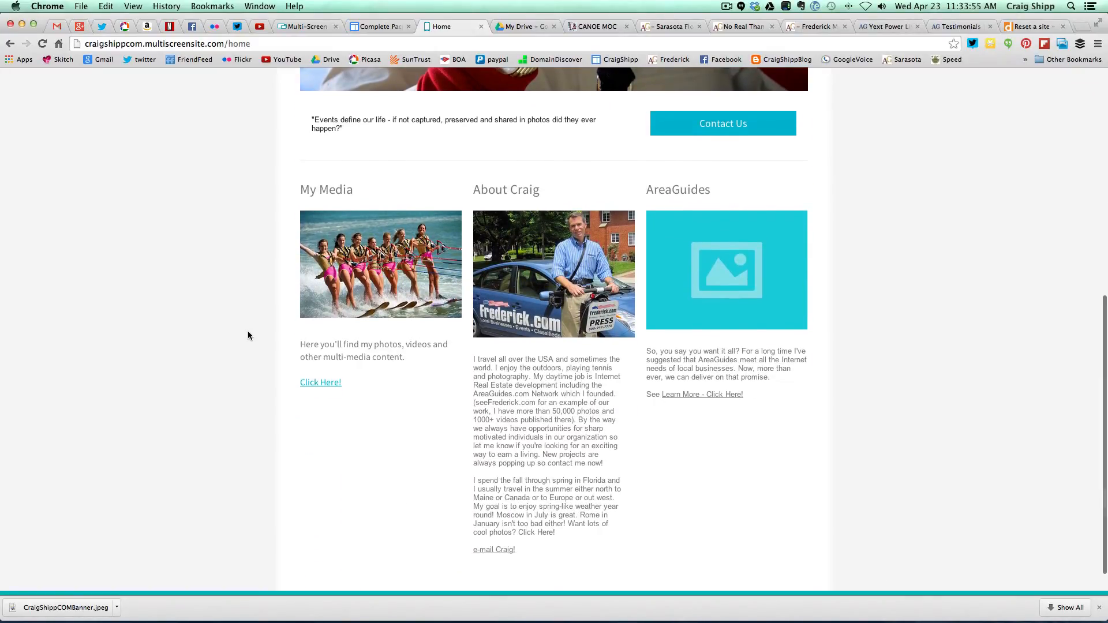
pyautogui.click(334, 288)
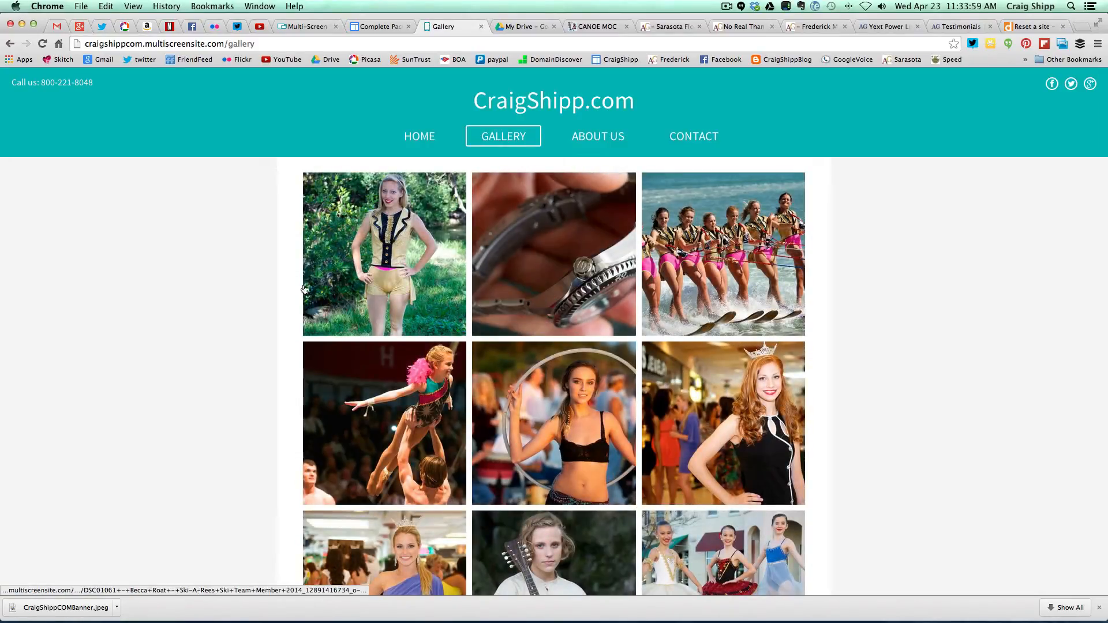
pyautogui.click(415, 142)
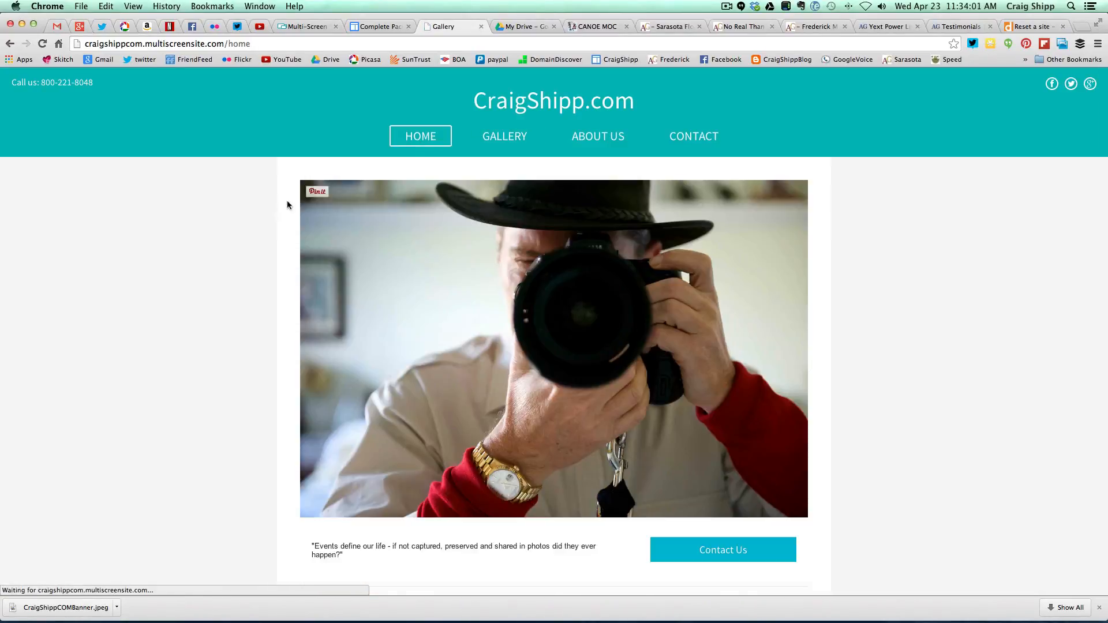
pyautogui.scroll(-4, 234, 369)
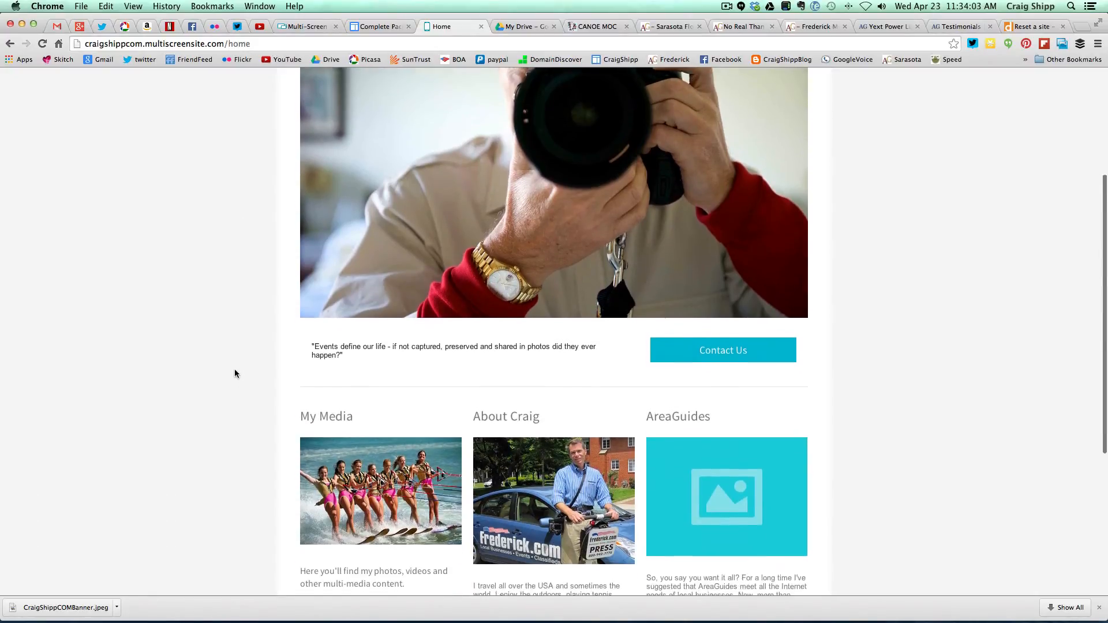
pyautogui.scroll(-3, 234, 369)
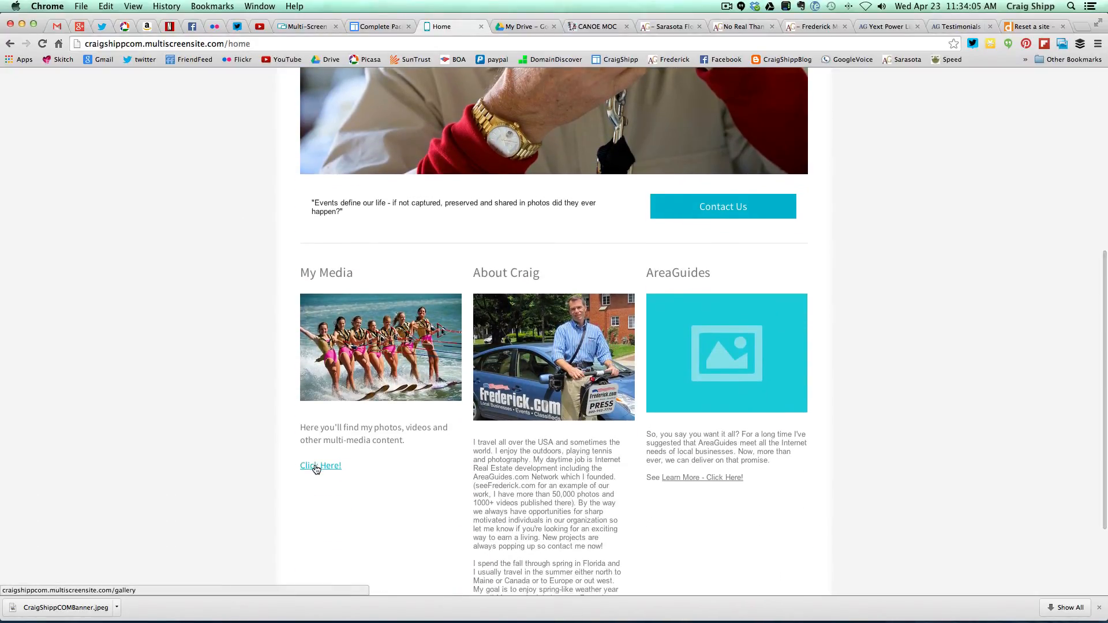
pyautogui.click(317, 466)
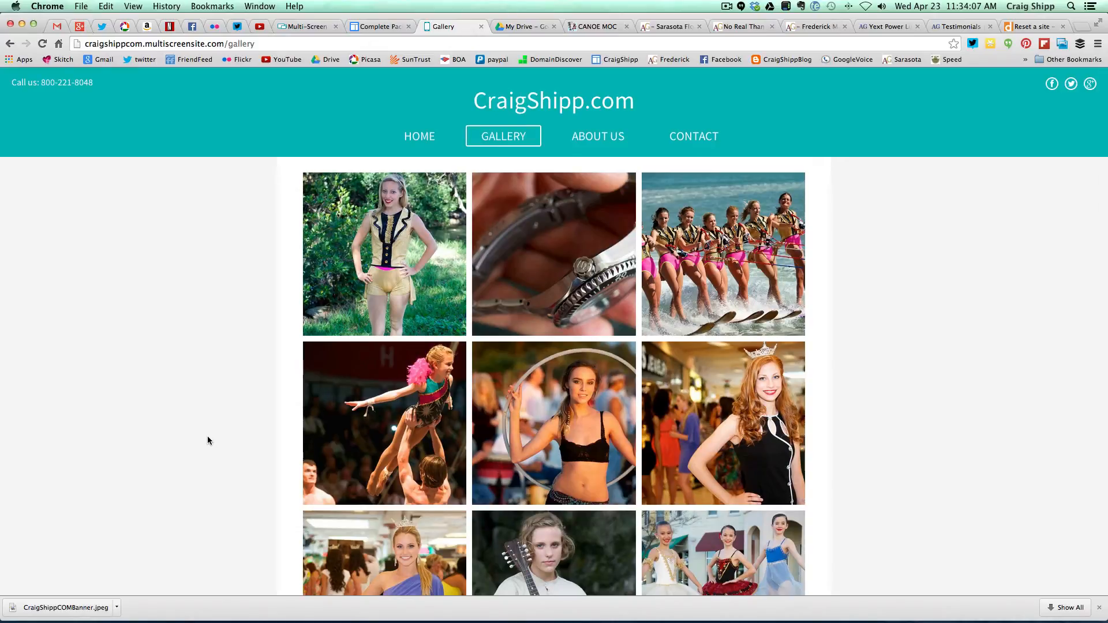
pyautogui.scroll(-10, 208, 440)
pyautogui.scroll(10, 208, 441)
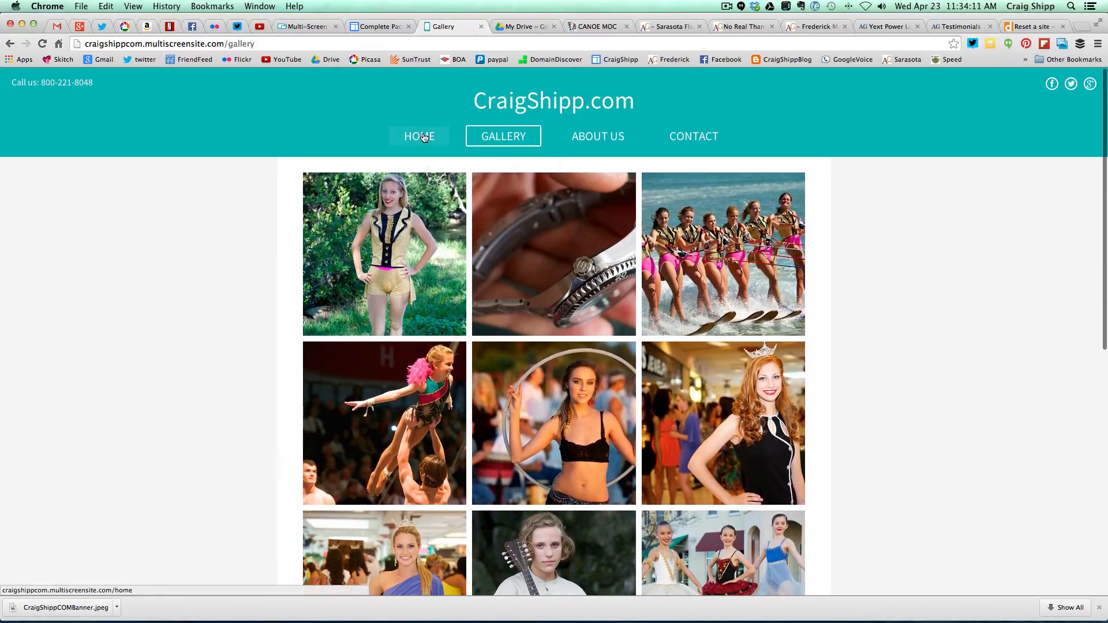
pyautogui.click(424, 137)
pyautogui.scroll(-5, 243, 312)
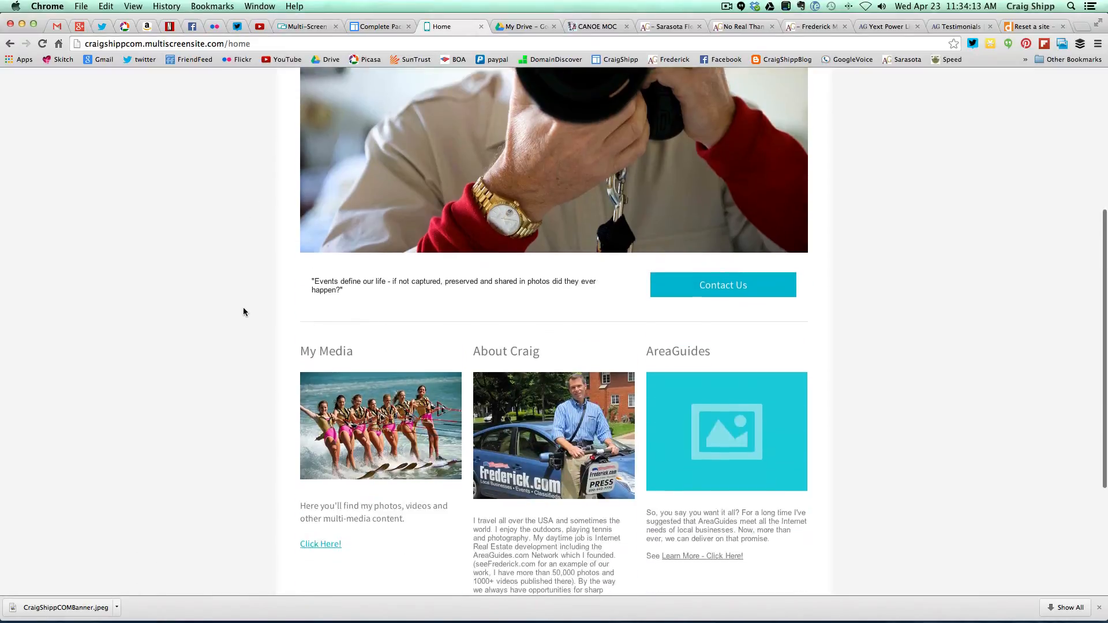
pyautogui.scroll(-4, 243, 312)
pyautogui.scroll(-1, 242, 314)
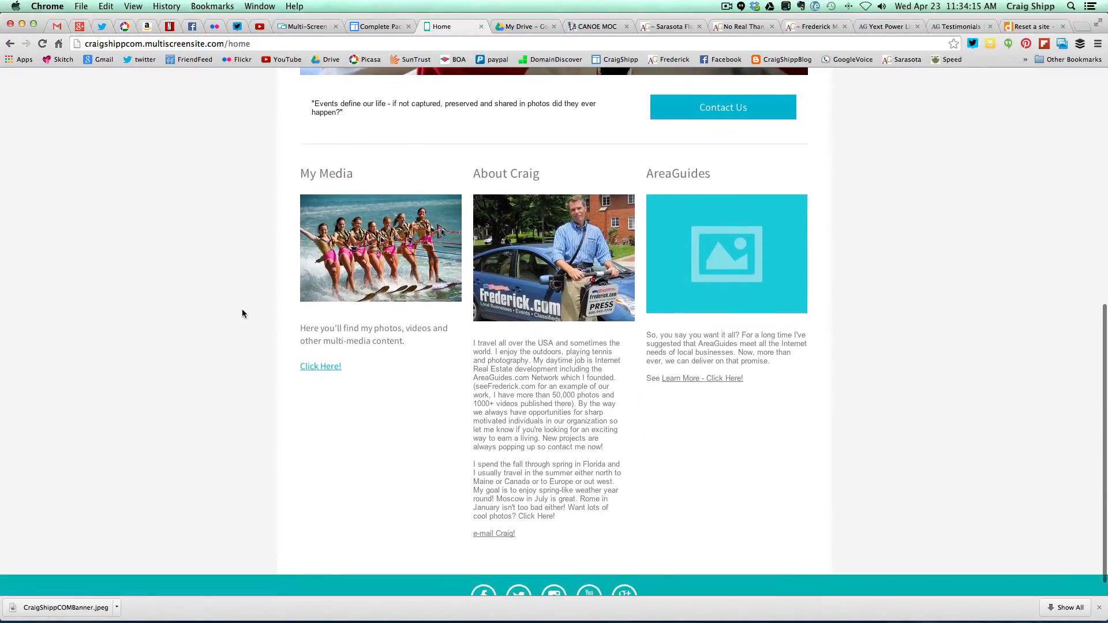
pyautogui.scroll(-1, 242, 313)
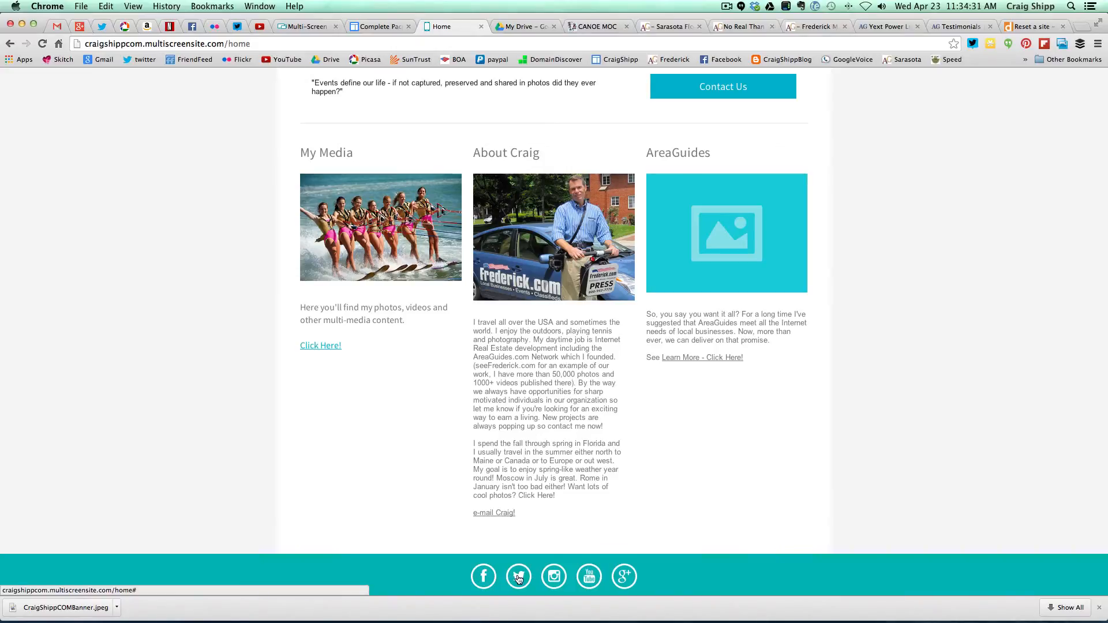
pyautogui.click(553, 577)
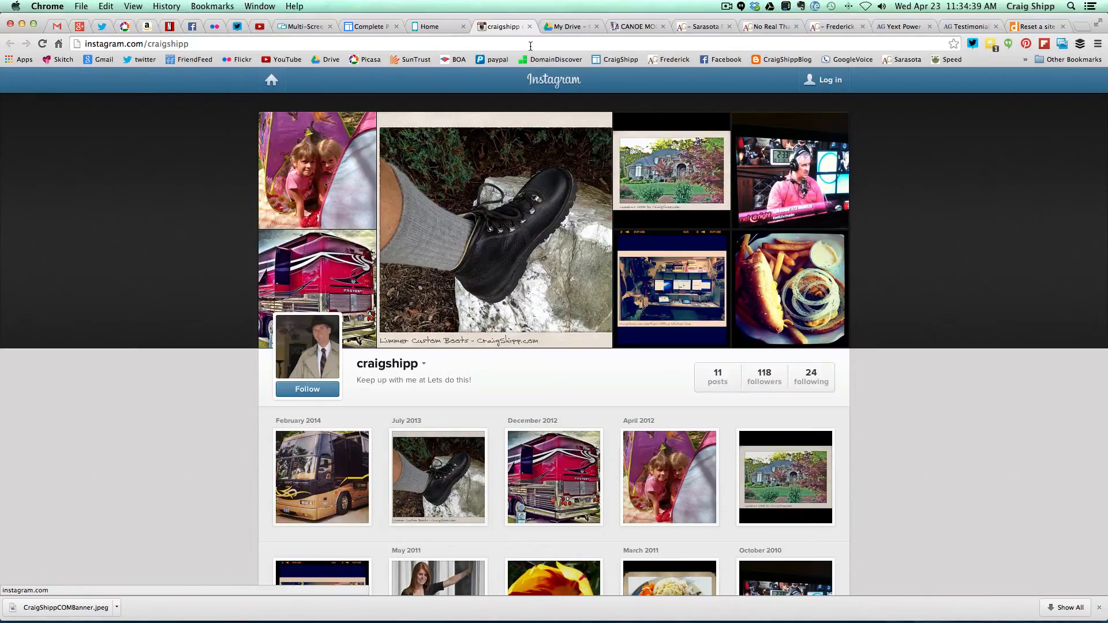
pyautogui.click(530, 26)
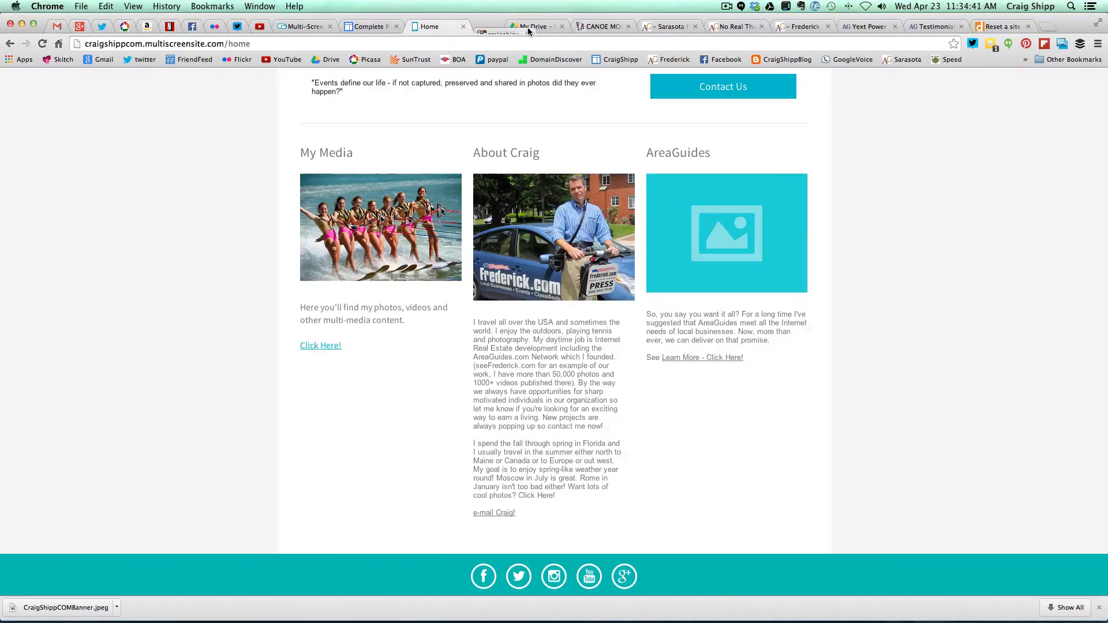
pyautogui.click(589, 576)
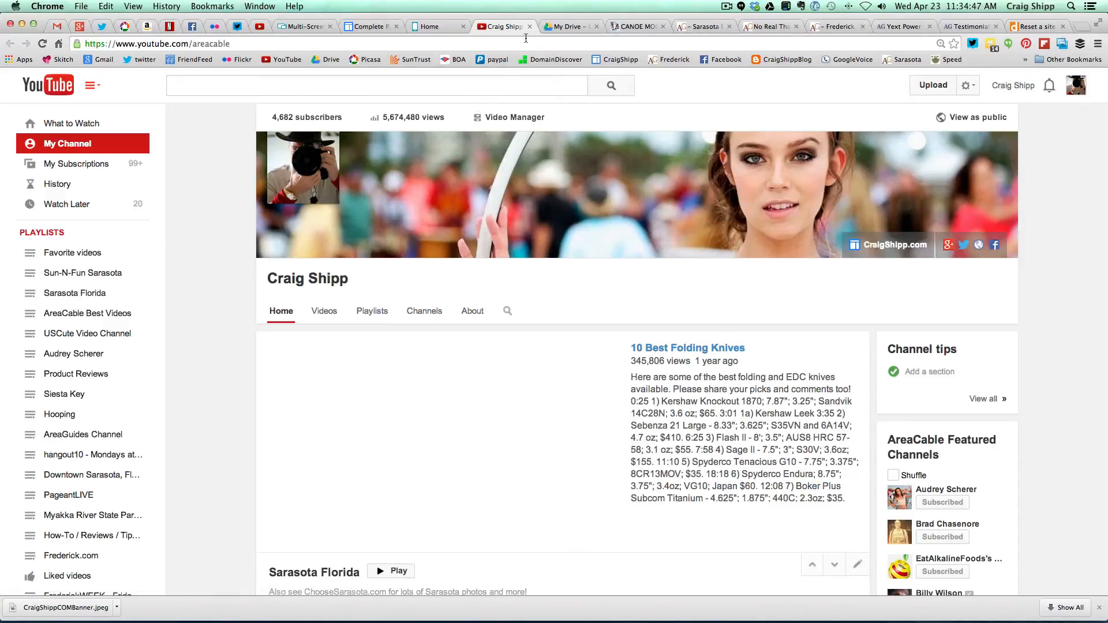
pyautogui.click(529, 26)
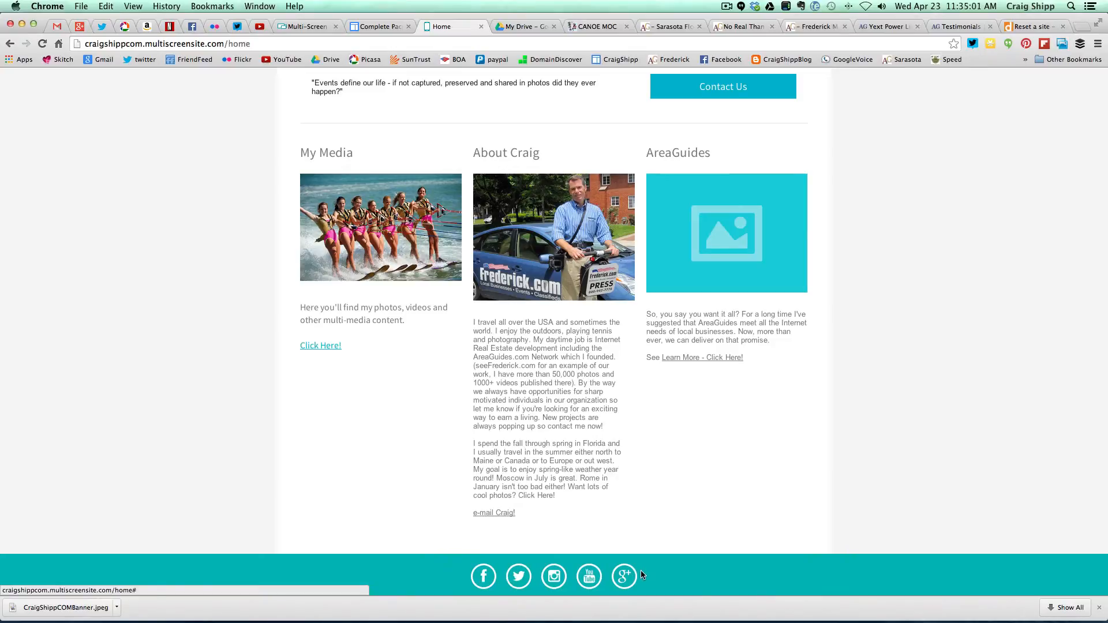
pyautogui.scroll(5, 539, 543)
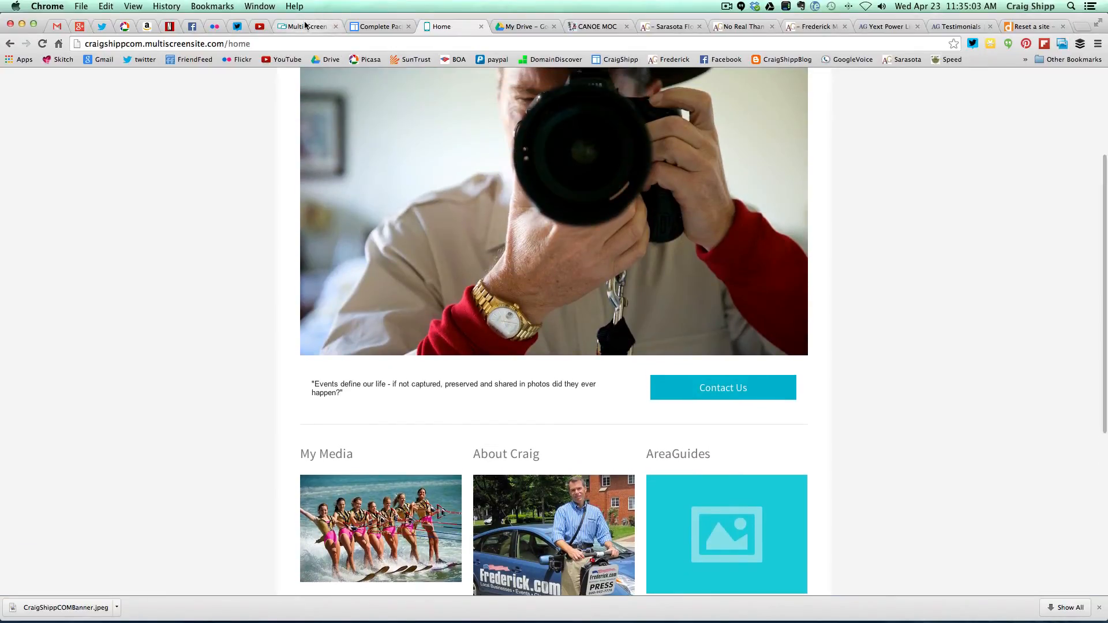
# - Back in the editor, open the footer Social Icons widget's settings
pyautogui.click(303, 26)
pyautogui.scroll(-6, 303, 355)
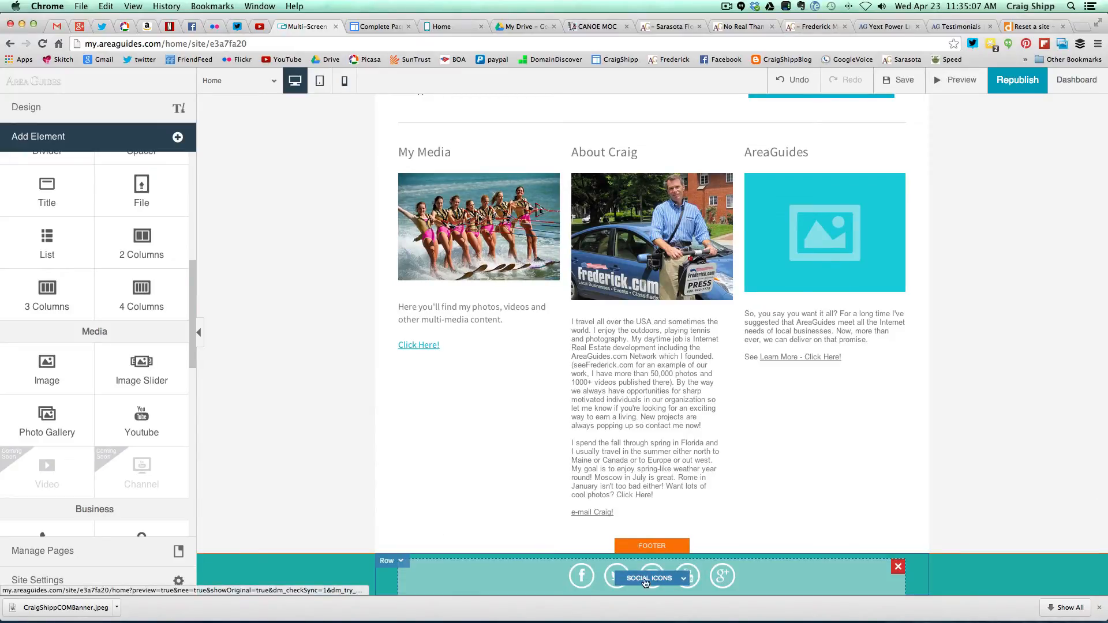
pyautogui.click(684, 579)
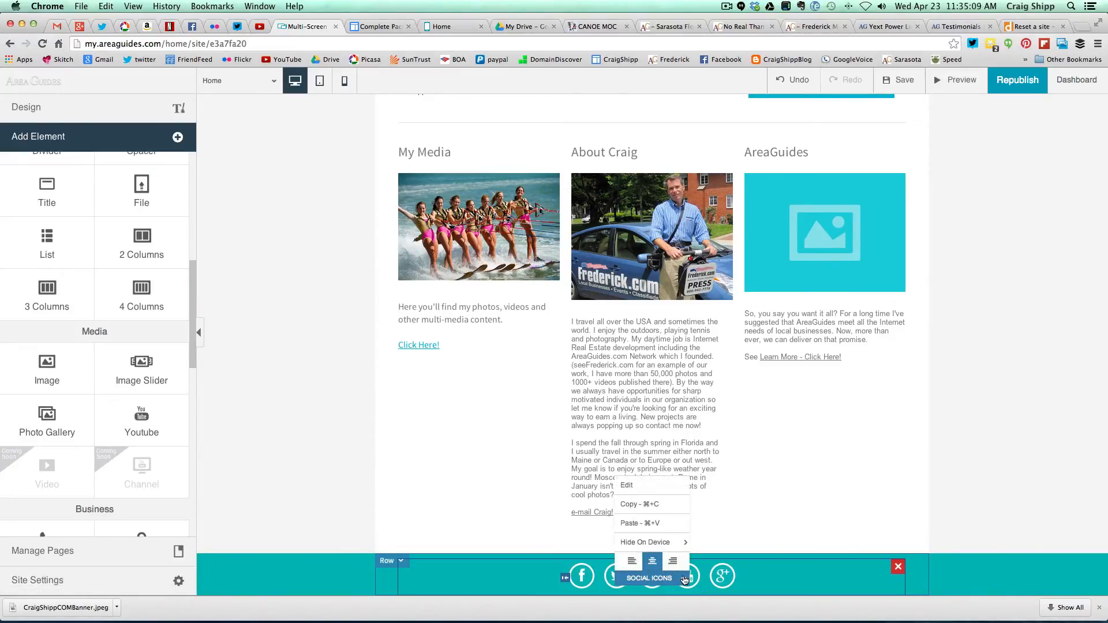
pyautogui.click(626, 486)
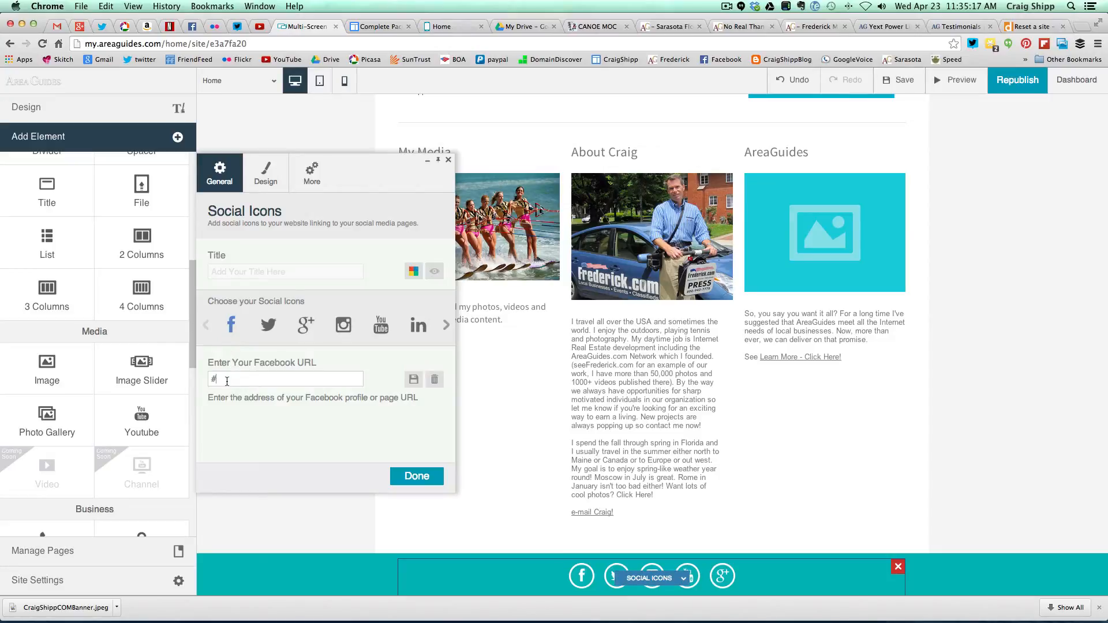
pyautogui.moveTo(227, 381); pyautogui.dragTo(211, 379)
pyautogui.write('http')
pyautogui.write('://')
pyautogui.write('facebook.com/fredericknews')
pyautogui.click(267, 330)
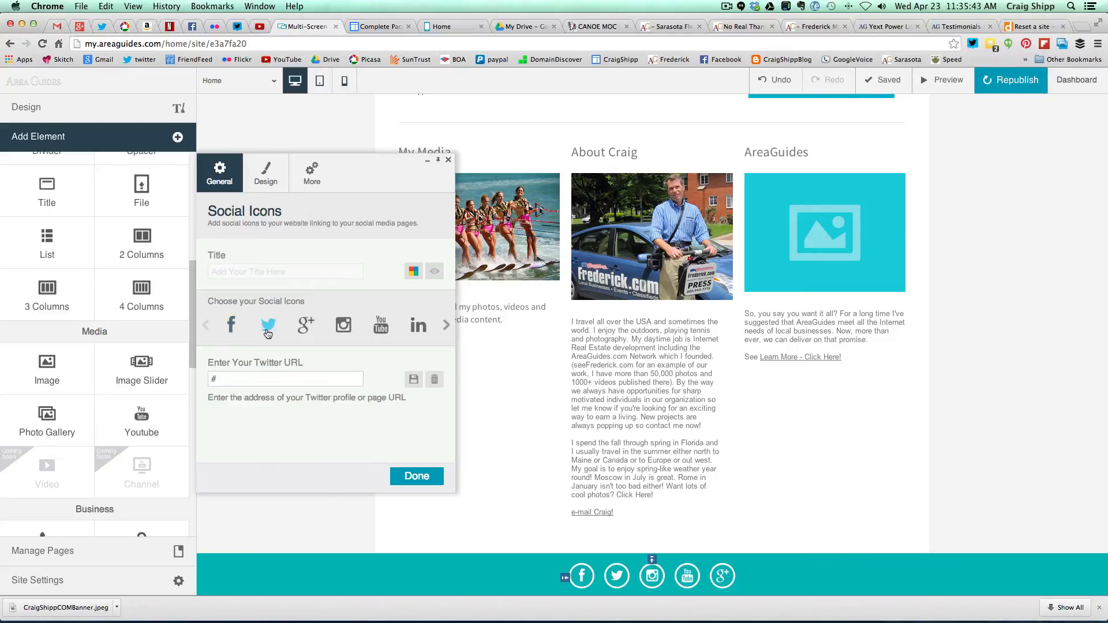
# - Set the Twitter link to the owner's twitter.com profile and enter a Google+ address
pyautogui.moveTo(225, 382); pyautogui.dragTo(208, 381)
pyautogui.write('http')
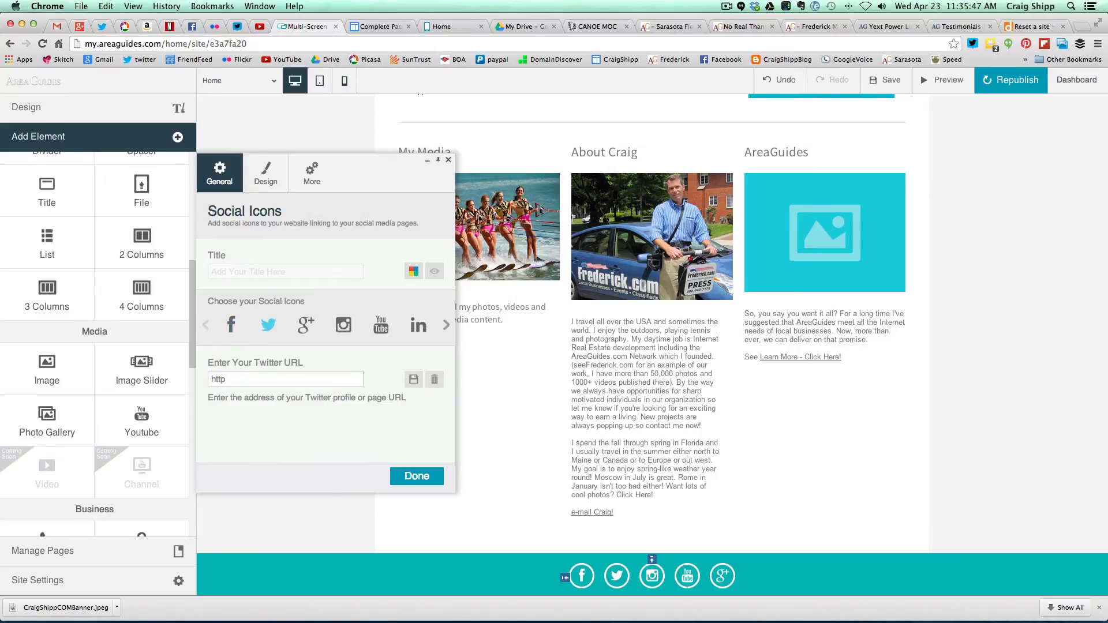
pyautogui.write('://twitter.com/craigshipp')
pyautogui.click(307, 327)
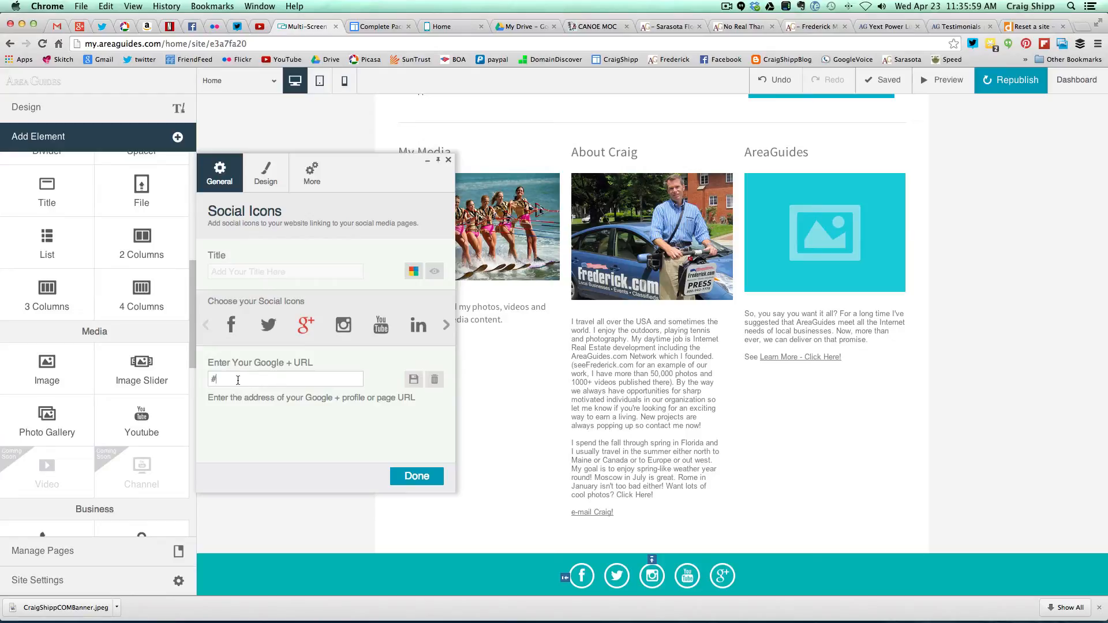
pyautogui.press('BackSpace')
pyautogui.write('htt')
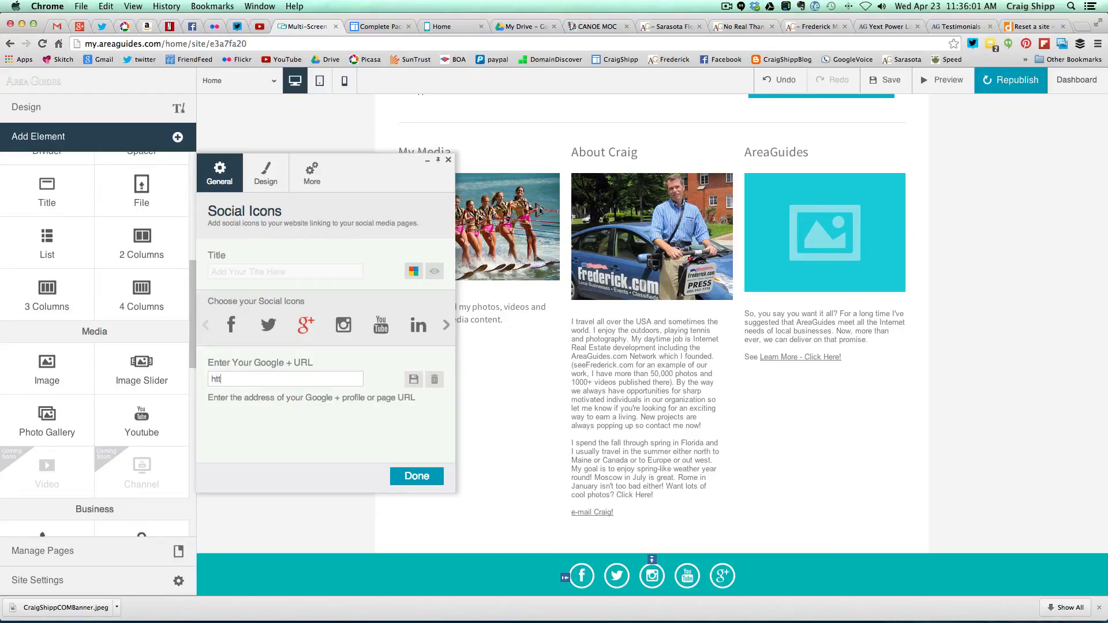
pyautogui.write('p://google.com/+craigshipp')
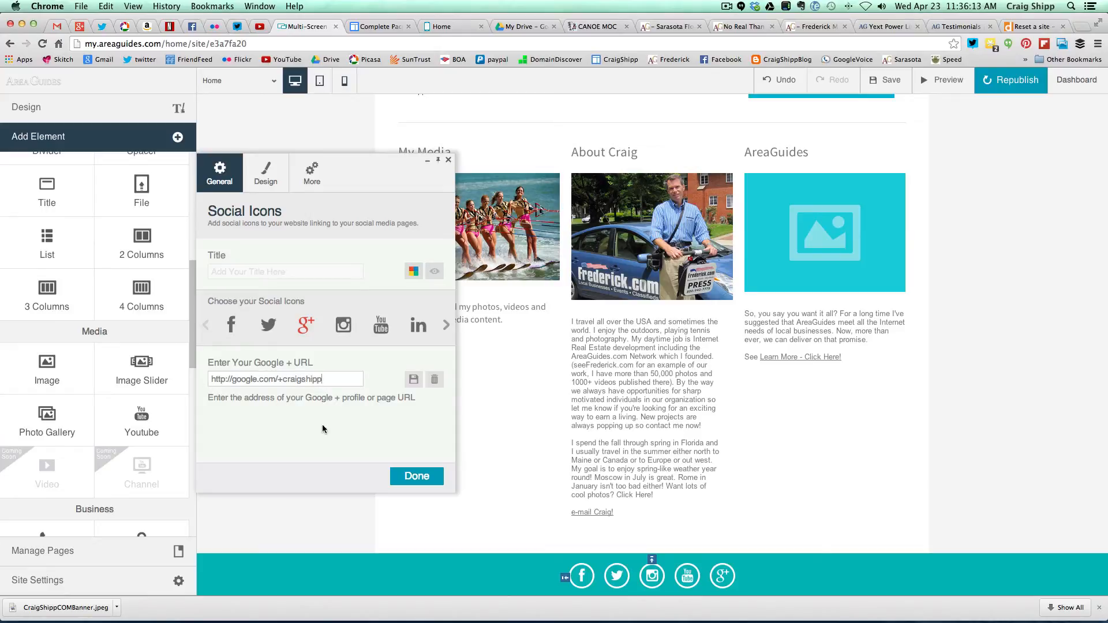
pyautogui.click(412, 479)
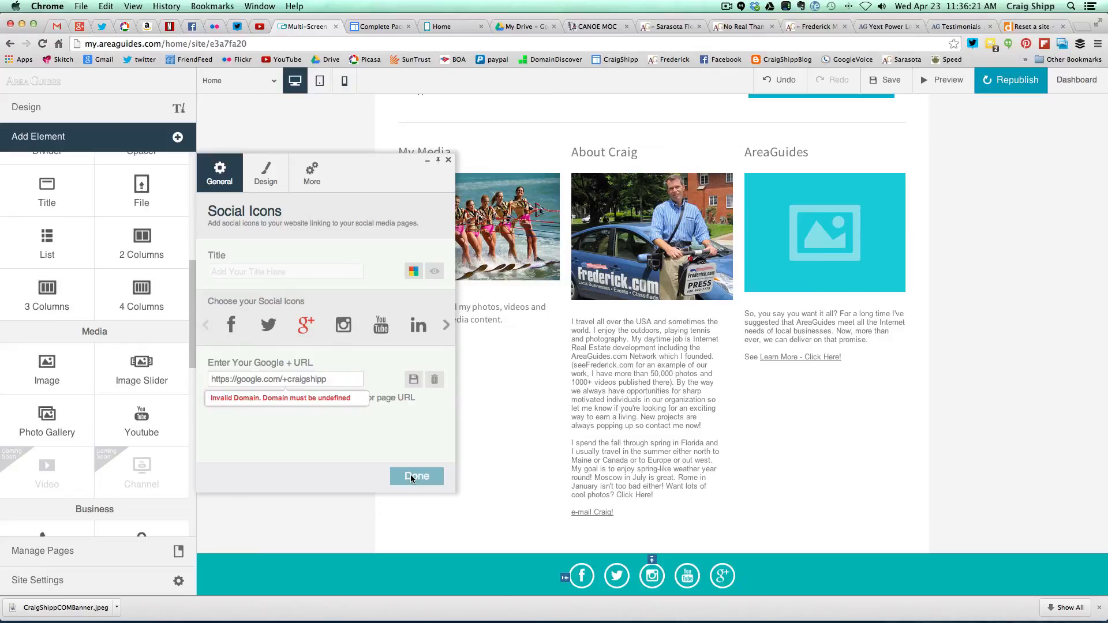
# - Correct the Google+ link to an http plus.google.com profile address, clearing the domain error
pyautogui.click(229, 379)
pyautogui.press('BackSpace')
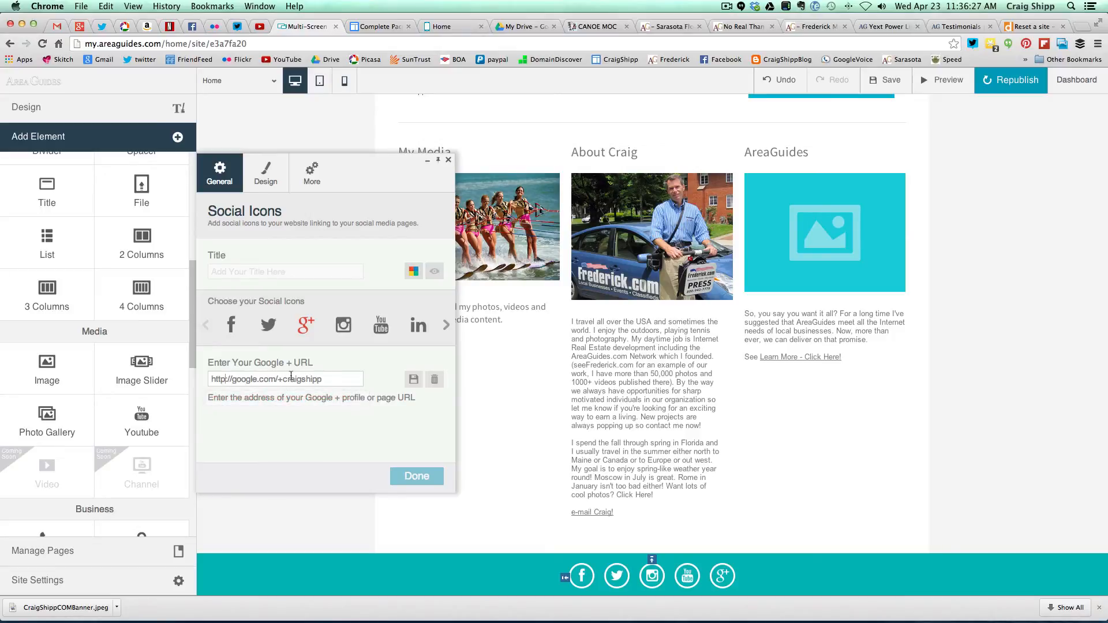
pyautogui.click(407, 475)
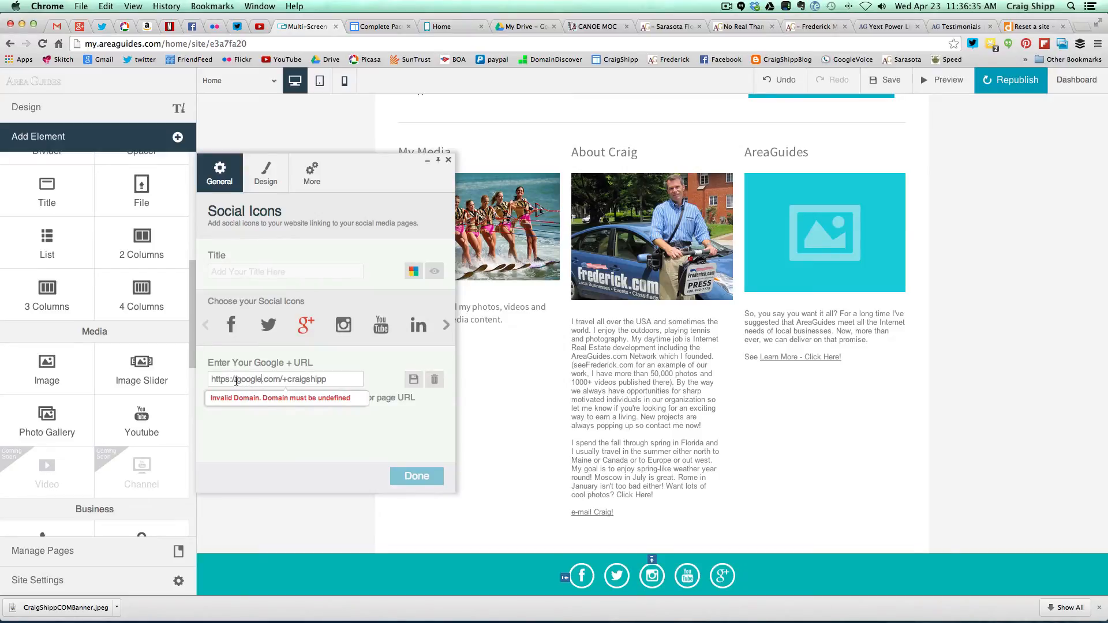
pyautogui.write('plus.')
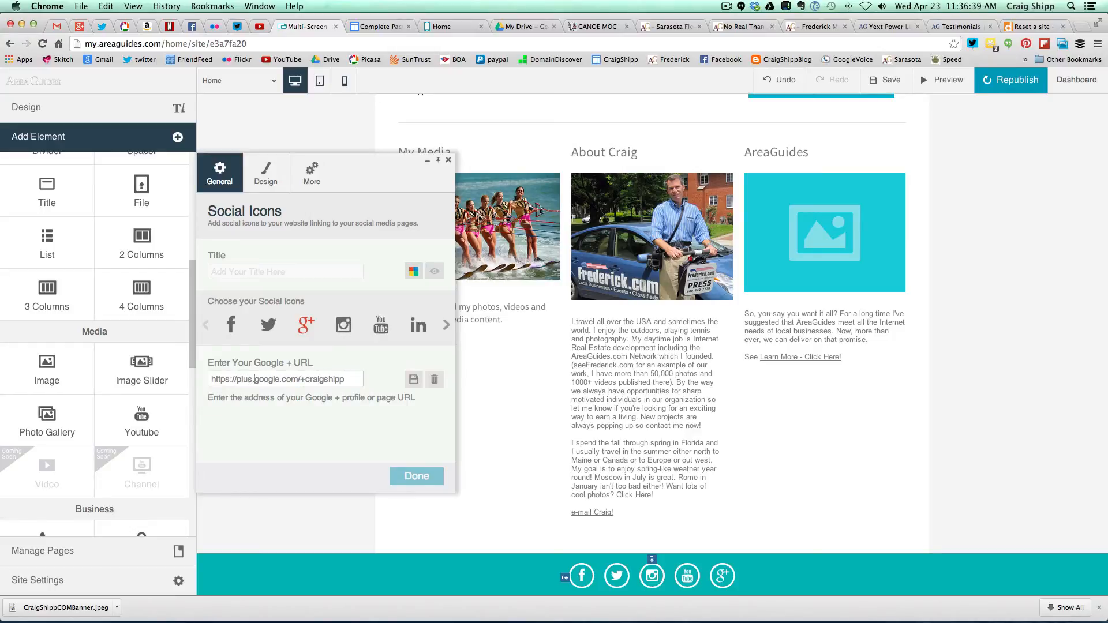
pyautogui.click(228, 381)
pyautogui.press('BackSpace')
pyautogui.press('BackSpace')
pyautogui.write(':')
pyautogui.click(414, 476)
pyautogui.click(446, 28)
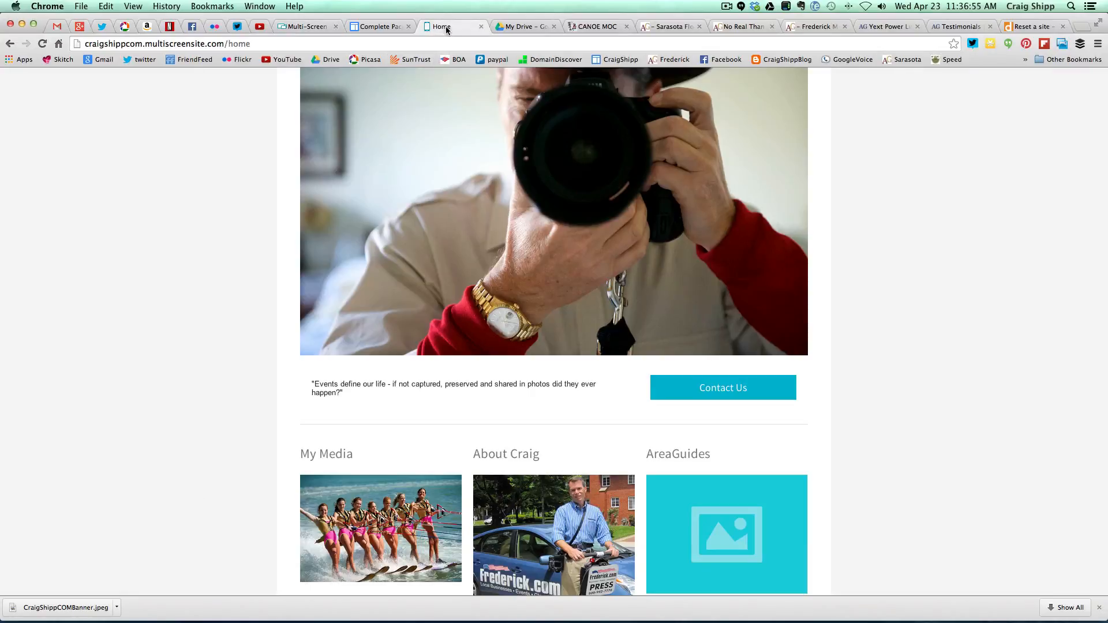
pyautogui.click(43, 43)
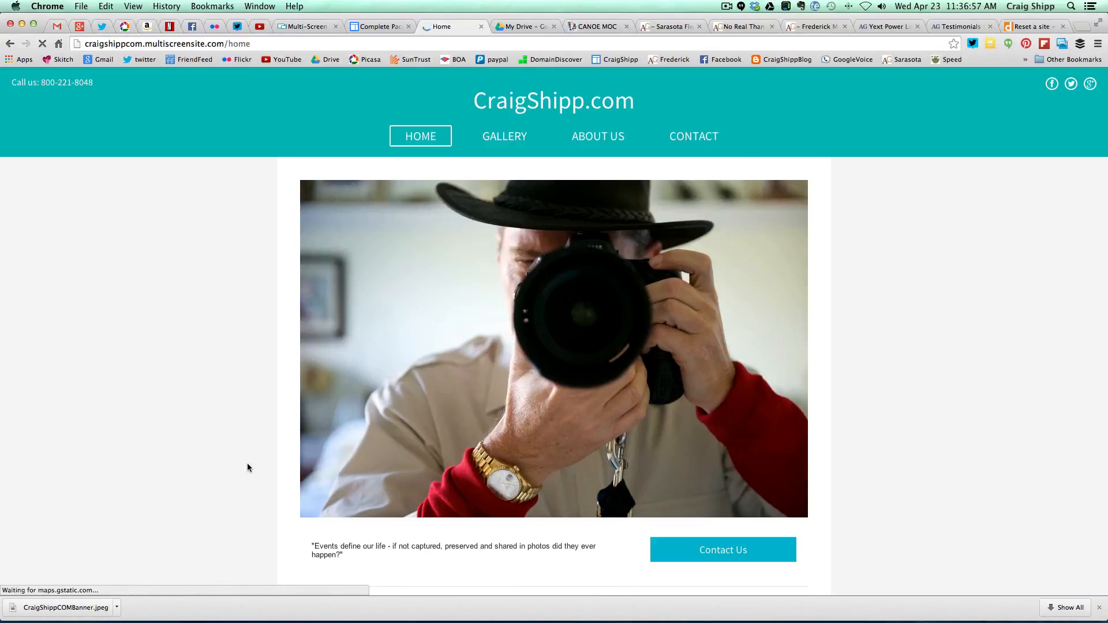
pyautogui.scroll(-3, 251, 464)
pyautogui.scroll(-2, 252, 464)
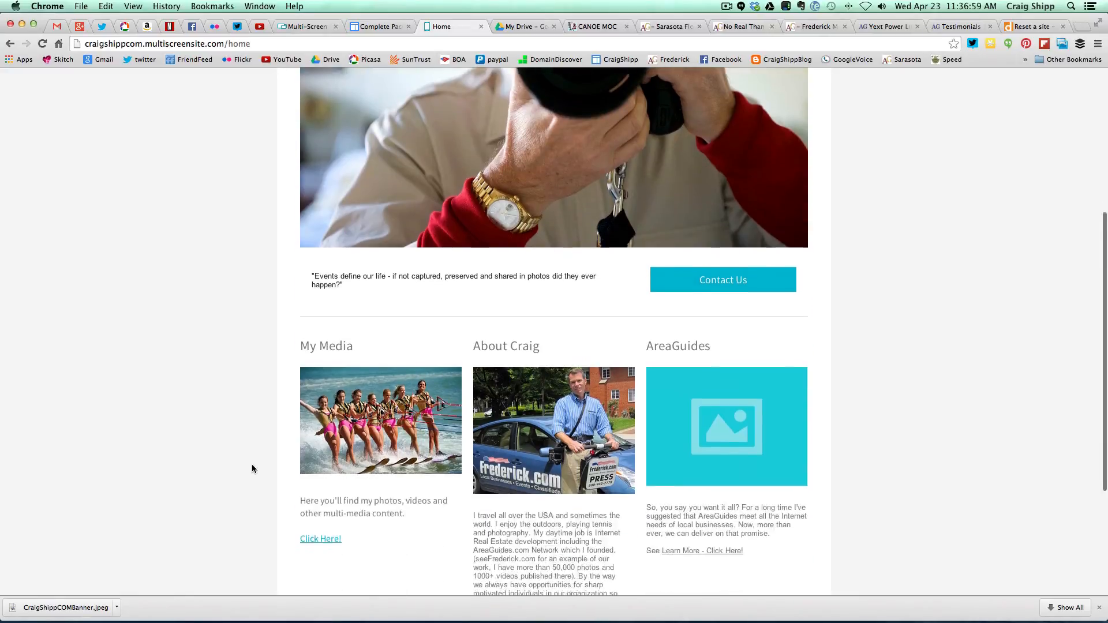
pyautogui.scroll(-5, 252, 469)
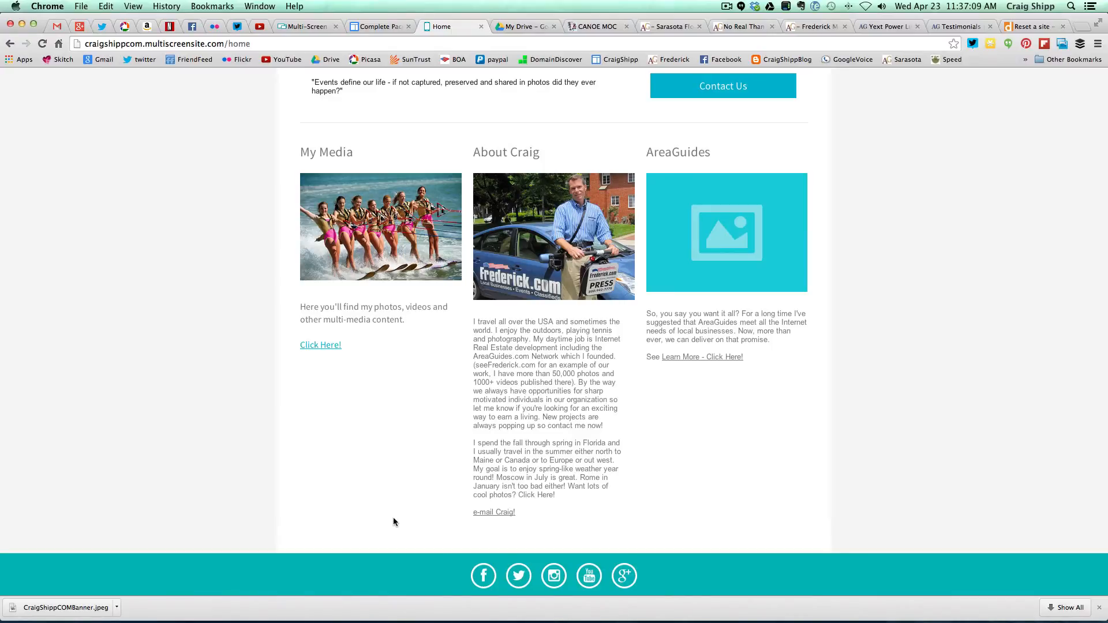
pyautogui.click(42, 43)
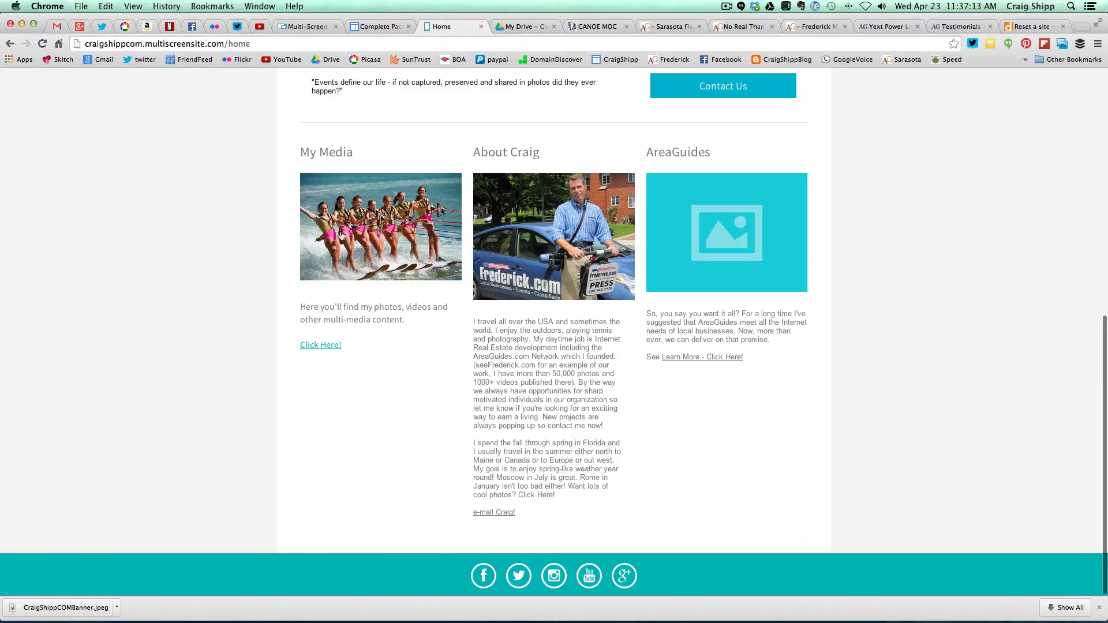
pyautogui.click(310, 29)
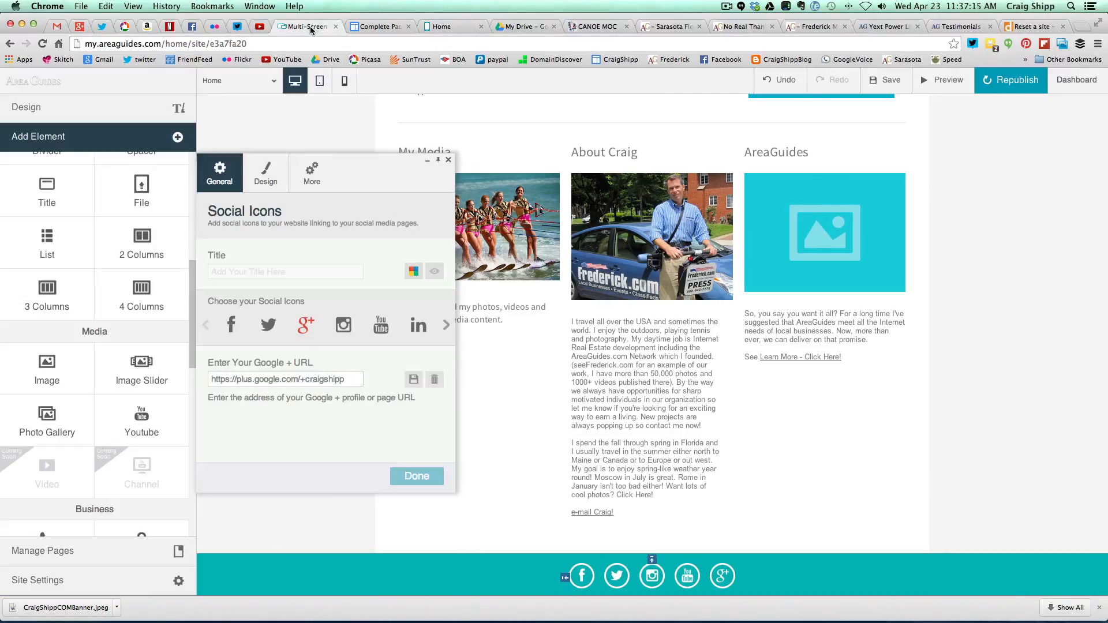
# - Republish the site with the social icon changes and view the live Home page
pyautogui.click(1027, 86)
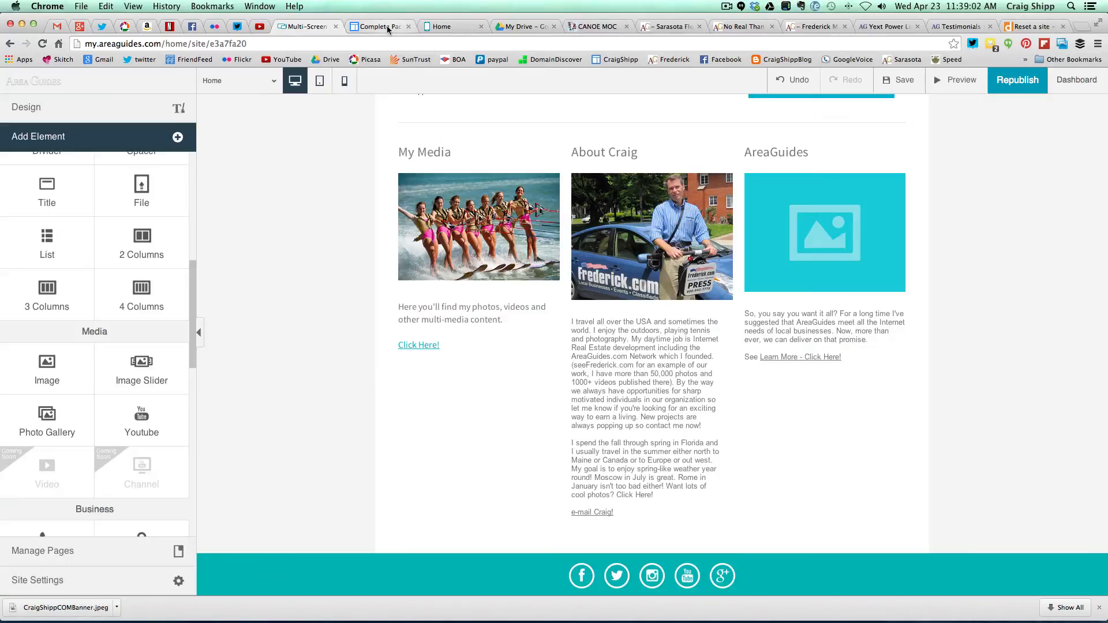
pyautogui.click(388, 27)
pyautogui.click(444, 27)
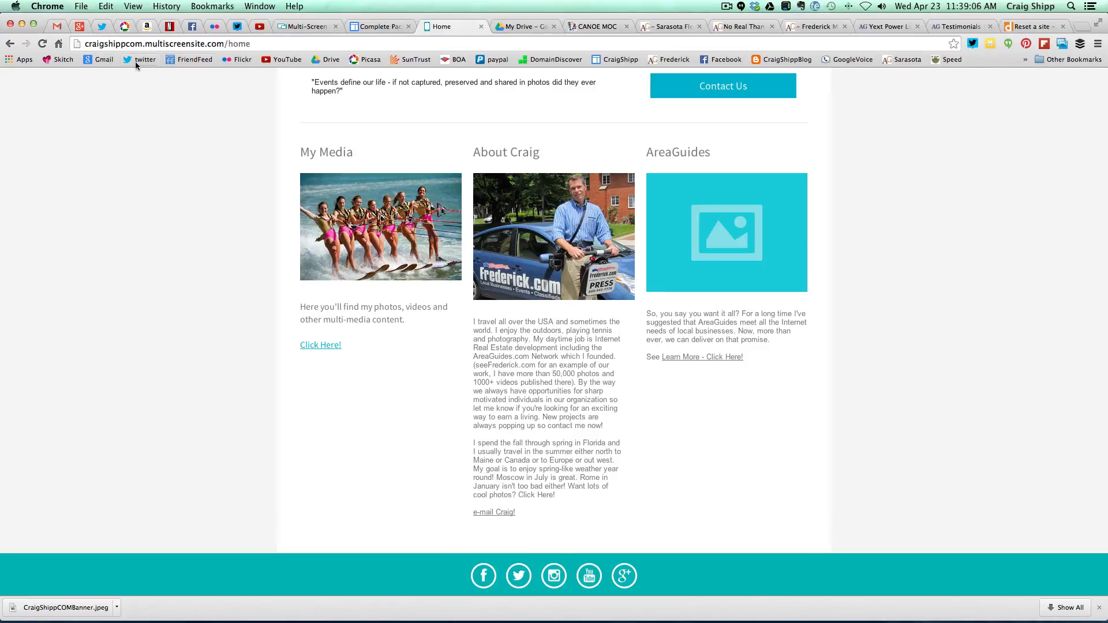
pyautogui.click(42, 44)
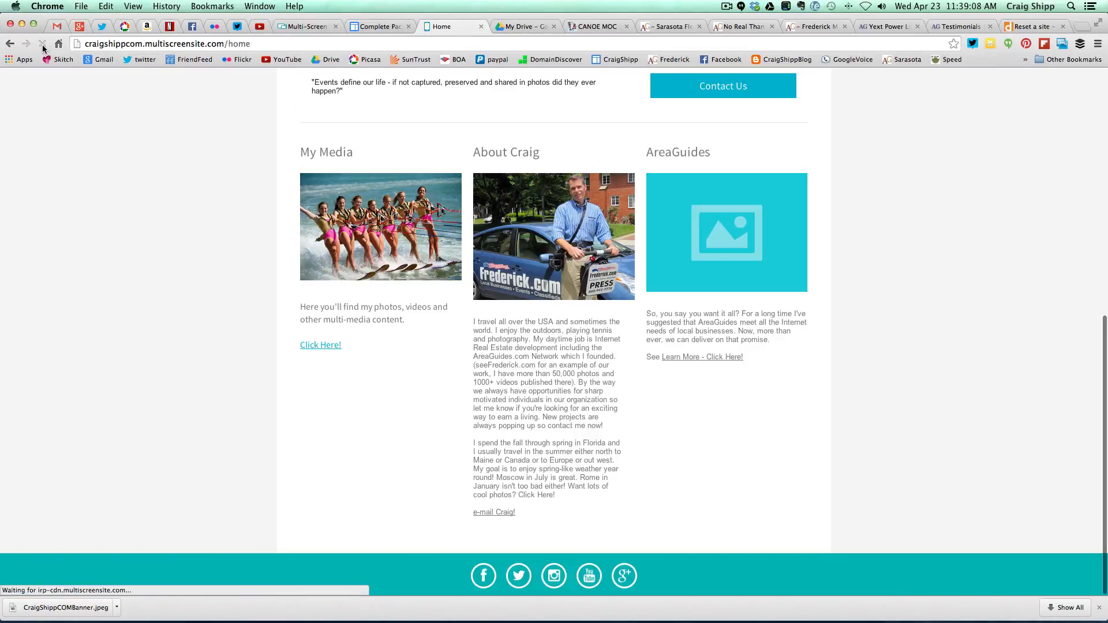
pyautogui.click(480, 576)
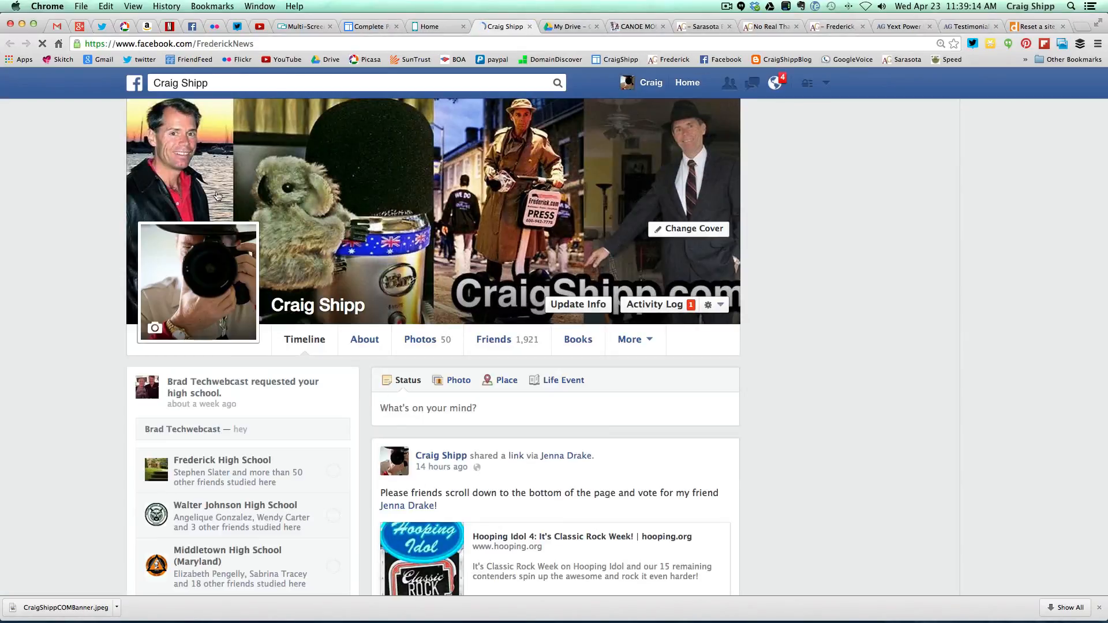
pyautogui.click(529, 27)
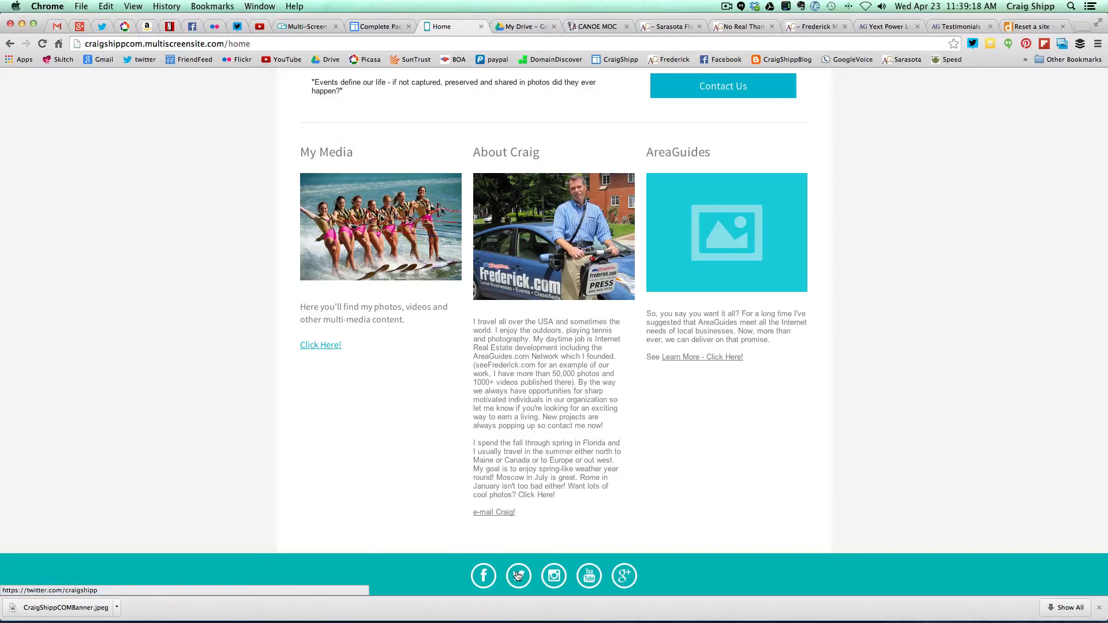
pyautogui.click(517, 575)
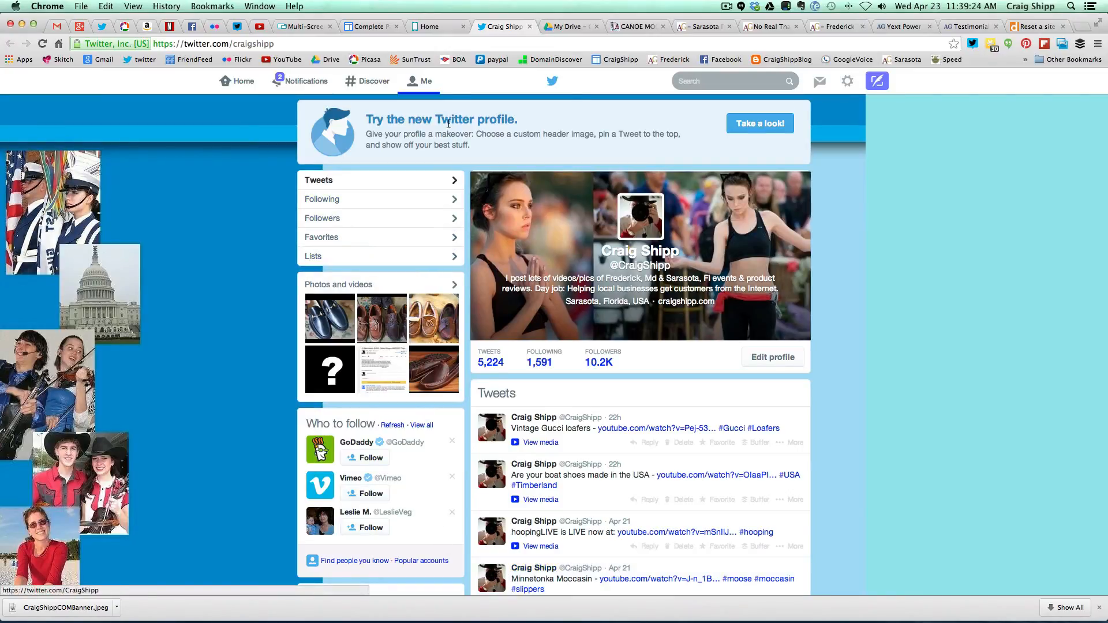
pyautogui.click(530, 27)
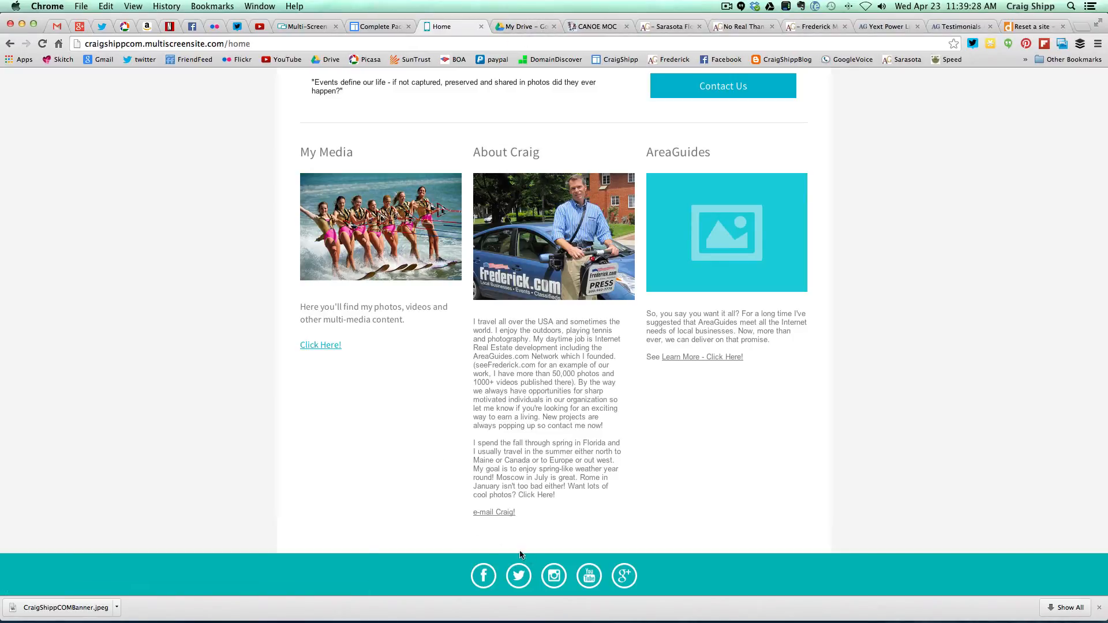
pyautogui.click(554, 576)
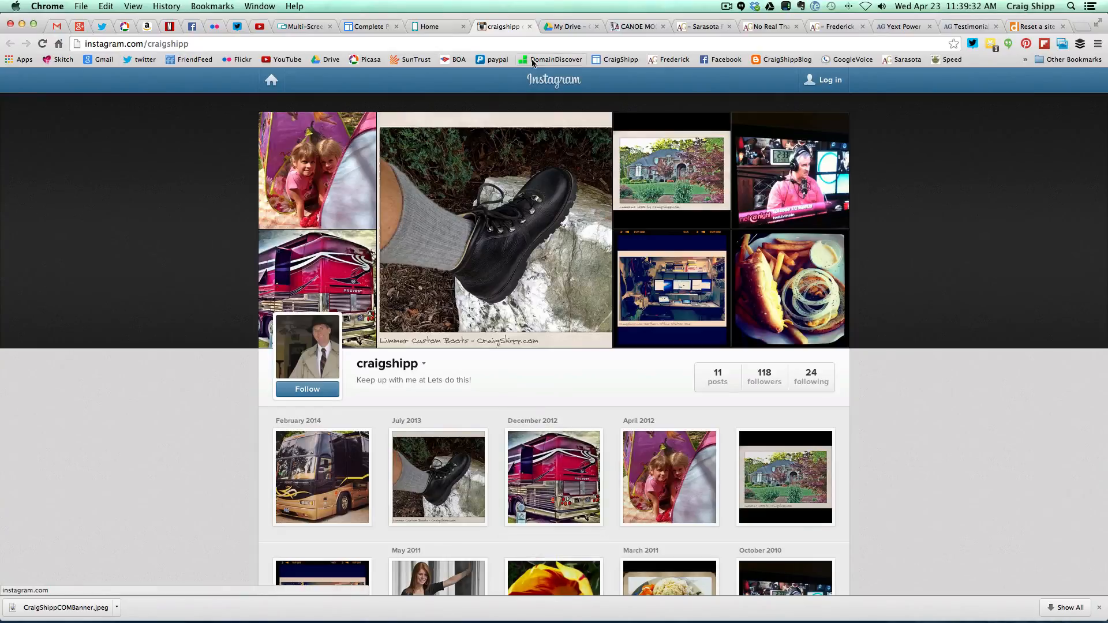
pyautogui.click(530, 28)
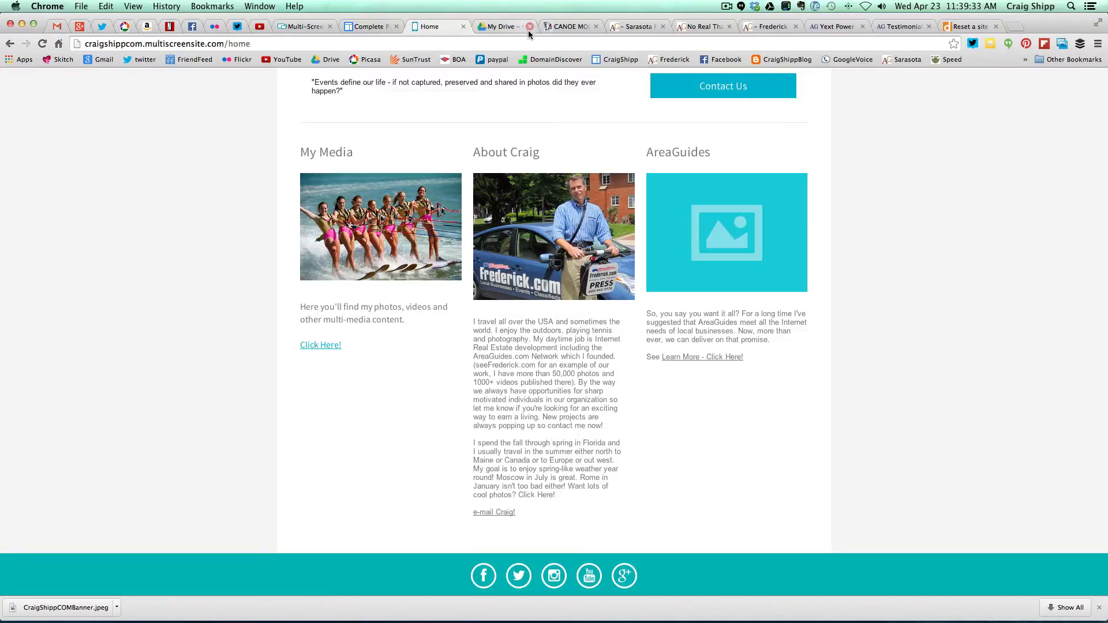
pyautogui.click(590, 576)
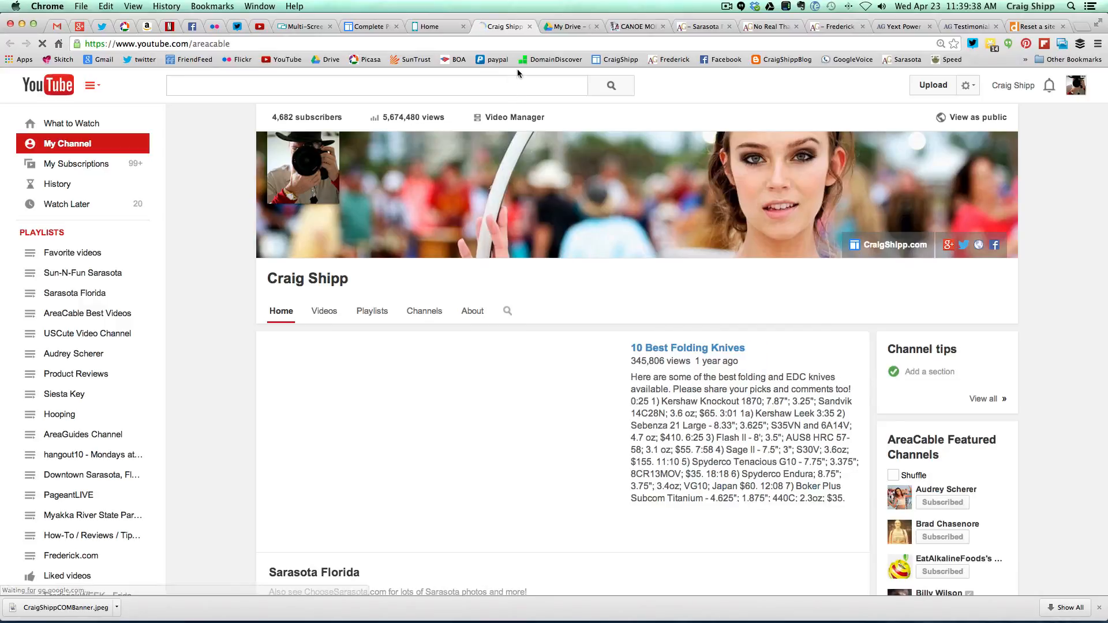
pyautogui.click(530, 26)
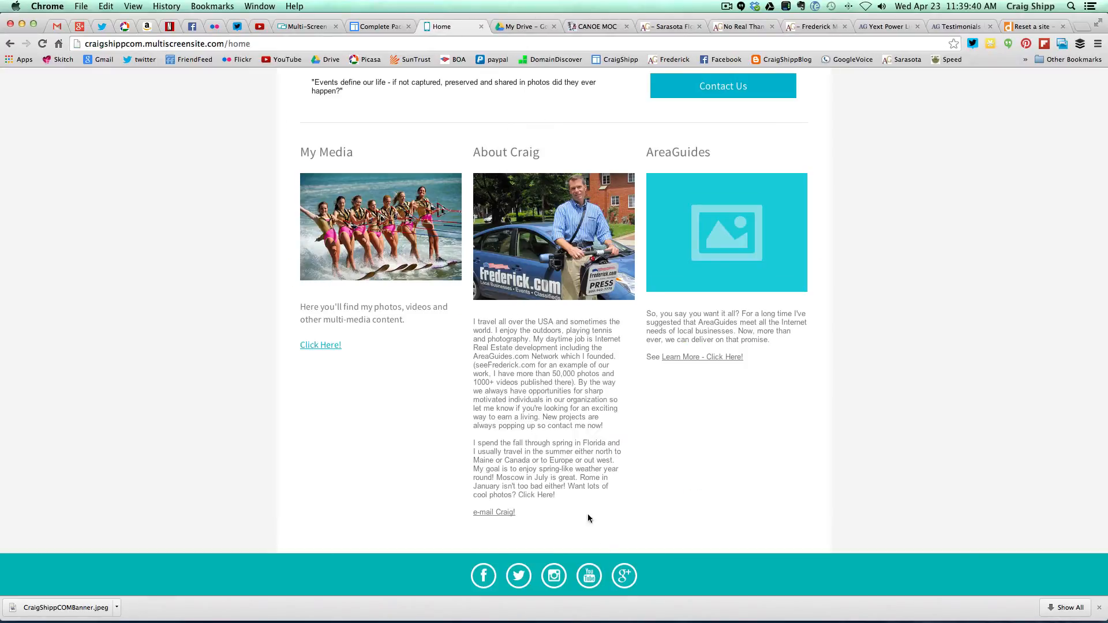
pyautogui.click(624, 575)
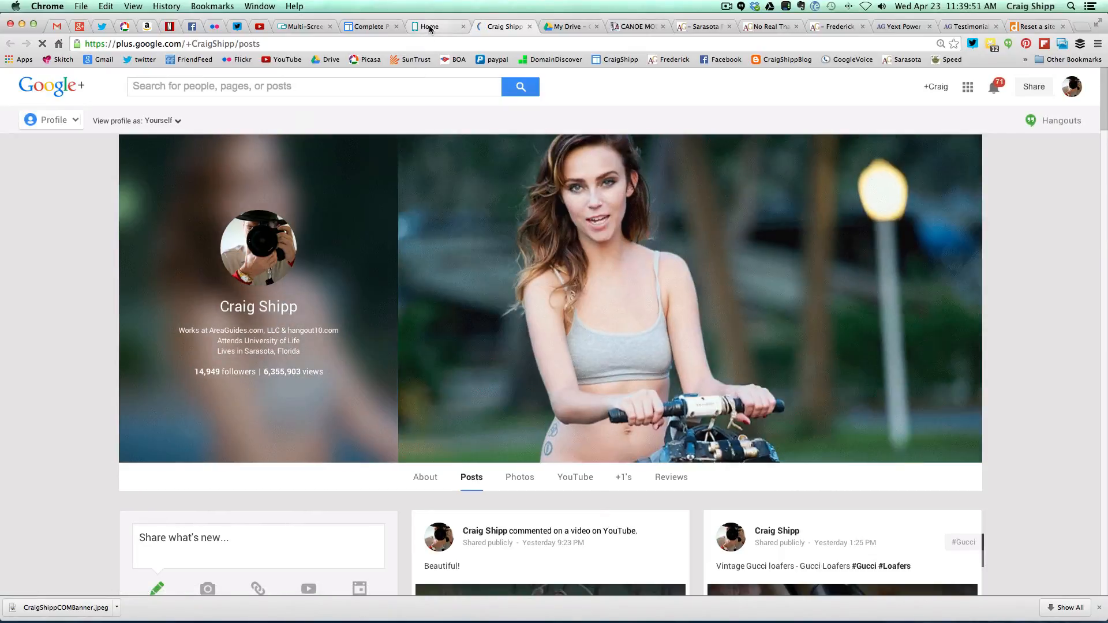
pyautogui.click(431, 28)
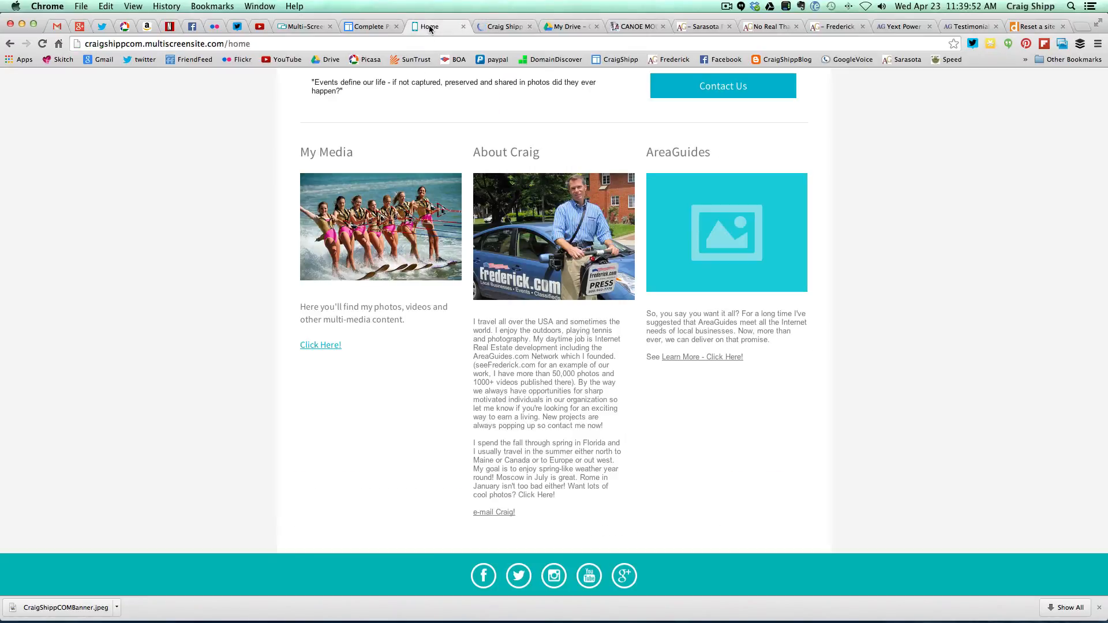
pyautogui.click(522, 28)
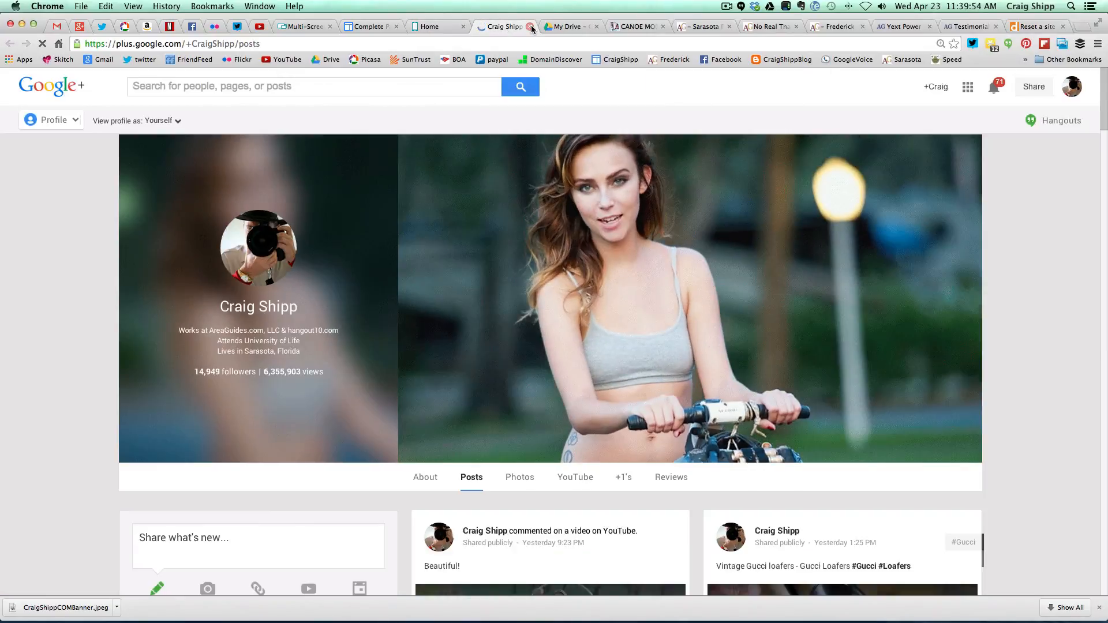
pyautogui.click(530, 27)
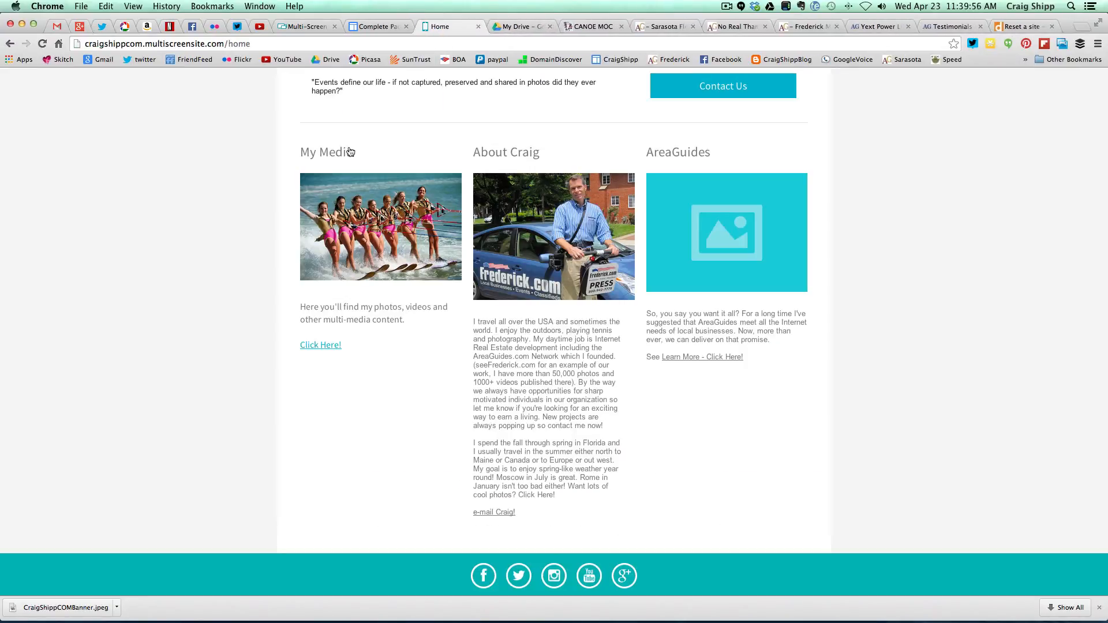
# - Scroll the live page to the top, then return to the editor's header and camera photo
pyautogui.scroll(4, 245, 307)
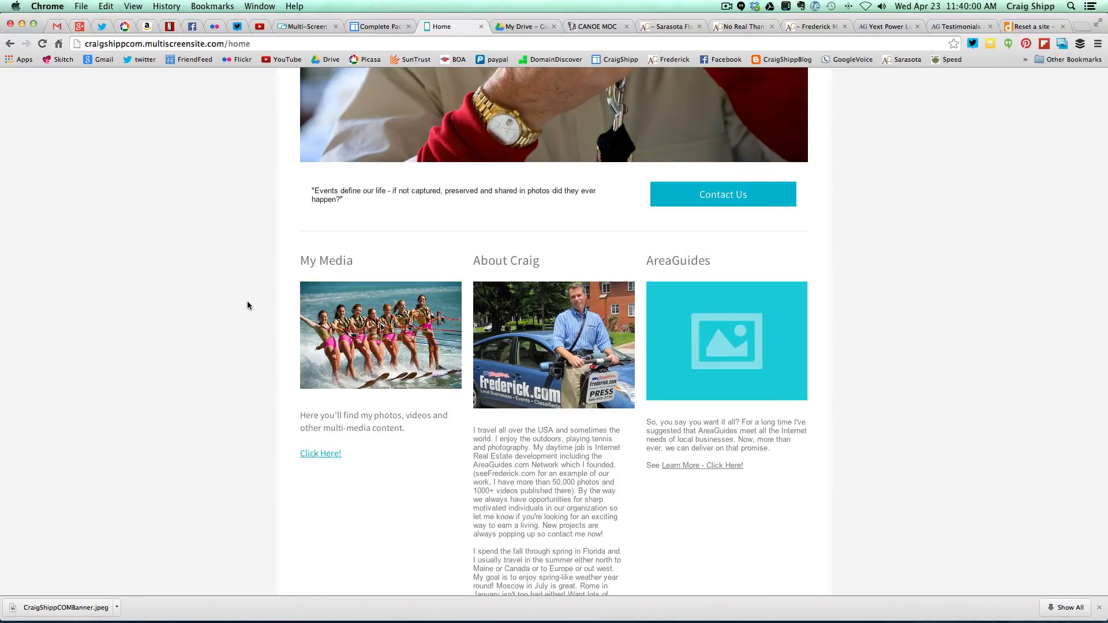
pyautogui.scroll(-4, 247, 302)
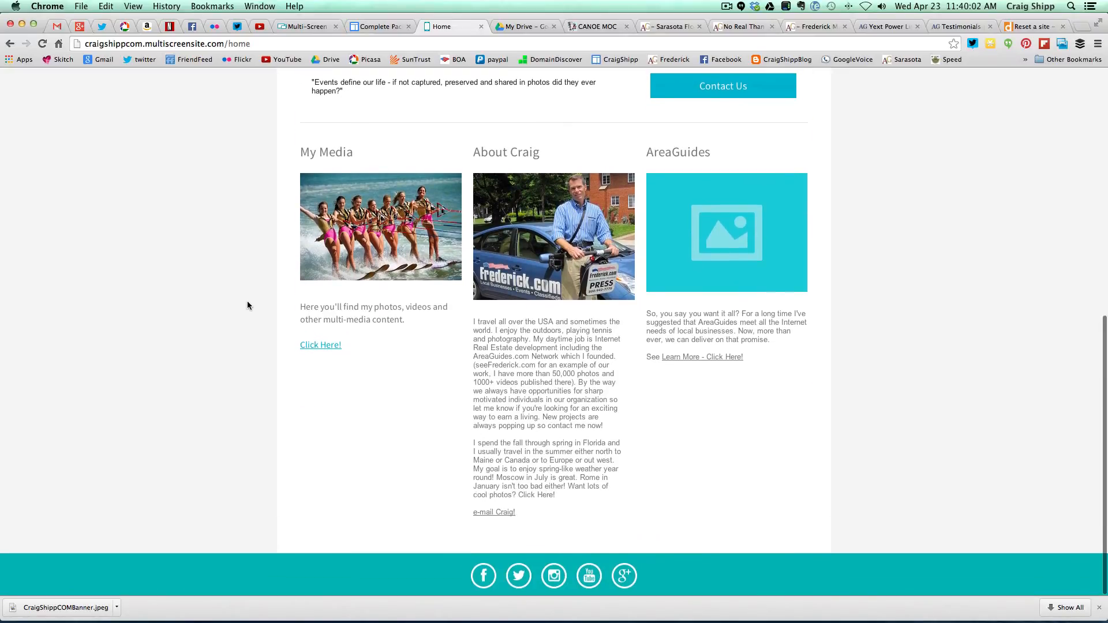
pyautogui.scroll(10, 247, 306)
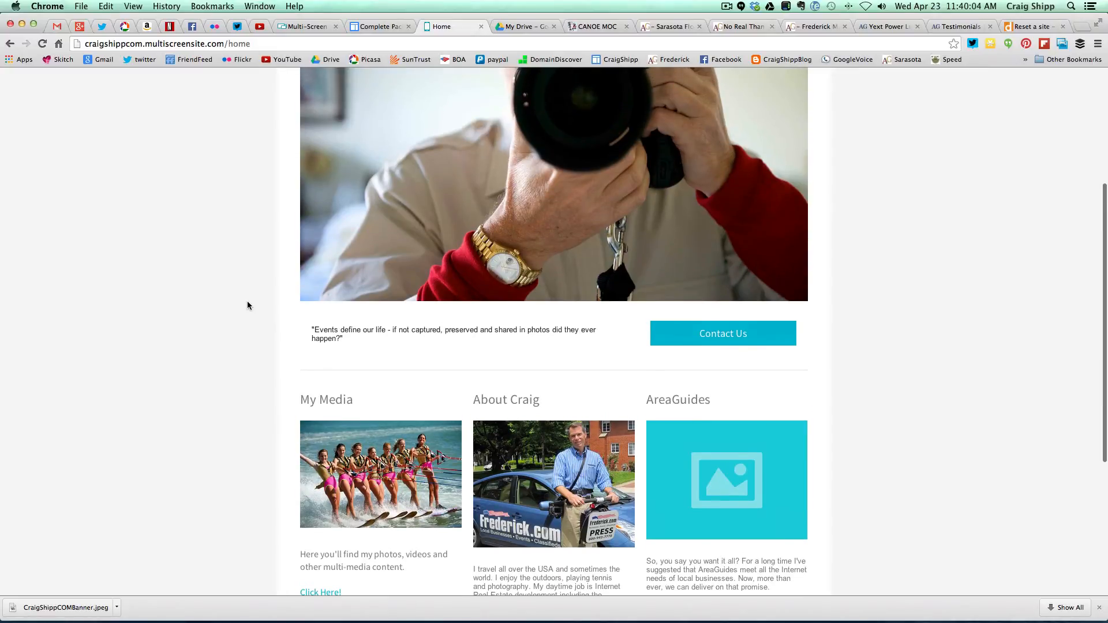
pyautogui.scroll(6, 247, 305)
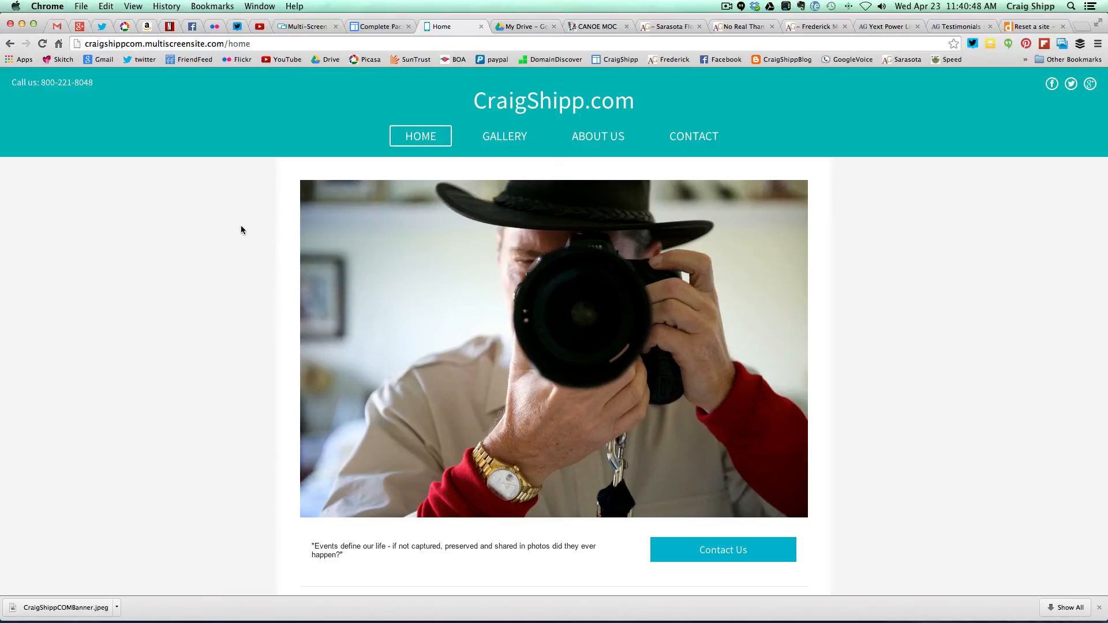
pyautogui.click(311, 26)
pyautogui.scroll(10, 314, 193)
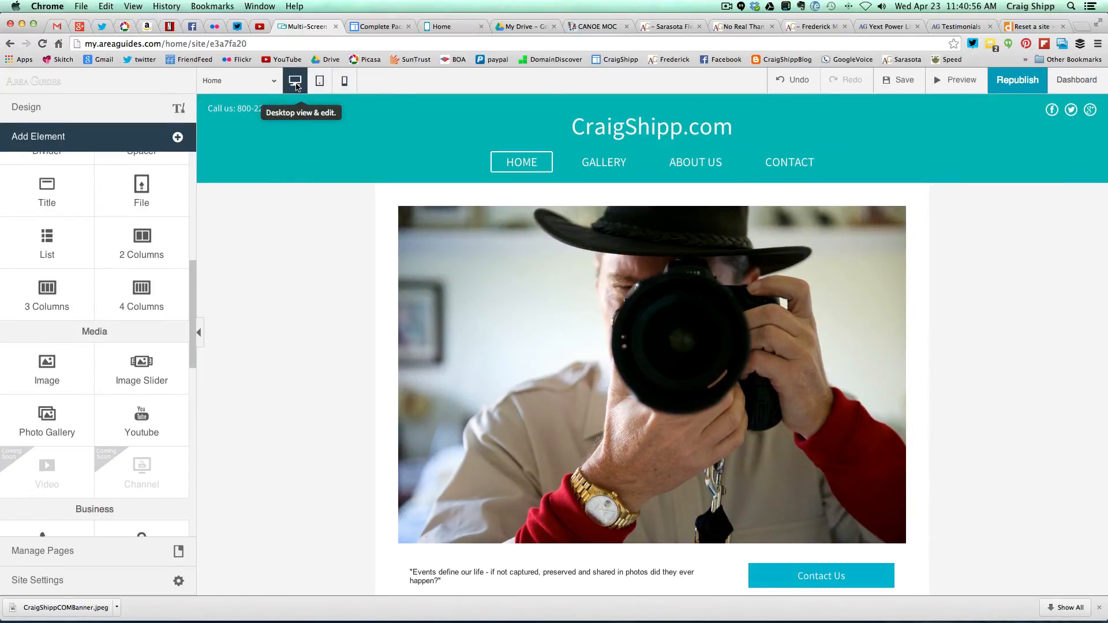
pyautogui.click(953, 84)
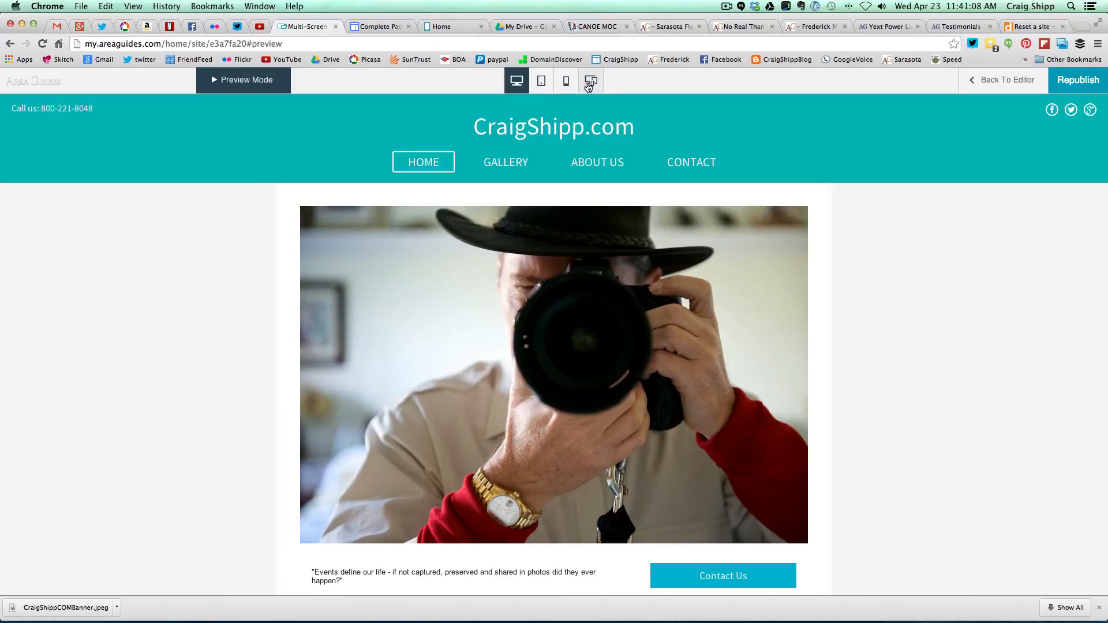
pyautogui.click(589, 84)
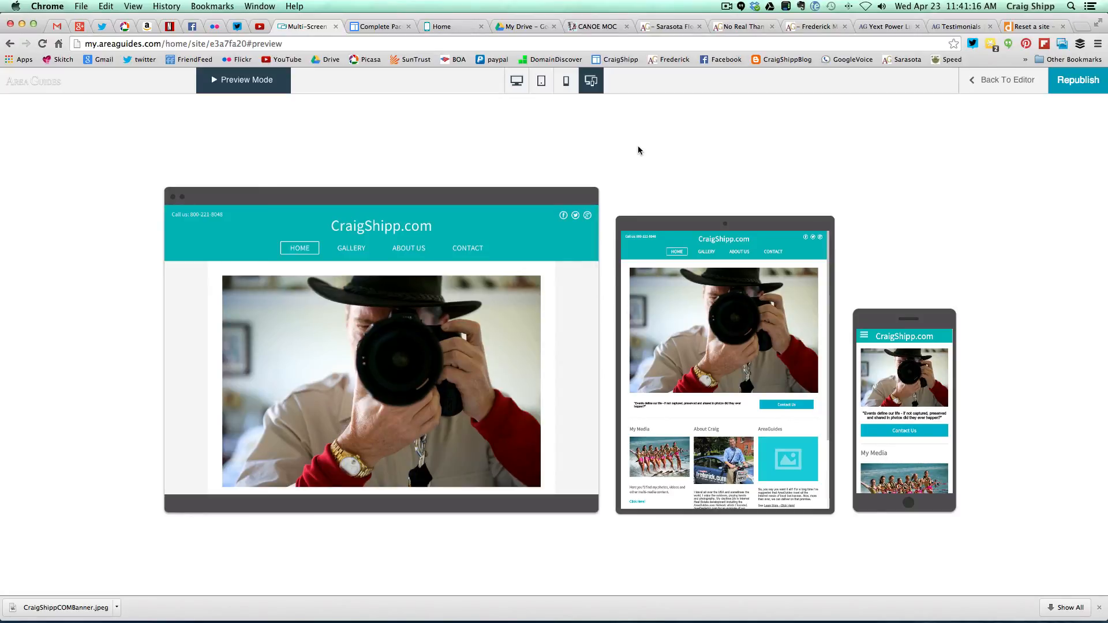
pyautogui.scroll(-5, 552, 346)
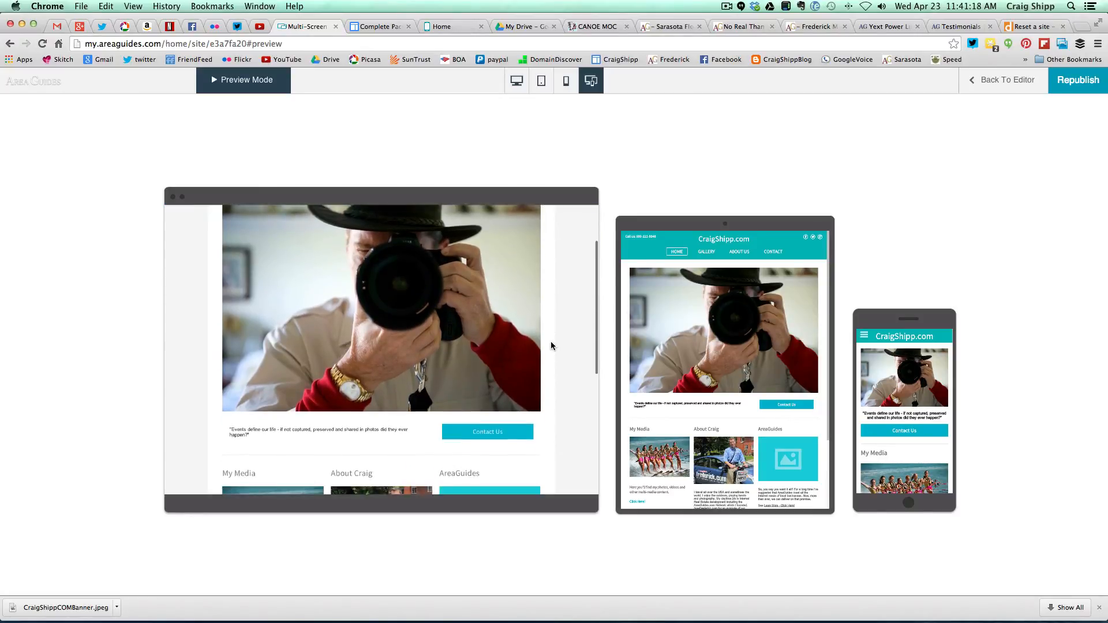
pyautogui.scroll(-5, 552, 345)
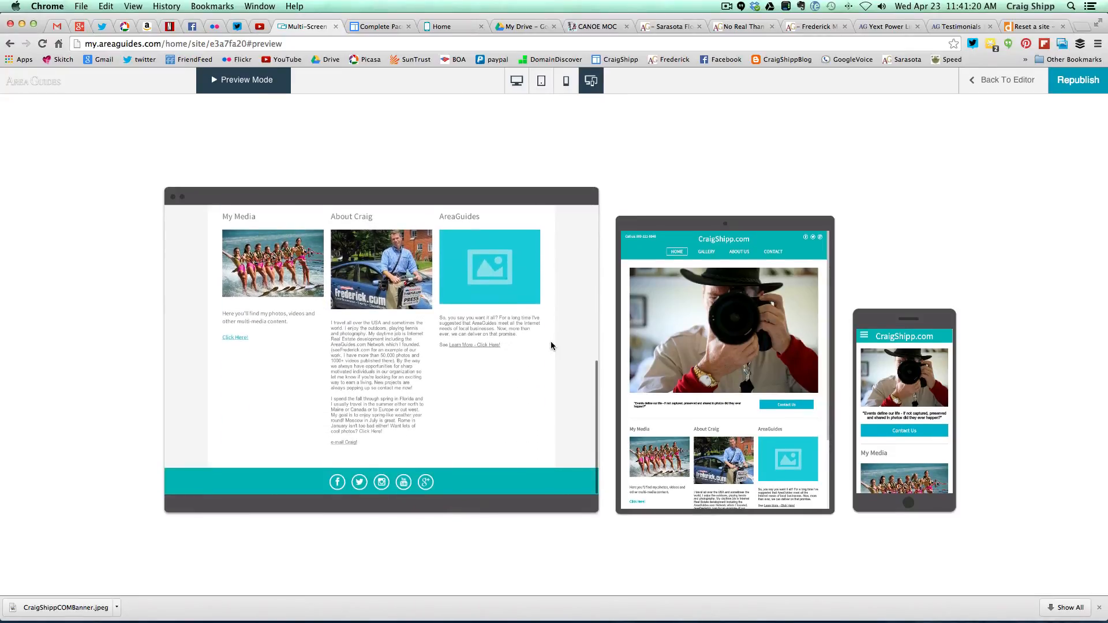
pyautogui.scroll(10, 551, 346)
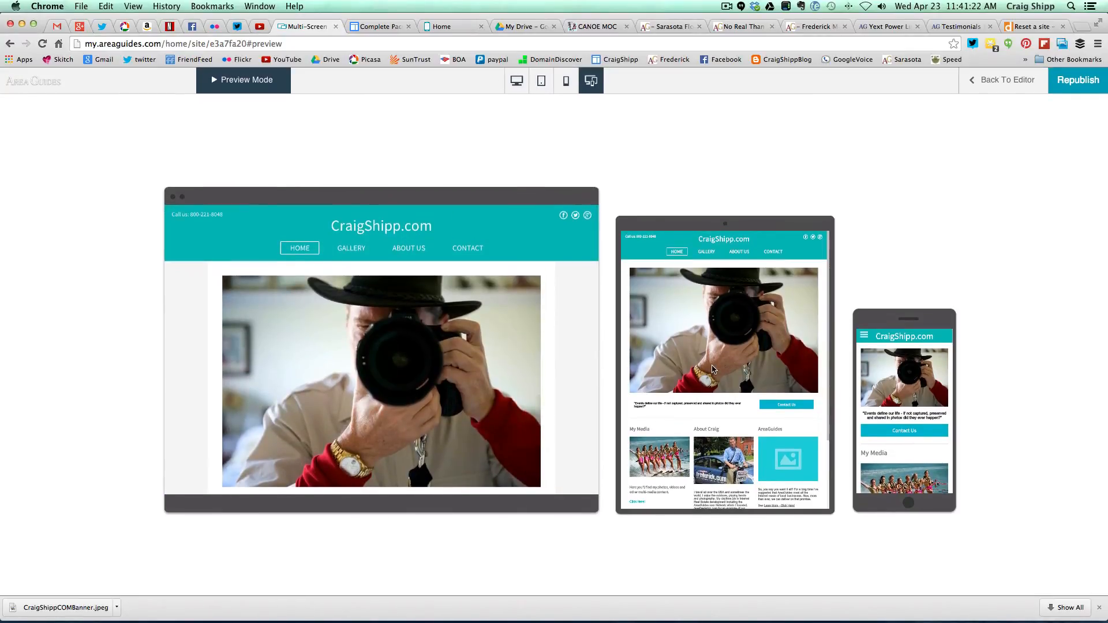
pyautogui.scroll(-2, 713, 369)
pyautogui.scroll(-3, 713, 368)
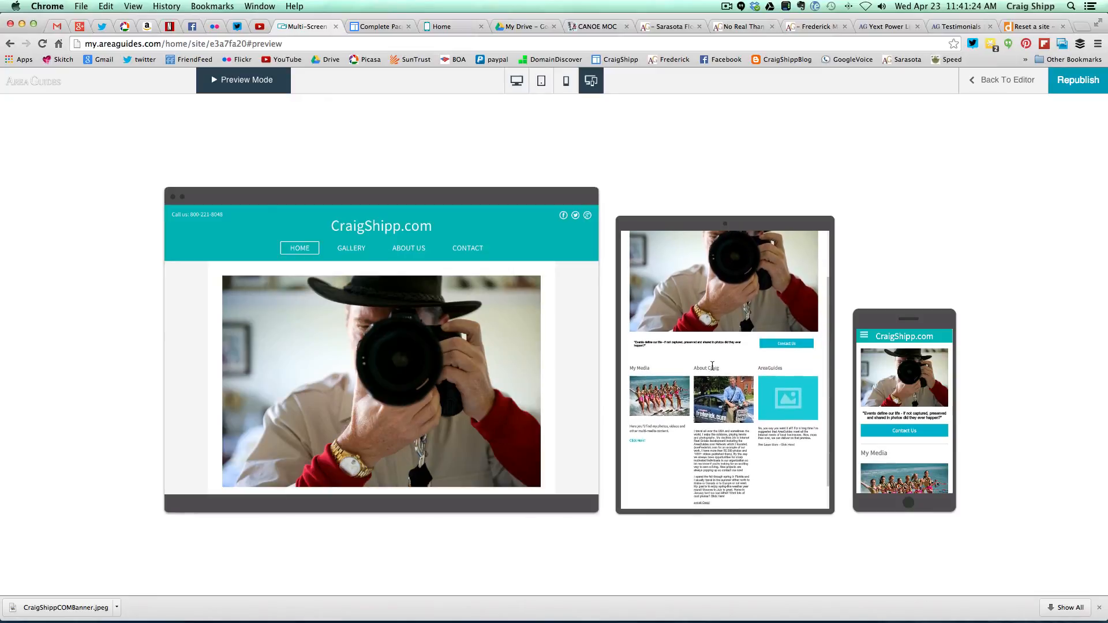
pyautogui.scroll(1, 714, 370)
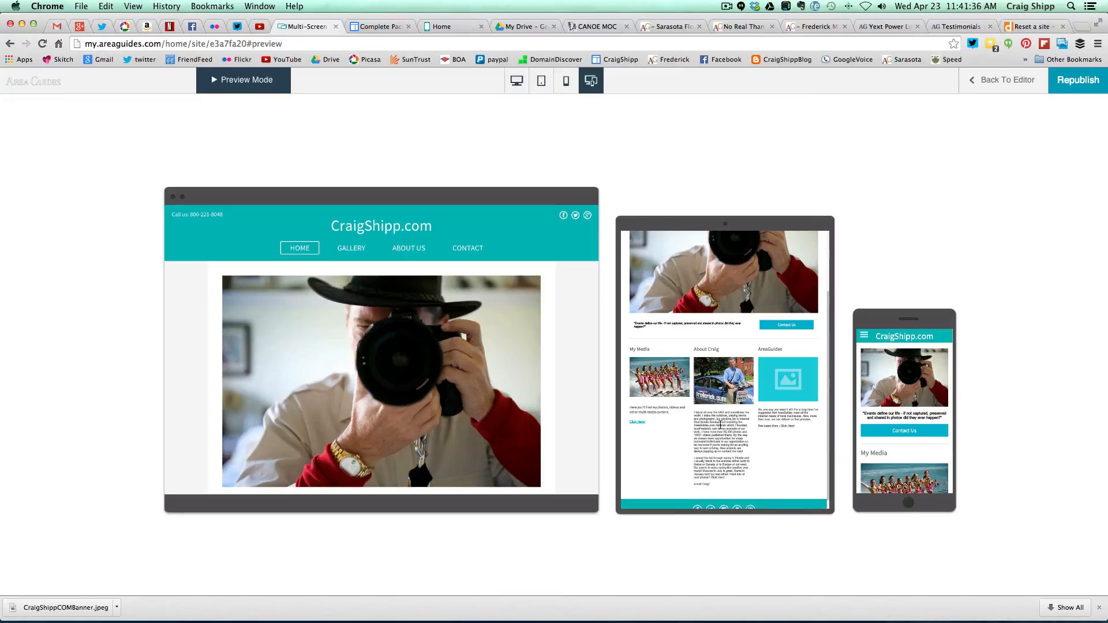
pyautogui.scroll(3, 720, 424)
pyautogui.scroll(-2, 719, 433)
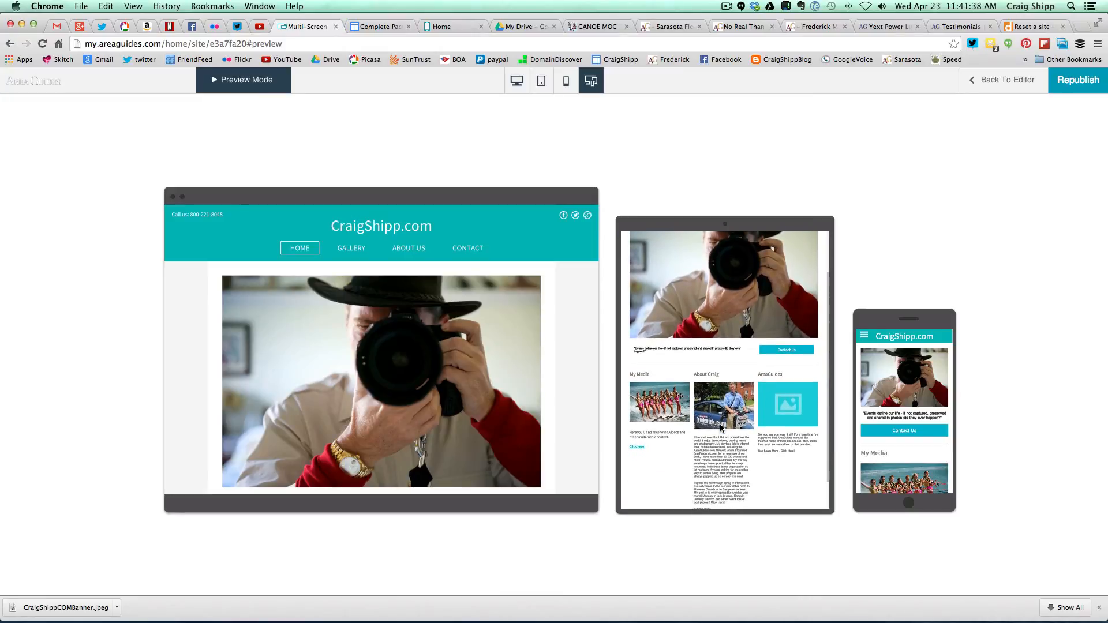
pyautogui.scroll(3, 733, 444)
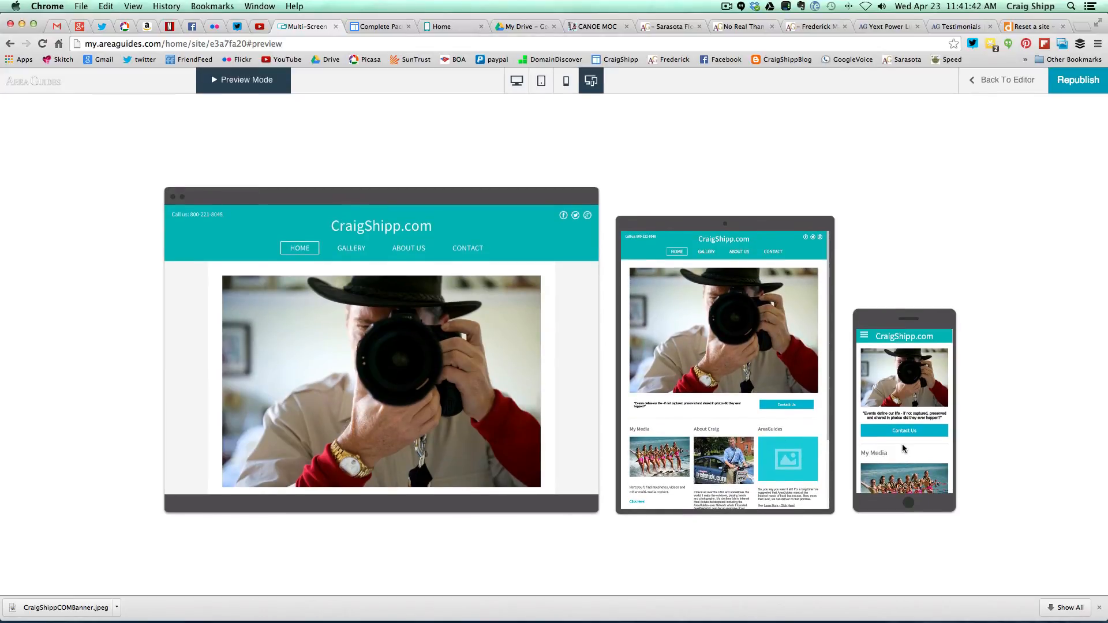
pyautogui.scroll(-2, 903, 447)
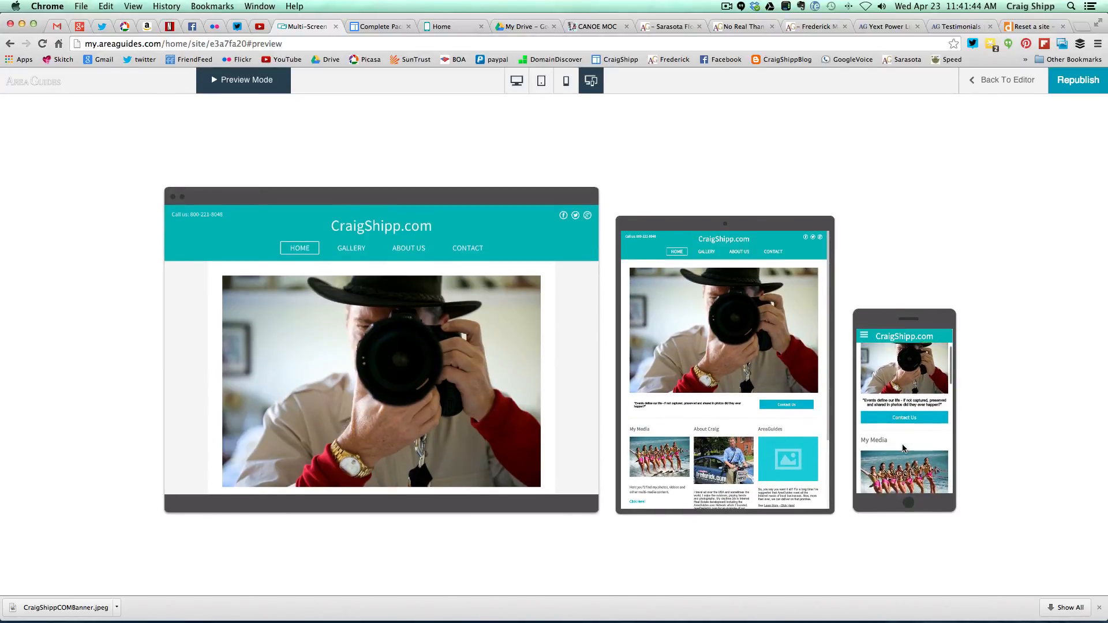
pyautogui.scroll(-5, 903, 448)
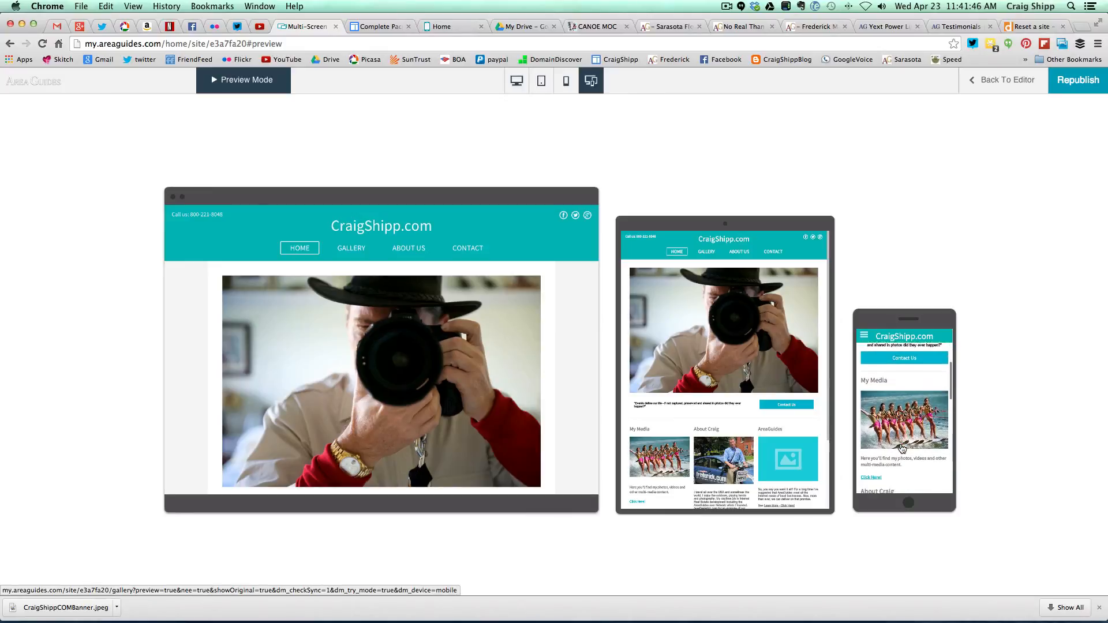
pyautogui.scroll(-7, 903, 448)
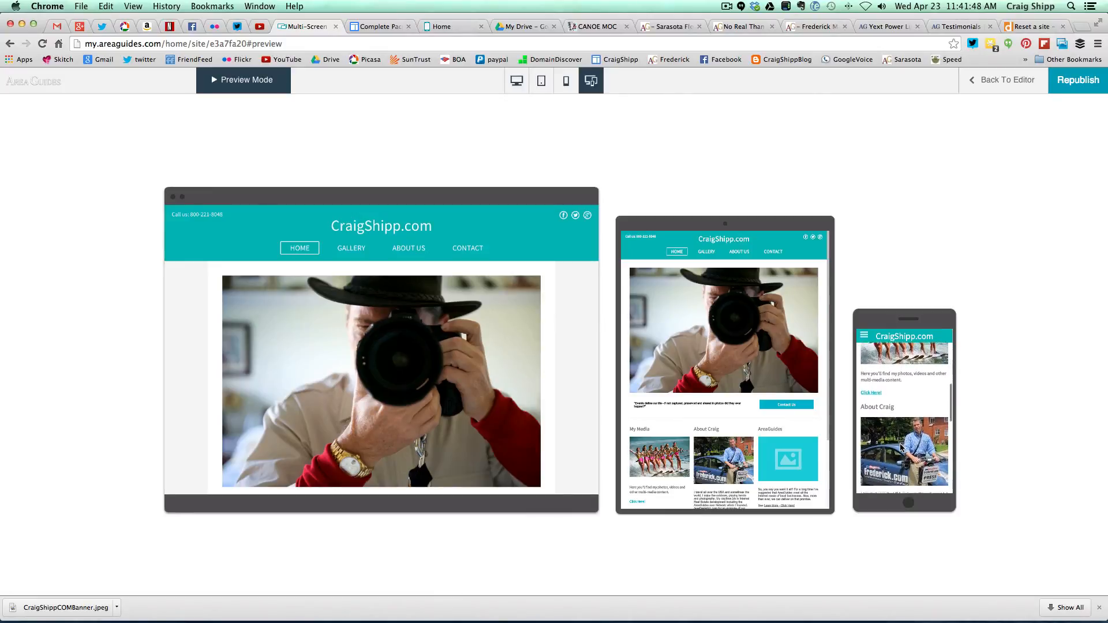
pyautogui.scroll(-6, 901, 447)
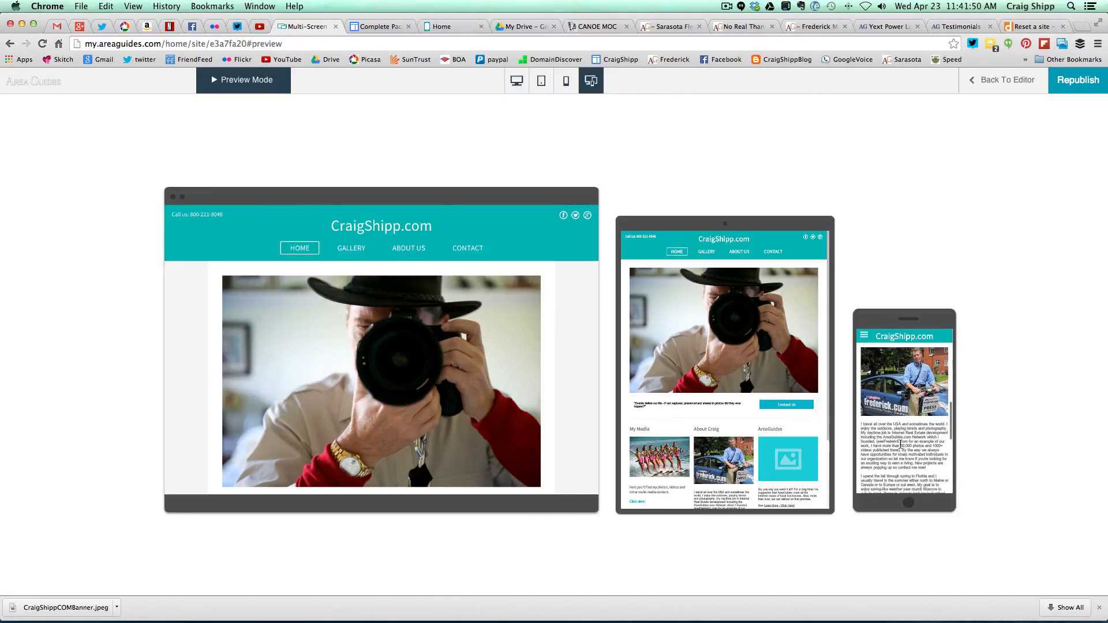
pyautogui.scroll(-10, 900, 446)
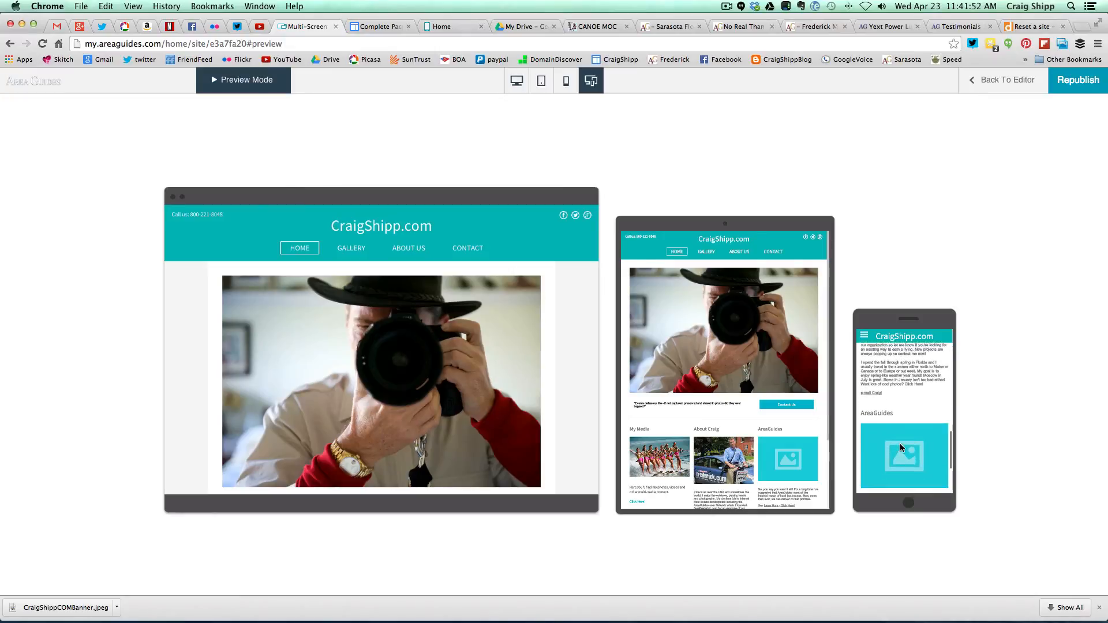
pyautogui.scroll(-8, 900, 443)
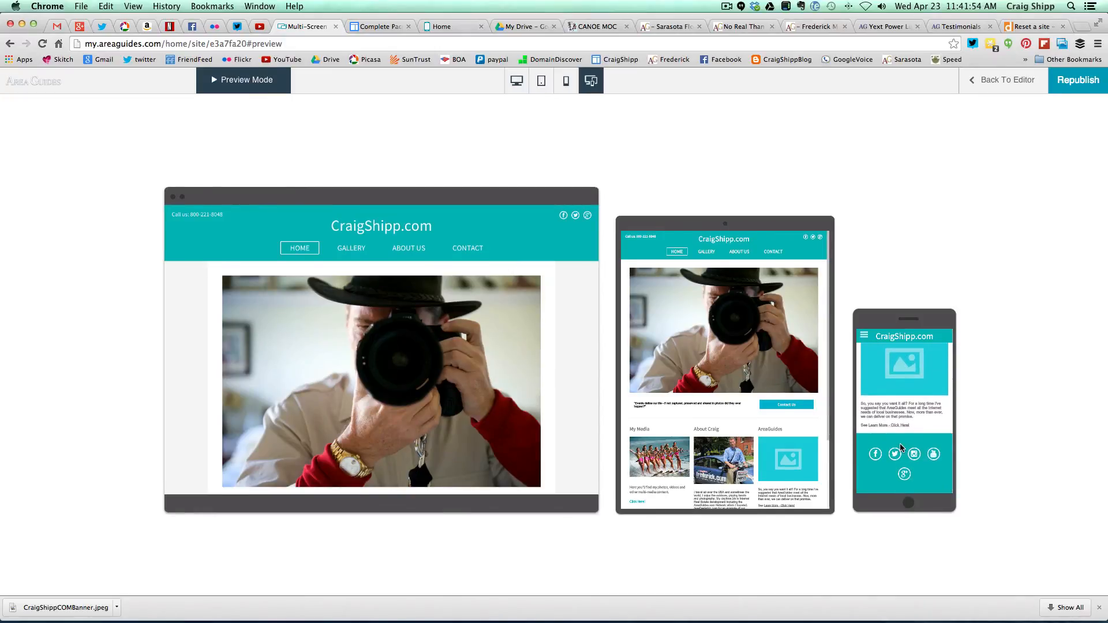
pyautogui.scroll(1, 879, 435)
pyautogui.scroll(-1, 879, 435)
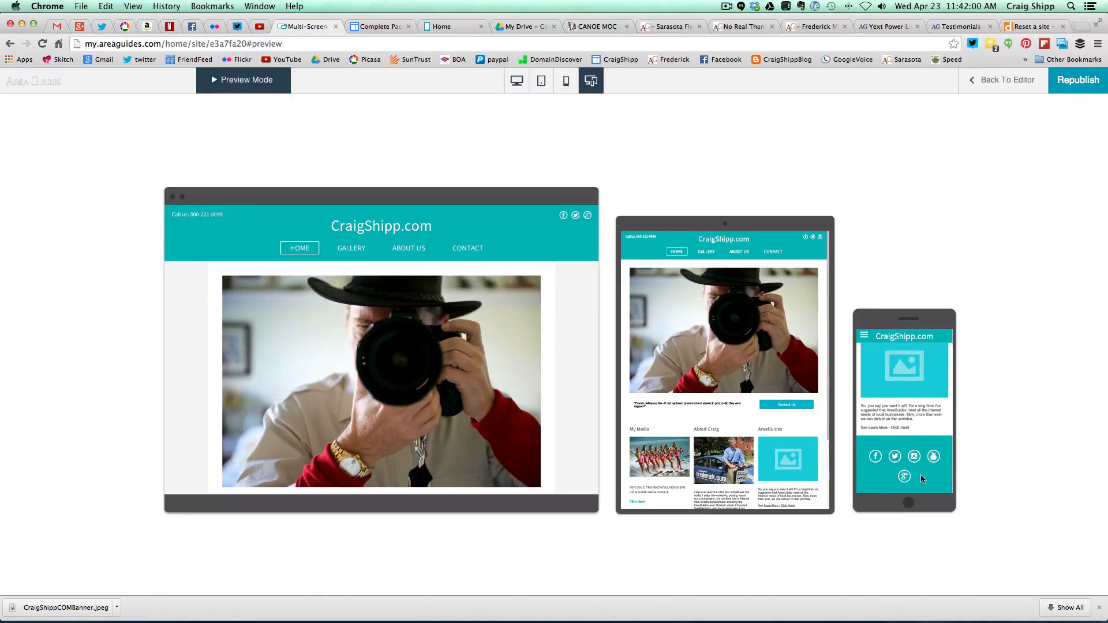
pyautogui.scroll(10, 891, 453)
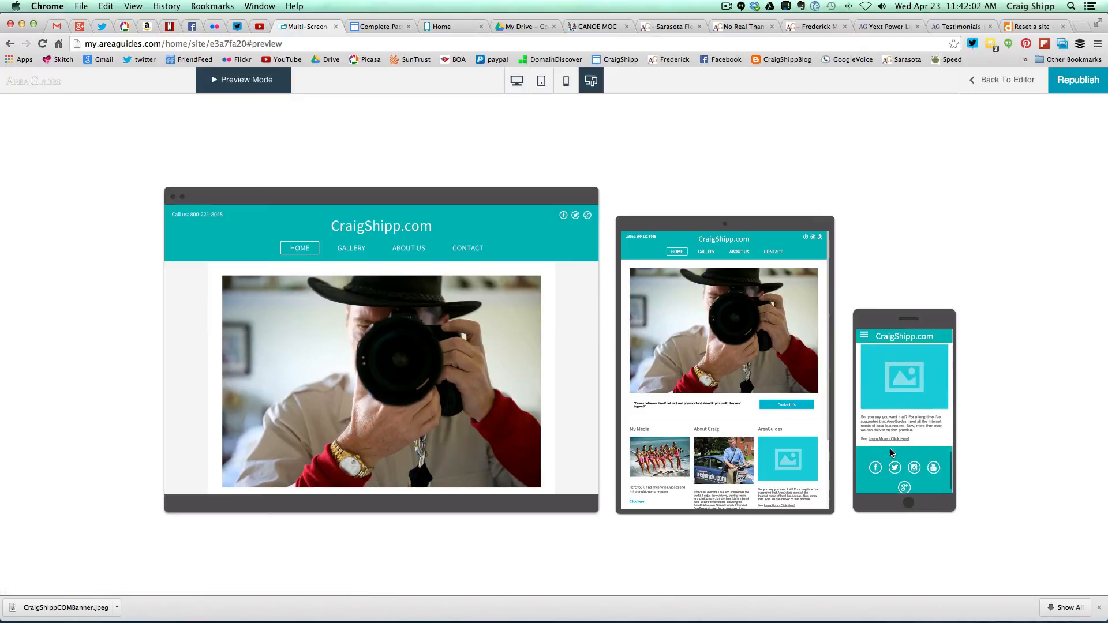
pyautogui.scroll(5, 891, 454)
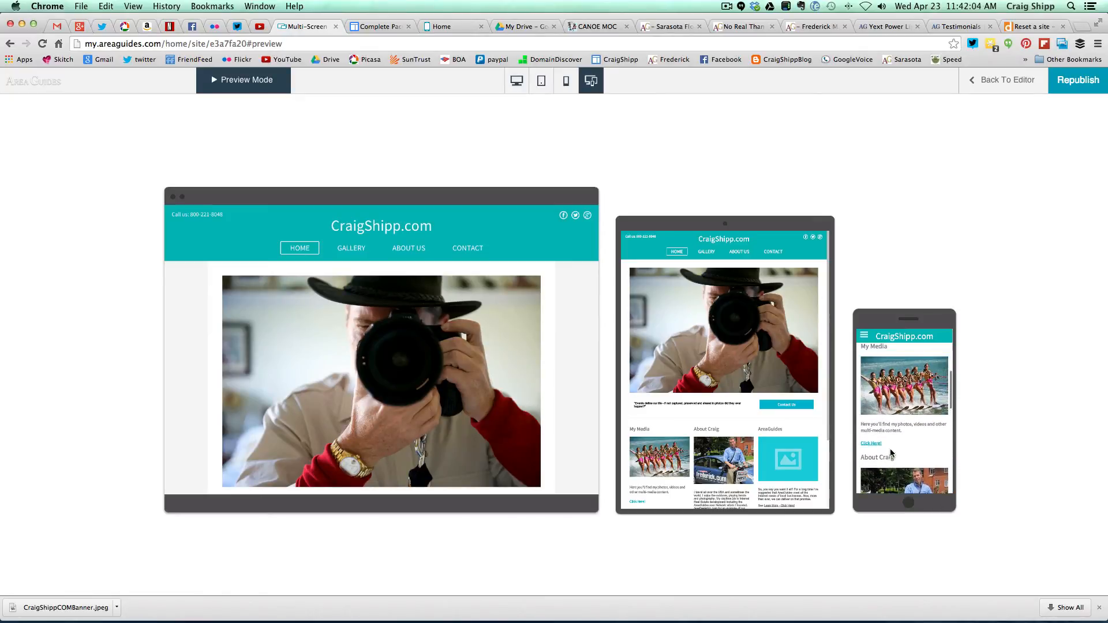
# - Preview the home page in phone, tablet and desktop layouts, then leave the preview
pyautogui.click(566, 84)
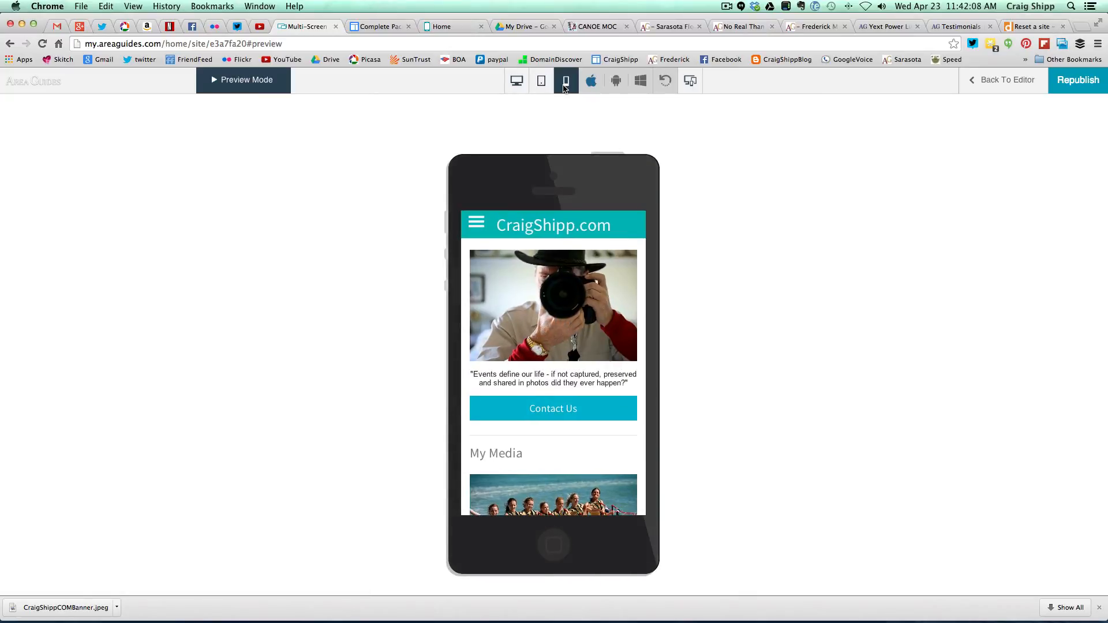
pyautogui.scroll(-10, 550, 339)
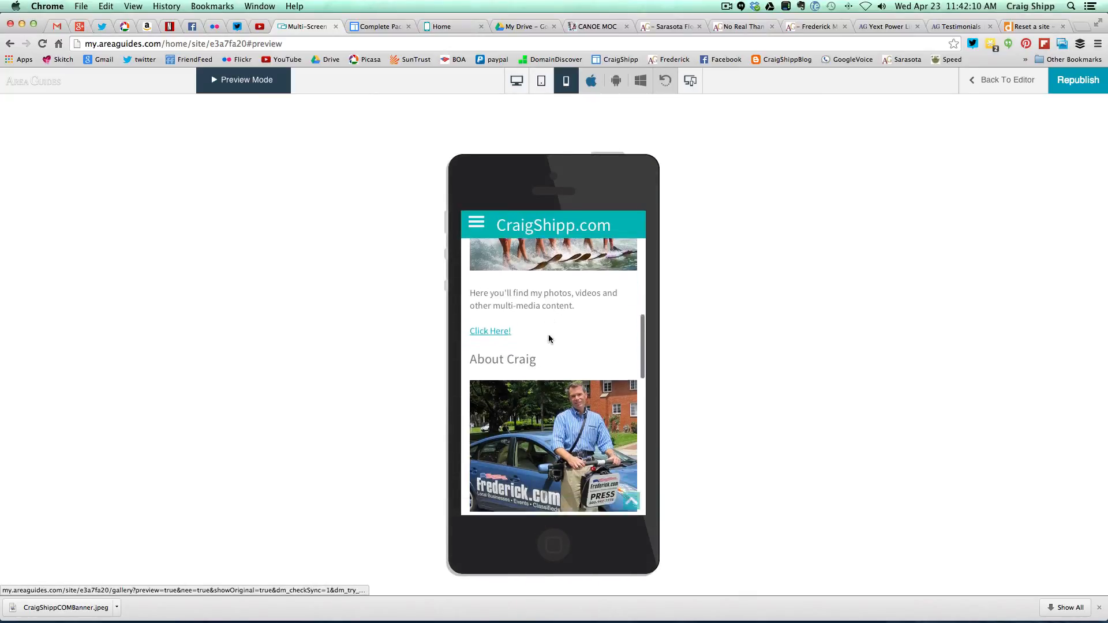
pyautogui.scroll(-3, 549, 335)
pyautogui.scroll(15, 550, 338)
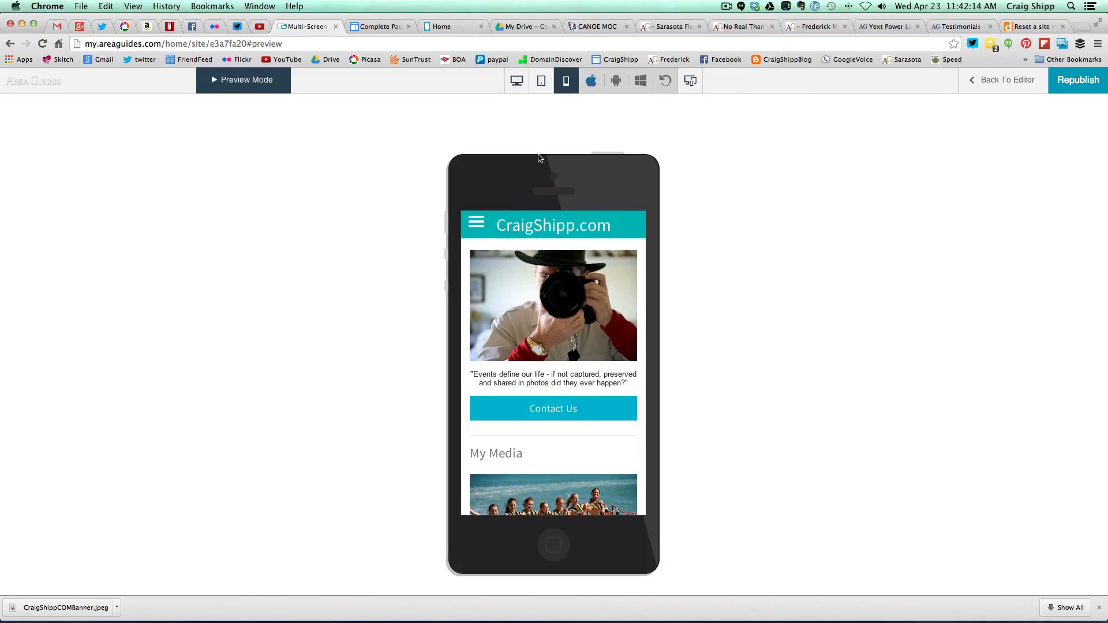
pyautogui.click(540, 82)
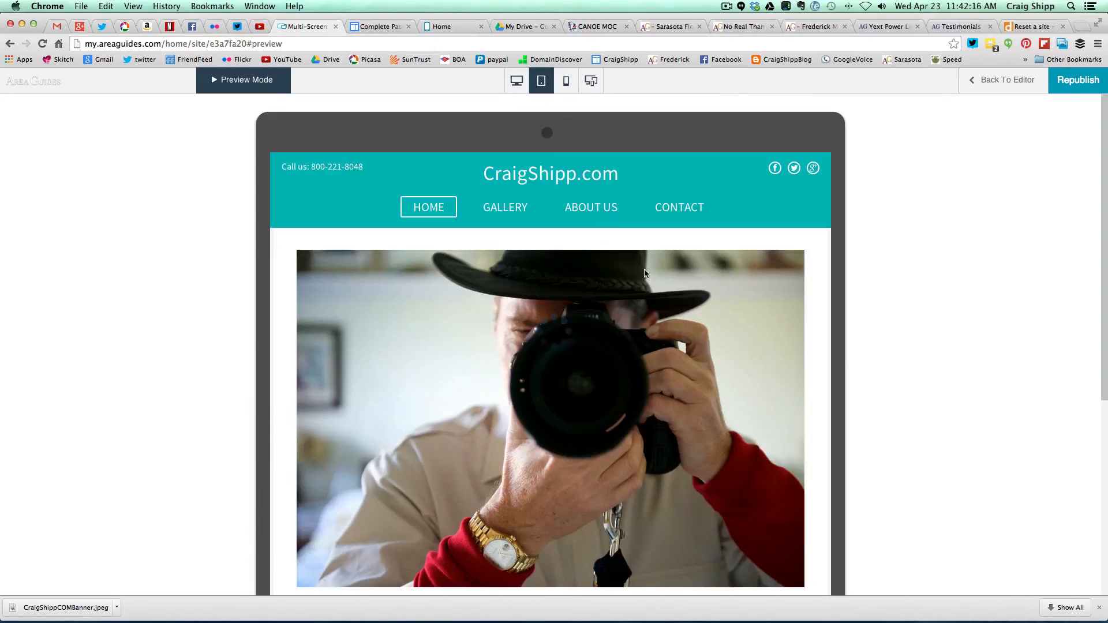
pyautogui.scroll(-10, 708, 389)
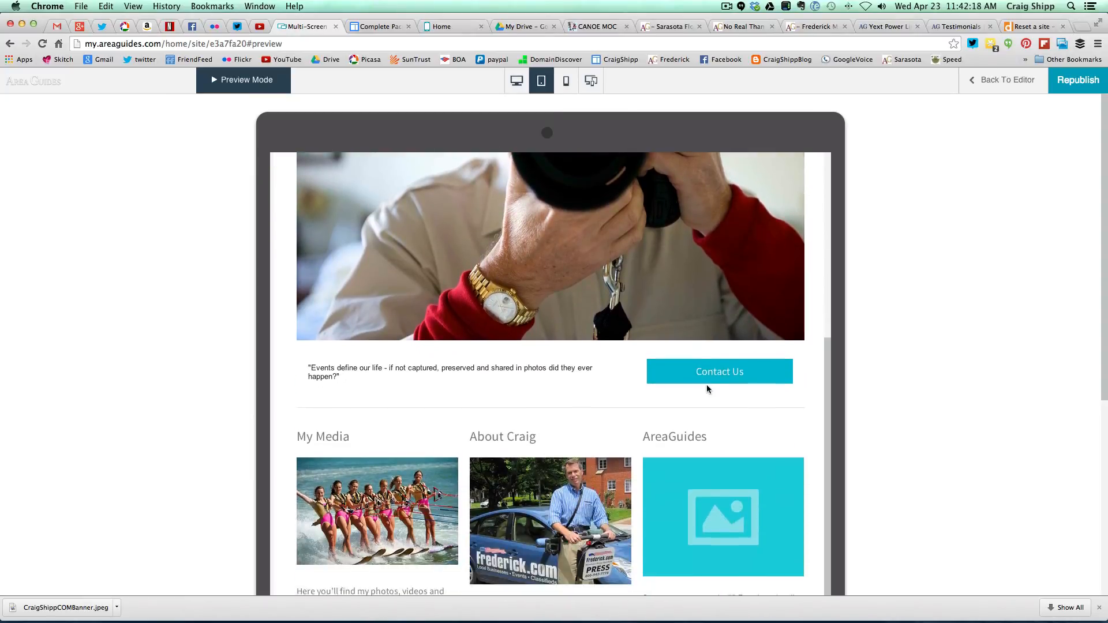
pyautogui.scroll(-3, 706, 385)
pyautogui.scroll(10, 707, 385)
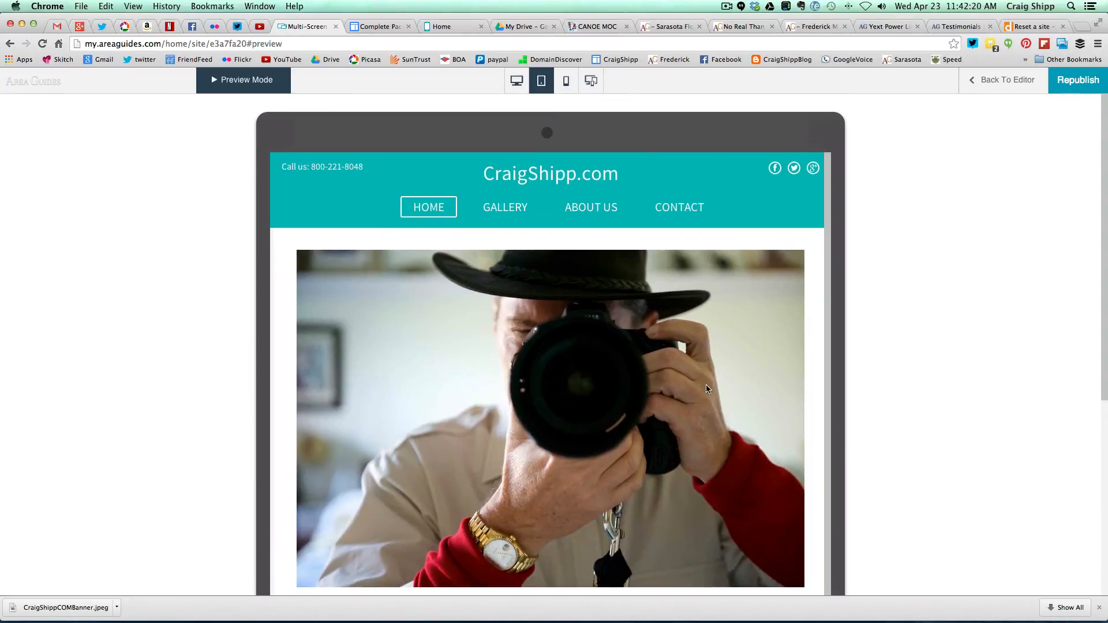
pyautogui.click(517, 81)
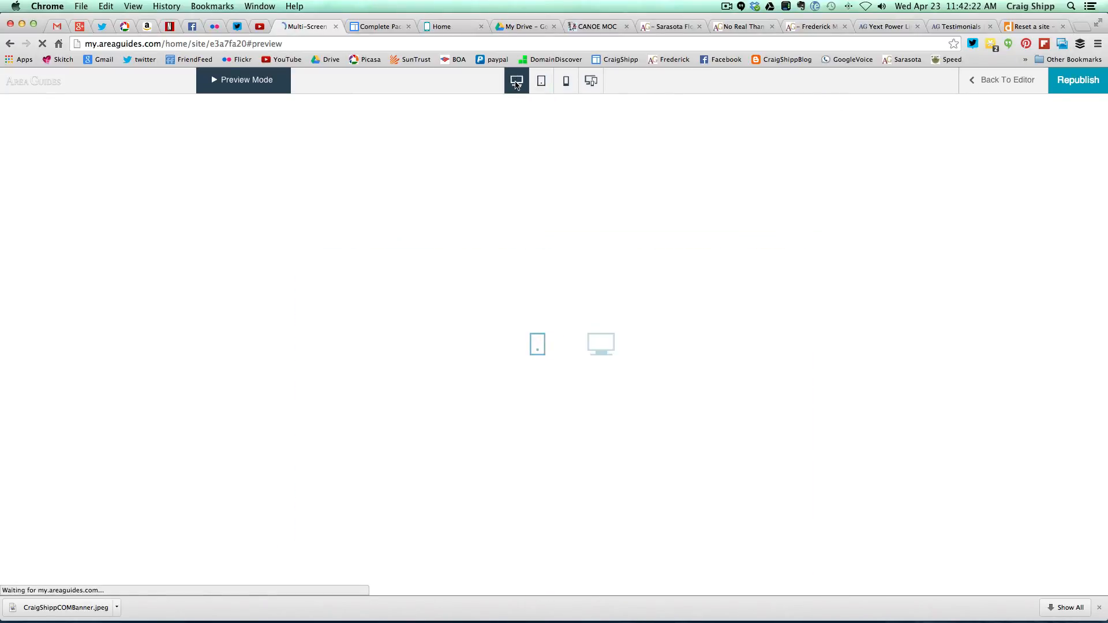
pyautogui.scroll(-5, 362, 359)
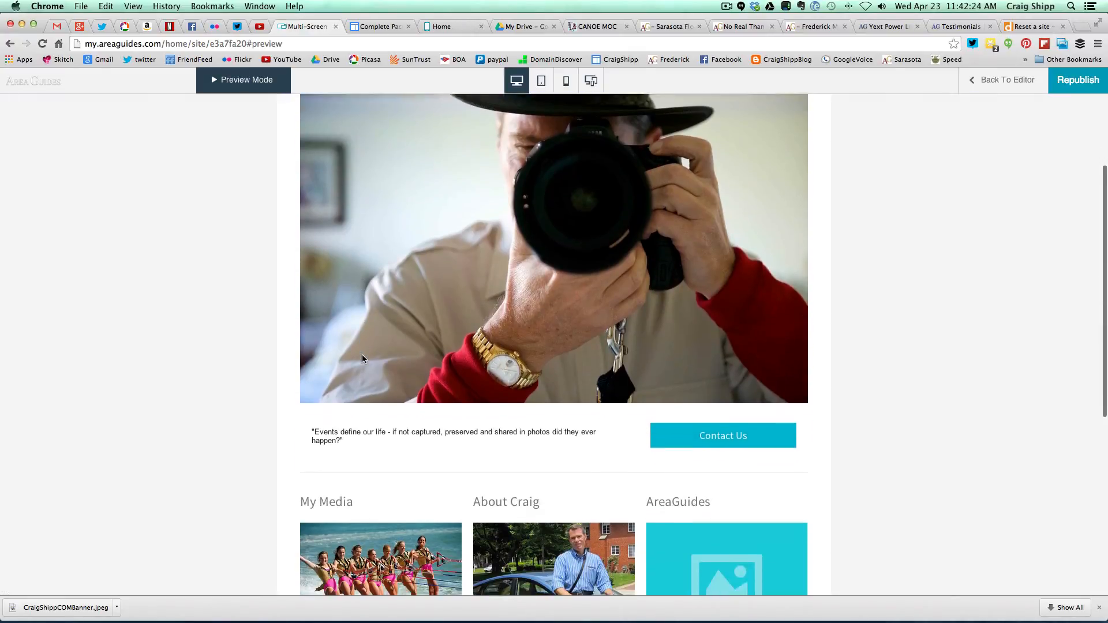
pyautogui.scroll(-5, 363, 359)
pyautogui.scroll(10, 362, 359)
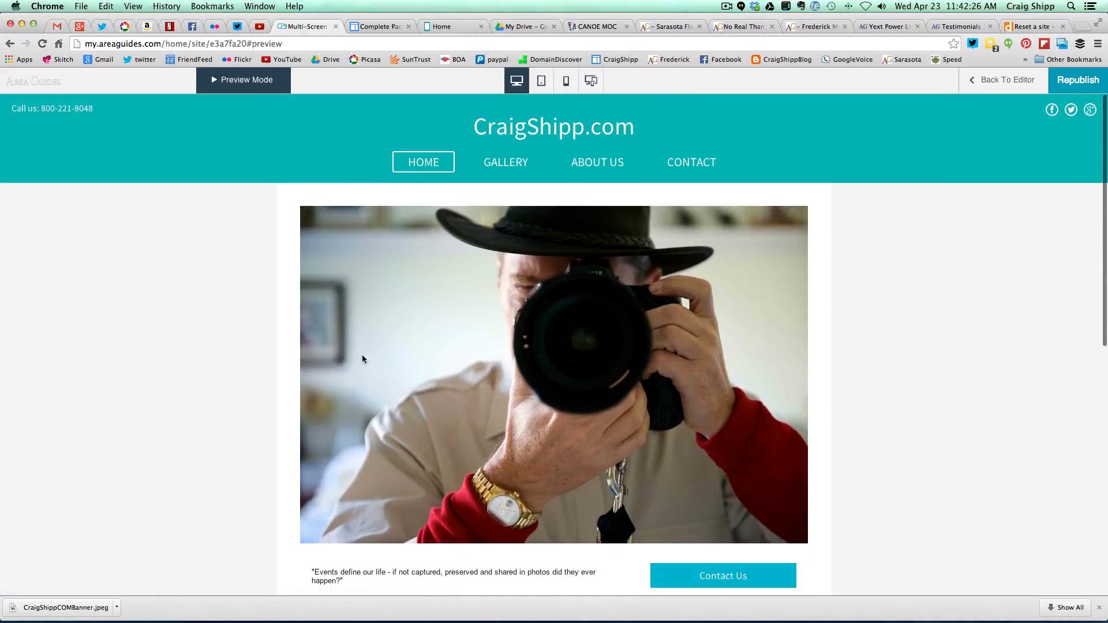
pyautogui.click(983, 82)
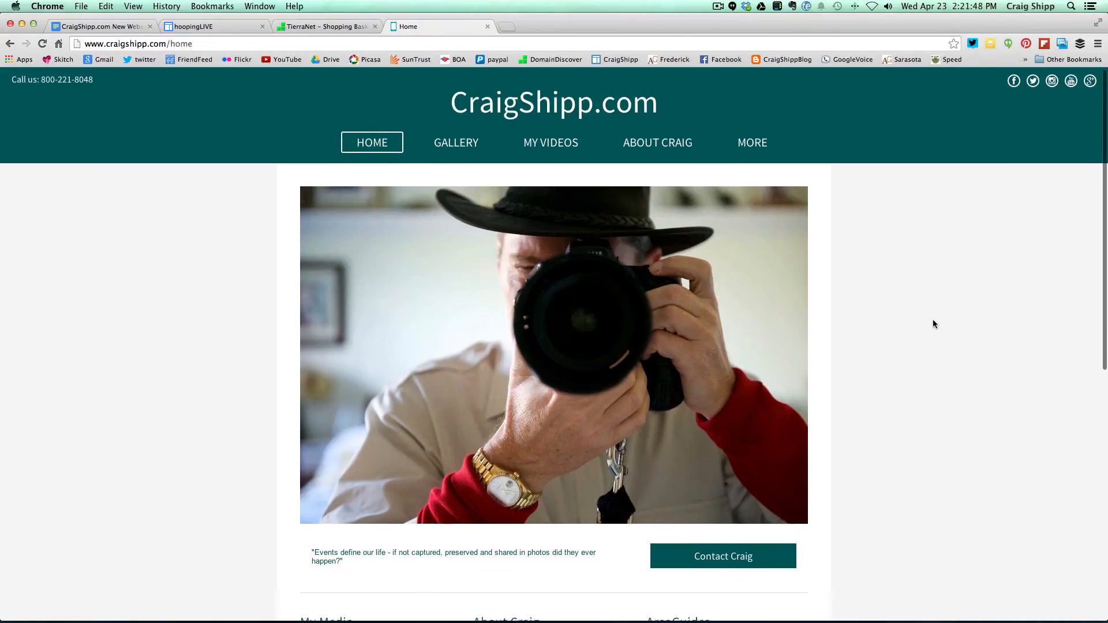
# - Visit the live Gallery, My Videos, About and Contact pages, then the other More entry
pyautogui.scroll(-1, 934, 324)
pyautogui.scroll(1, 934, 324)
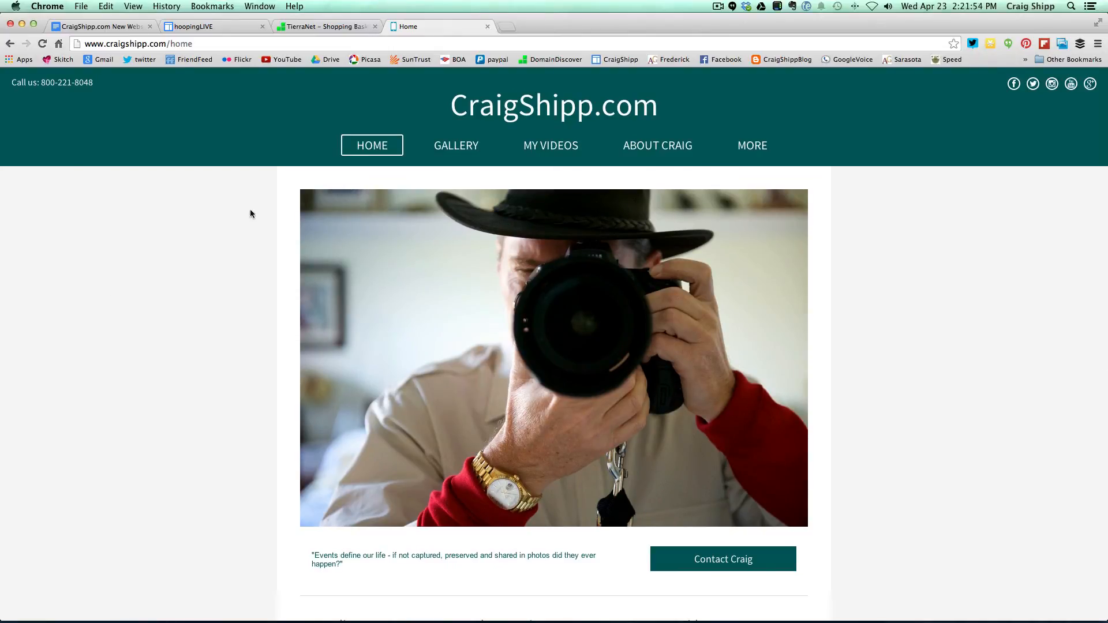
pyautogui.click(456, 148)
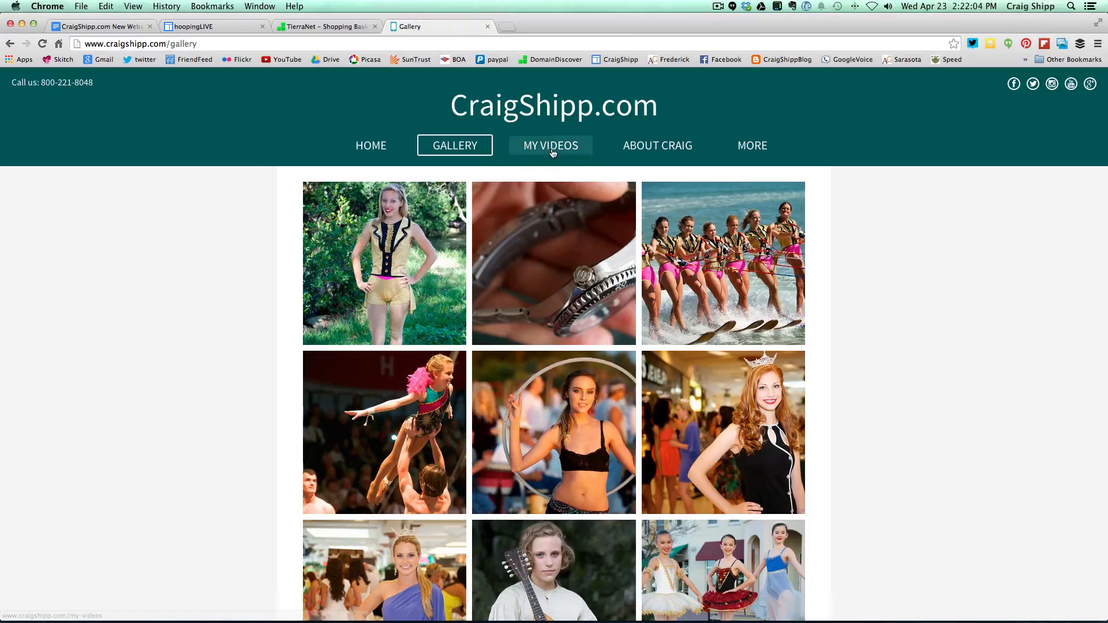
pyautogui.click(534, 150)
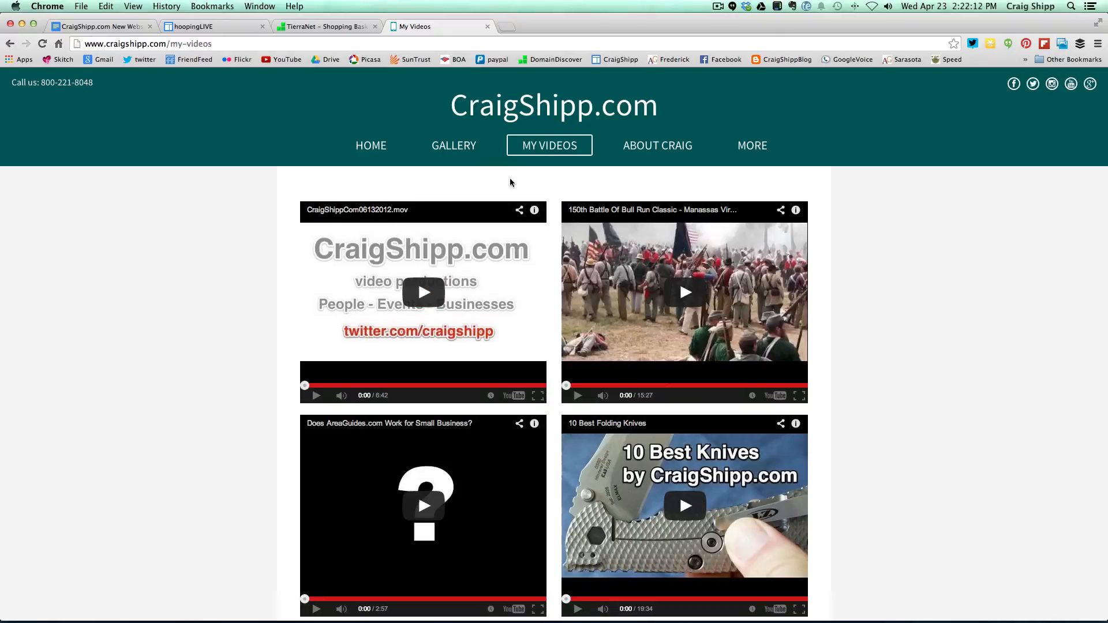
pyautogui.click(648, 150)
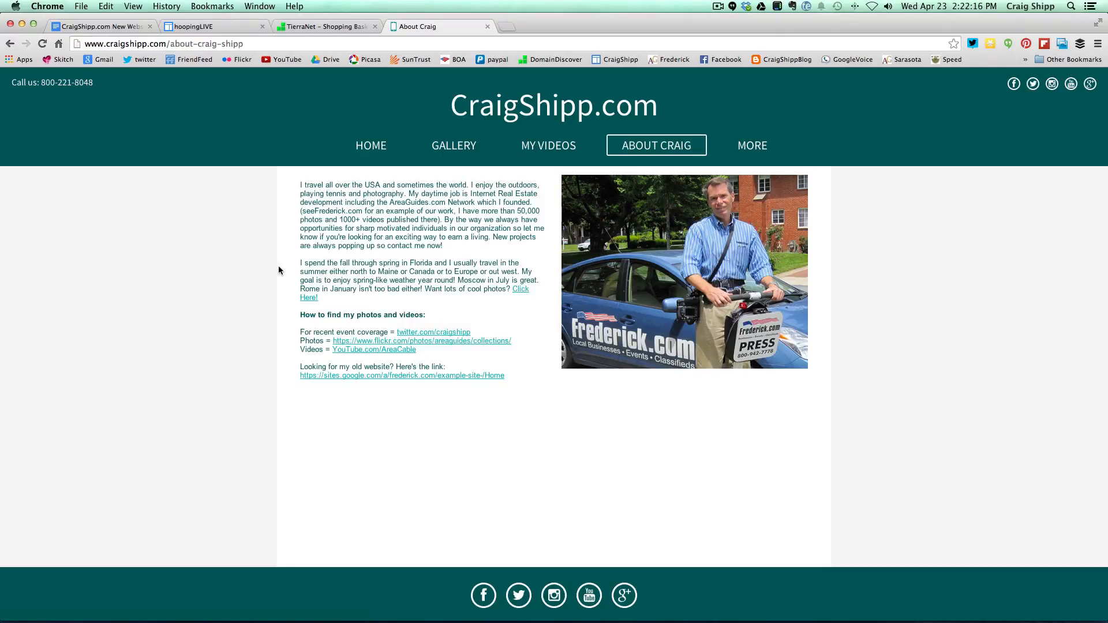
pyautogui.moveTo(751, 152)
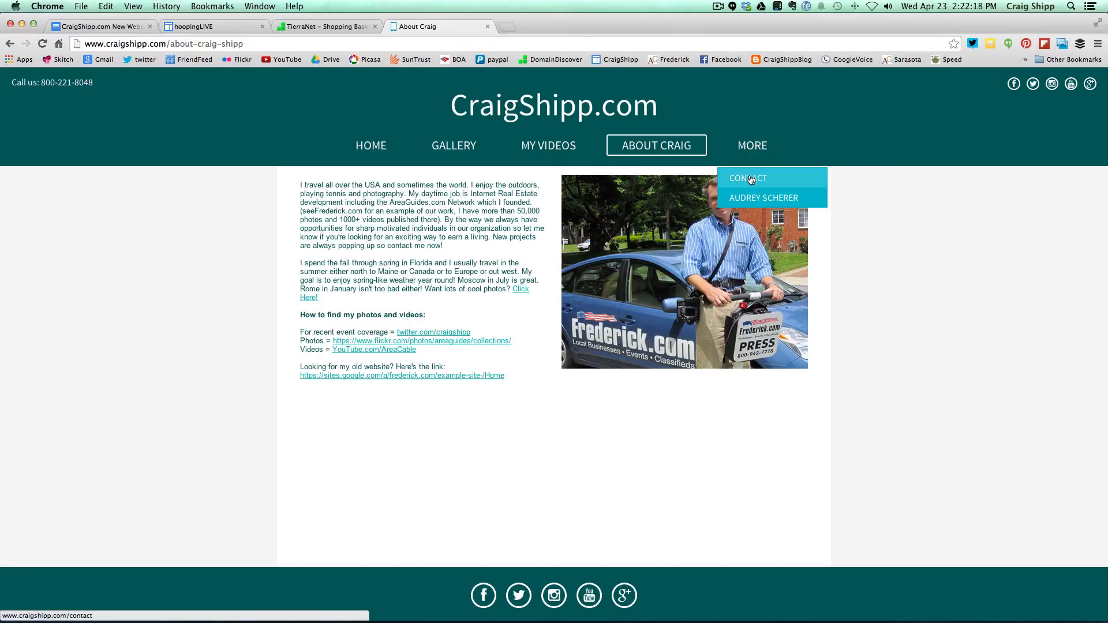
pyautogui.click(749, 176)
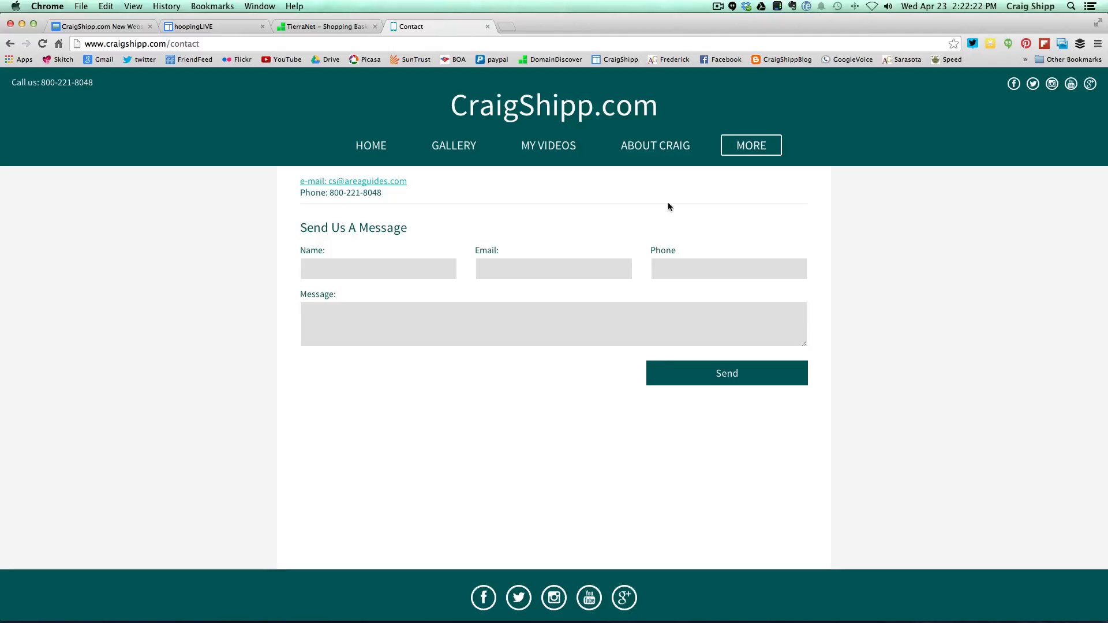
pyautogui.moveTo(749, 153)
pyautogui.click(755, 197)
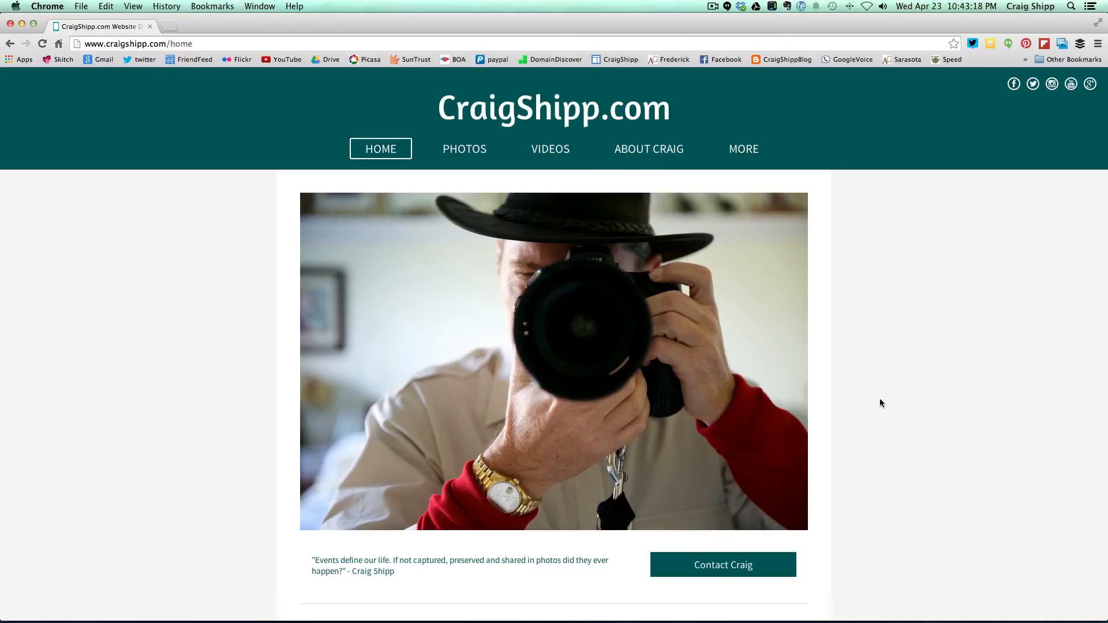
# - Browse the live Photos and Videos pages, then open the About page
pyautogui.scroll(-5, 877, 407)
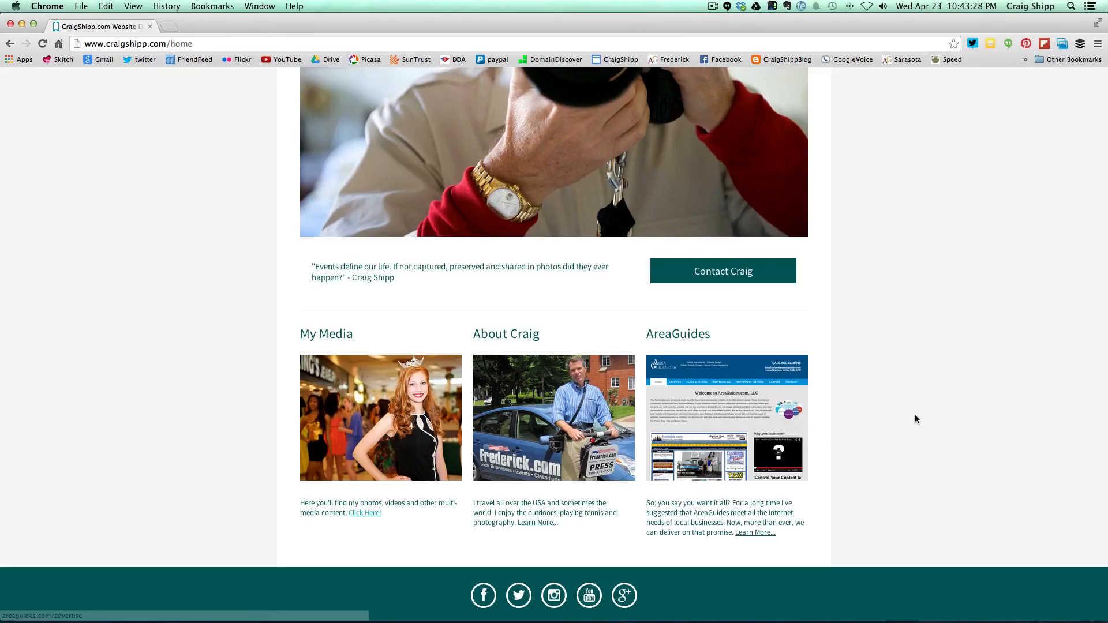
pyautogui.scroll(5, 916, 414)
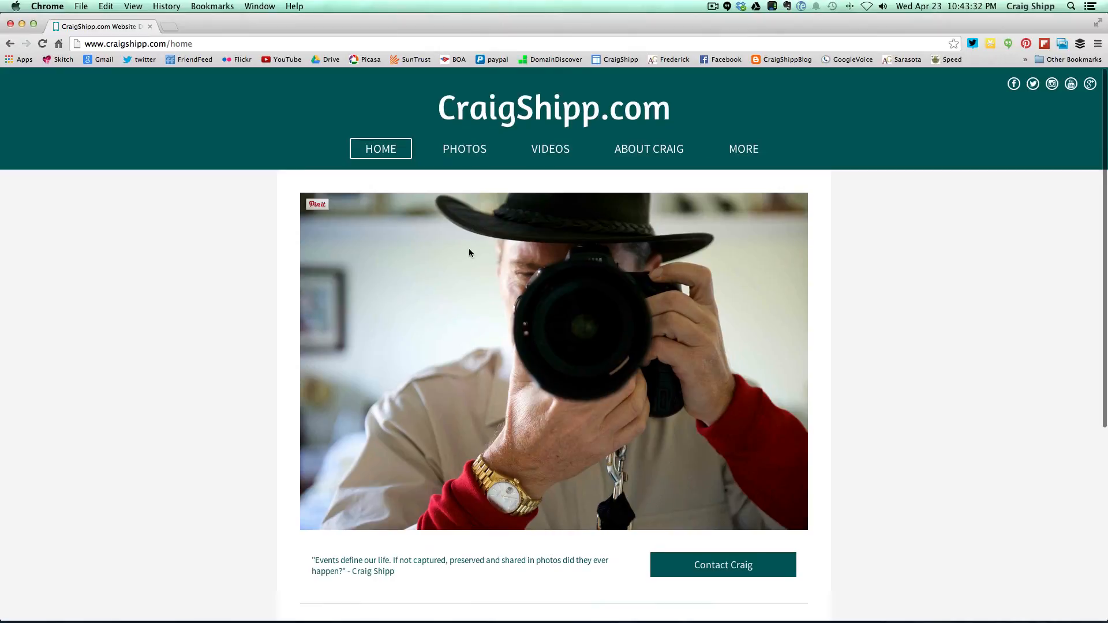
pyautogui.click(461, 149)
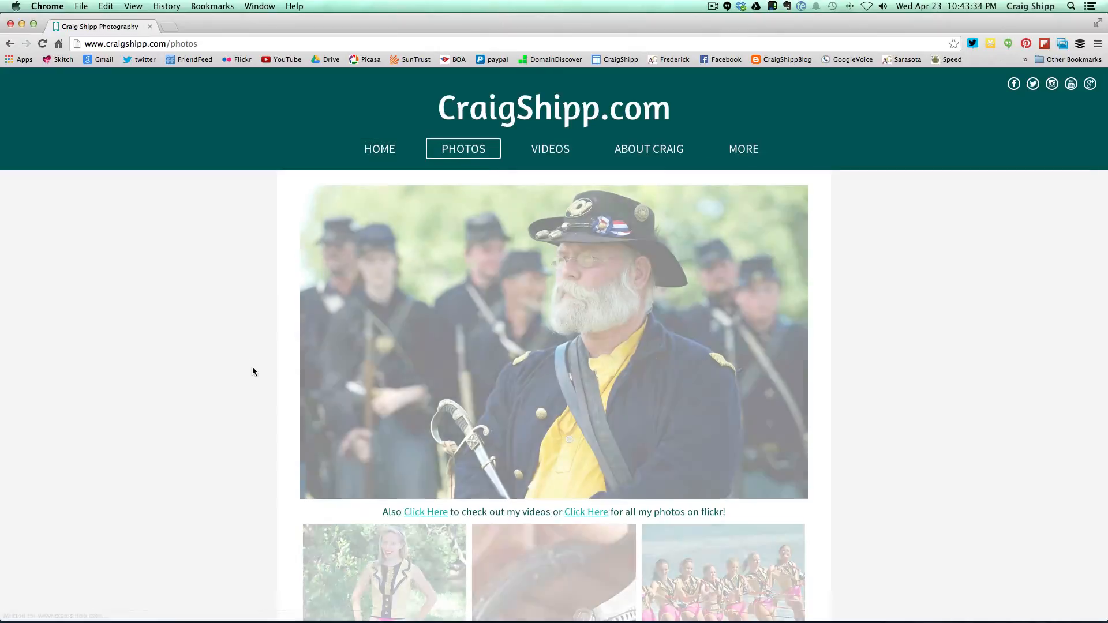
pyautogui.scroll(-3, 255, 373)
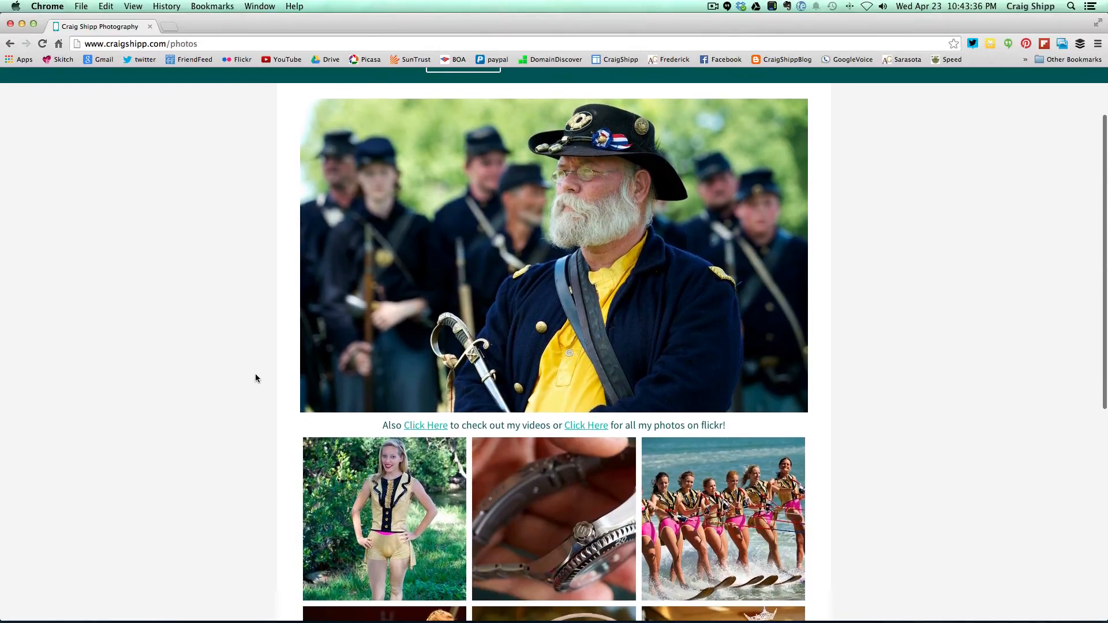
pyautogui.scroll(-10, 256, 375)
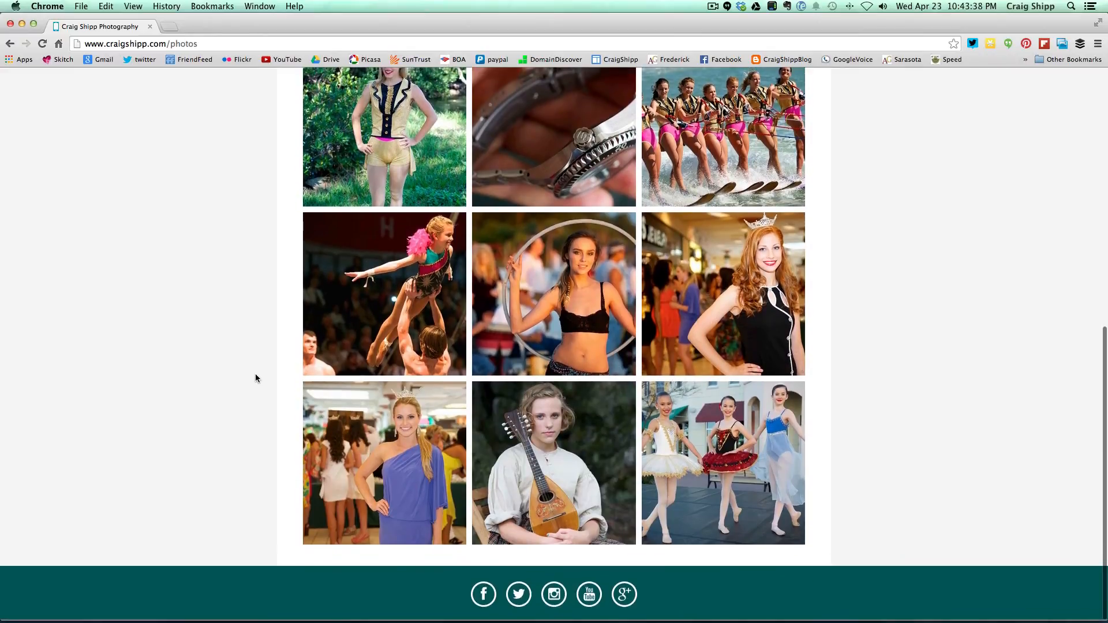
pyautogui.scroll(12, 256, 373)
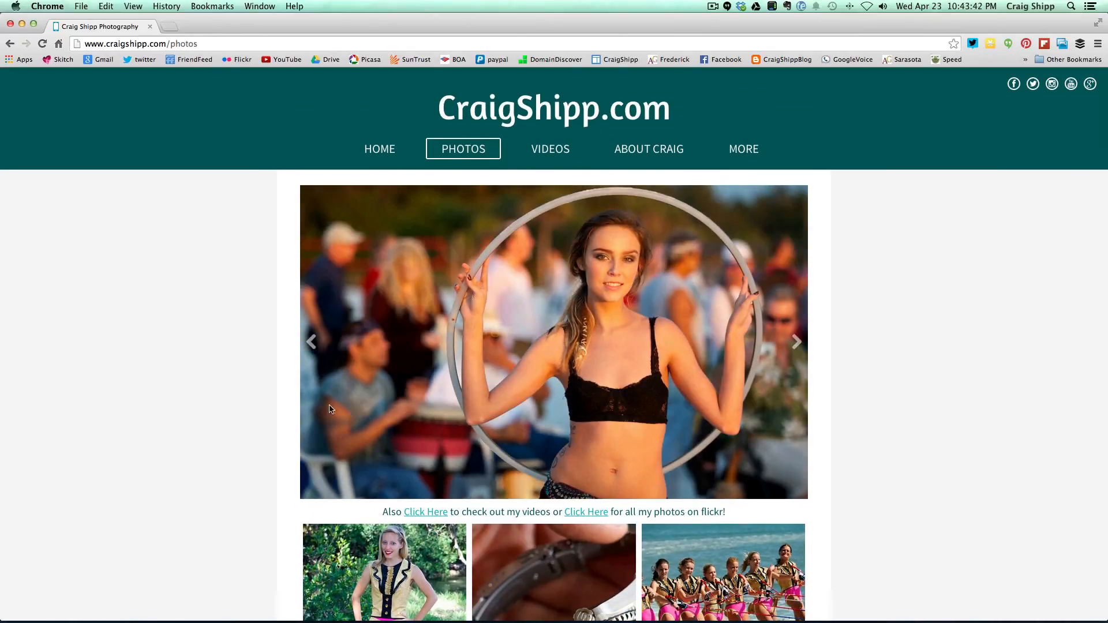
pyautogui.click(550, 152)
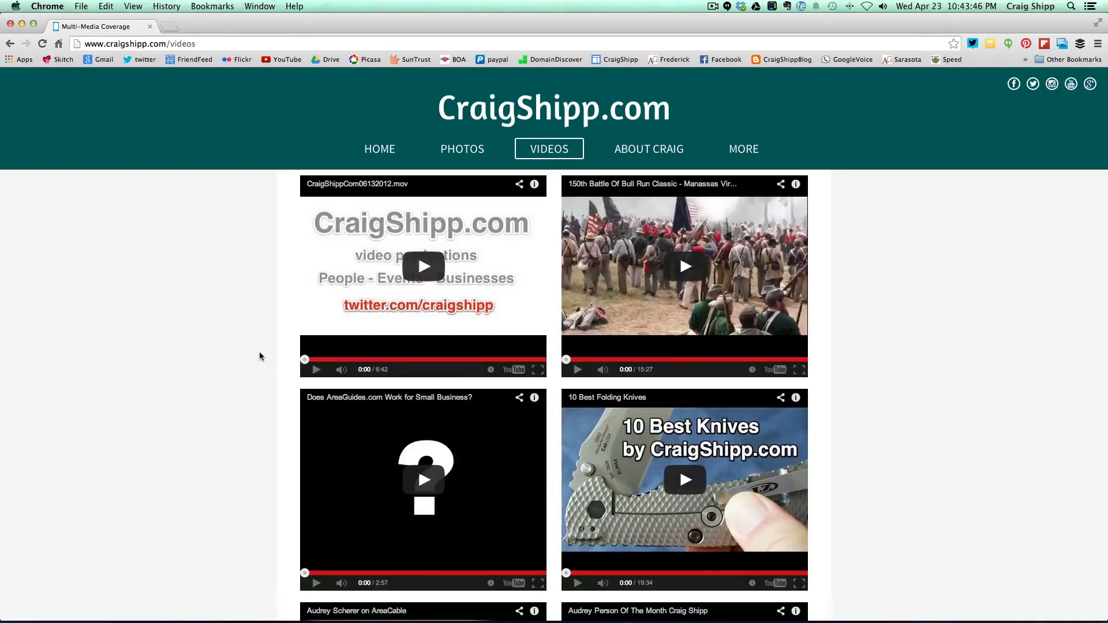
pyautogui.scroll(-5, 259, 356)
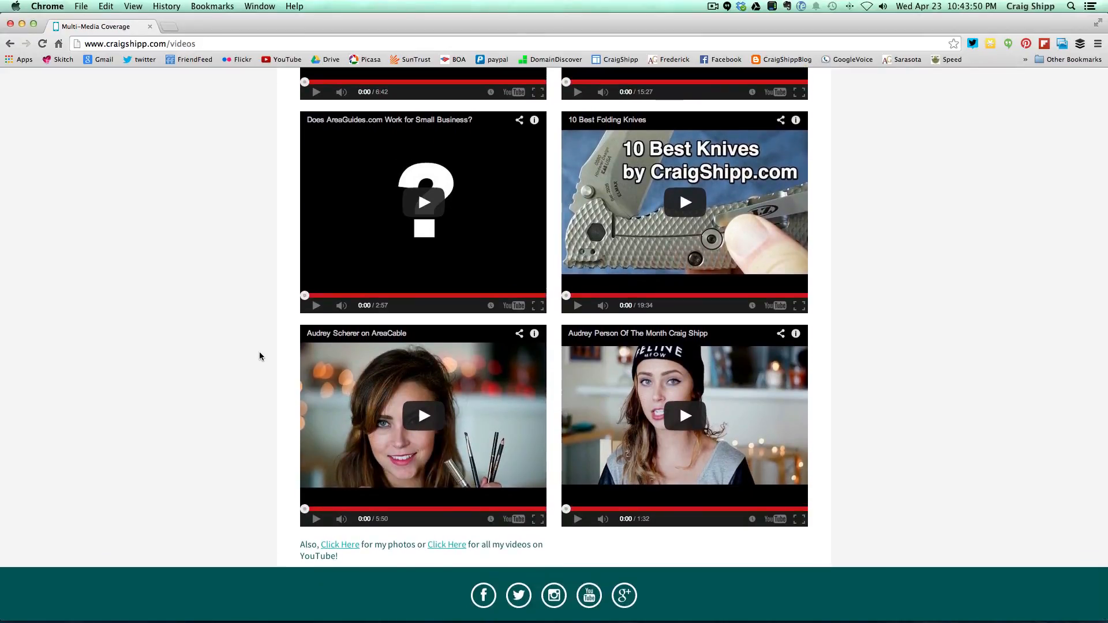
pyautogui.scroll(1, 260, 356)
pyautogui.scroll(5, 259, 355)
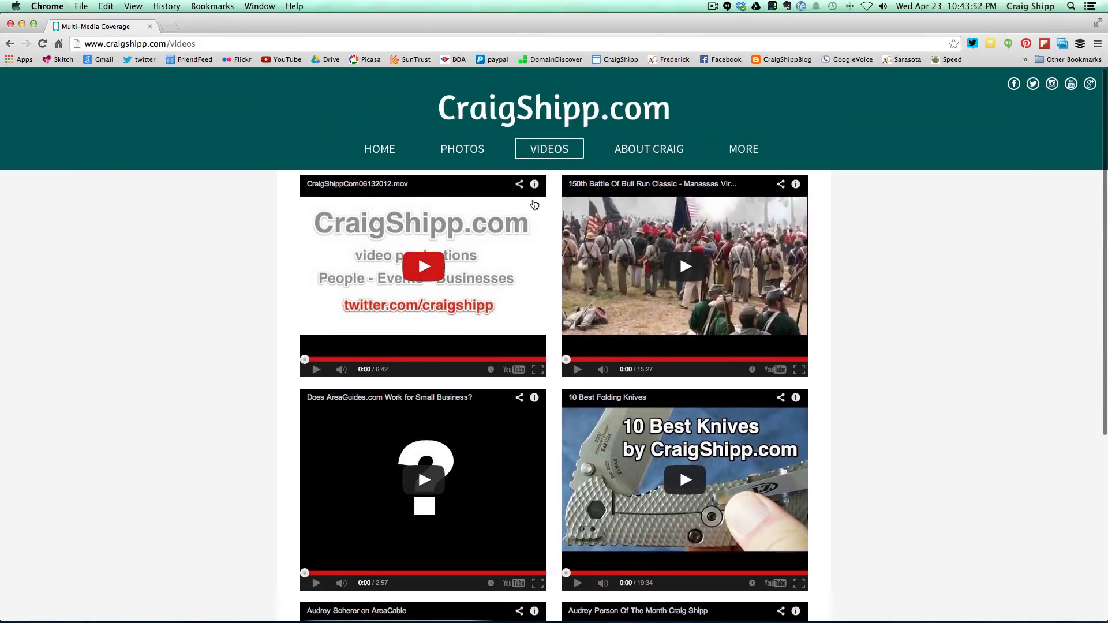
pyautogui.click(637, 151)
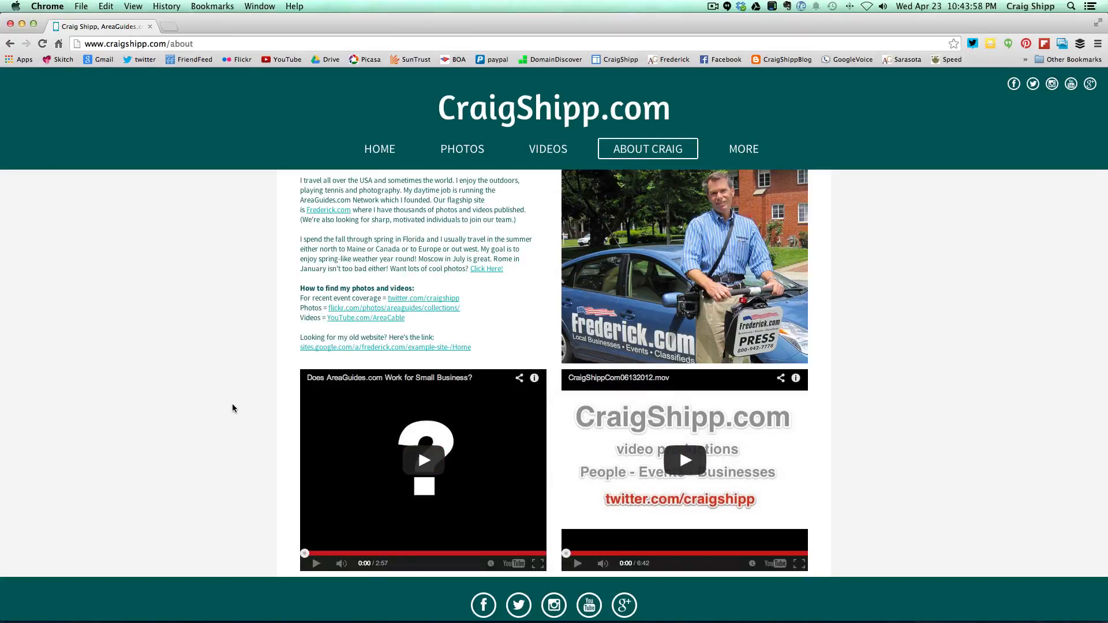
# - Open the Contact and Tips pages from the live site's More menu
pyautogui.scroll(-1, 234, 409)
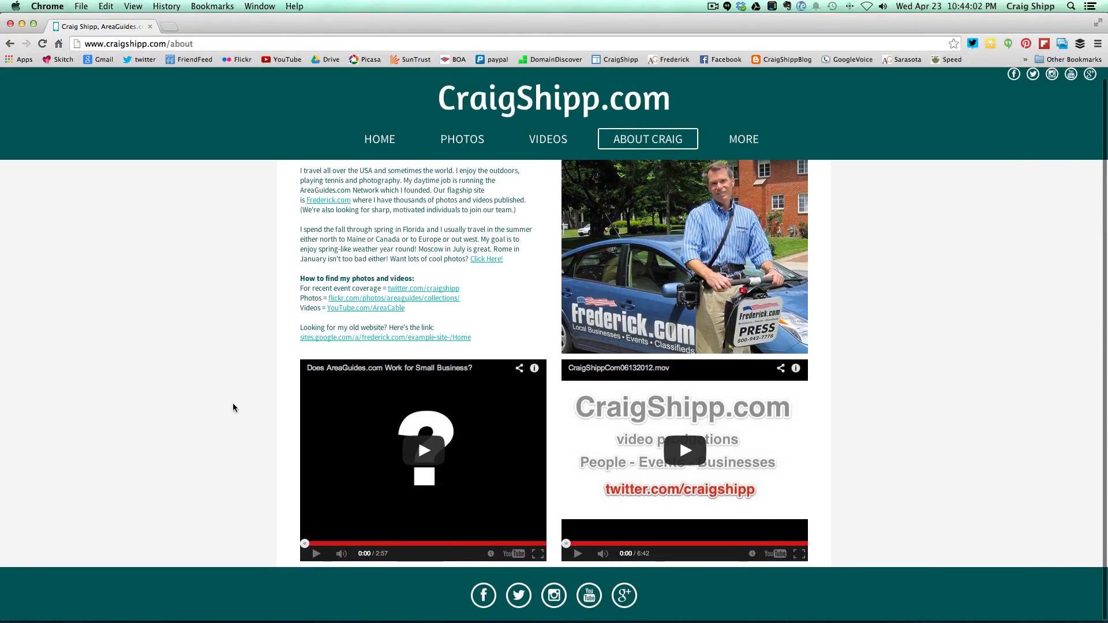
pyautogui.scroll(1, 234, 408)
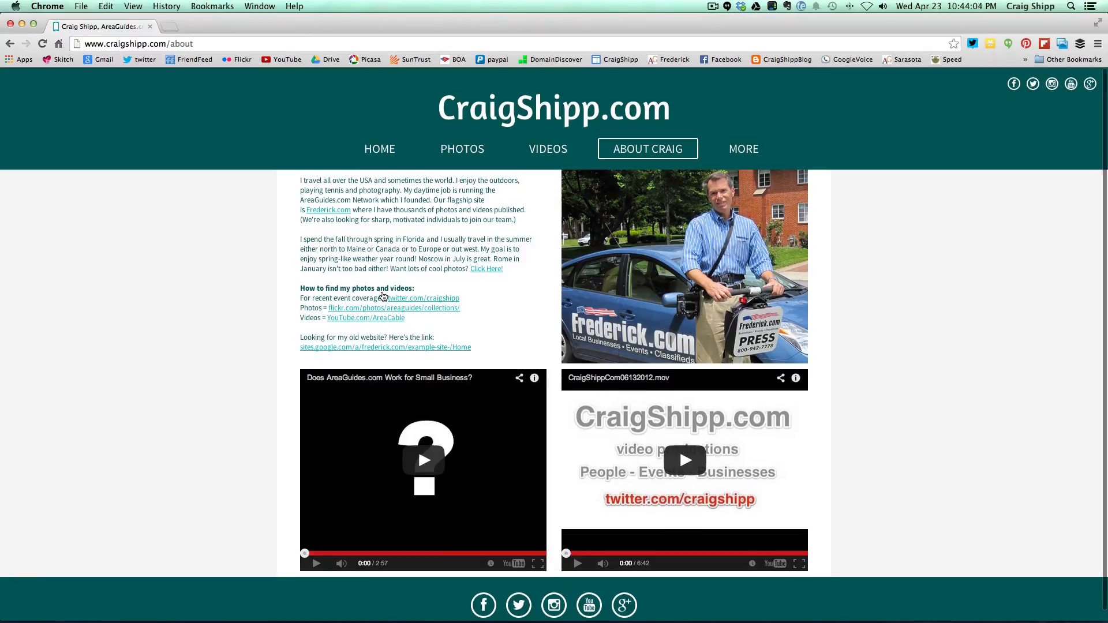
pyautogui.moveTo(743, 151)
pyautogui.click(740, 180)
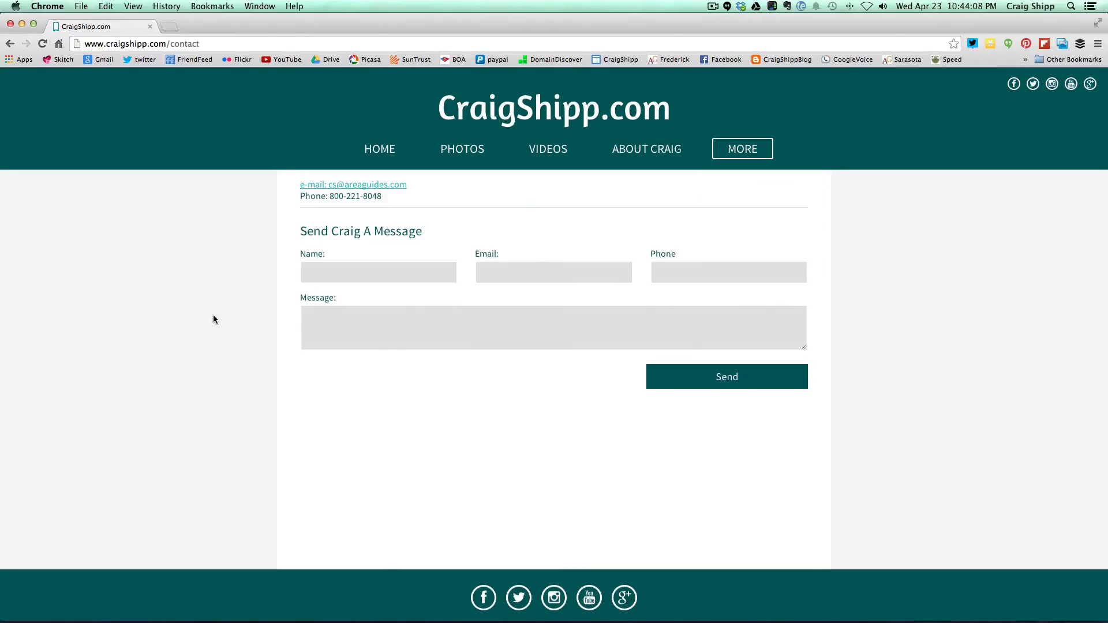
pyautogui.moveTo(743, 149)
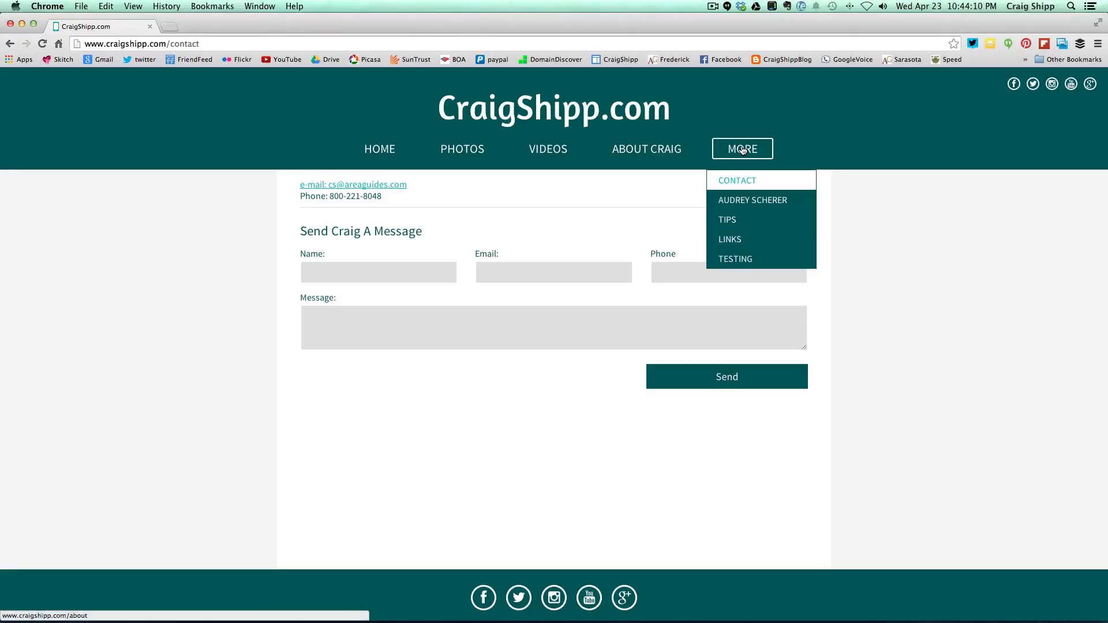
pyautogui.click(730, 220)
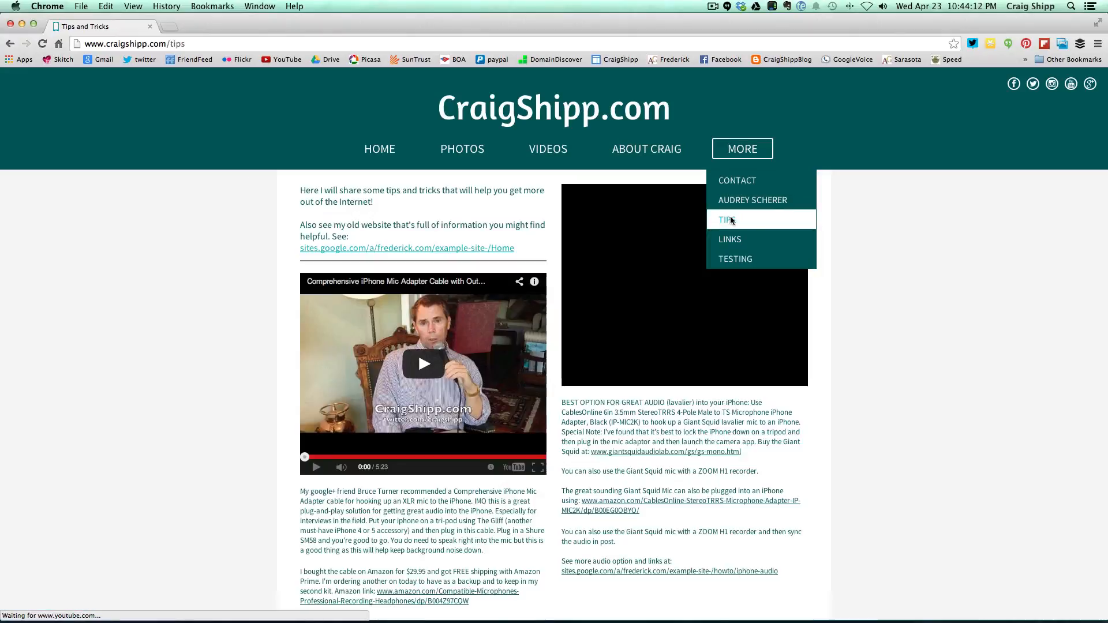
pyautogui.scroll(-2, 206, 300)
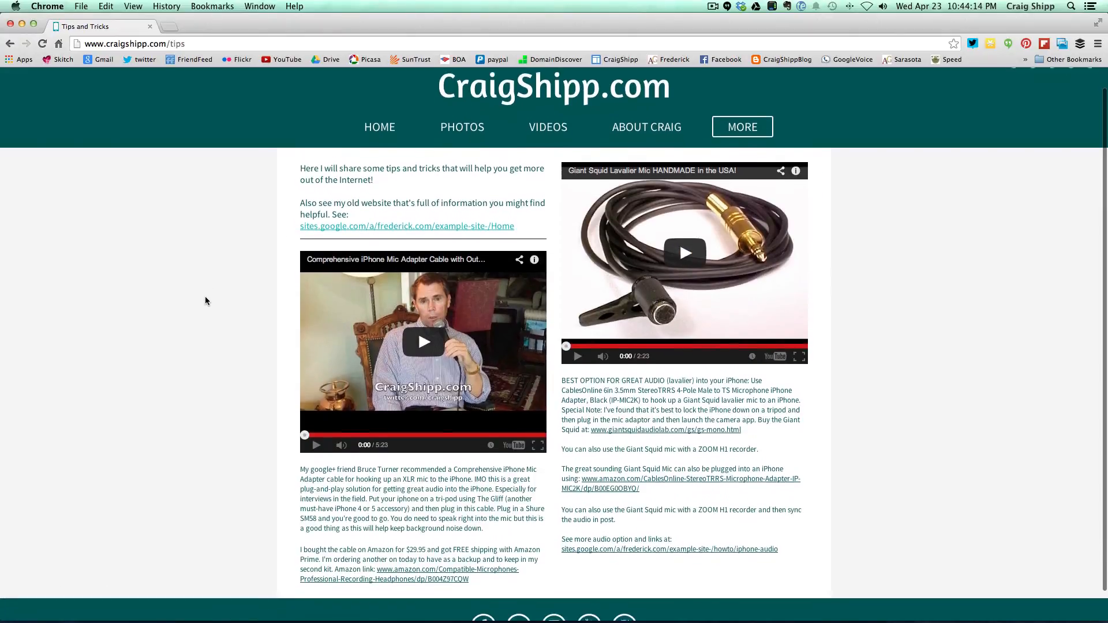
pyautogui.scroll(2, 205, 298)
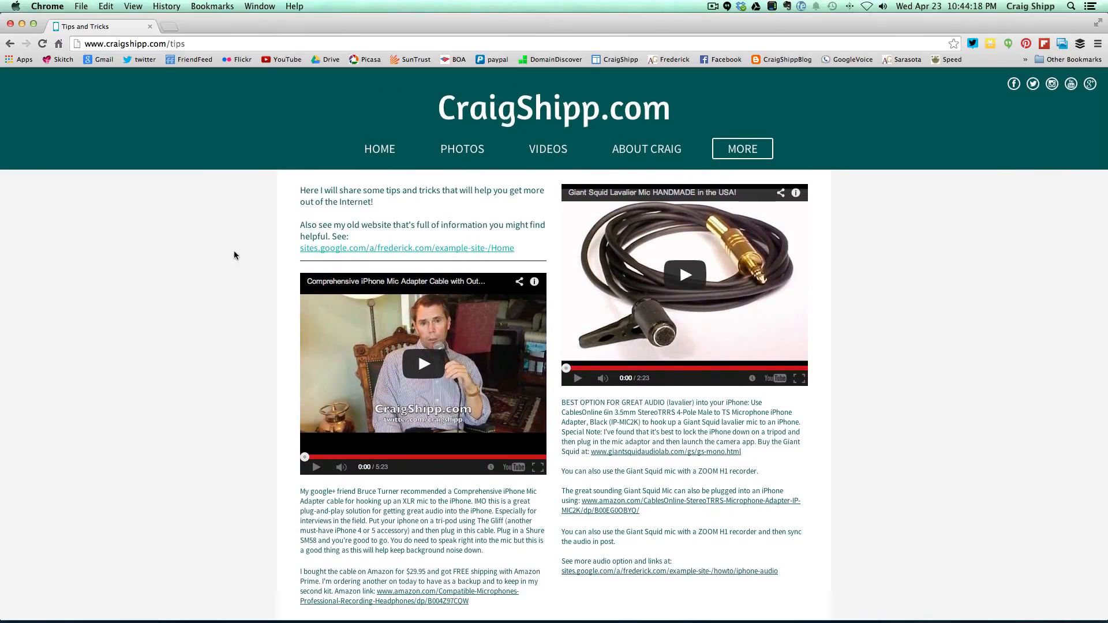
# - View the Links and Testing pages, then follow the Facebook icon in a new tab
pyautogui.moveTo(761, 159)
pyautogui.click(735, 235)
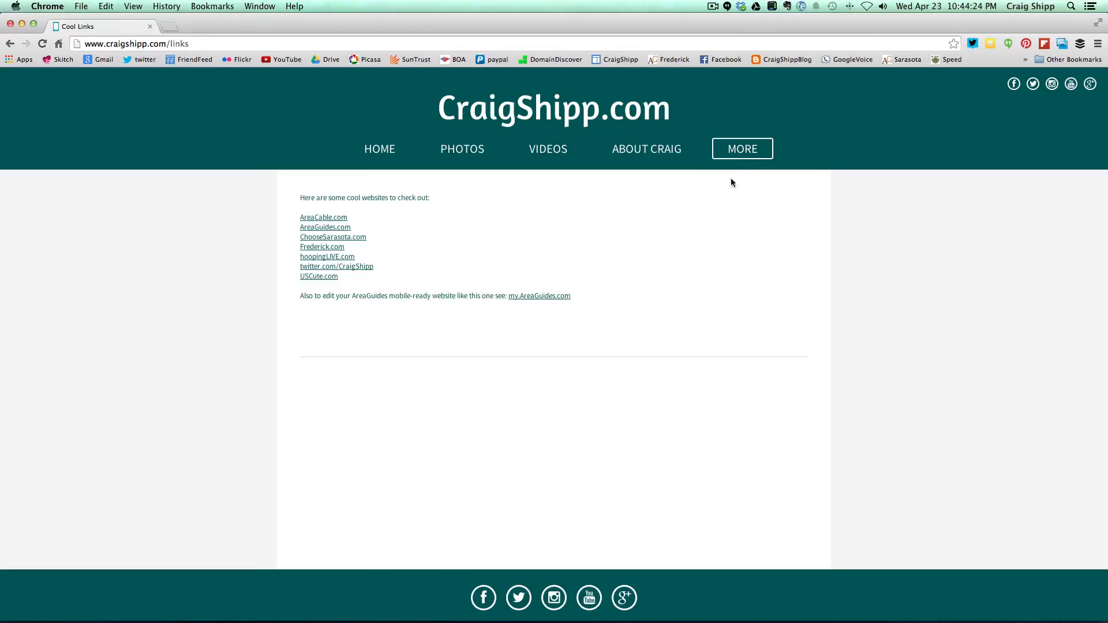
pyautogui.moveTo(747, 153)
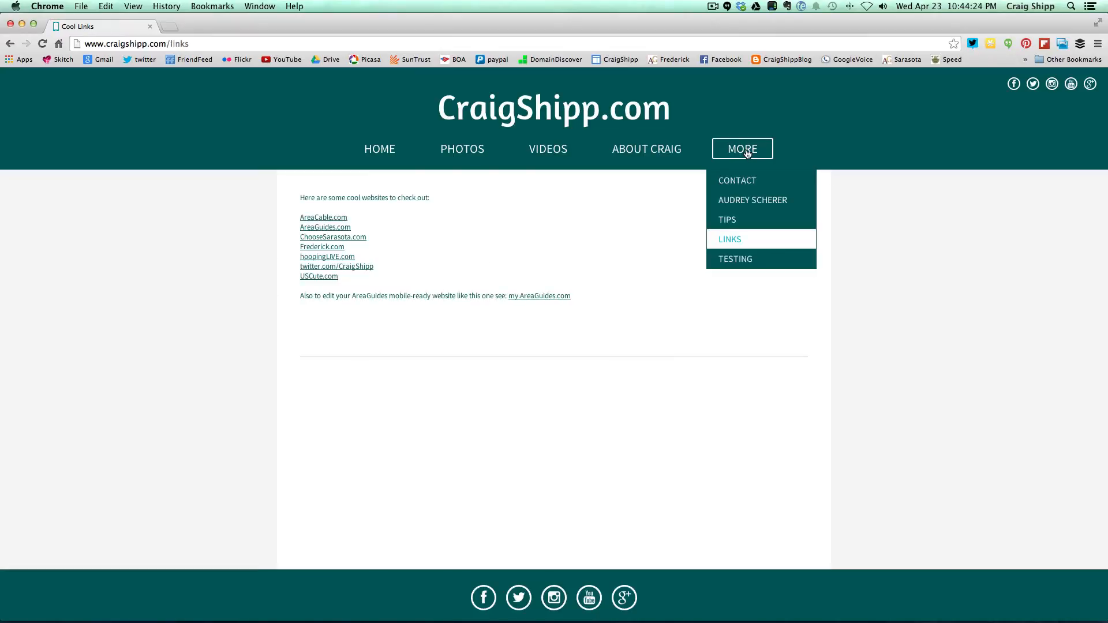
pyautogui.click(726, 258)
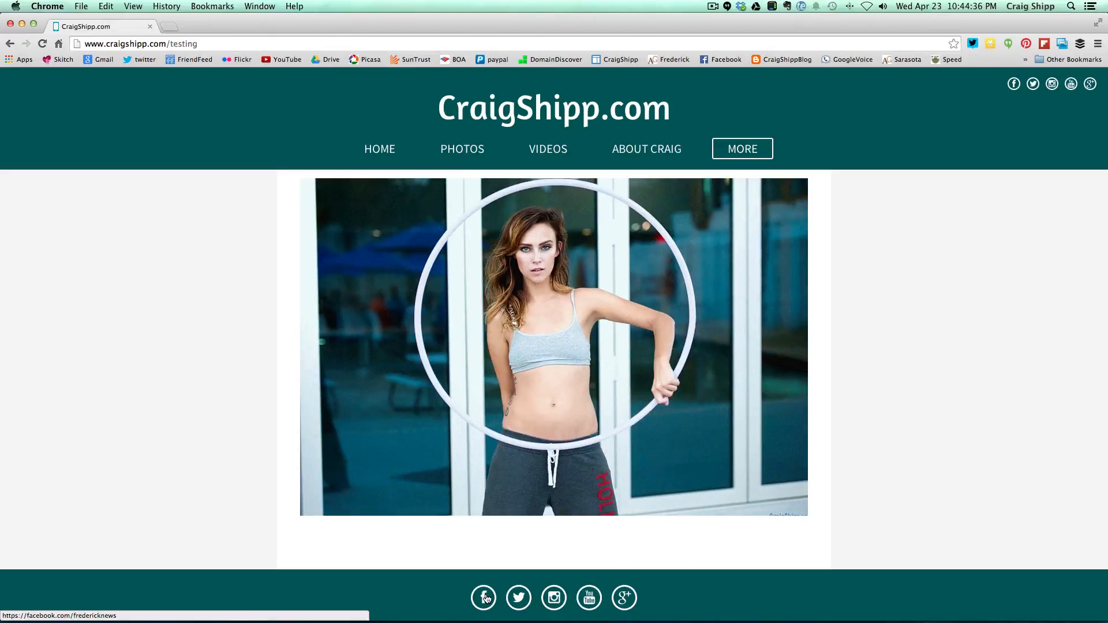
pyautogui.click(484, 597)
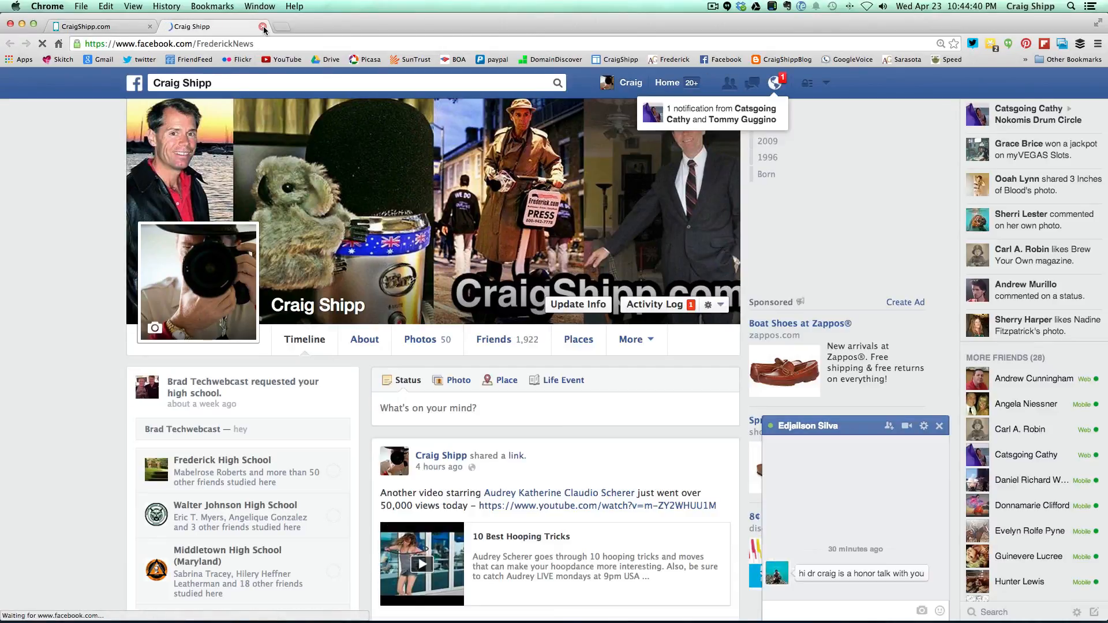
# - Close the Facebook tab, then check that the footer Twitter and YouTube links open the owner's profiles, closing each
pyautogui.click(263, 28)
pyautogui.click(521, 598)
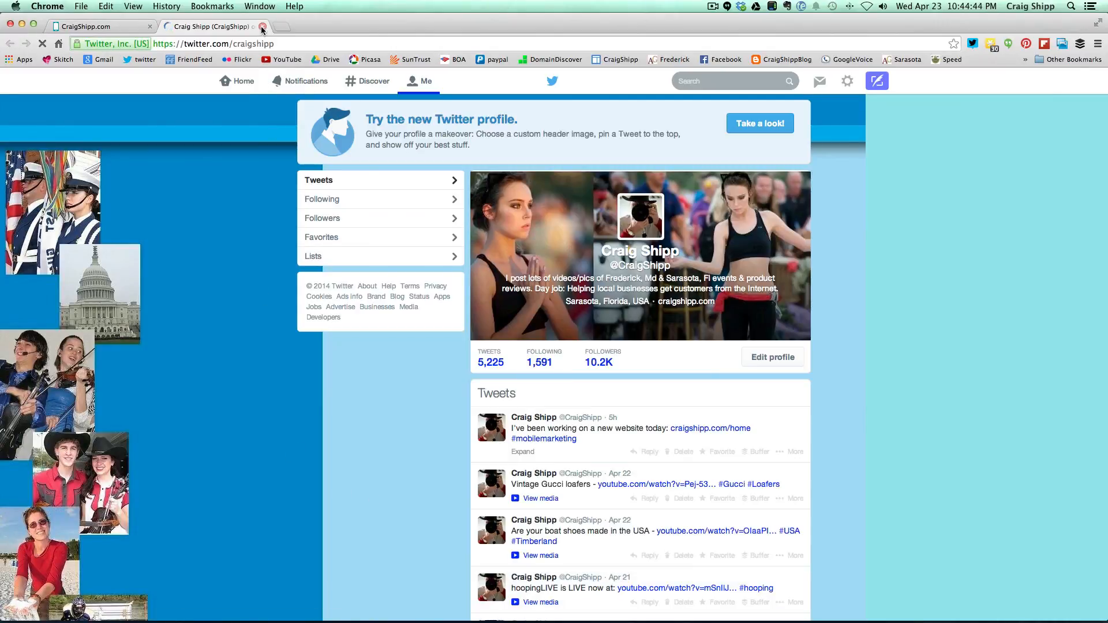
pyautogui.click(264, 27)
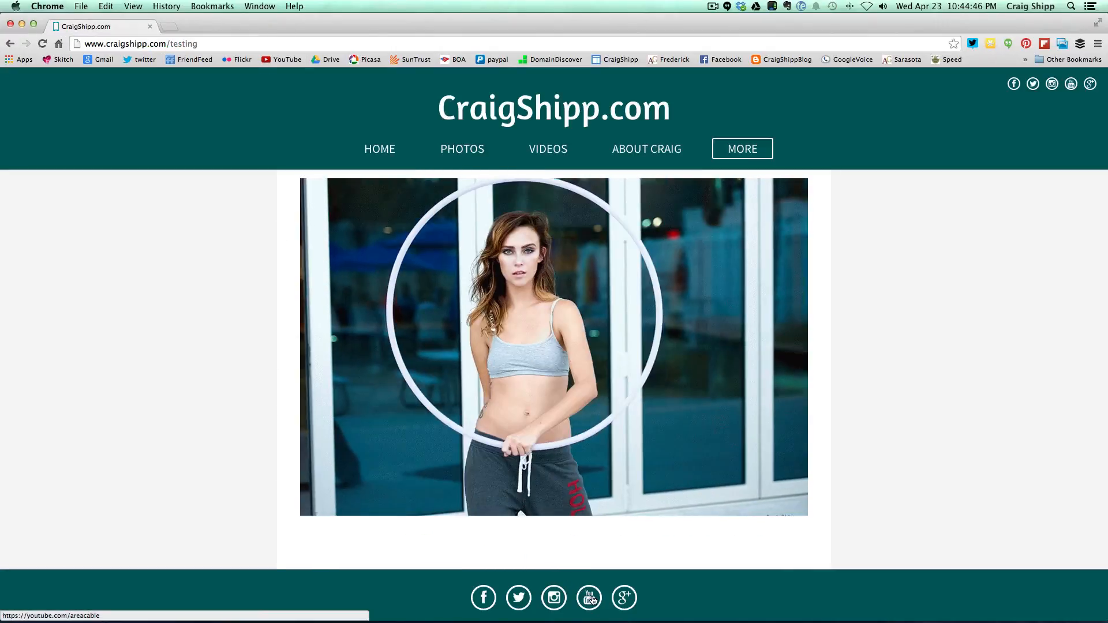
pyautogui.click(591, 600)
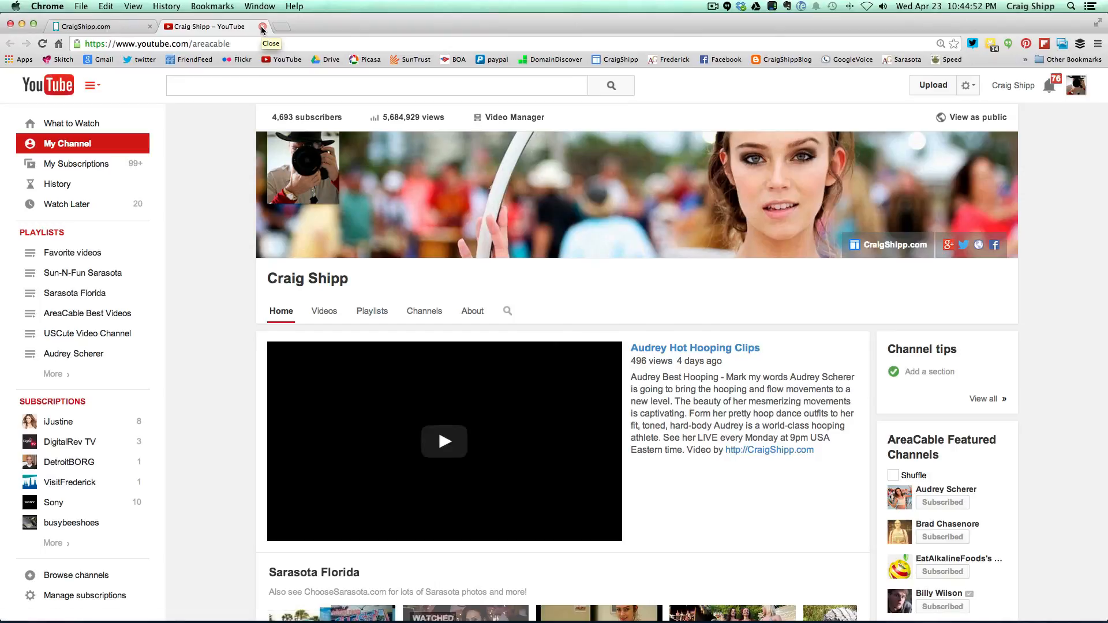
pyautogui.click(263, 28)
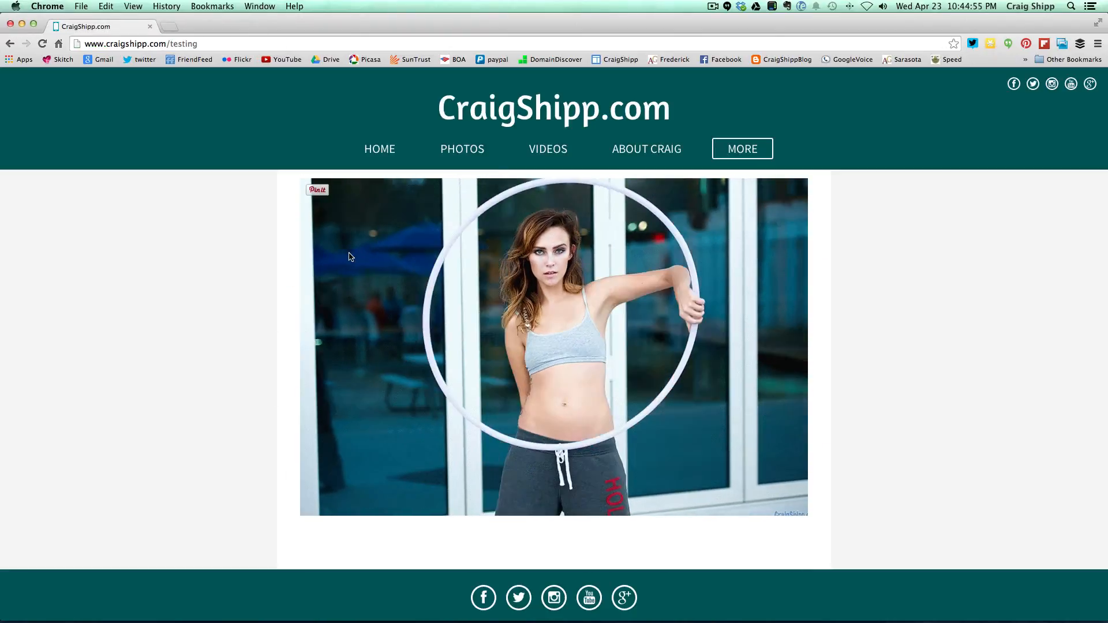
# - Go back to the site's Home page and stop the ScreenFlow screen recording
pyautogui.click(378, 150)
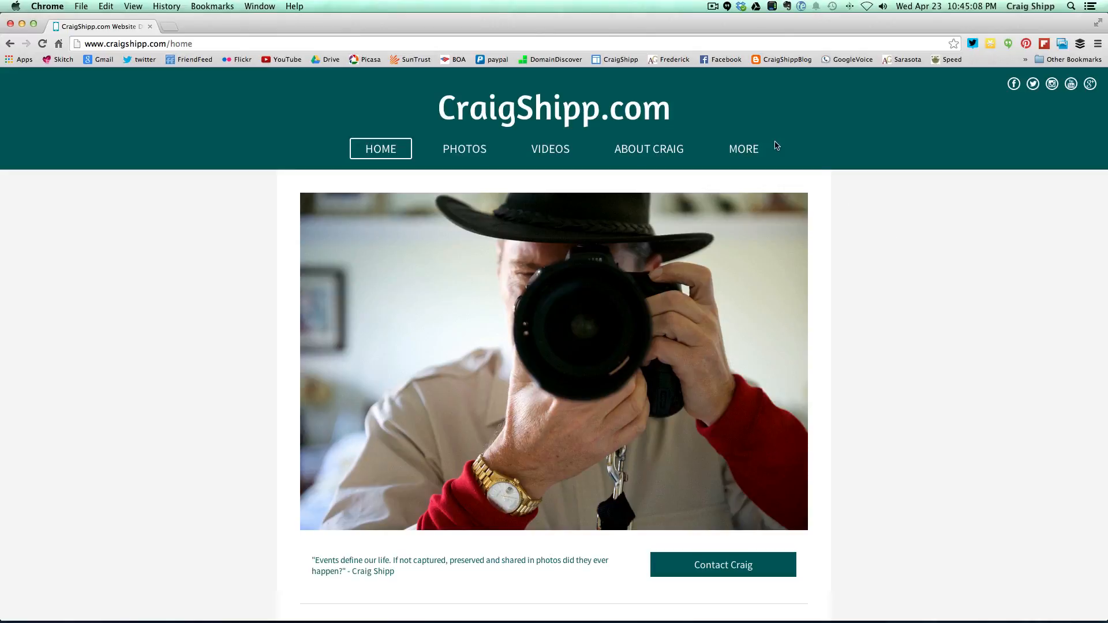
pyautogui.click(713, 6)
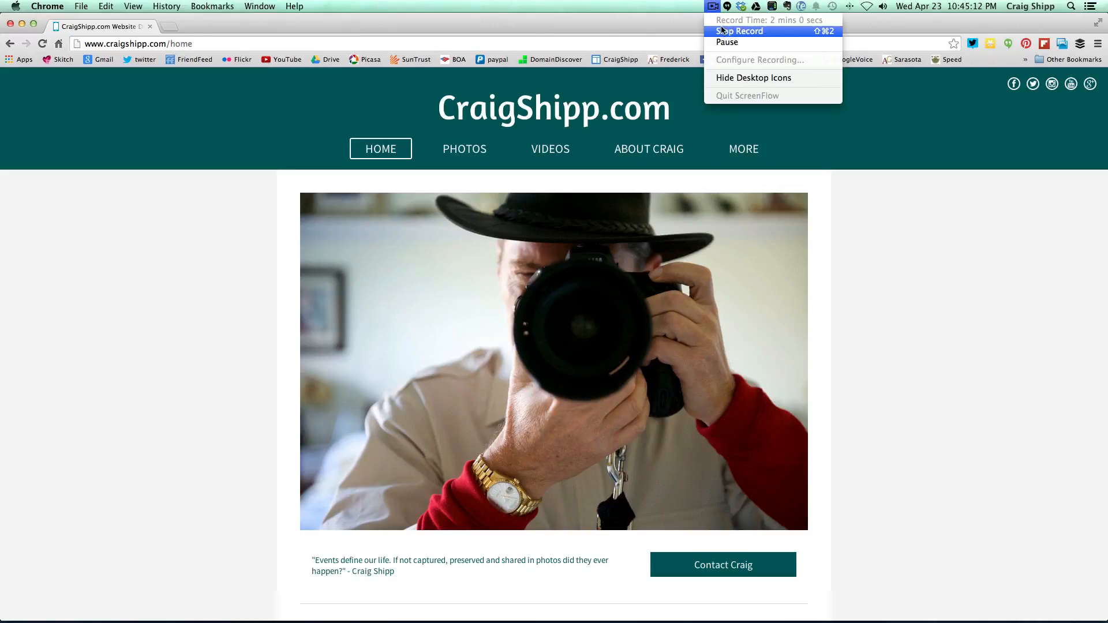
pyautogui.click(721, 33)
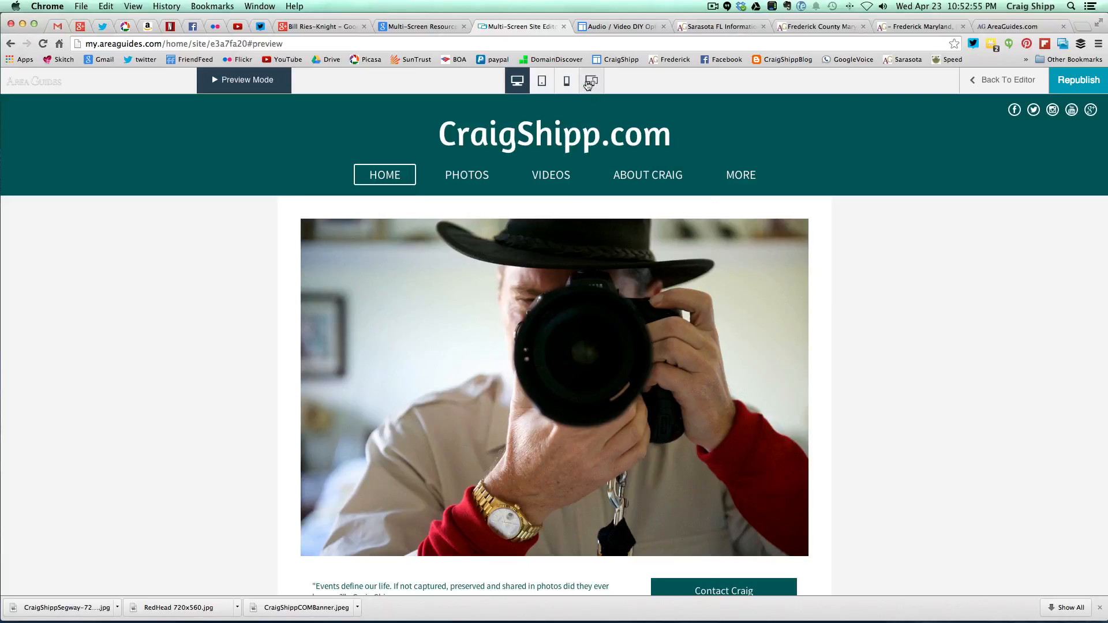
# - Switch Preview Mode to desktop, tablet and phone together and scroll the Home page
pyautogui.click(587, 84)
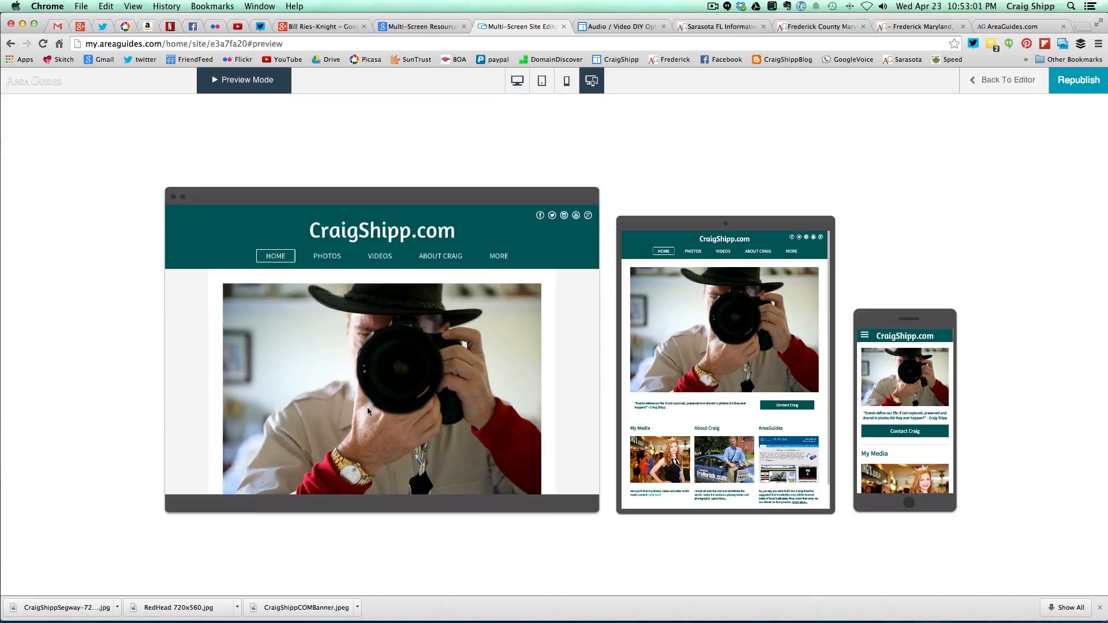
pyautogui.scroll(-5, 557, 416)
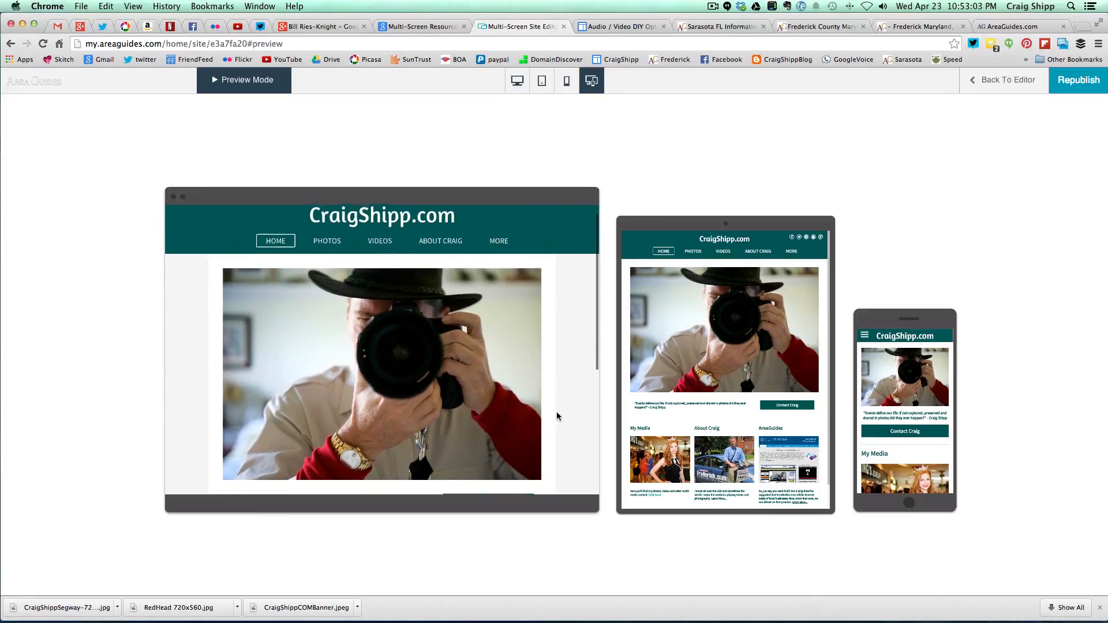
pyautogui.scroll(-3, 557, 415)
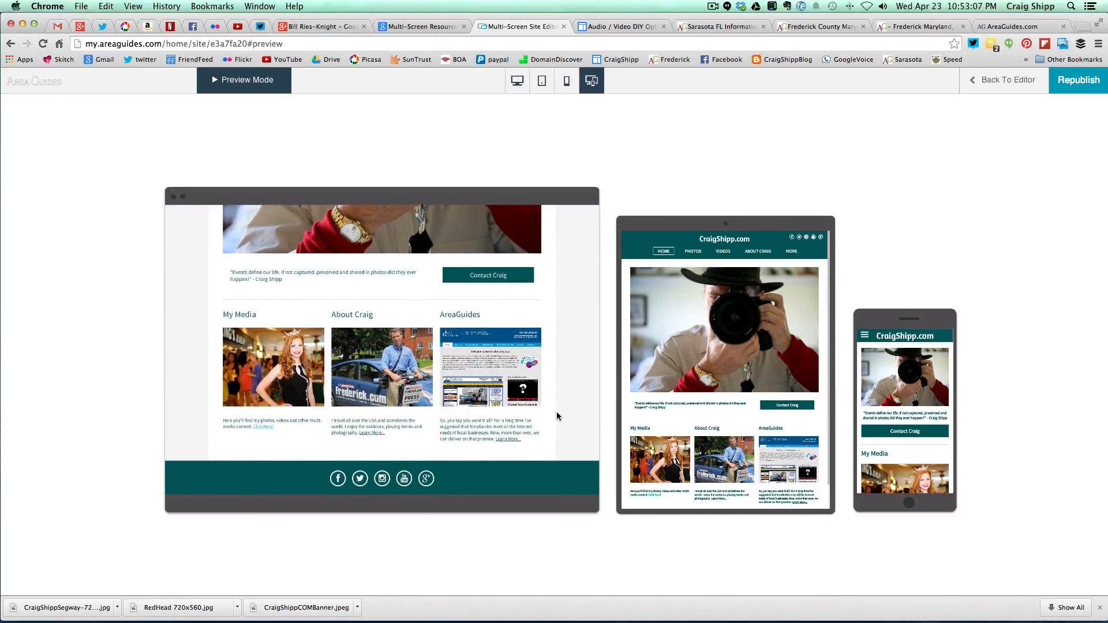
pyautogui.scroll(8, 557, 416)
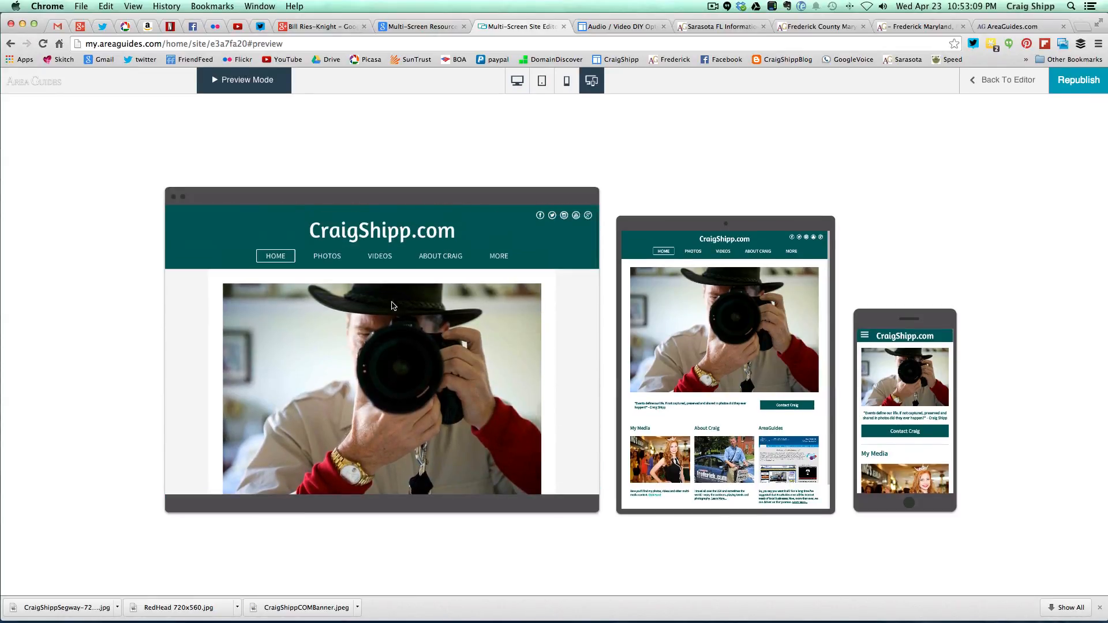
# - Show the Photos page in all device previews and scroll through its gallery
pyautogui.click(331, 261)
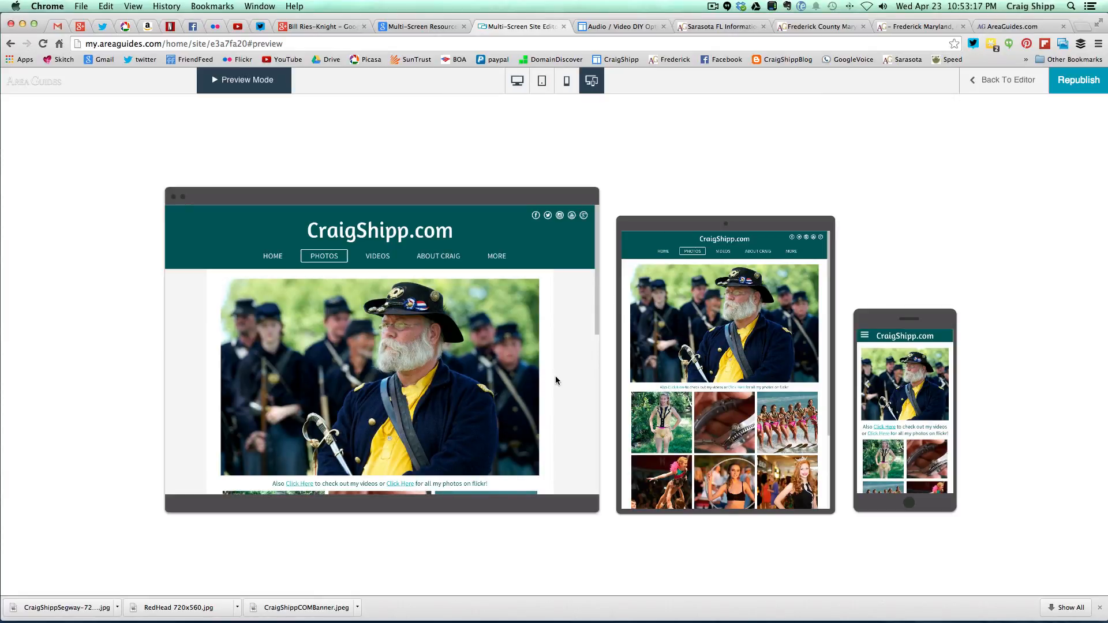
pyautogui.scroll(-3, 556, 381)
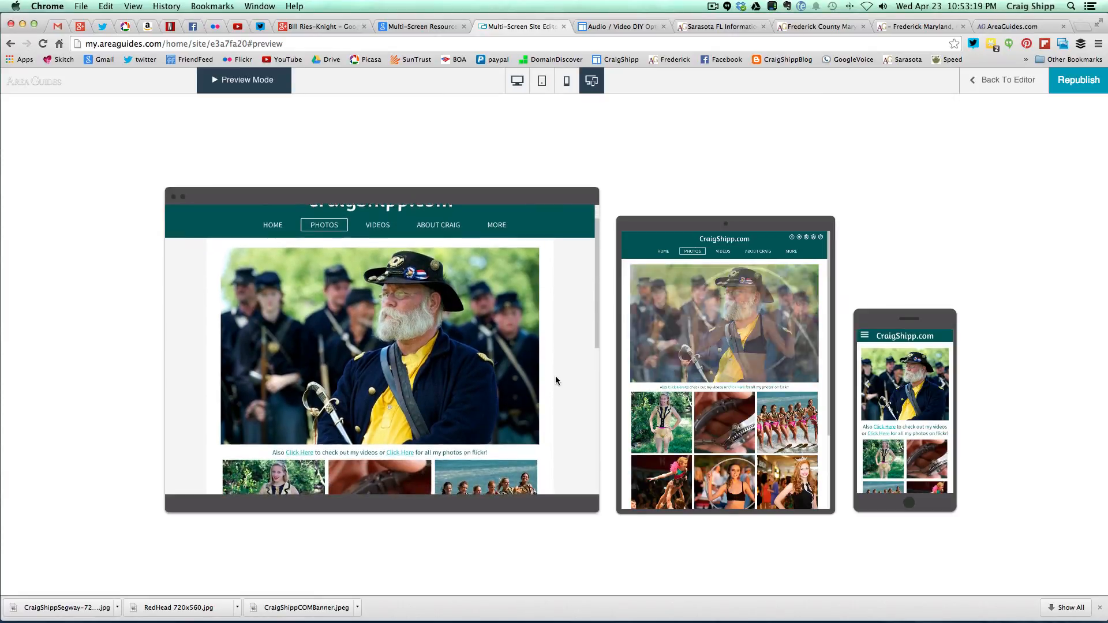
pyautogui.scroll(-9, 556, 381)
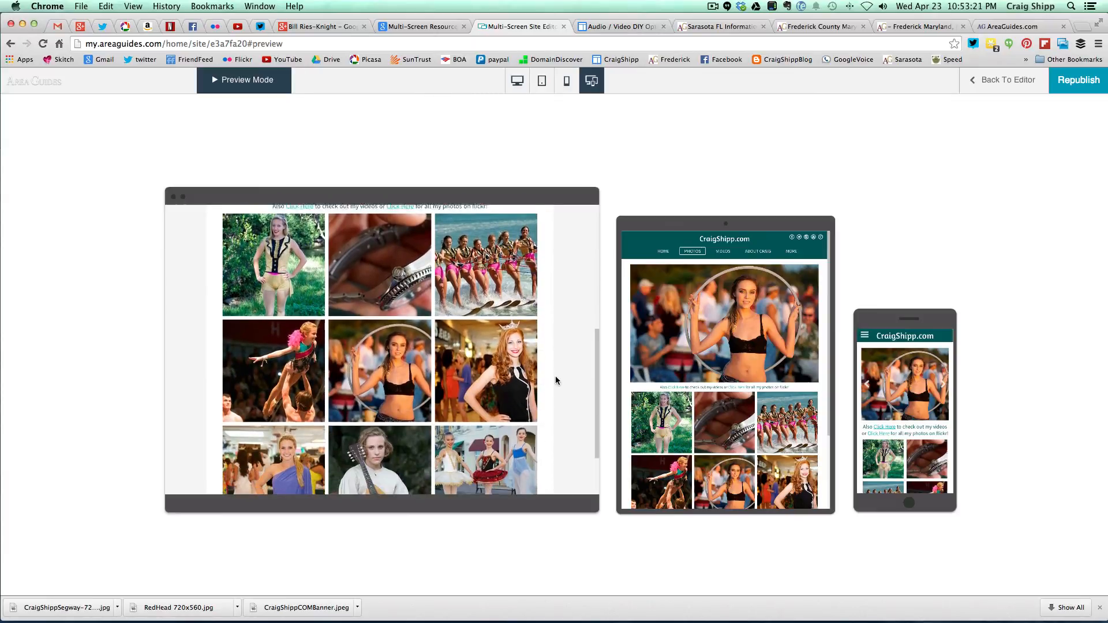
pyautogui.scroll(12, 555, 380)
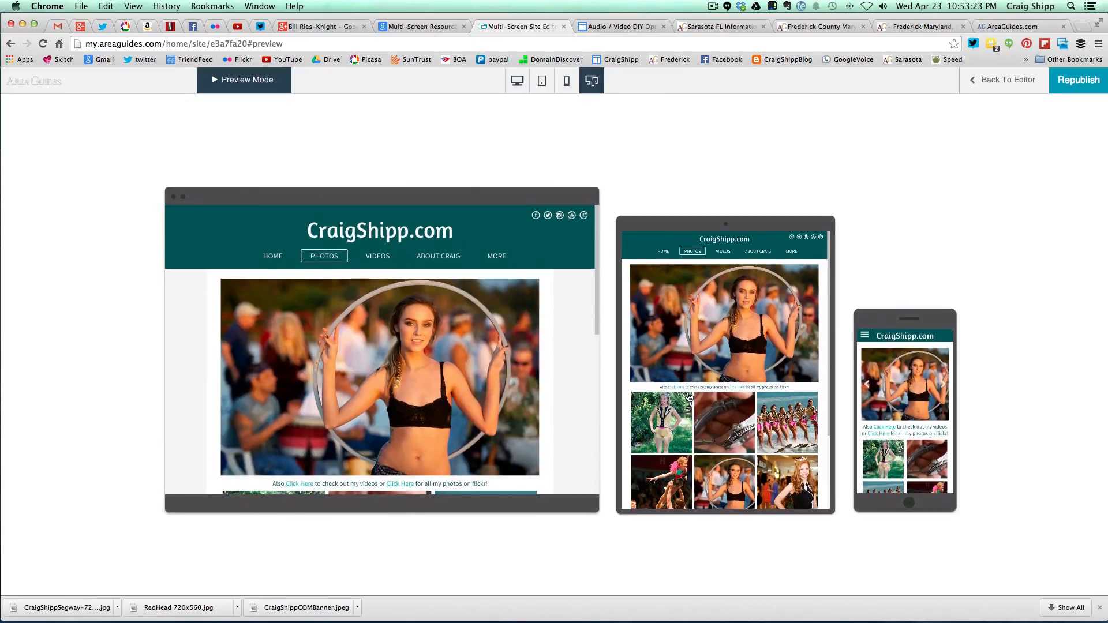
pyautogui.scroll(-4, 689, 397)
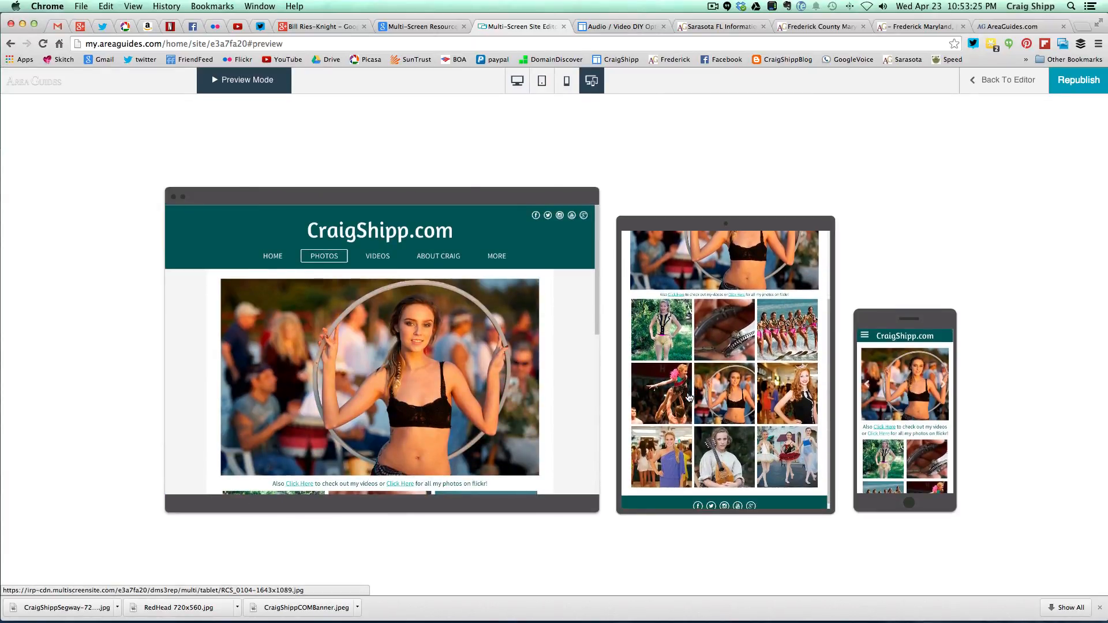
pyautogui.scroll(4, 689, 397)
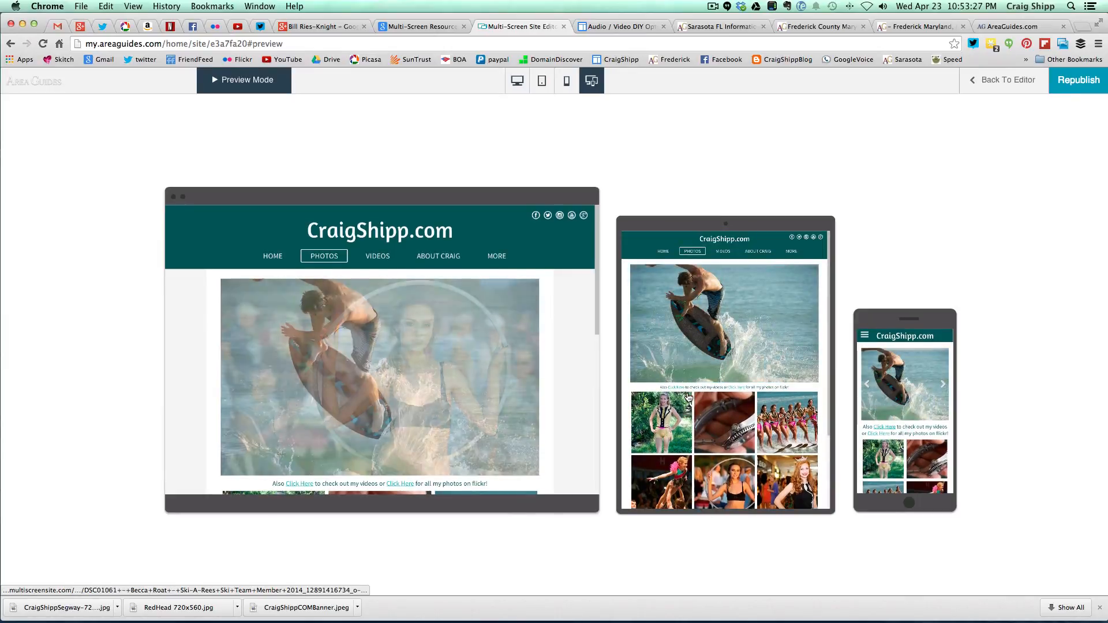
pyautogui.scroll(-1, 881, 418)
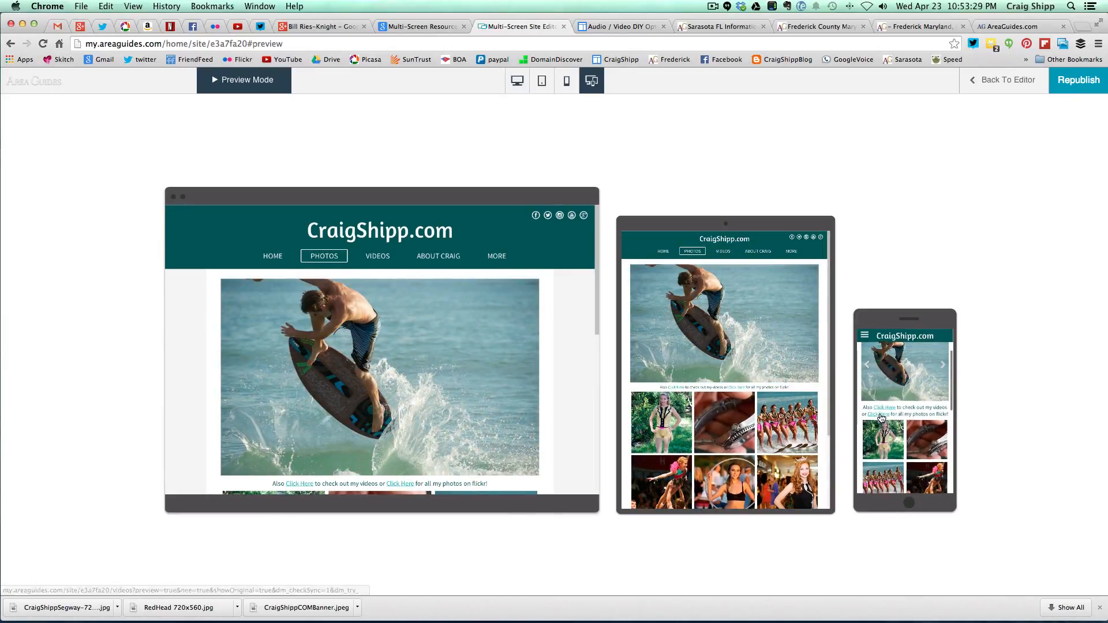
pyautogui.scroll(-6, 882, 418)
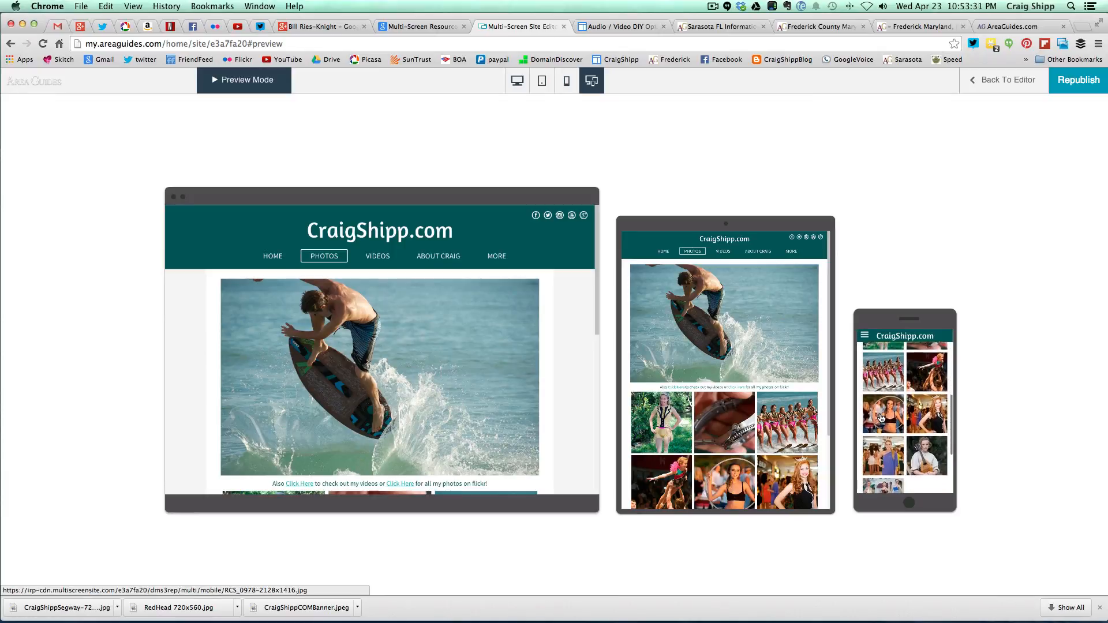
pyautogui.scroll(-5, 881, 418)
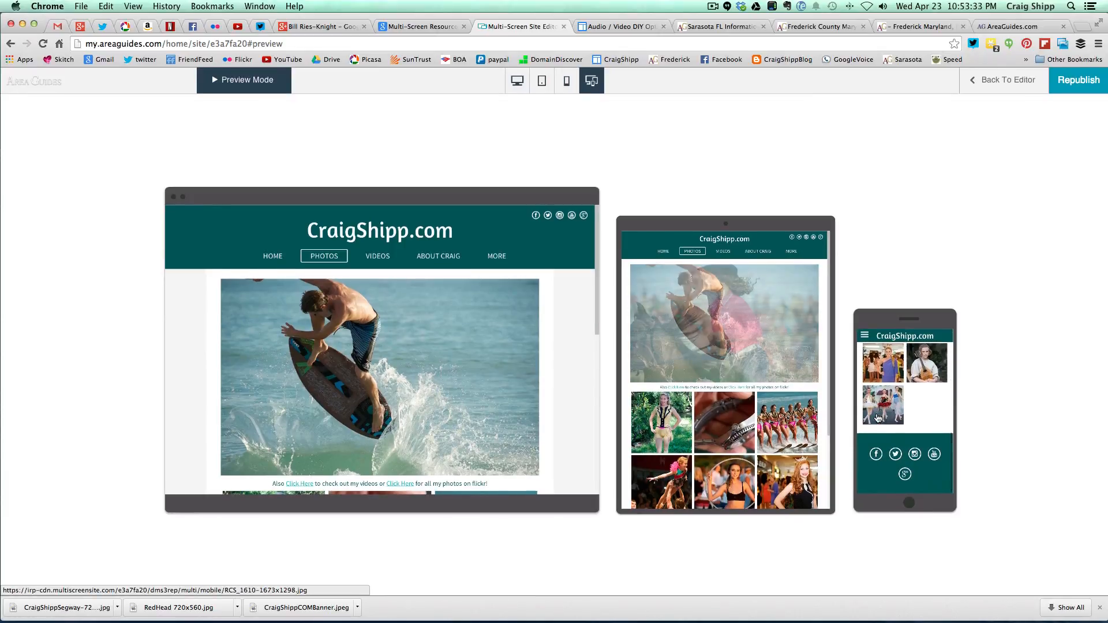
pyautogui.scroll(3, 878, 418)
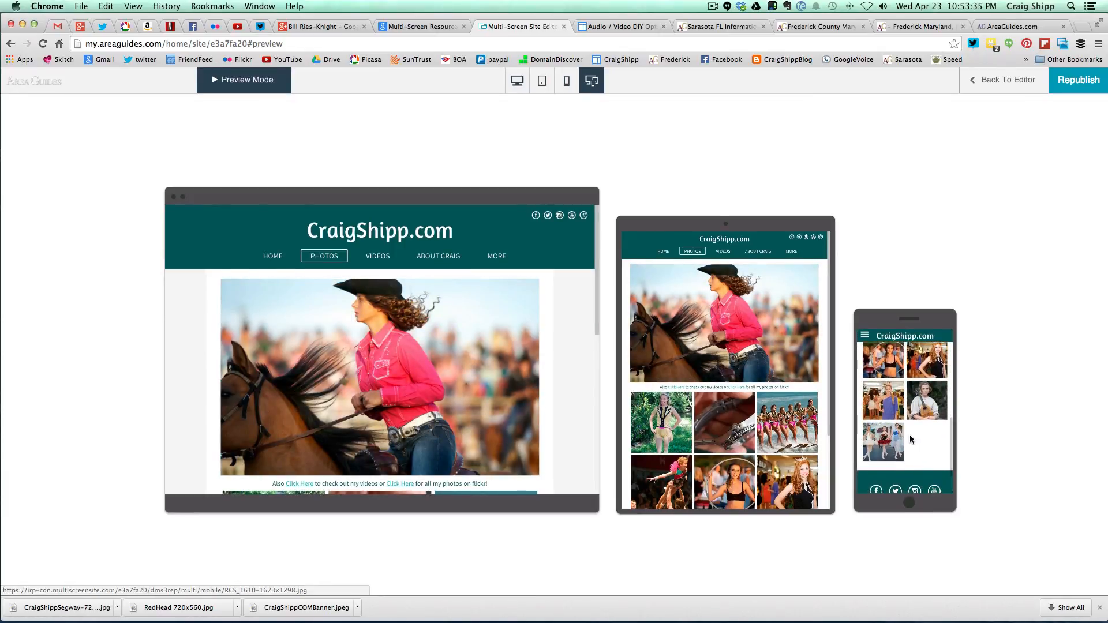
pyautogui.scroll(3, 900, 428)
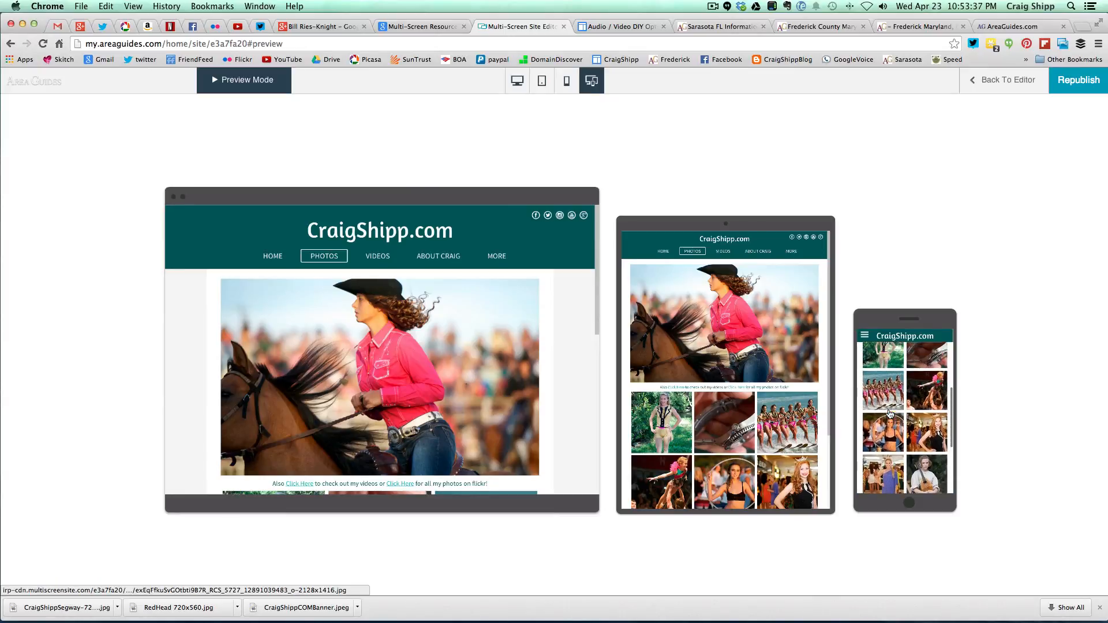
pyautogui.scroll(3, 890, 415)
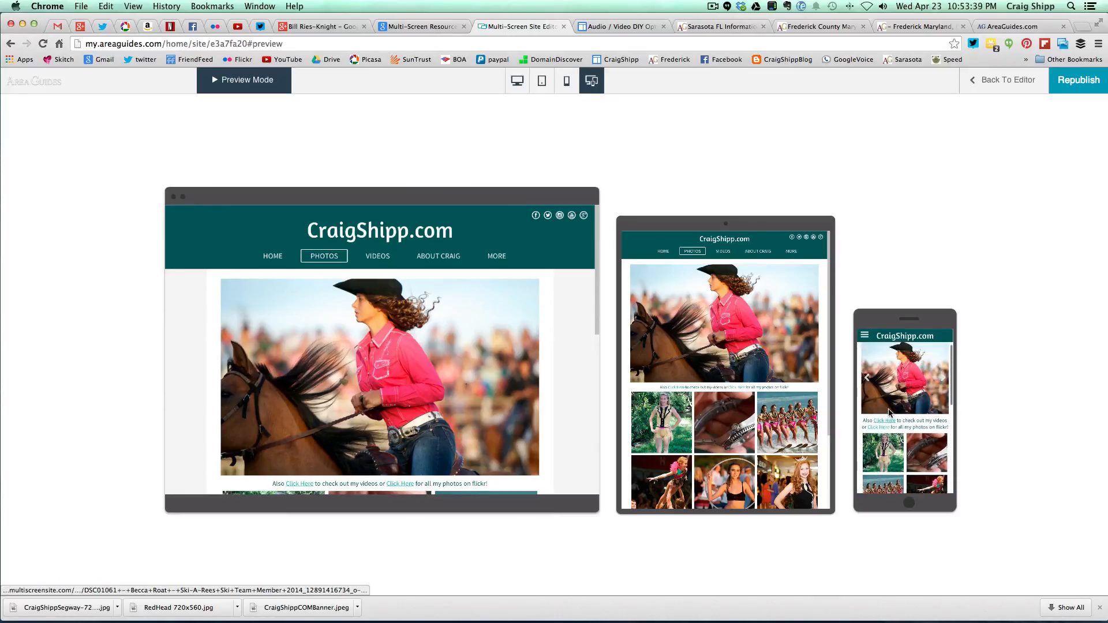
pyautogui.scroll(1, 889, 413)
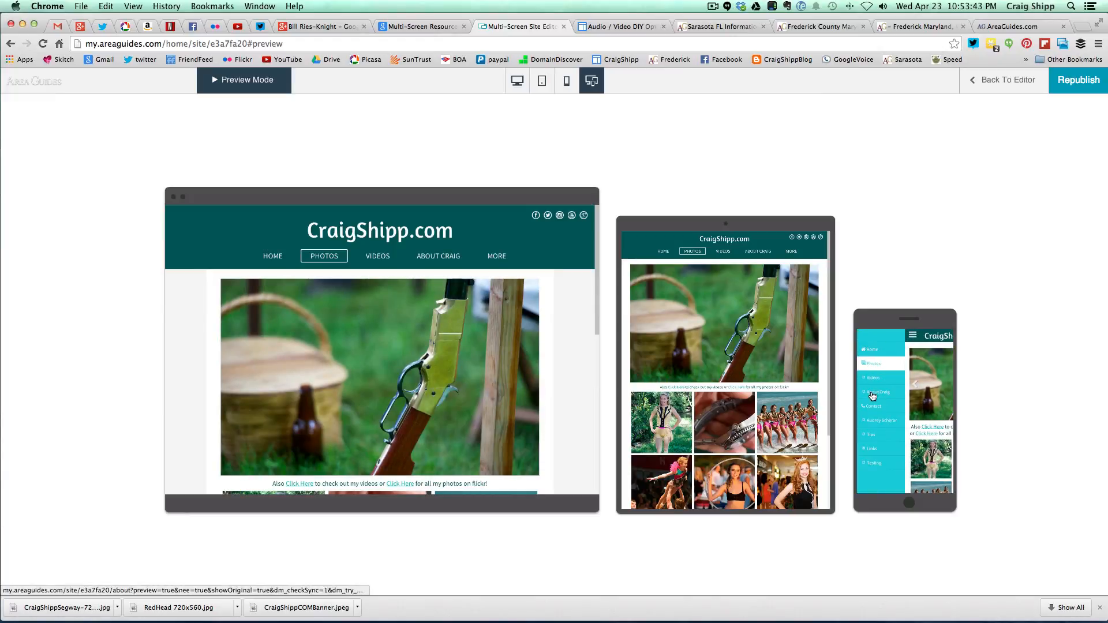
# - Open the About Craig page from the phone preview's menu and scroll through it
pyautogui.click(873, 396)
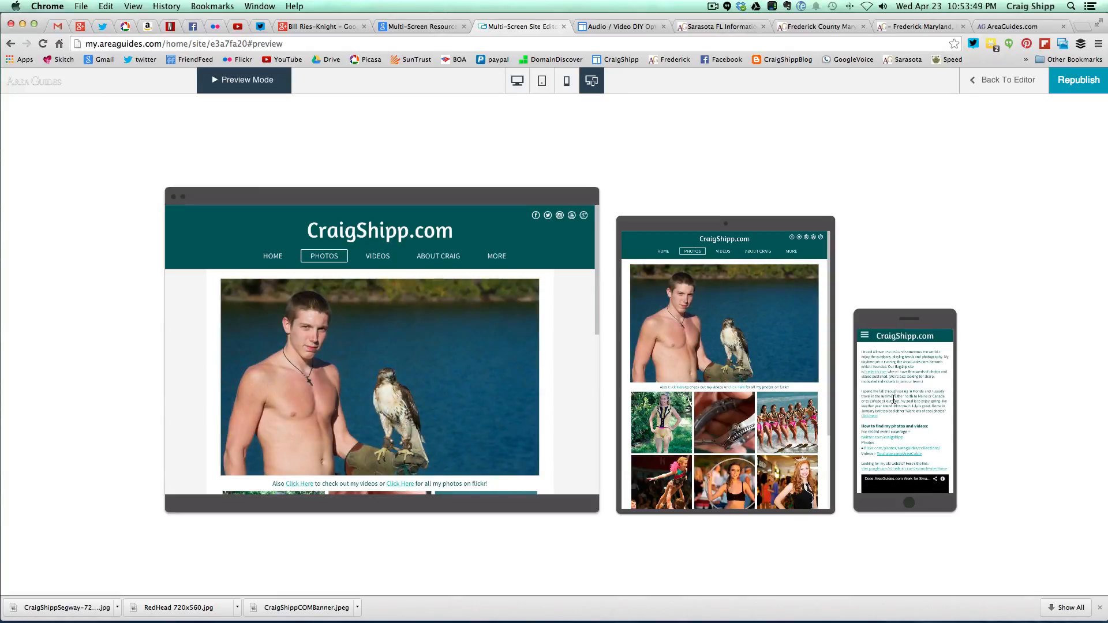
pyautogui.scroll(-5, 894, 399)
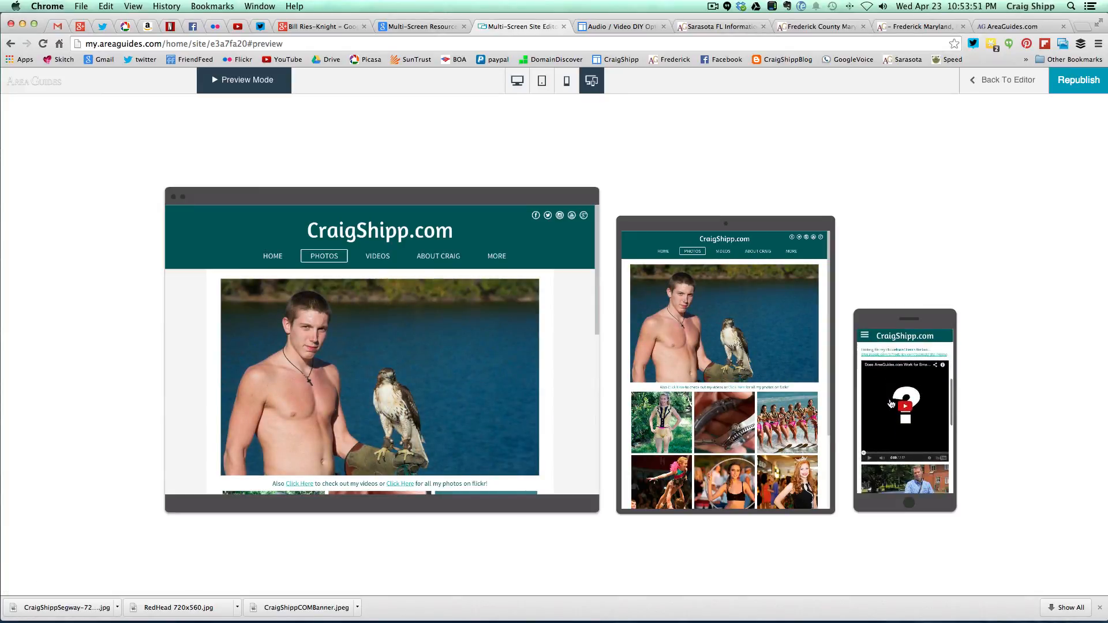
pyautogui.scroll(-8, 892, 404)
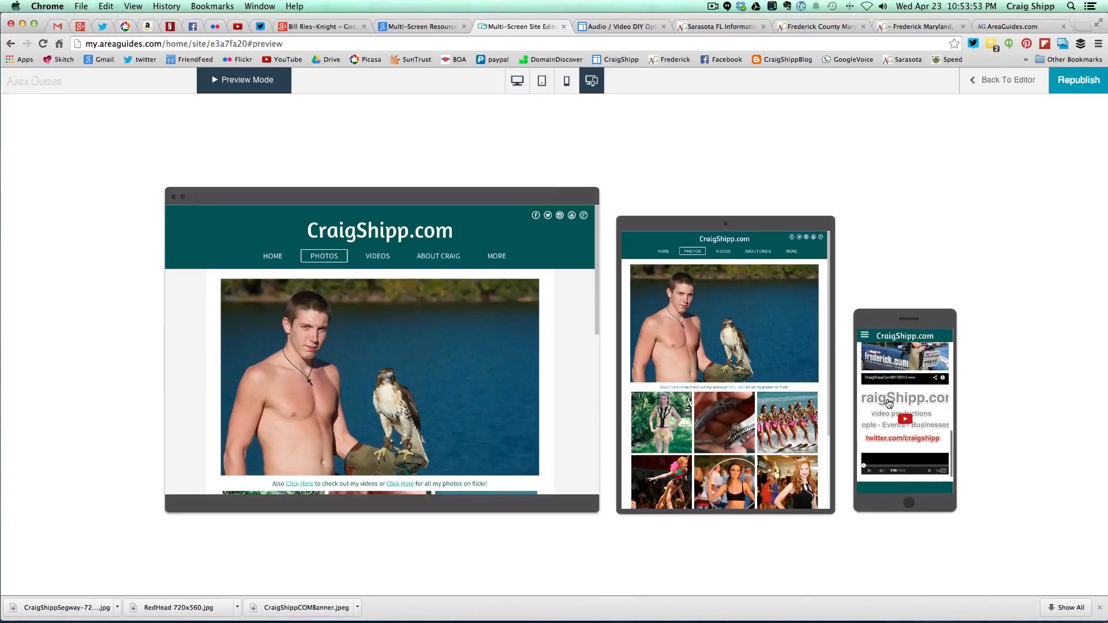
pyautogui.scroll(10, 889, 404)
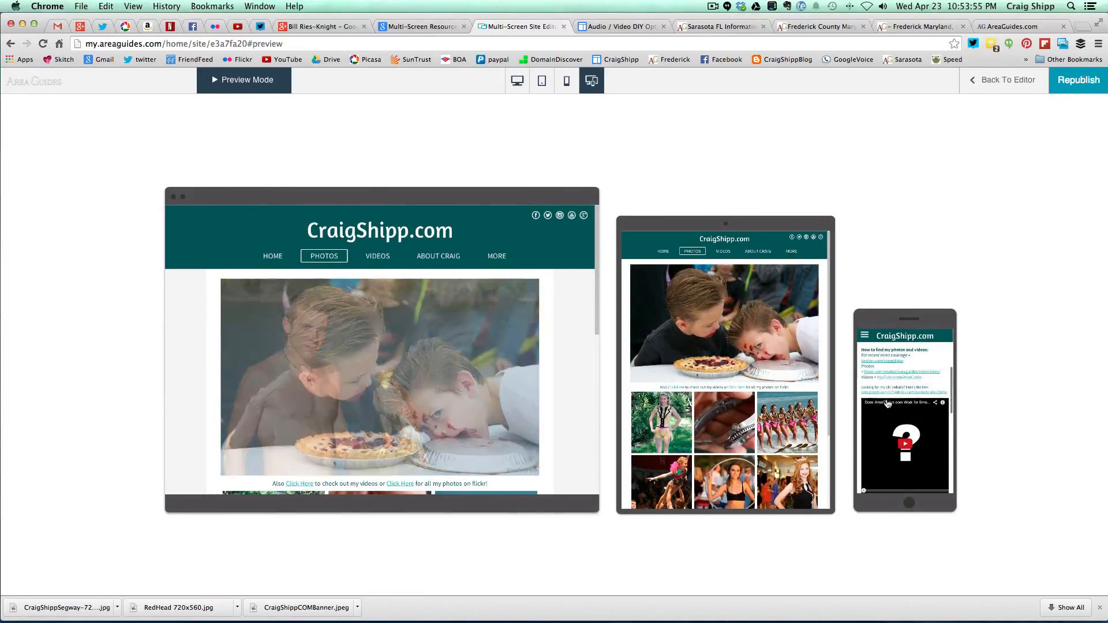
pyautogui.scroll(5, 888, 403)
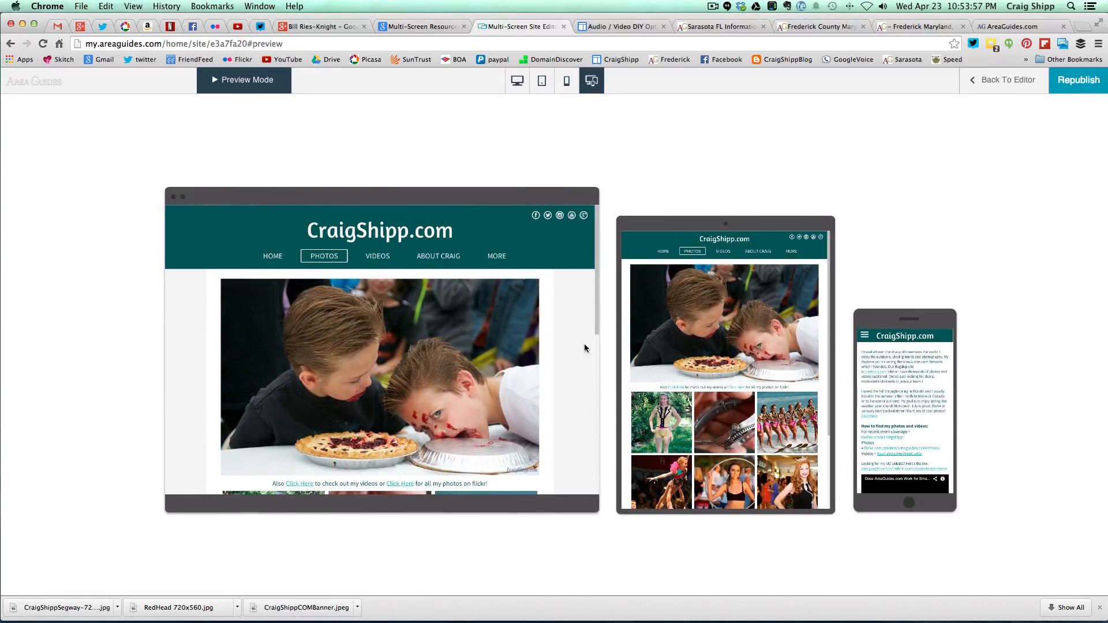
# - From the desktop nav, show About Craig, then Videos, then Home across all previews
pyautogui.click(438, 258)
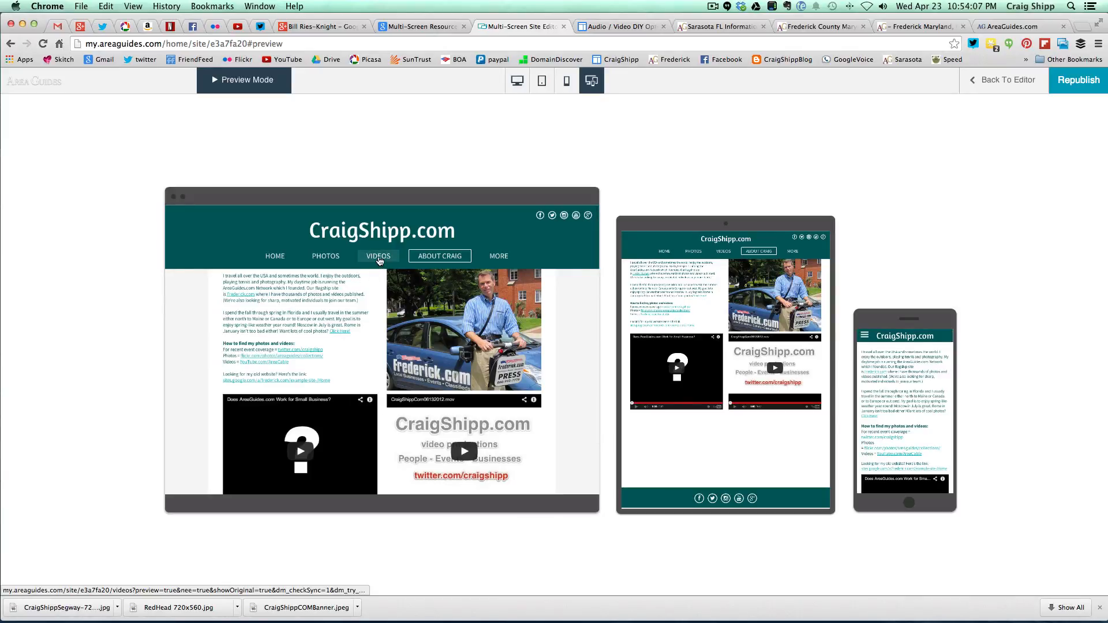
pyautogui.click(379, 258)
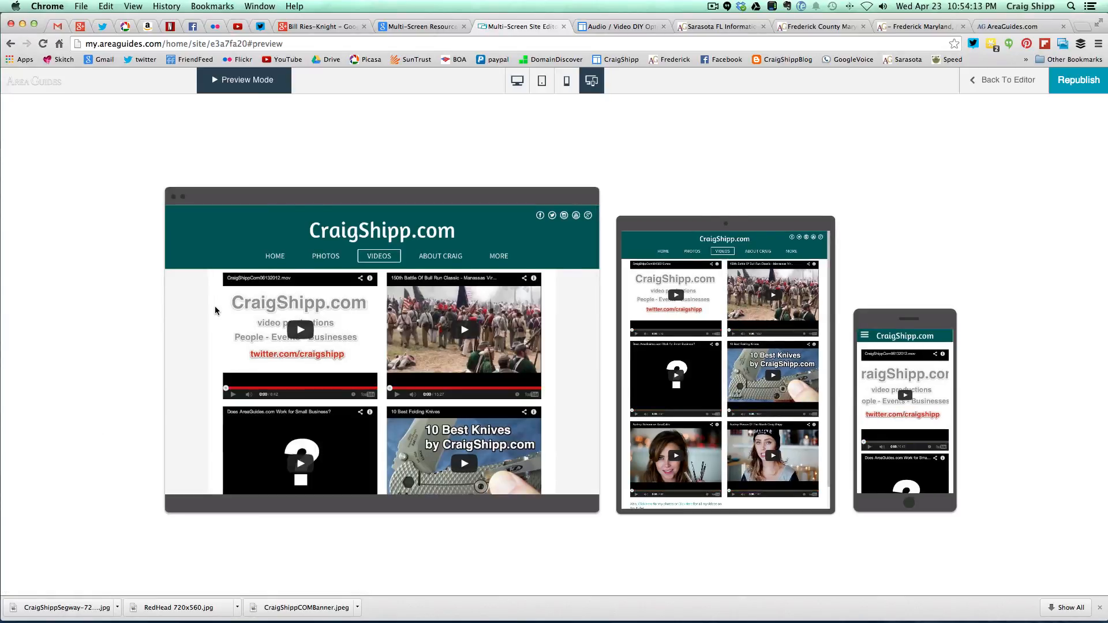
pyautogui.click(274, 258)
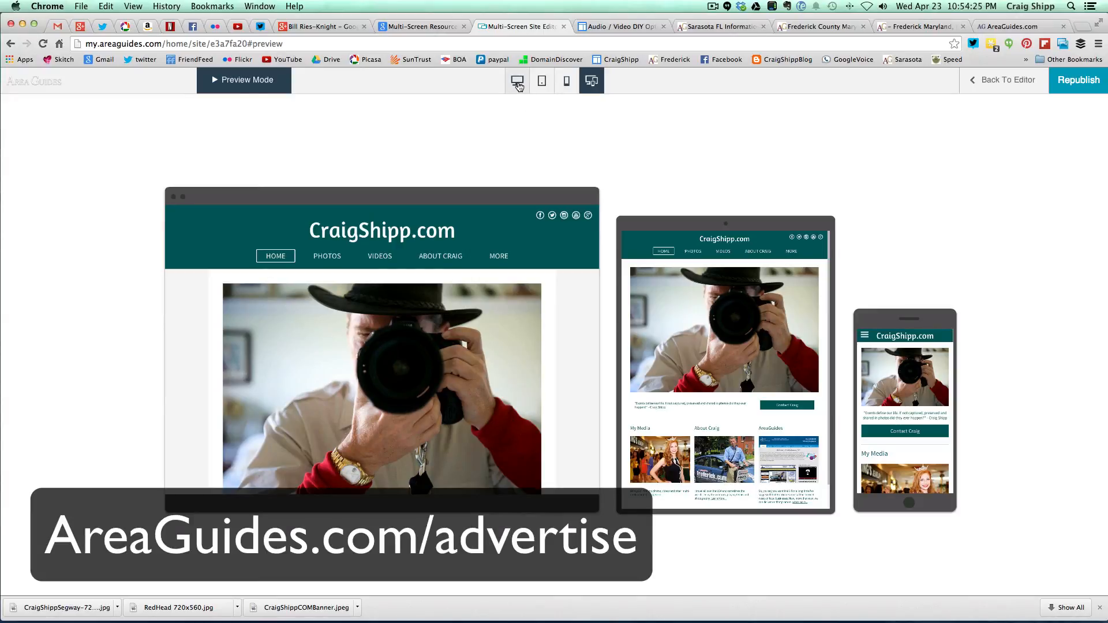
# - Switch the preview to the single full-width desktop layout and scroll the Home page
pyautogui.click(518, 85)
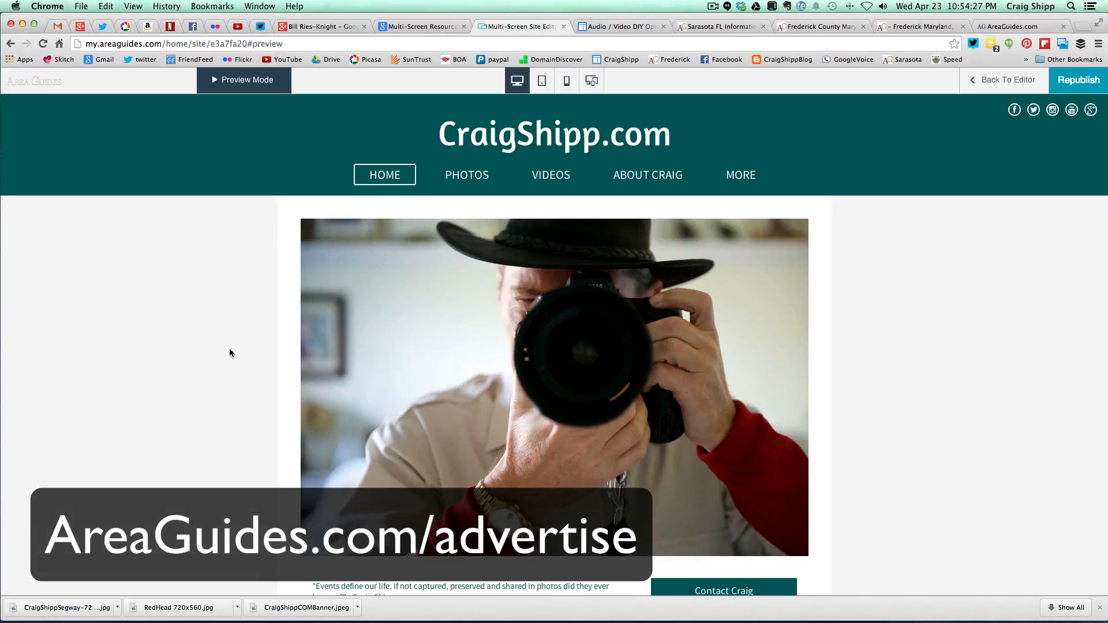
pyautogui.scroll(-6, 230, 353)
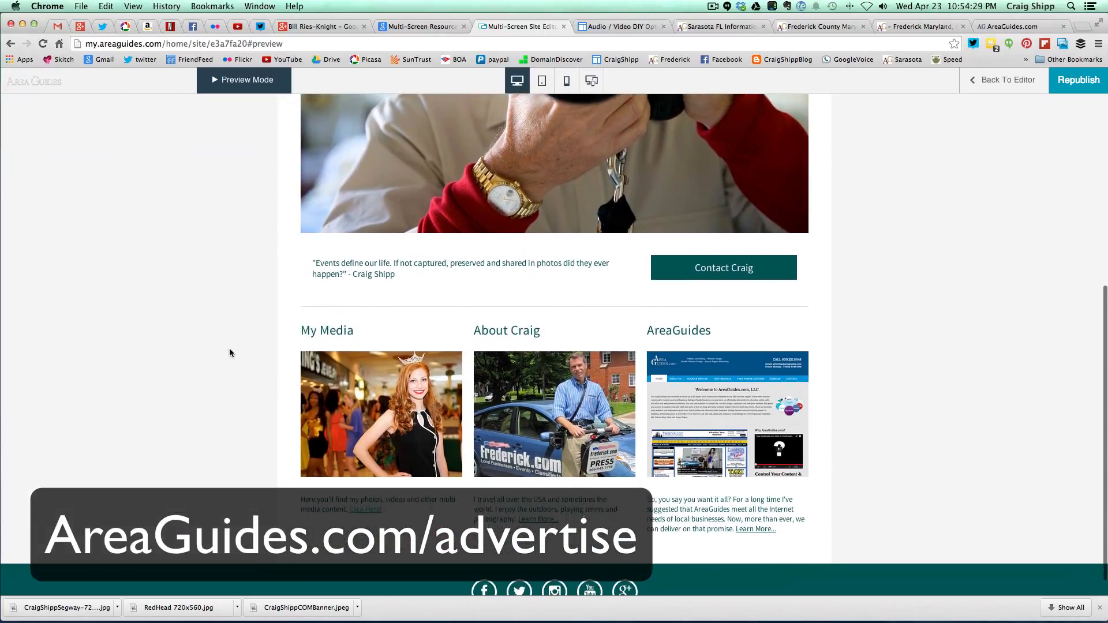
pyautogui.scroll(6, 230, 353)
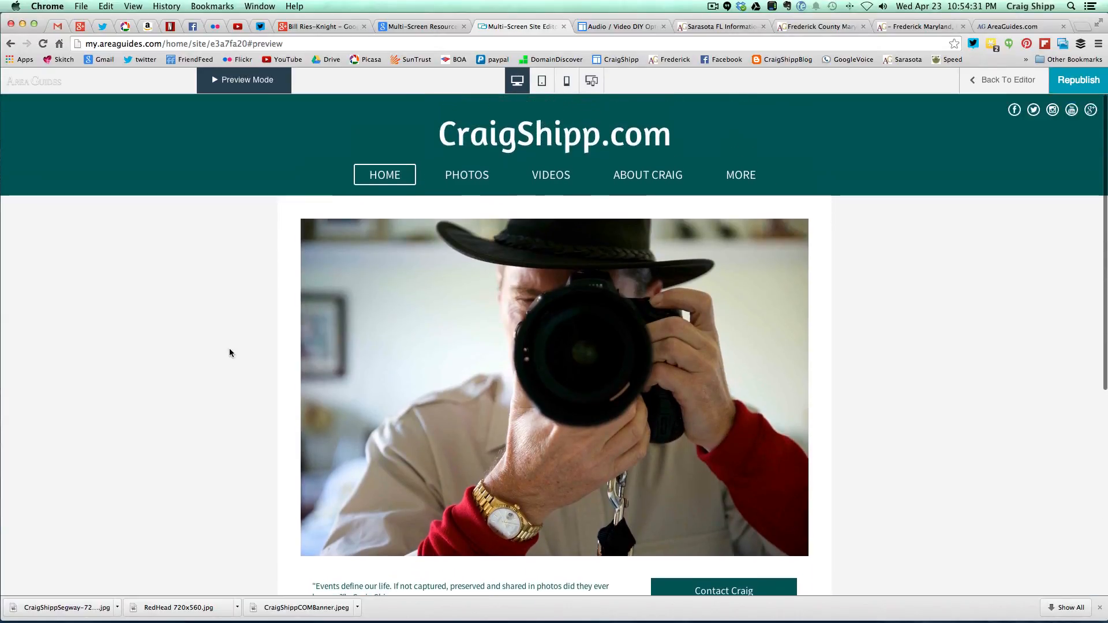
# - Open the Photos page and scroll through its slideshow and photo grid
pyautogui.click(465, 175)
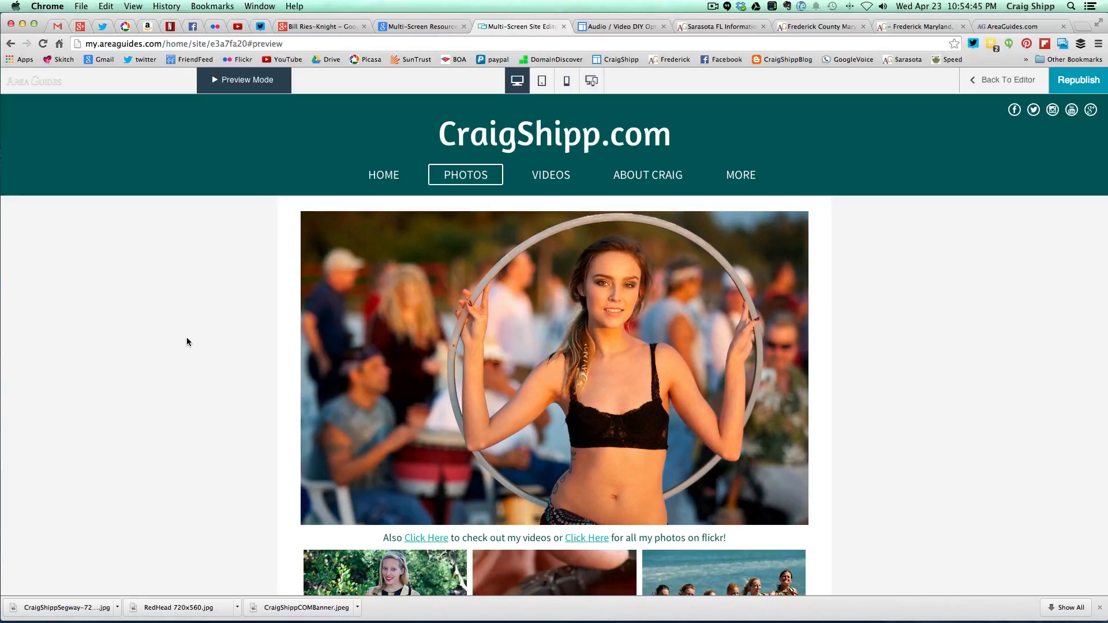
pyautogui.scroll(-10, 186, 342)
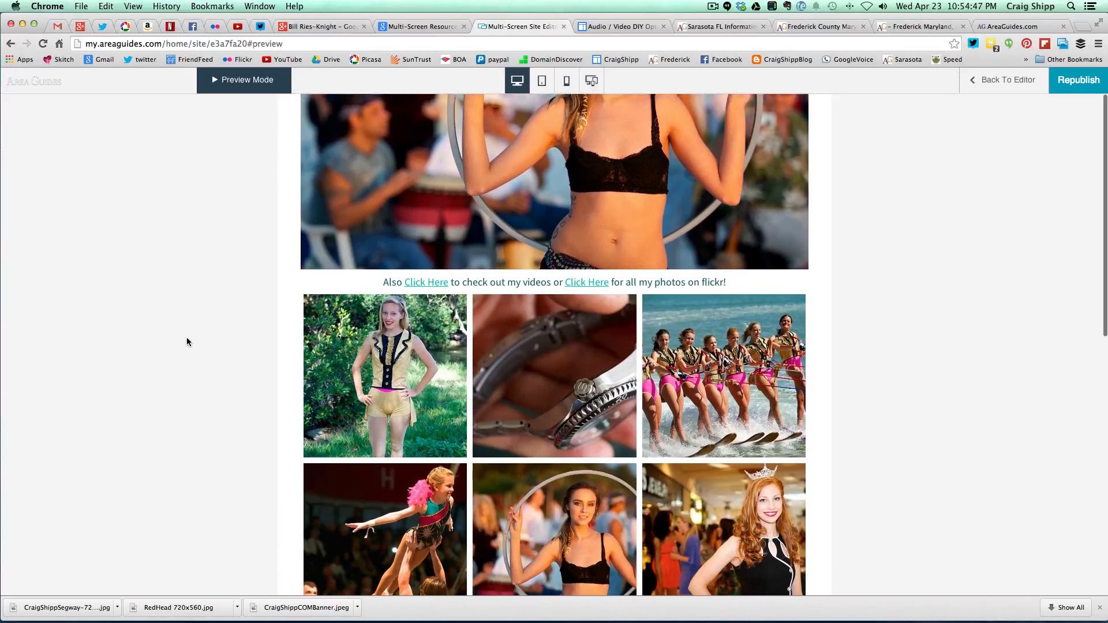
pyautogui.scroll(-5, 187, 341)
pyautogui.scroll(8, 187, 341)
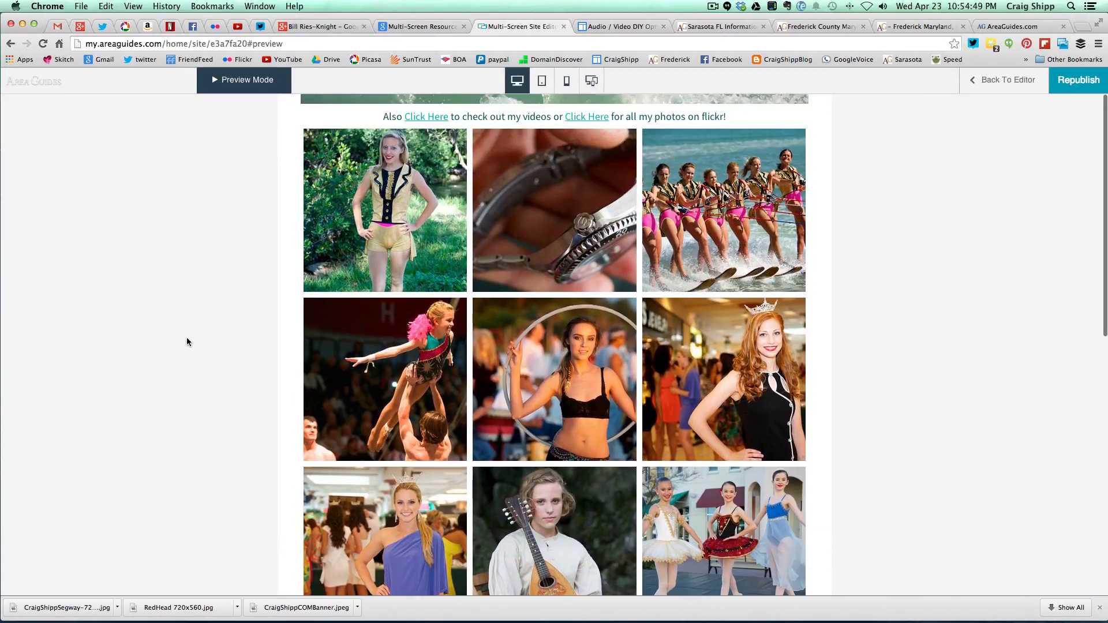
pyautogui.scroll(5, 186, 342)
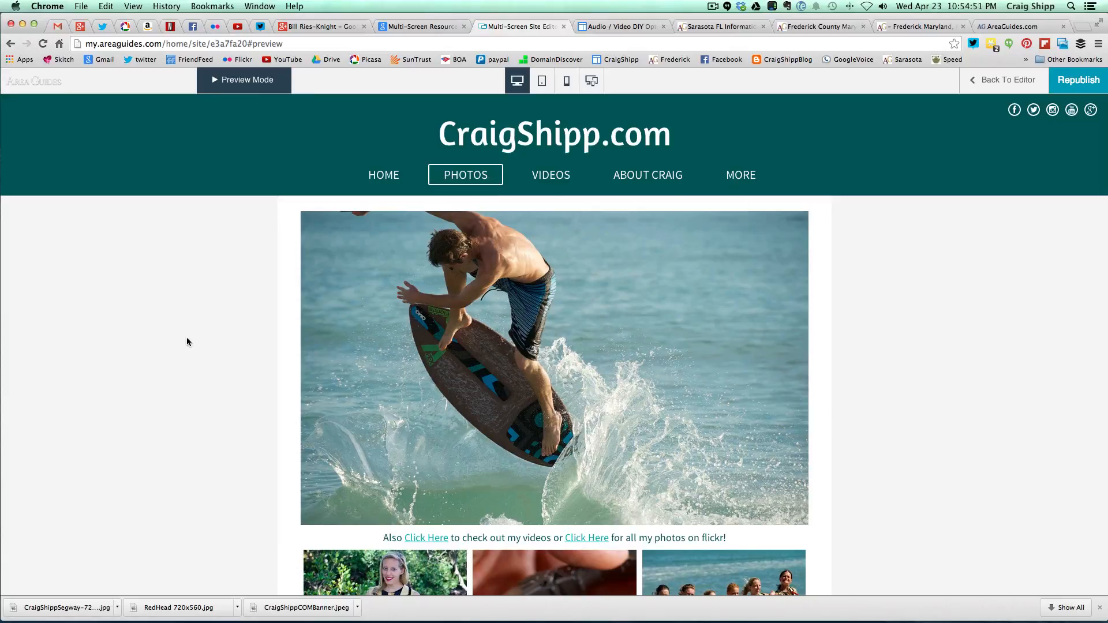
pyautogui.click(713, 7)
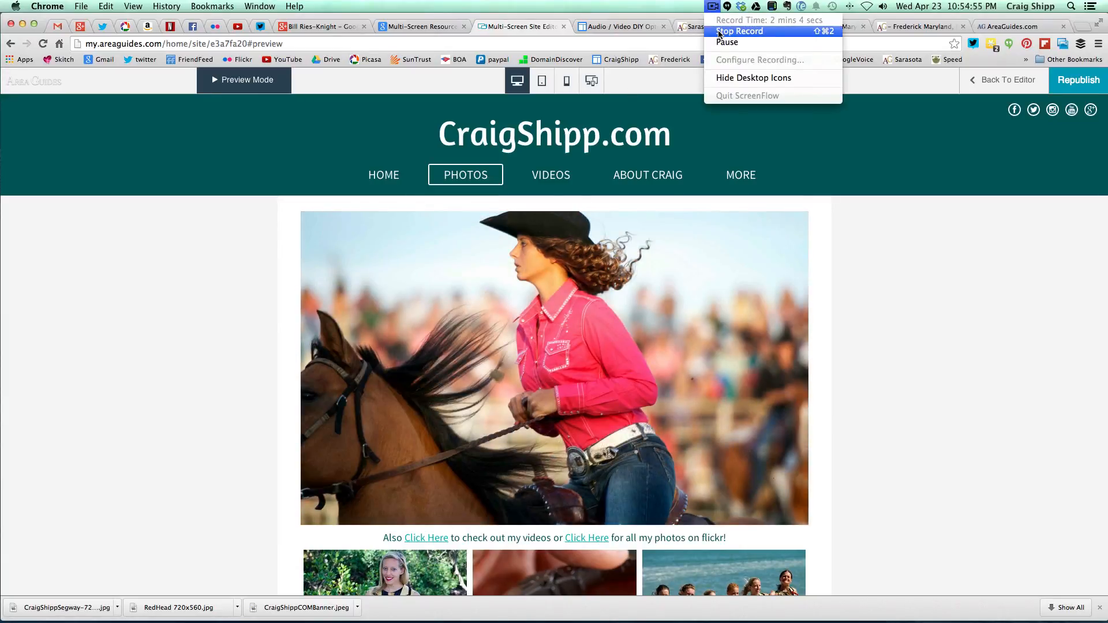